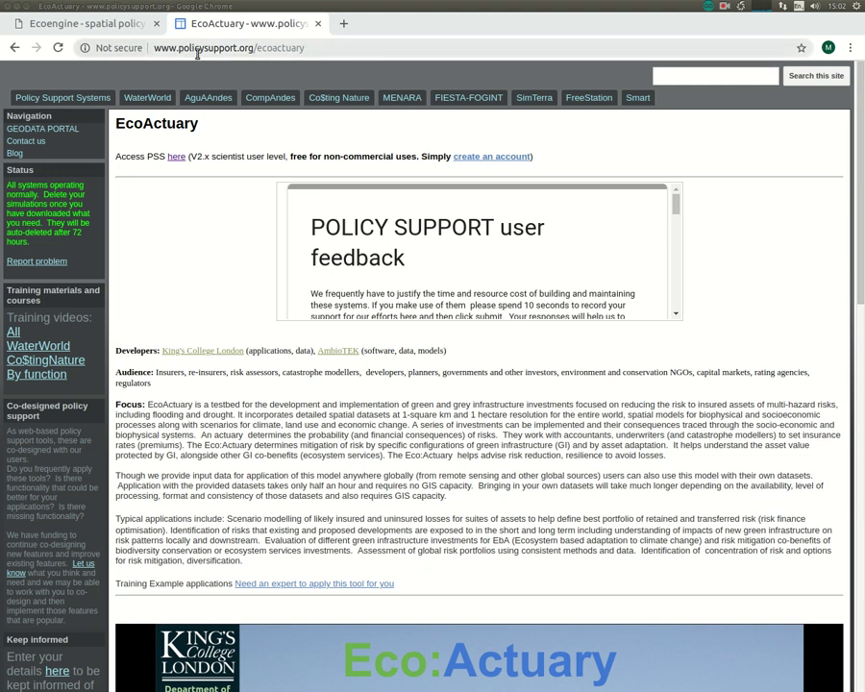
Step: Read through the EcoActuary overview page, covering its focus, typical applications, spatial resolution, documentation and liability notes
scroll(121, 205, down, 3)
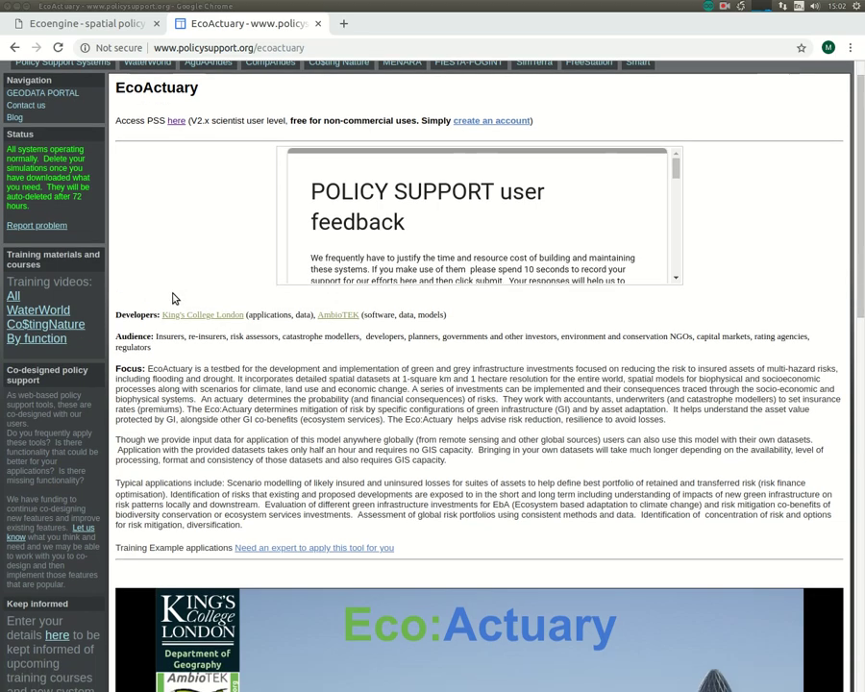
scroll(189, 296, down, 9)
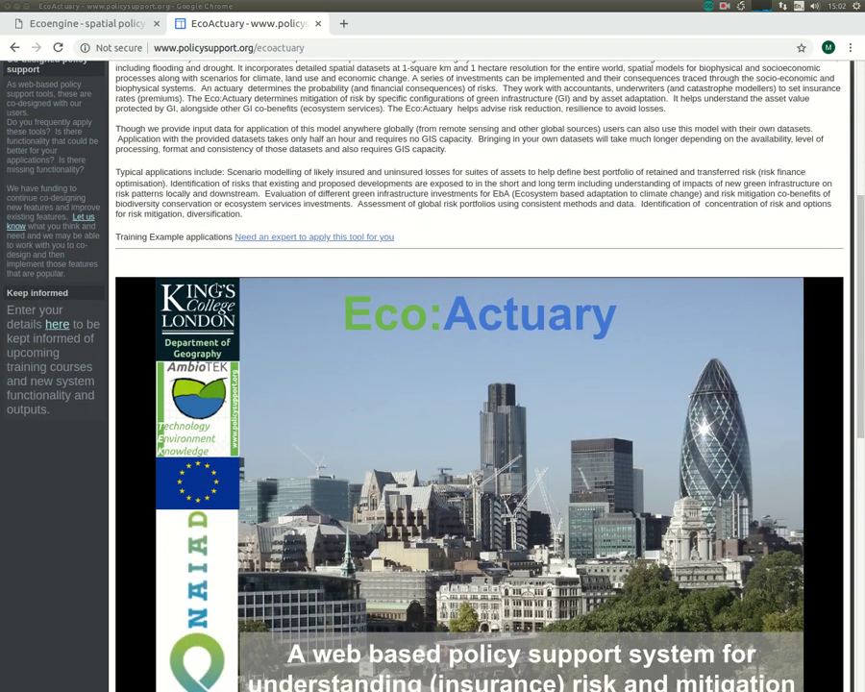
scroll(219, 286, down, 8)
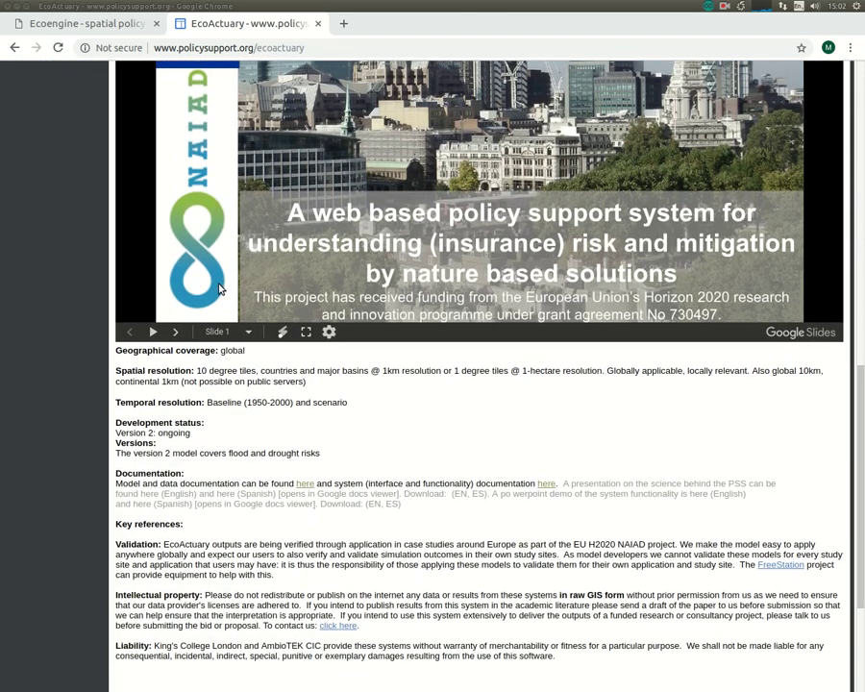
scroll(221, 285, up, 7)
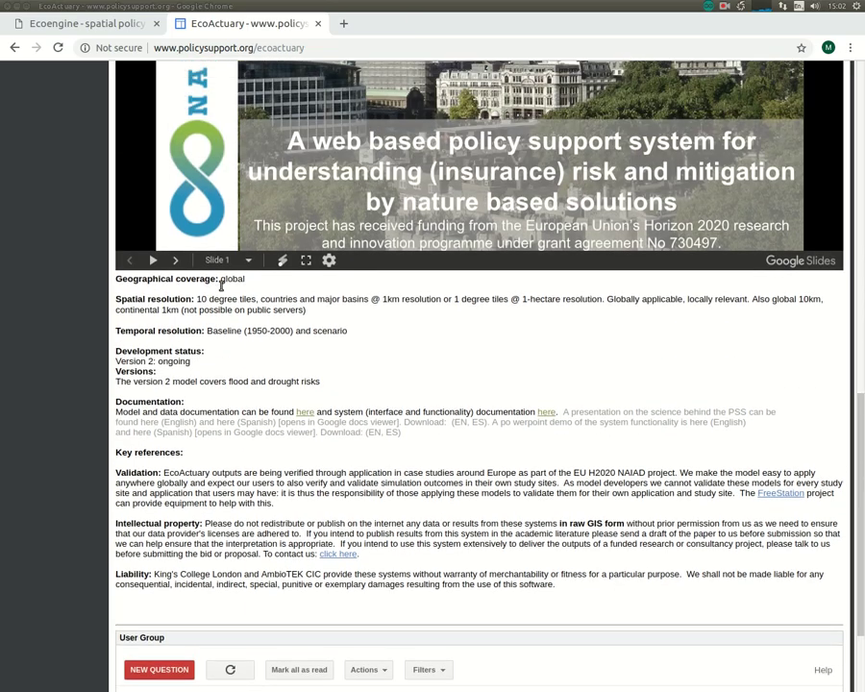
scroll(221, 285, up, 12)
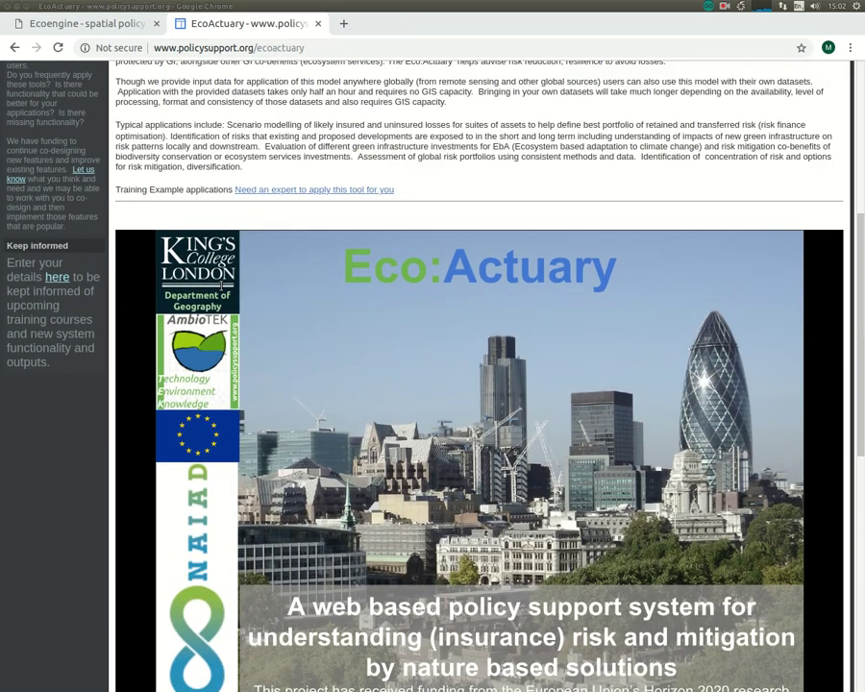
scroll(219, 288, up, 2)
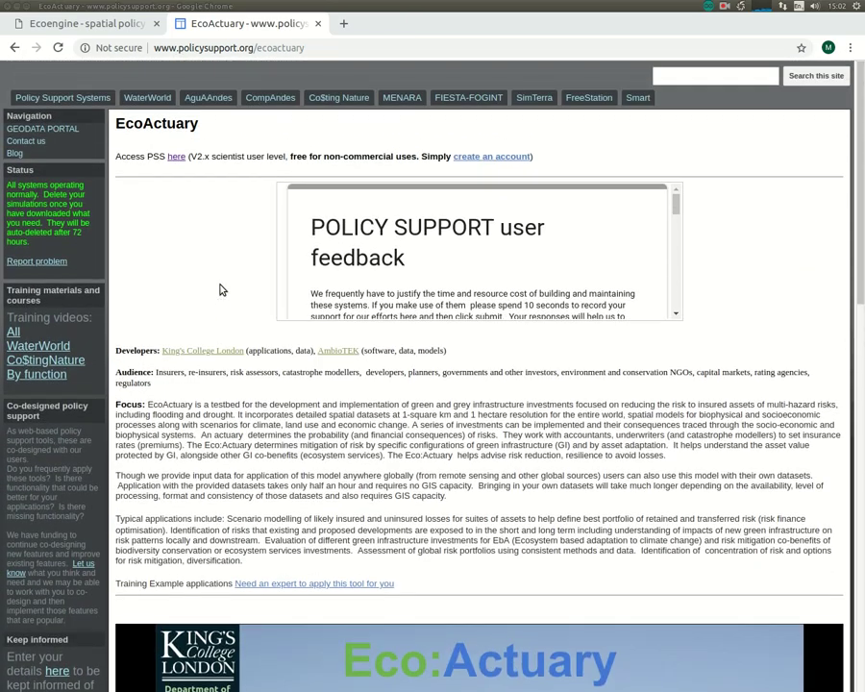
scroll(219, 289, down, 3)
scroll(221, 289, down, 4)
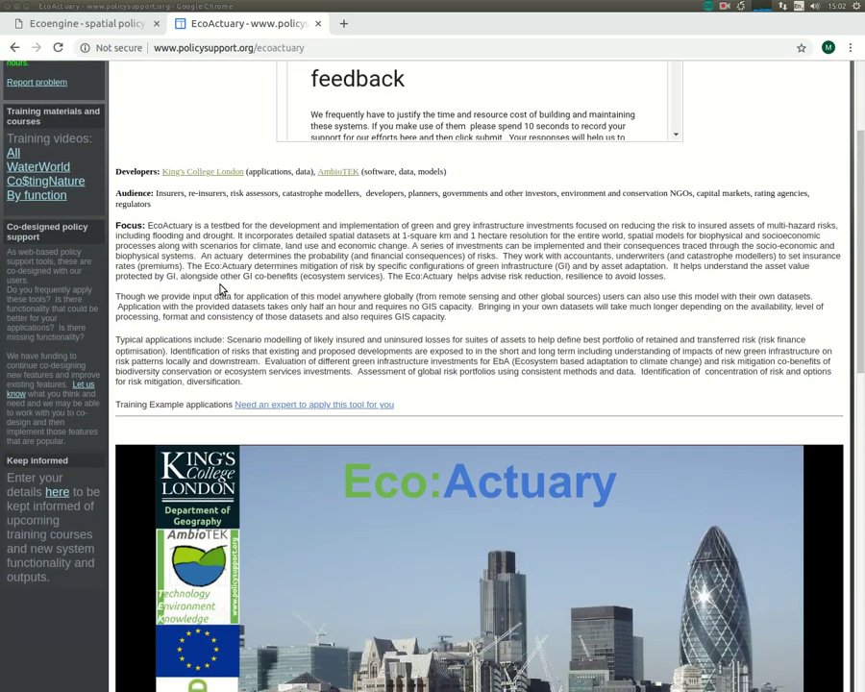
scroll(221, 285, up, 7)
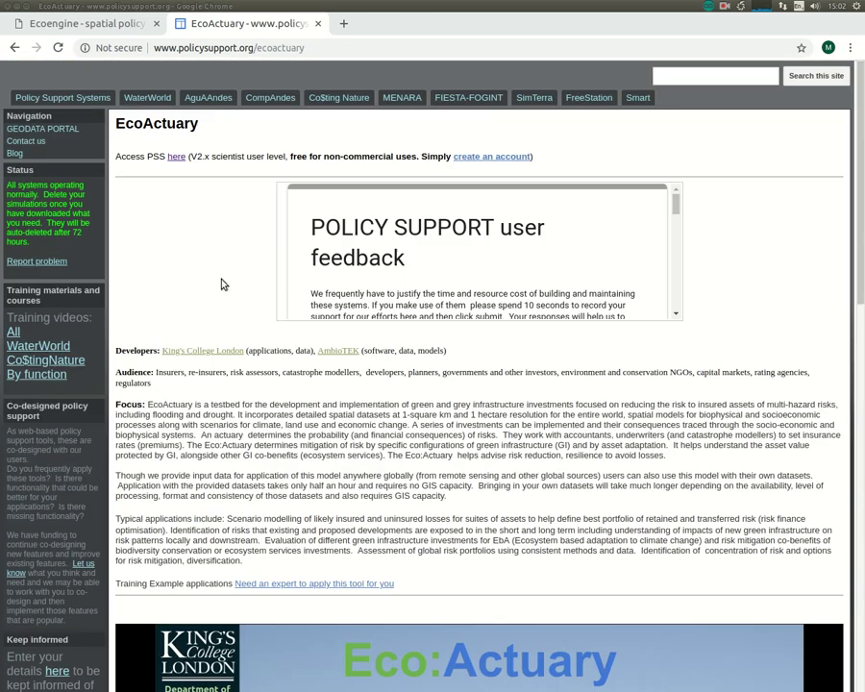
Step: Access the EcoActuary policy support system and bring up its login page
click(182, 158)
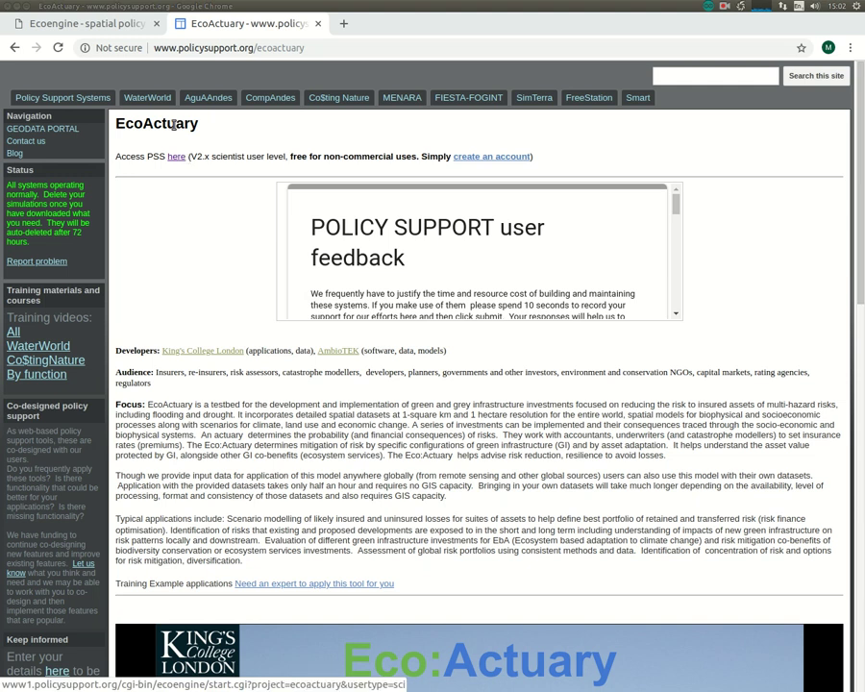
click(132, 21)
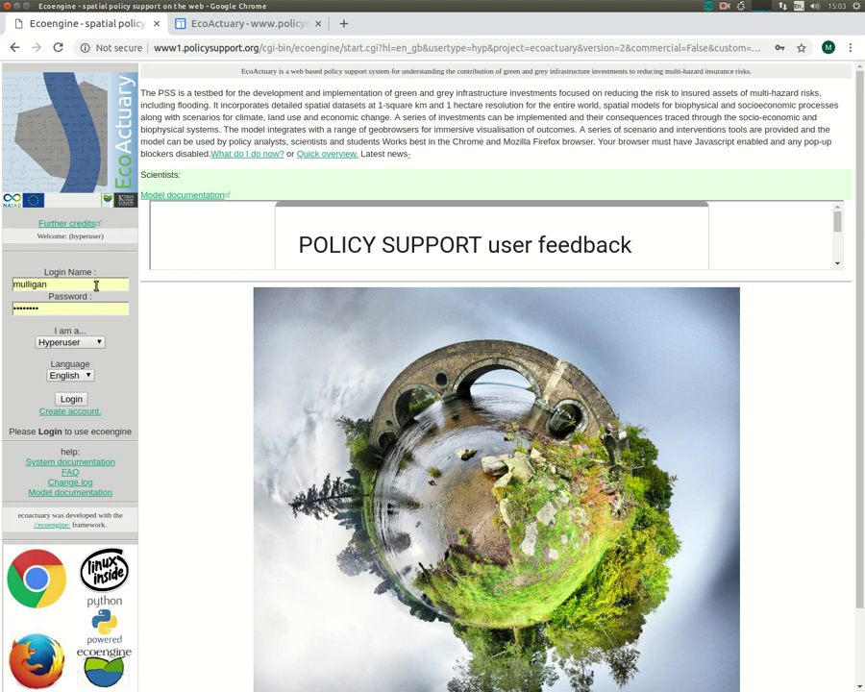
Step: Look over the fields of the new-account registration form and close it without registering
click(82, 413)
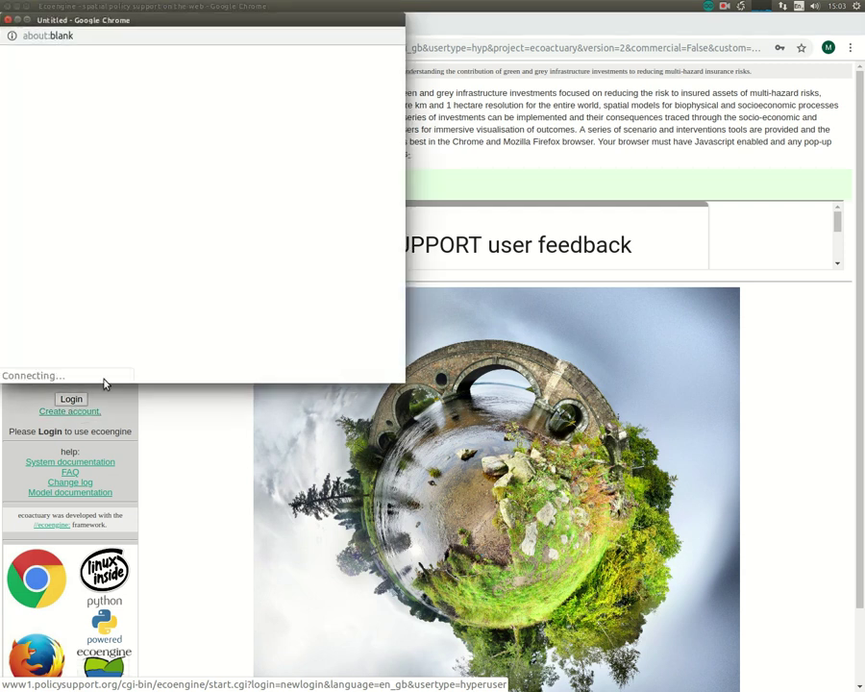
scroll(209, 207, down, 1)
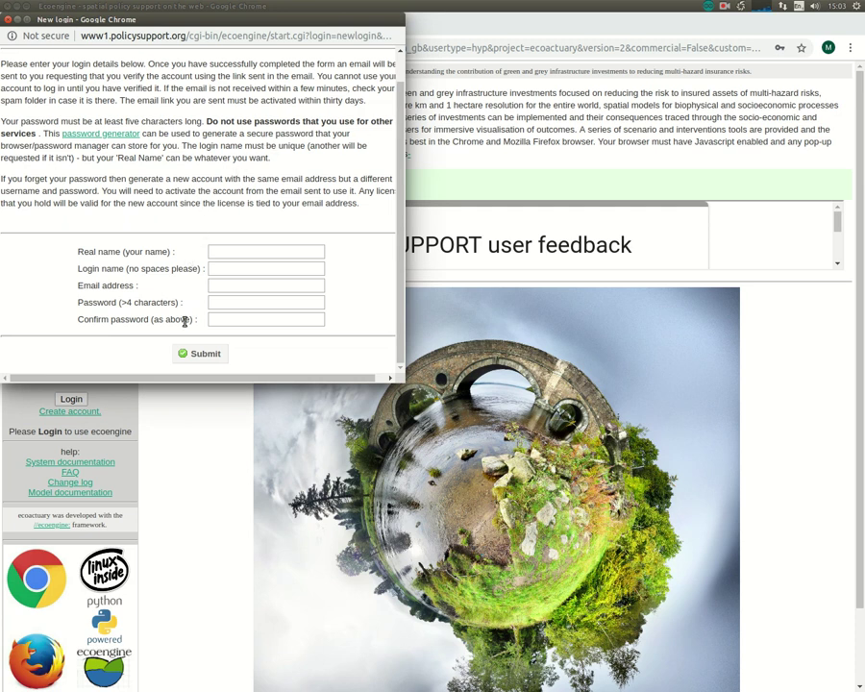
click(8, 20)
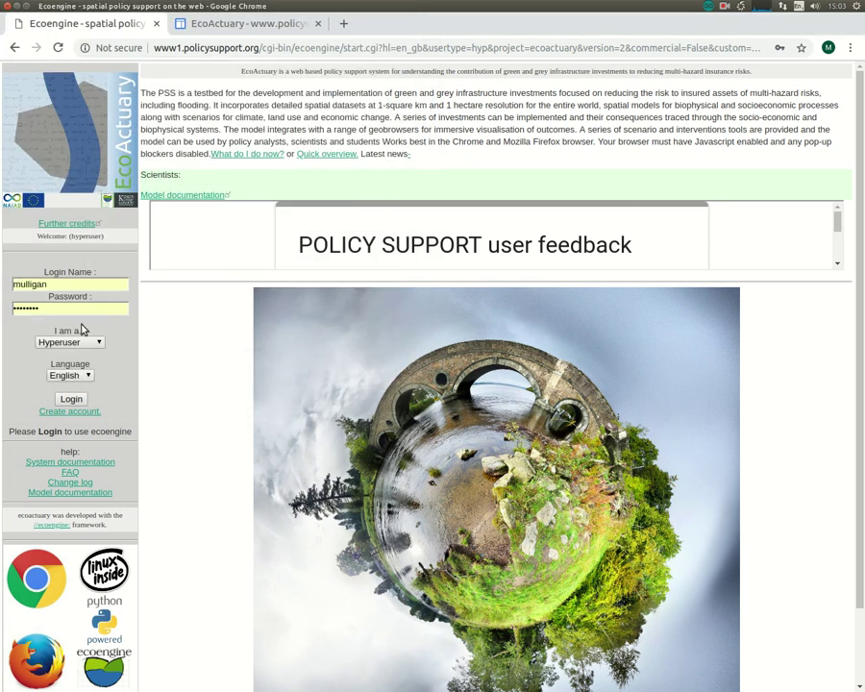
Step: Log in to EcoActuary as Hyperuser in English with the prefilled credentials
click(75, 400)
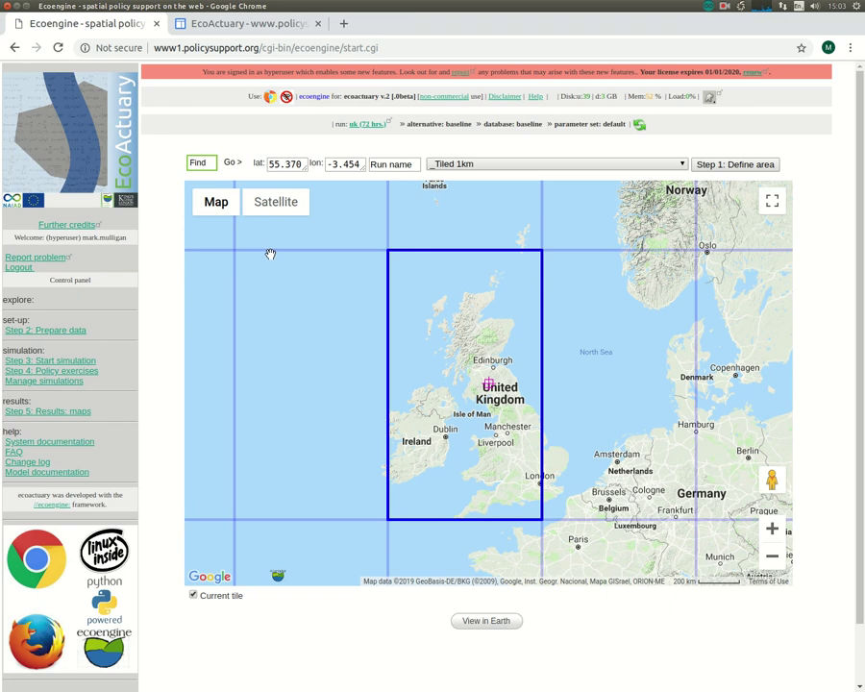
Step: Define the study area as U.K. of Great Britain and Northern Ireland [Country,1km] with the run name uk2
click(515, 166)
text(u.)
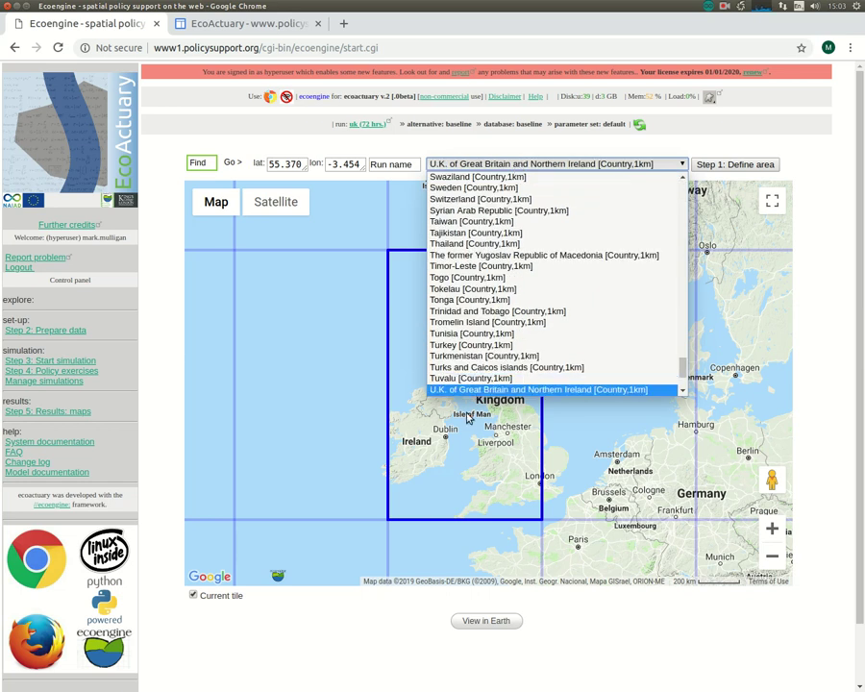
click(478, 390)
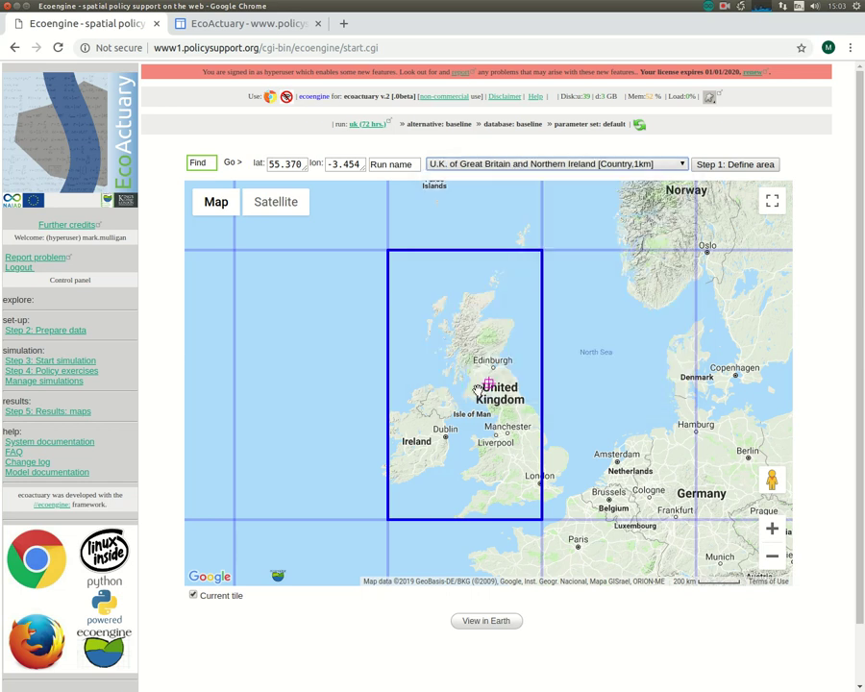
click(416, 164)
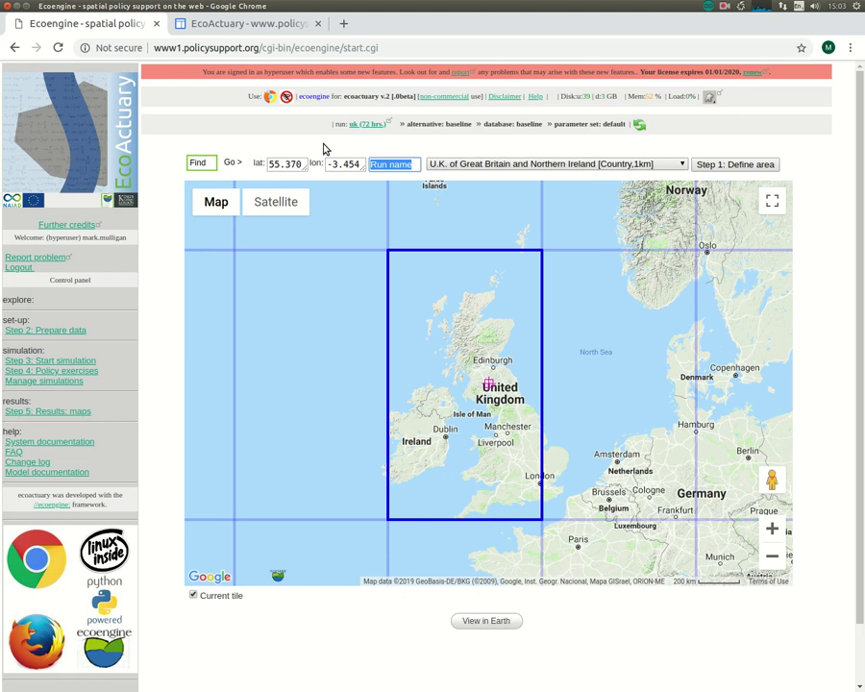
text(uk2)
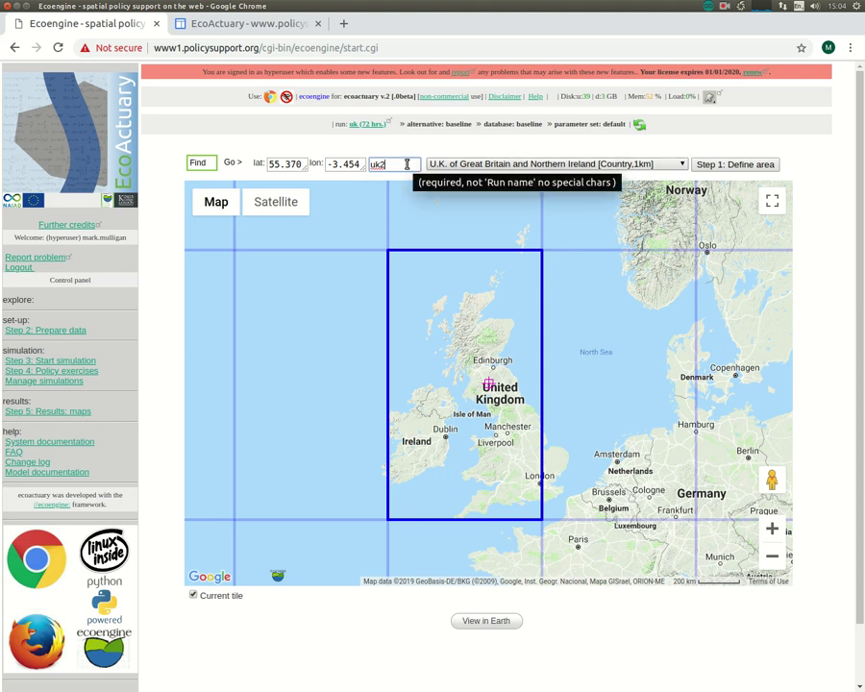
click(718, 165)
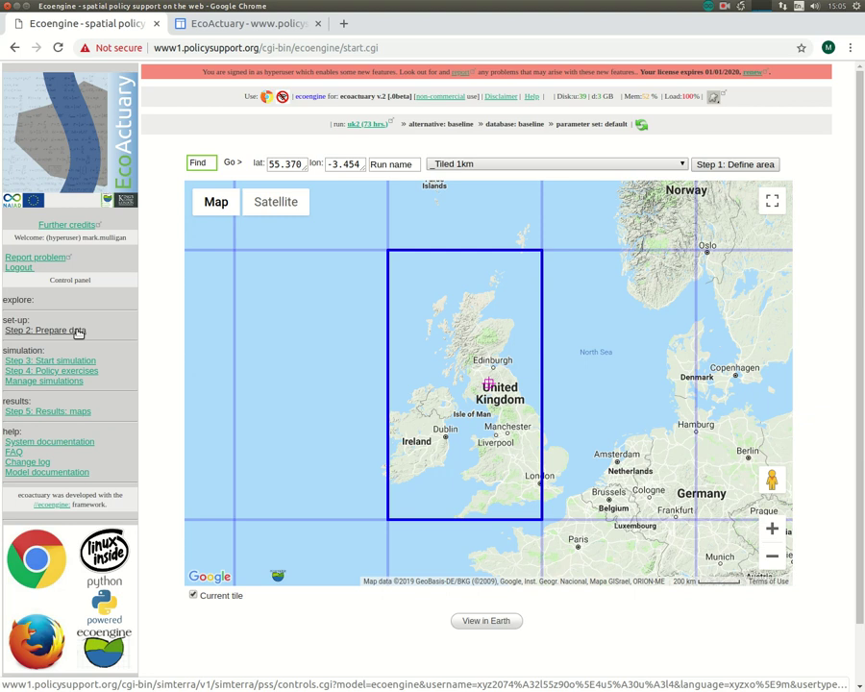
Step: Build the missing or updated map tiles for run uk2 and substitute dummy maps for the unavailable ones
click(79, 331)
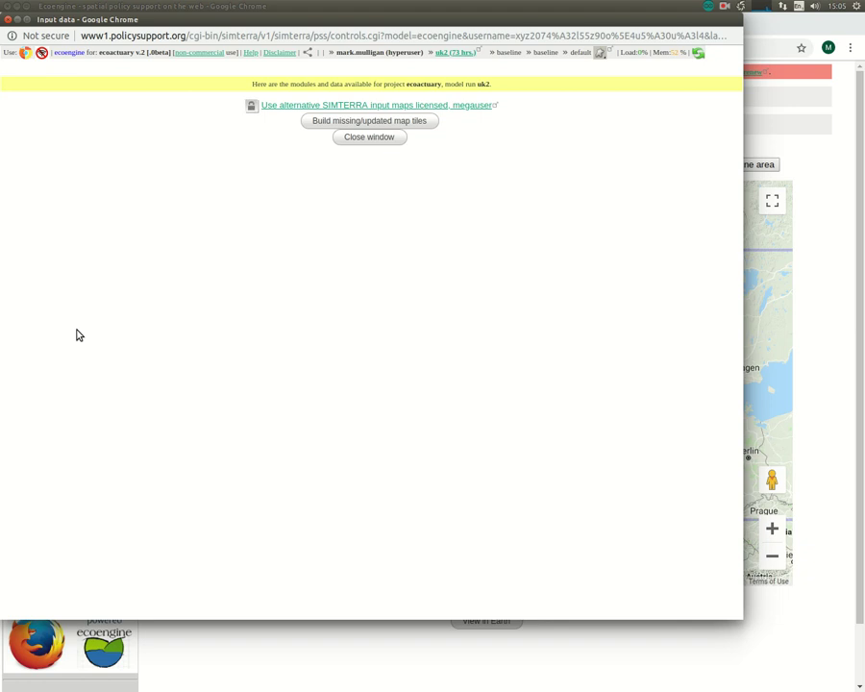
click(403, 120)
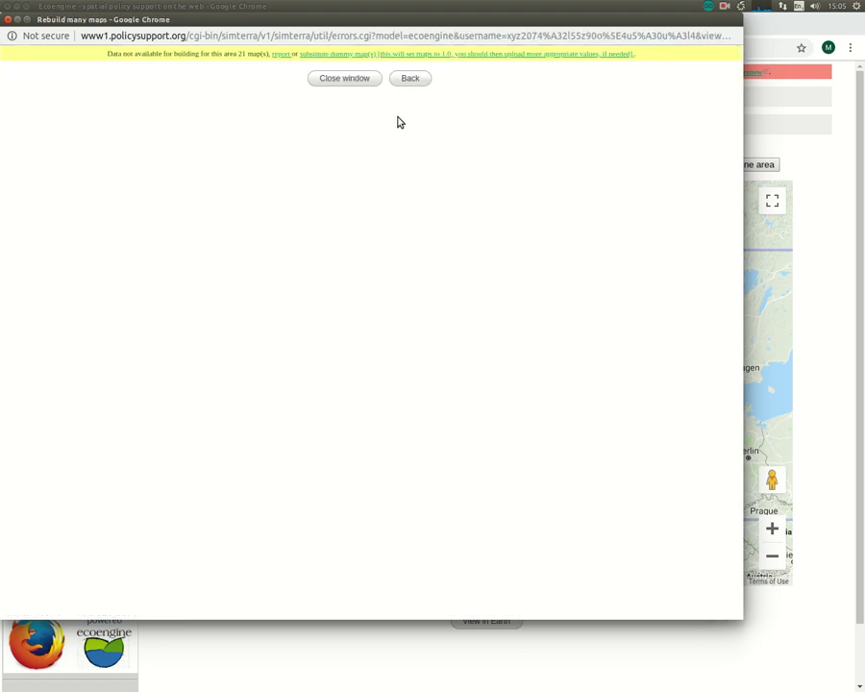
click(434, 55)
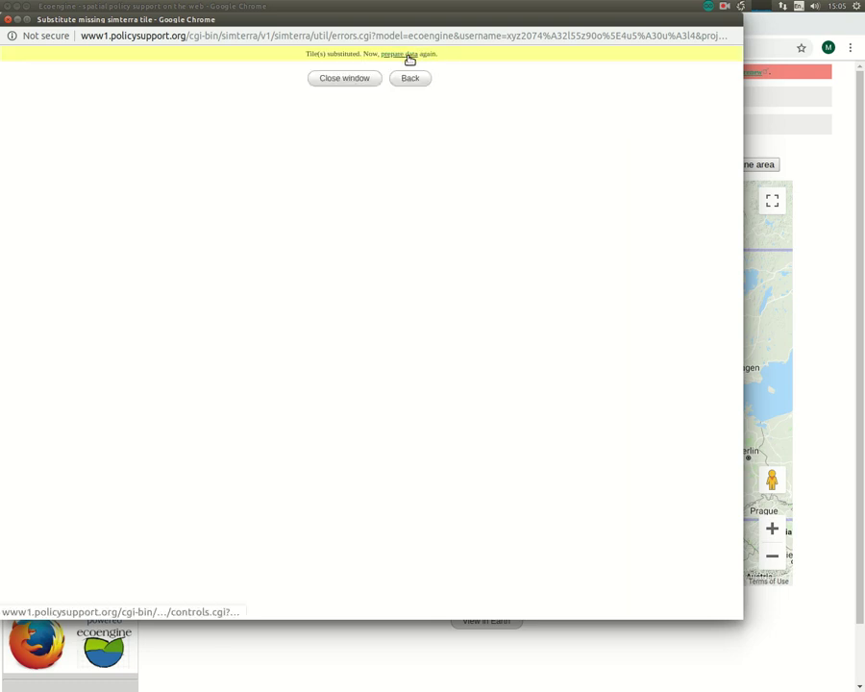
Step: Prepare the uk2 data again and copy it directly to the workspace
click(406, 56)
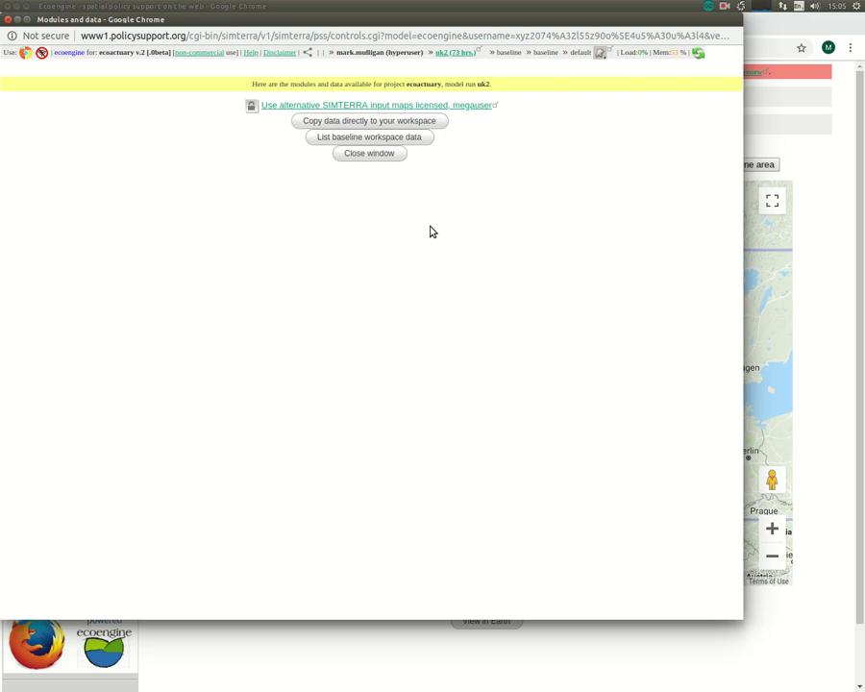
click(391, 121)
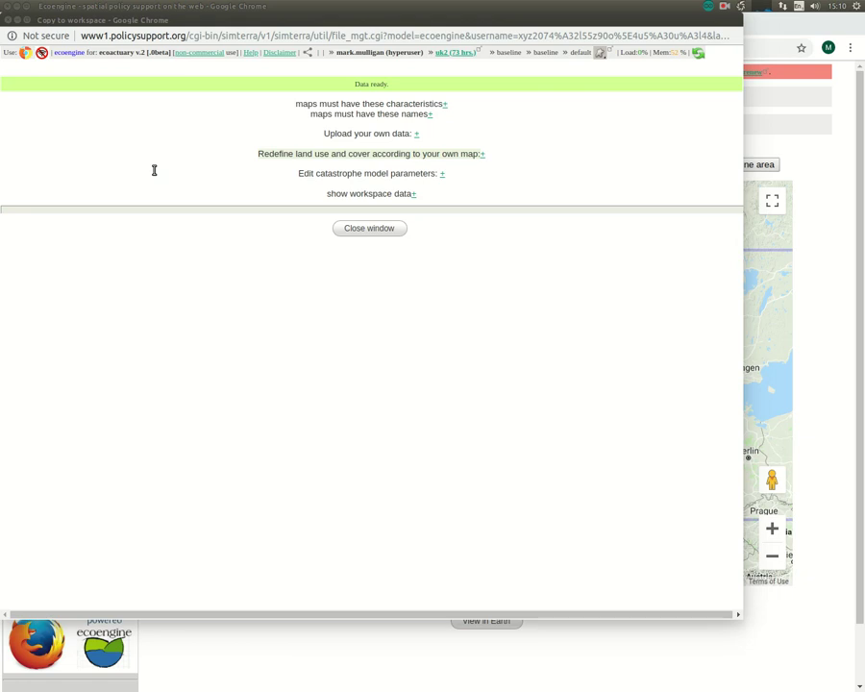
Step: Show the workspace data and look through the full list of baseline input maps, including climate, land cover and infrastructure
click(415, 196)
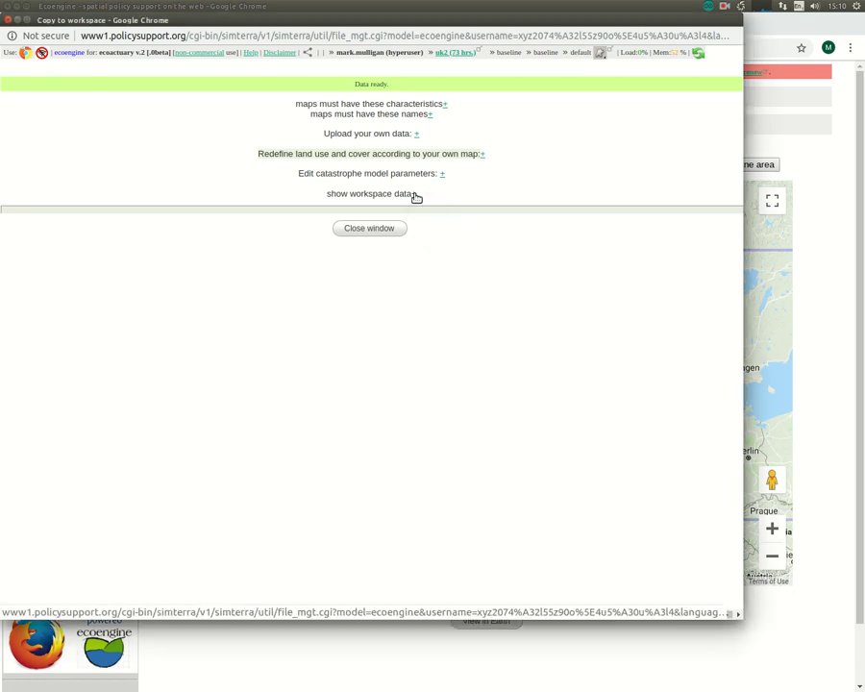
scroll(273, 253, down, 1)
scroll(273, 253, down, 10)
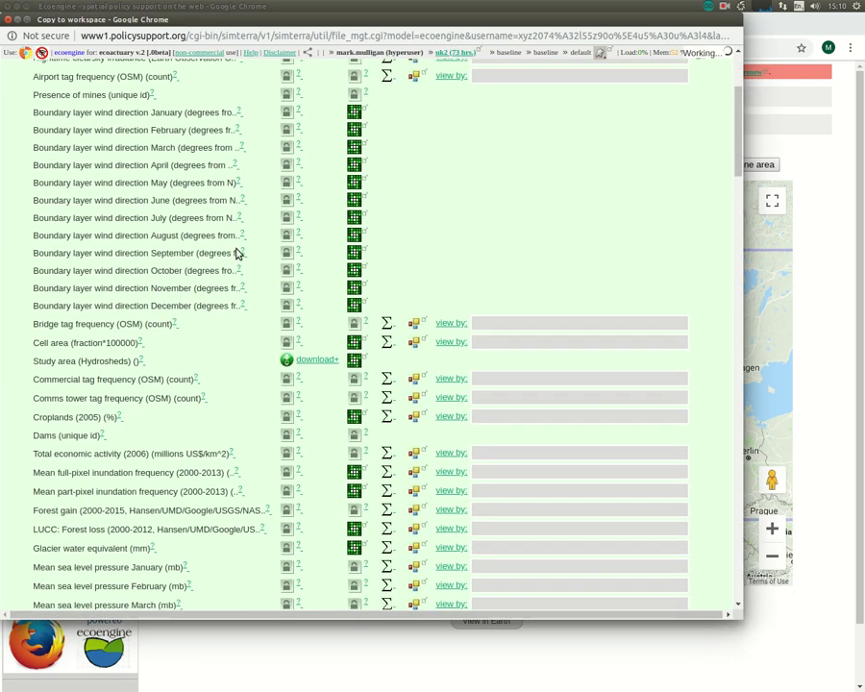
scroll(237, 254, down, 6)
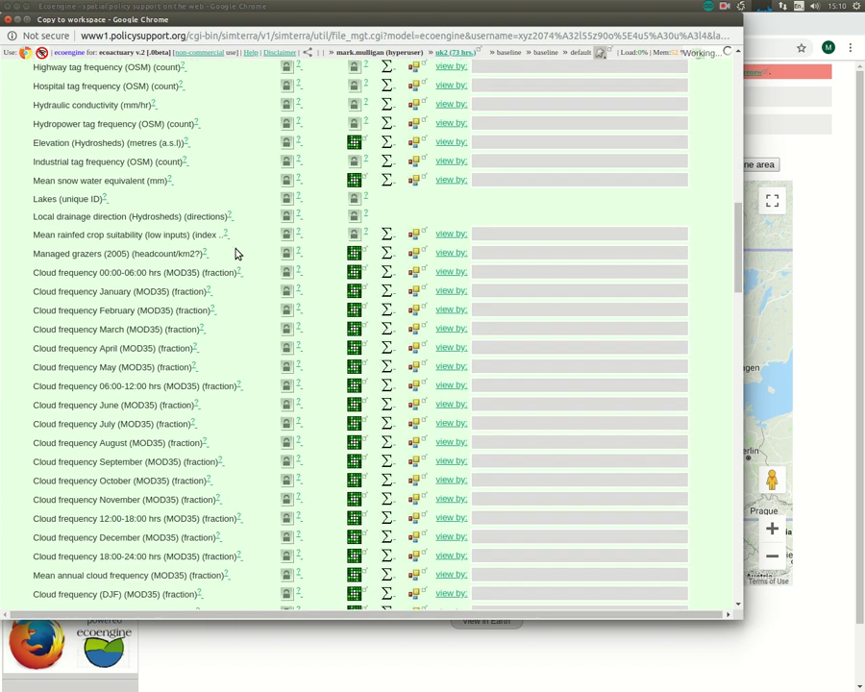
scroll(236, 253, down, 5)
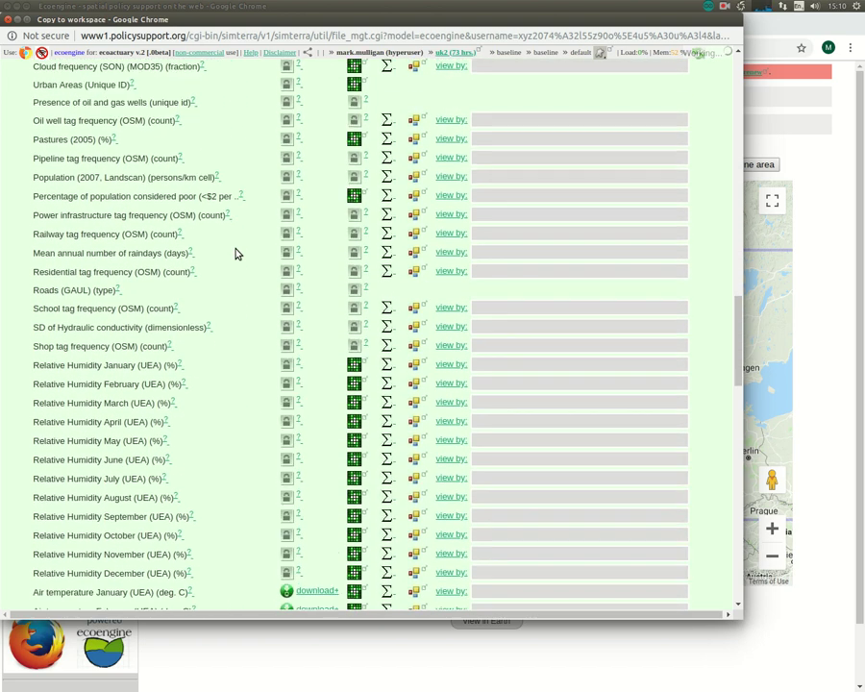
scroll(236, 254, down, 7)
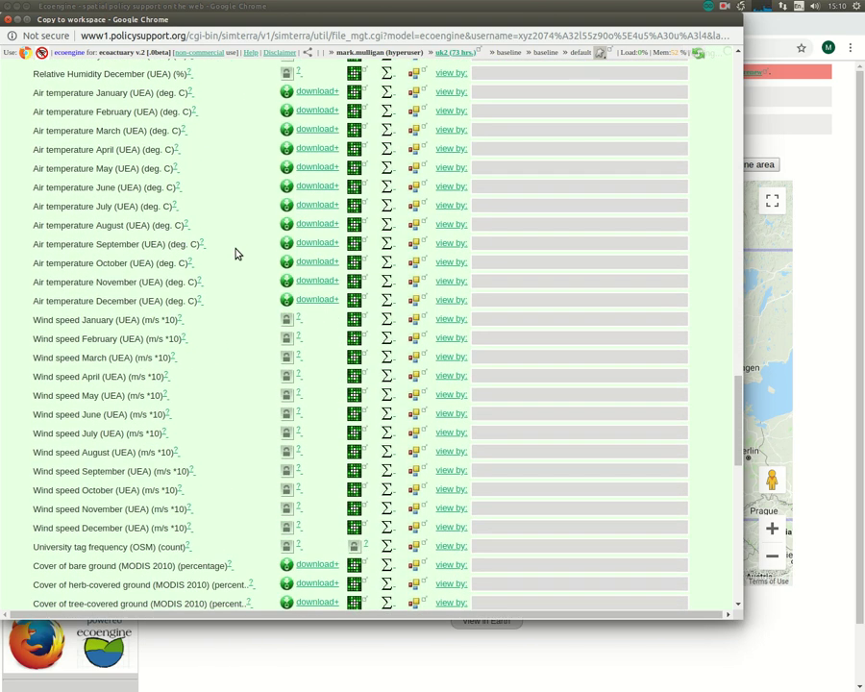
scroll(237, 252, down, 5)
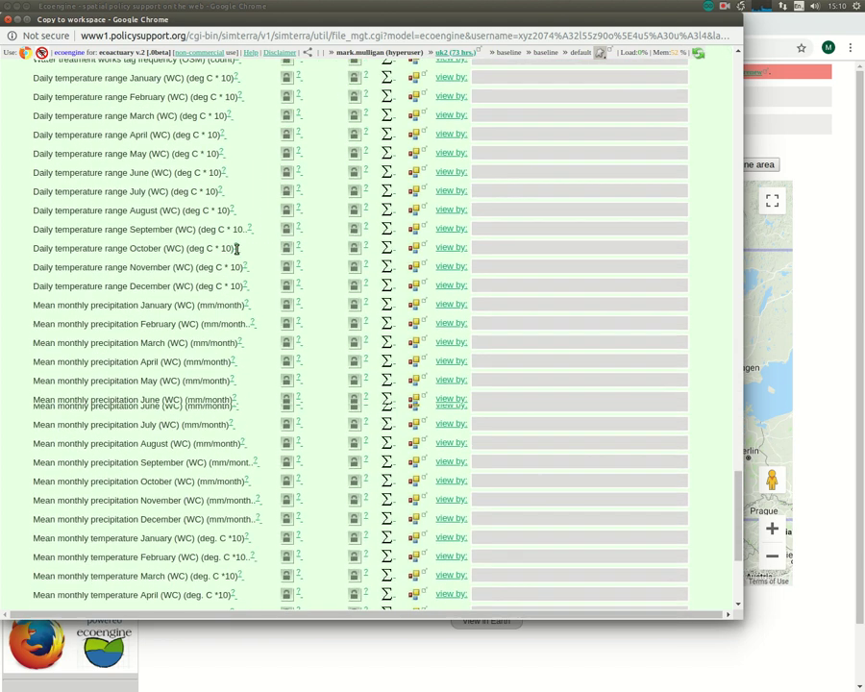
scroll(237, 254, up, 12)
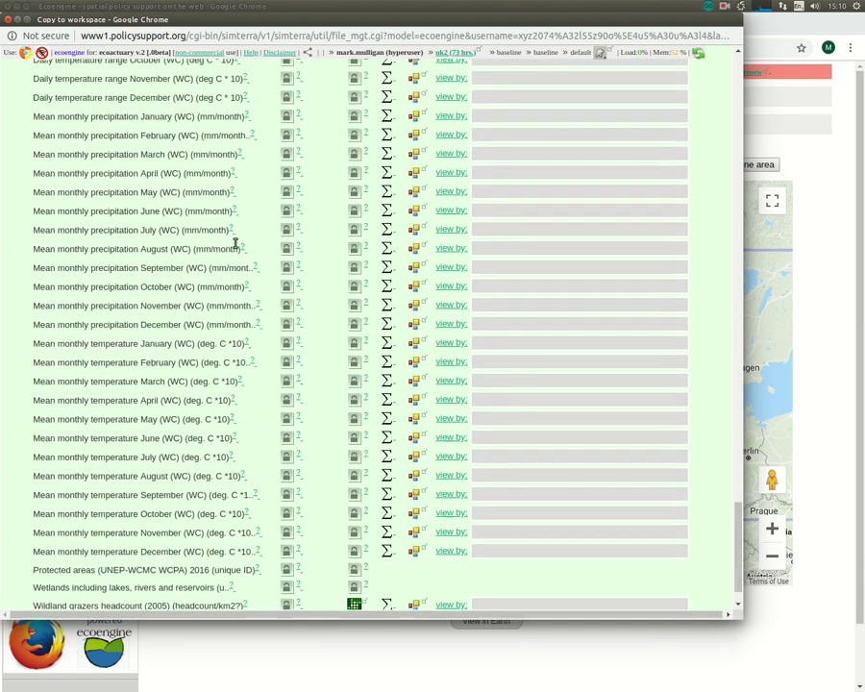
scroll(231, 236, up, 10)
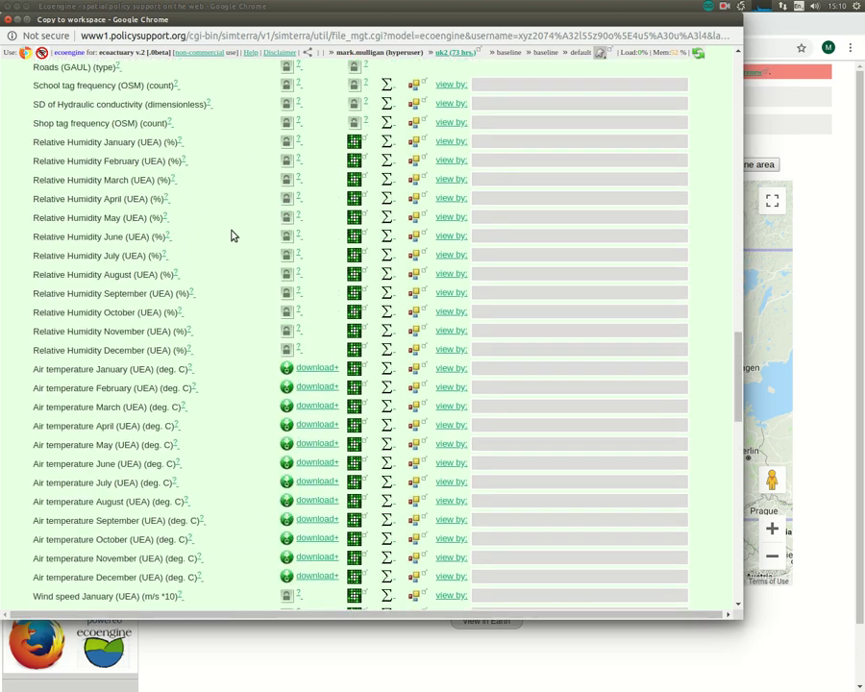
scroll(230, 236, up, 12)
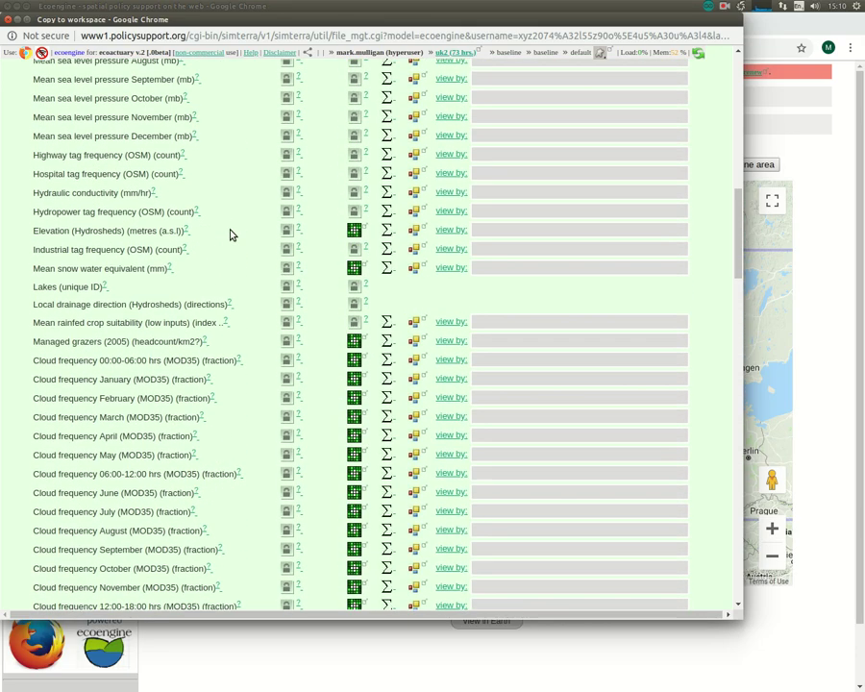
scroll(227, 228, up, 1)
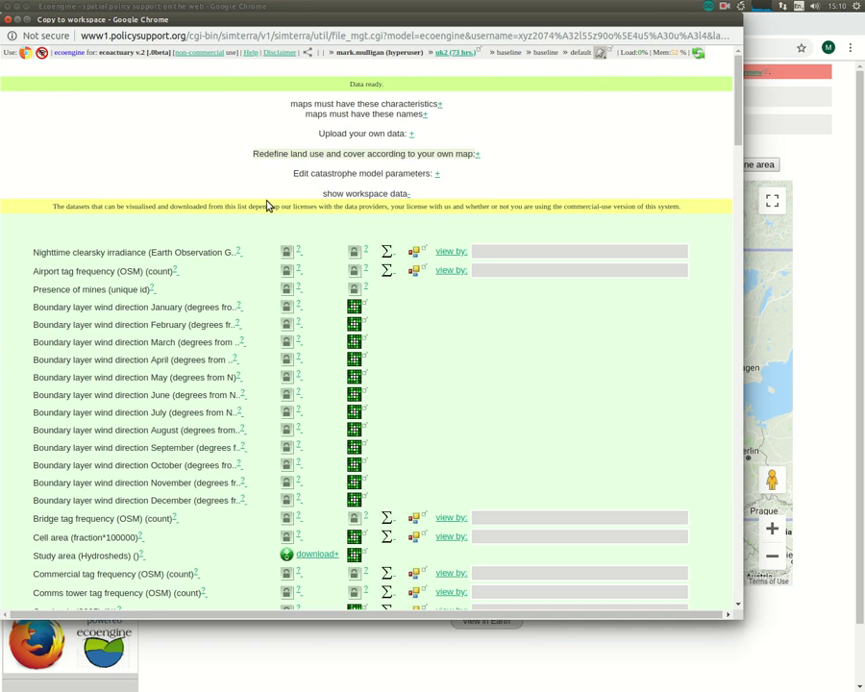
Step: Open the flood model parameters under the catastrophe model parameters, skim all sections and examine the hazard ensemble's rainfall intensity and monthly rainfall settings
click(437, 177)
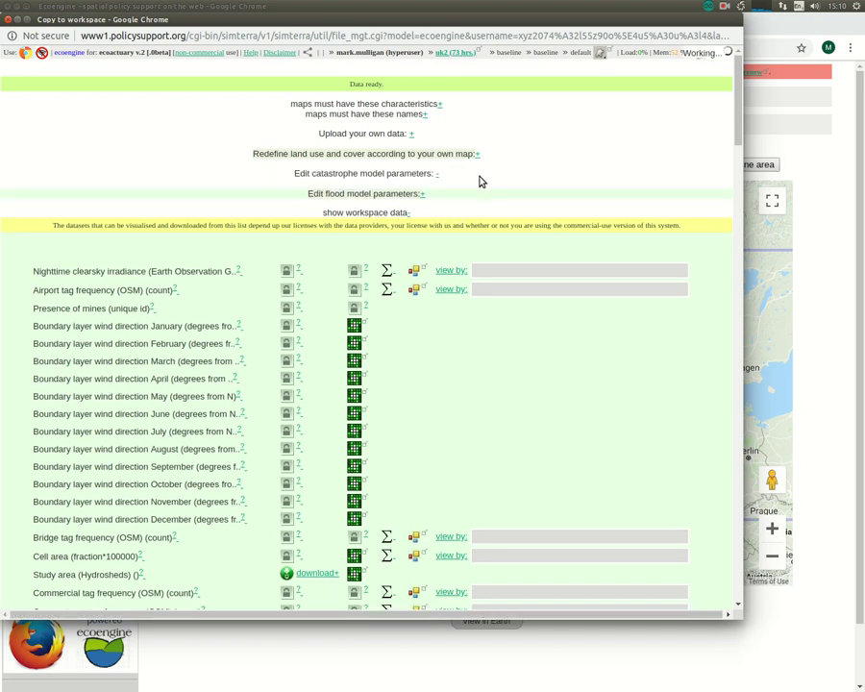
click(423, 195)
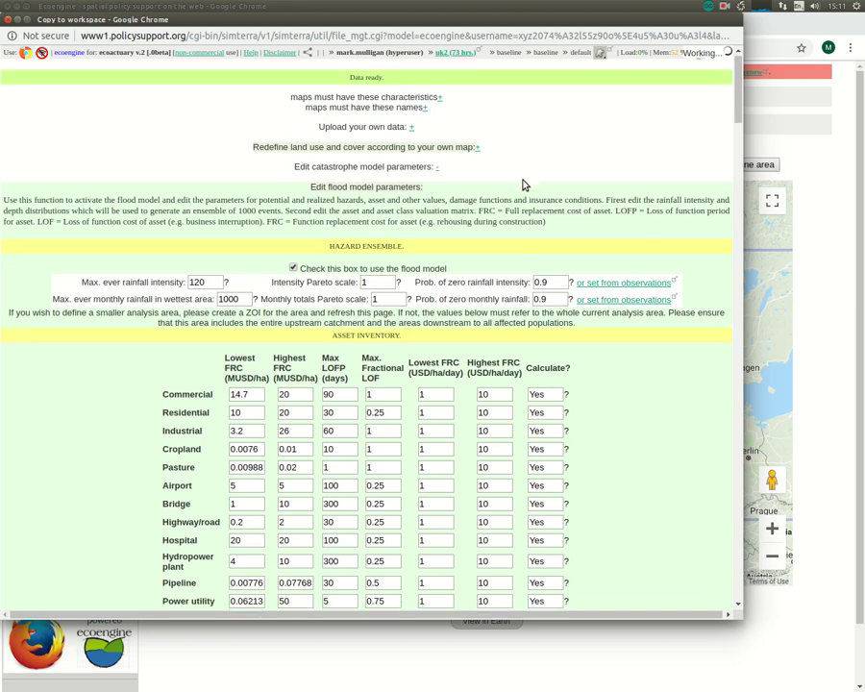
scroll(523, 181, down, 1)
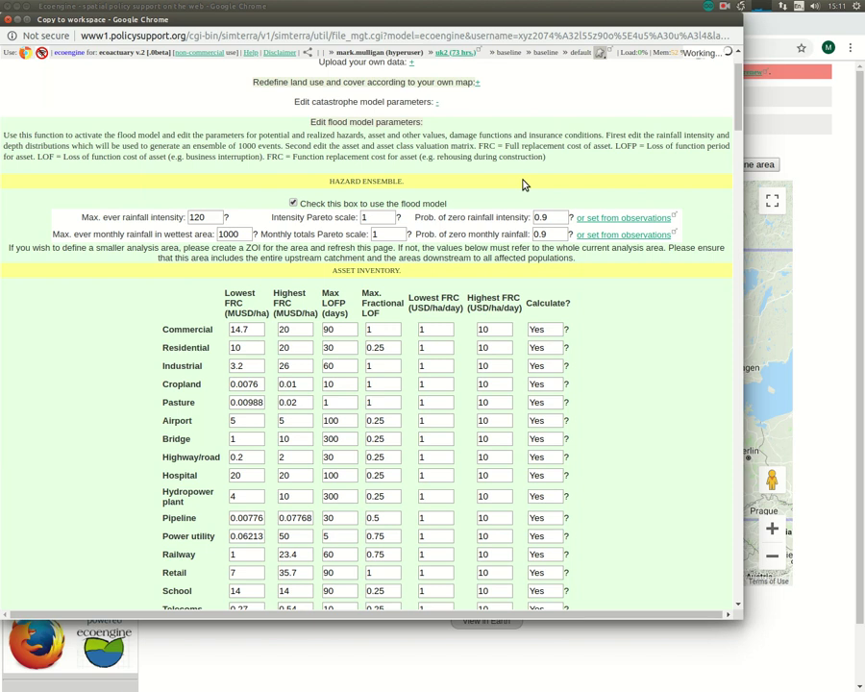
scroll(524, 184, down, 4)
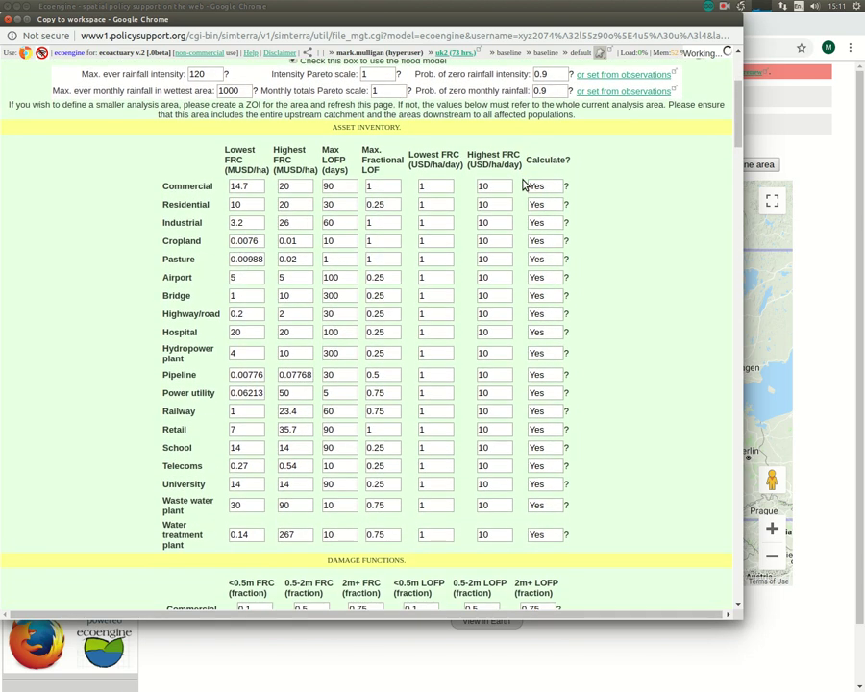
scroll(524, 185, down, 10)
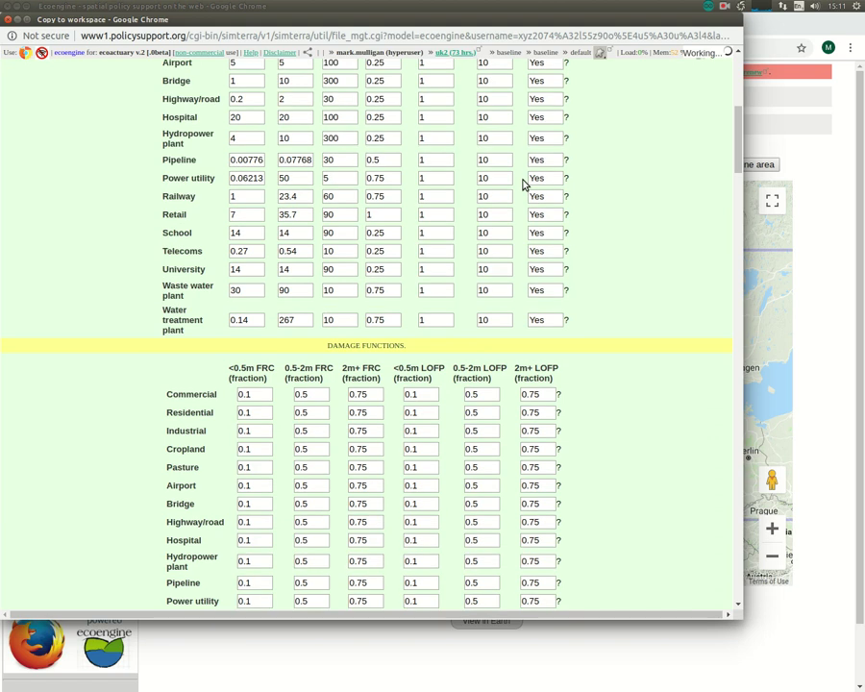
scroll(523, 184, down, 10)
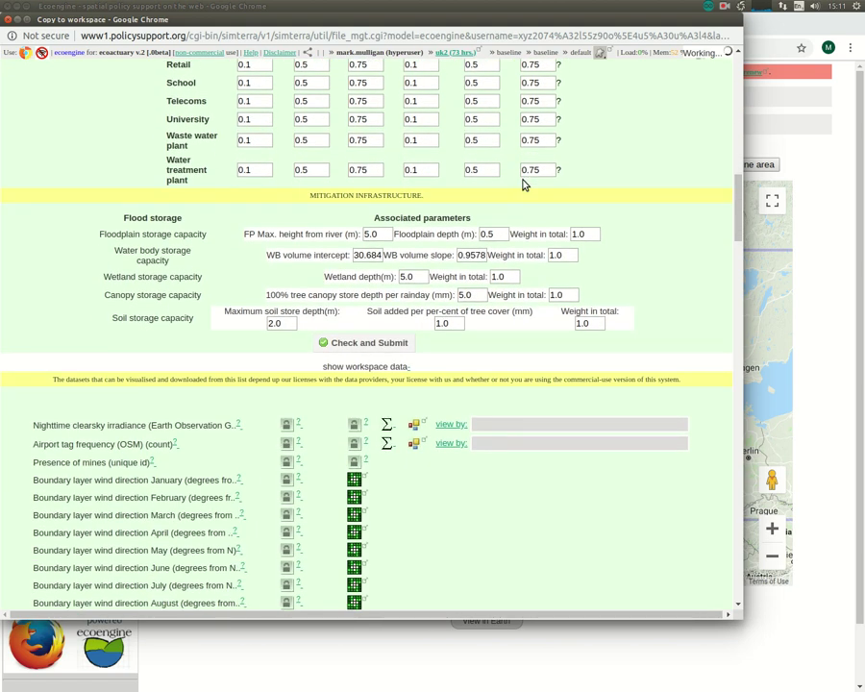
scroll(524, 185, up, 17)
scroll(523, 184, up, 8)
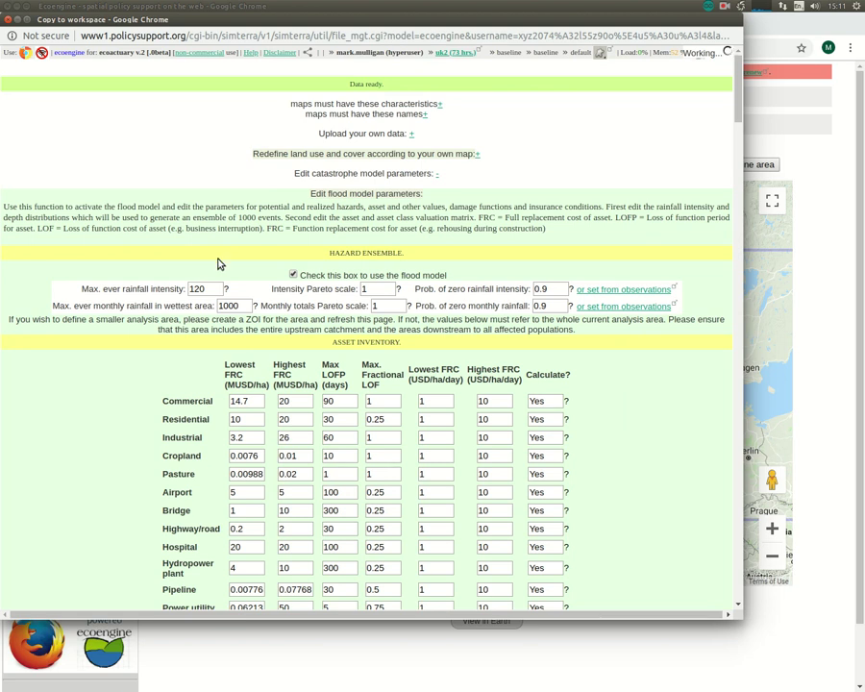
scroll(663, 413, down, 6)
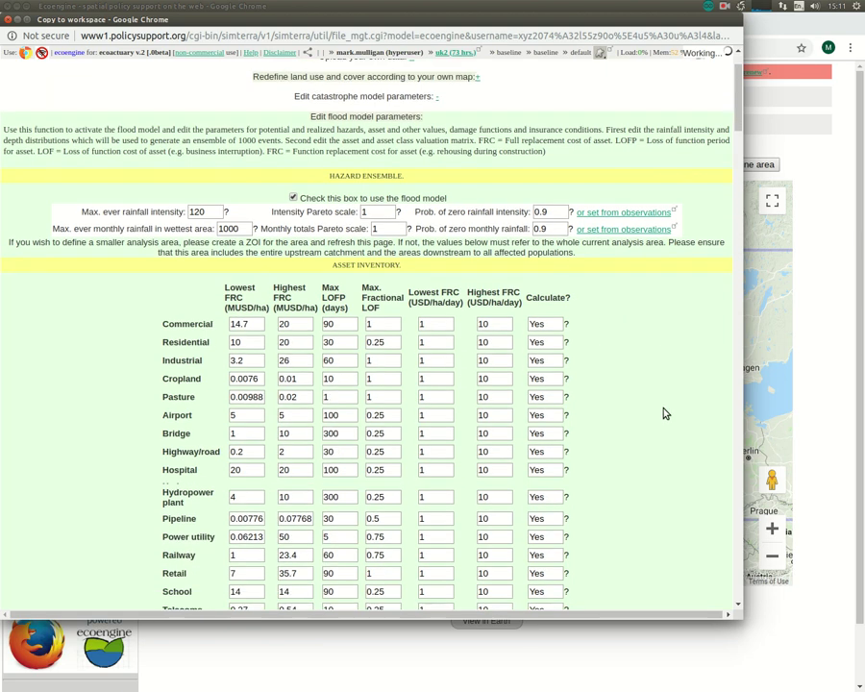
scroll(663, 415, down, 8)
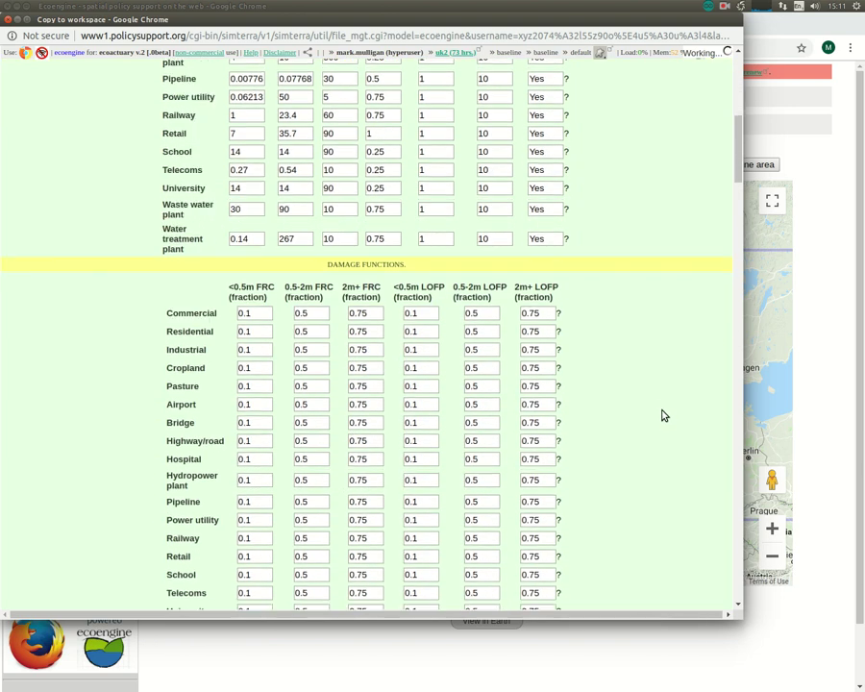
scroll(658, 411, up, 12)
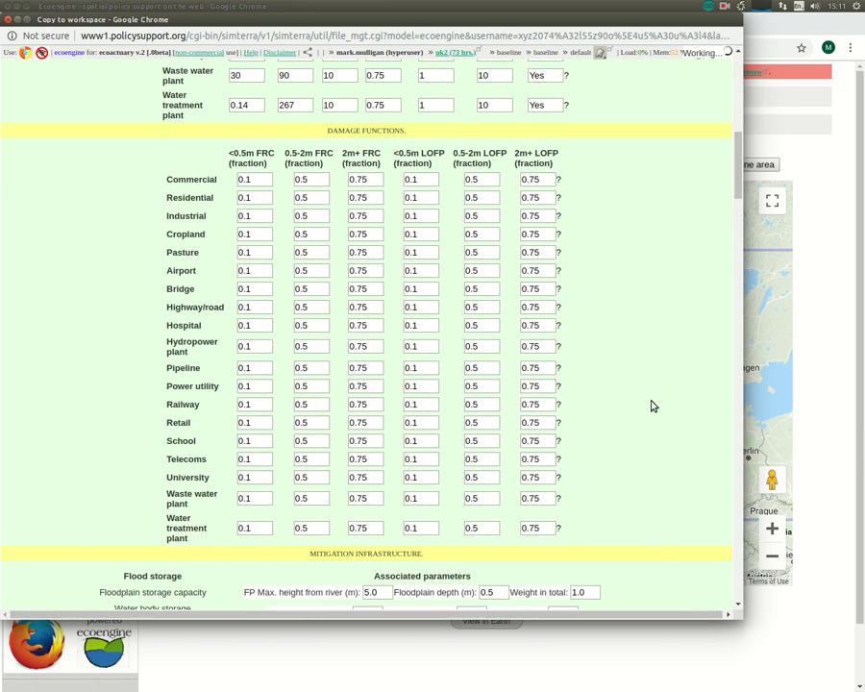
scroll(644, 400, up, 2)
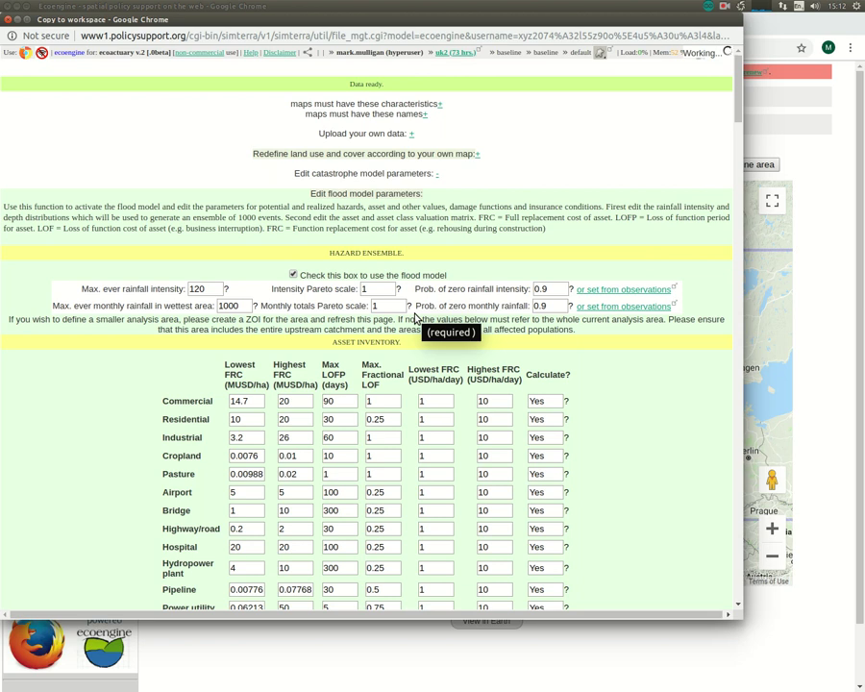
Step: Examine the asset inventory's lowest and highest full replacement costs for each asset class, alongside the hazard ensemble settings
scroll(416, 318, down, 1)
scroll(416, 318, down, 1)
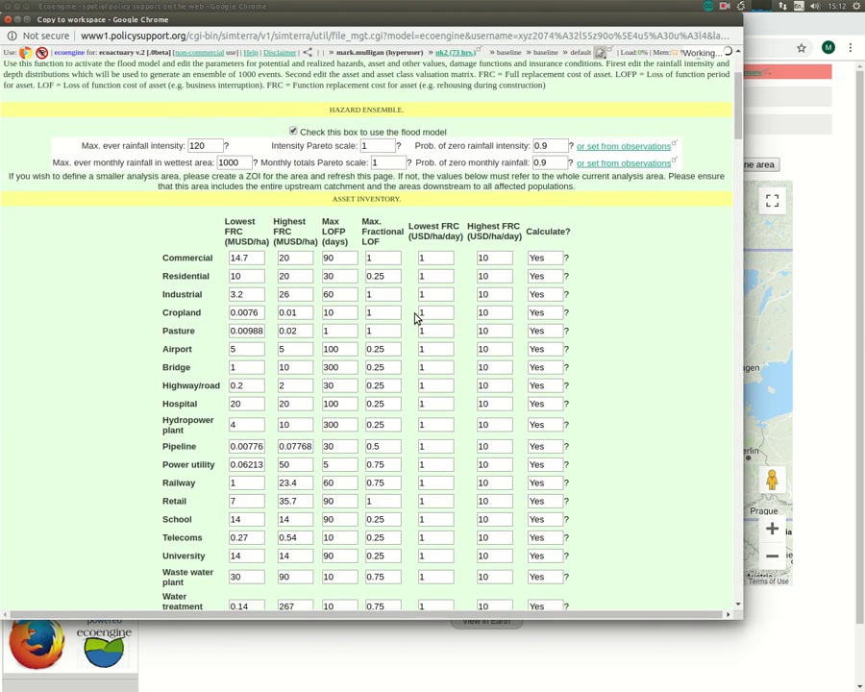
scroll(416, 318, down, 2)
scroll(416, 318, up, 1)
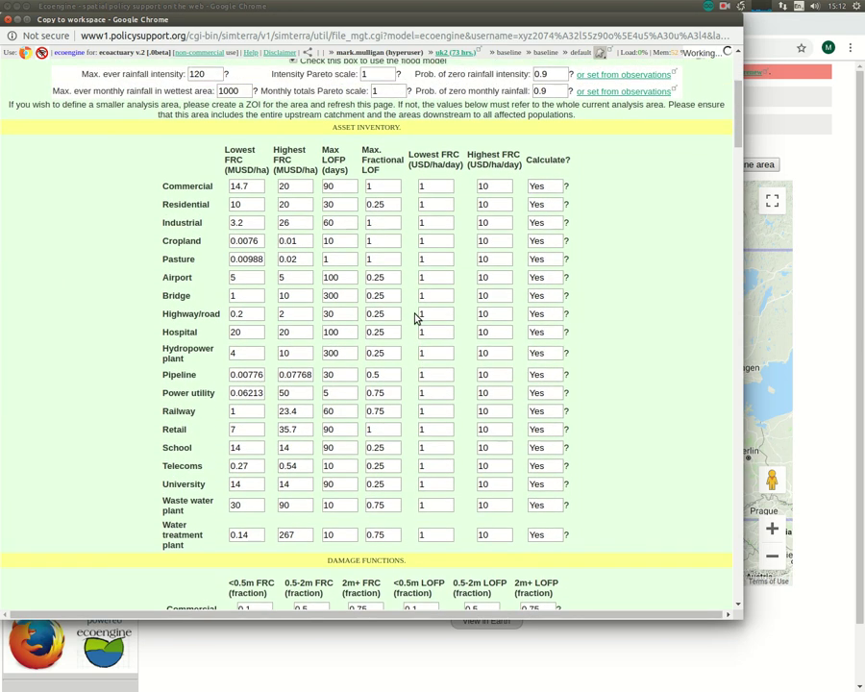
scroll(416, 318, up, 1)
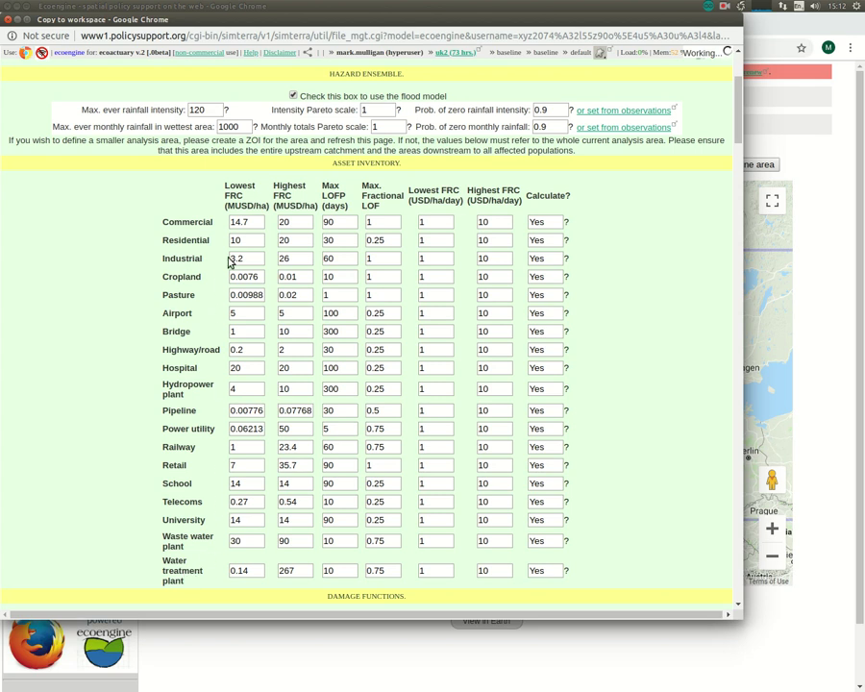
scroll(245, 193, up, 1)
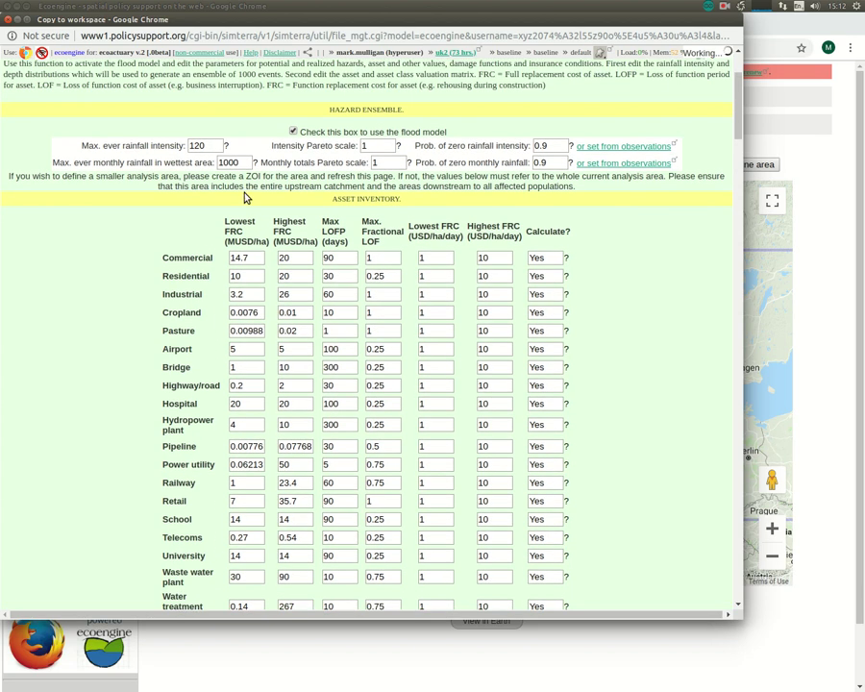
scroll(246, 194, up, 1)
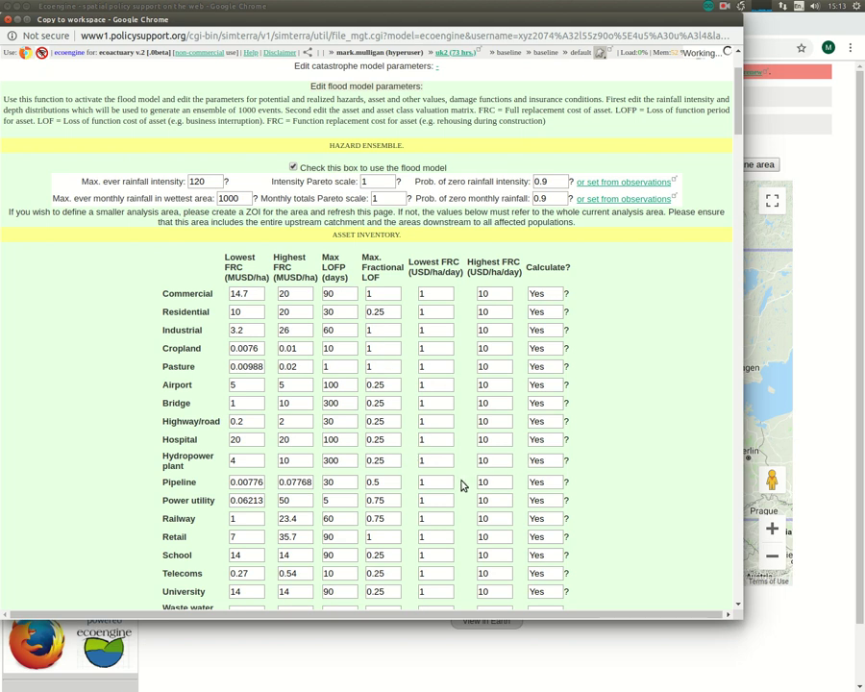
scroll(451, 477, down, 2)
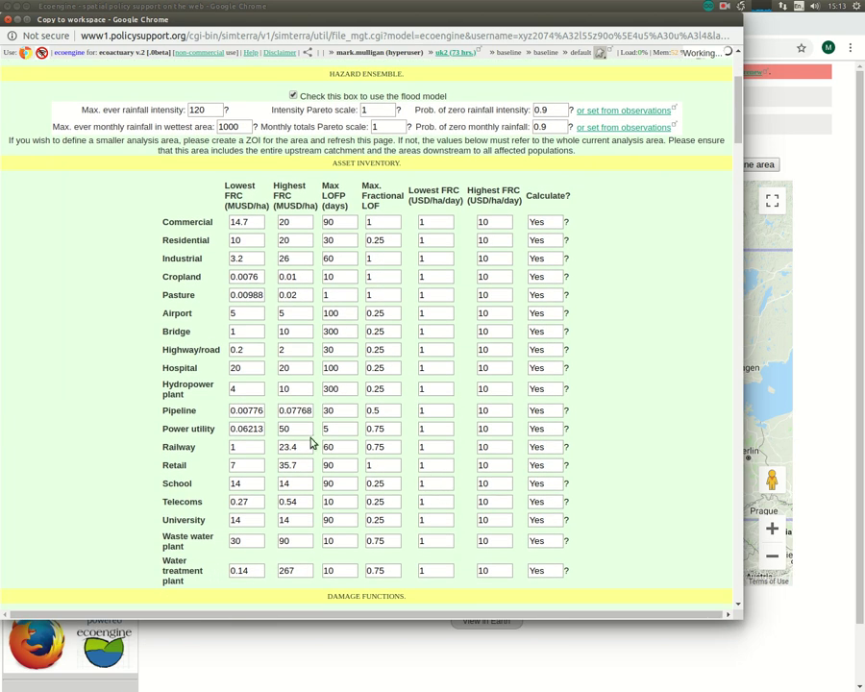
scroll(277, 356, up, 1)
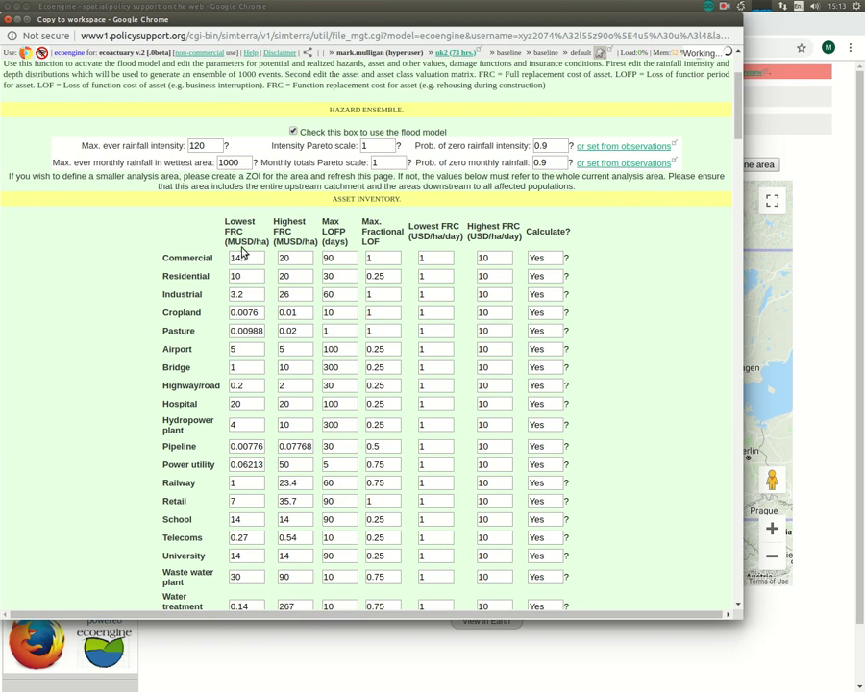
scroll(243, 251, up, 1)
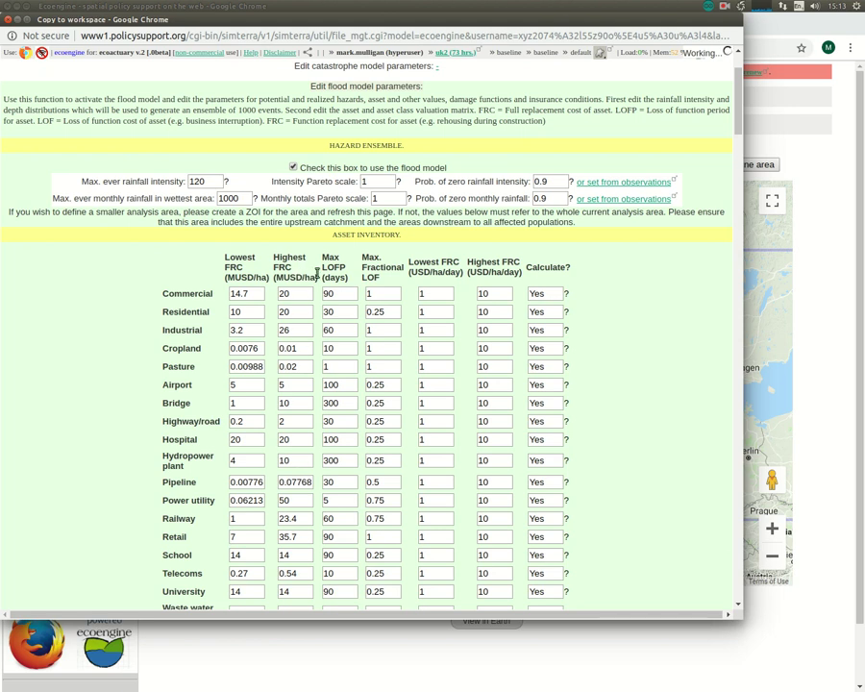
Step: Examine the asset inventory's loss-of-function columns, including Max LOFP and Max. Fractional LOF, across all asset classes
scroll(335, 276, down, 1)
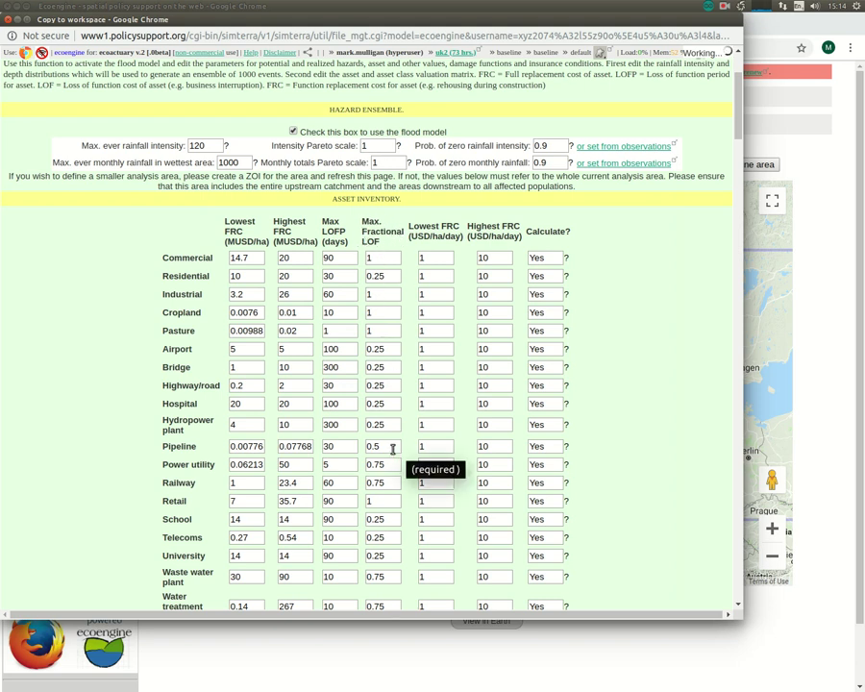
scroll(394, 430, down, 2)
scroll(393, 435, down, 1)
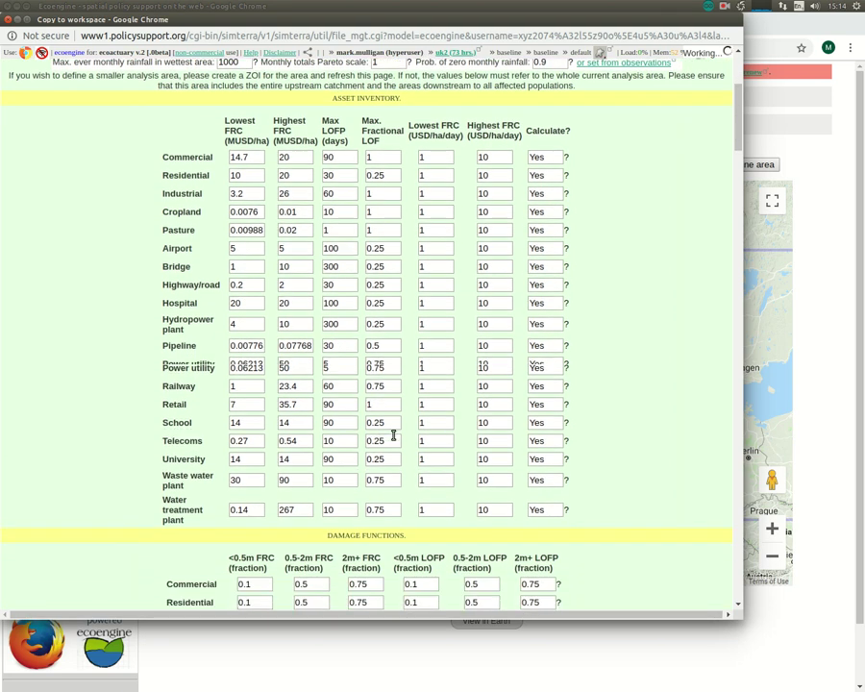
scroll(391, 435, up, 1)
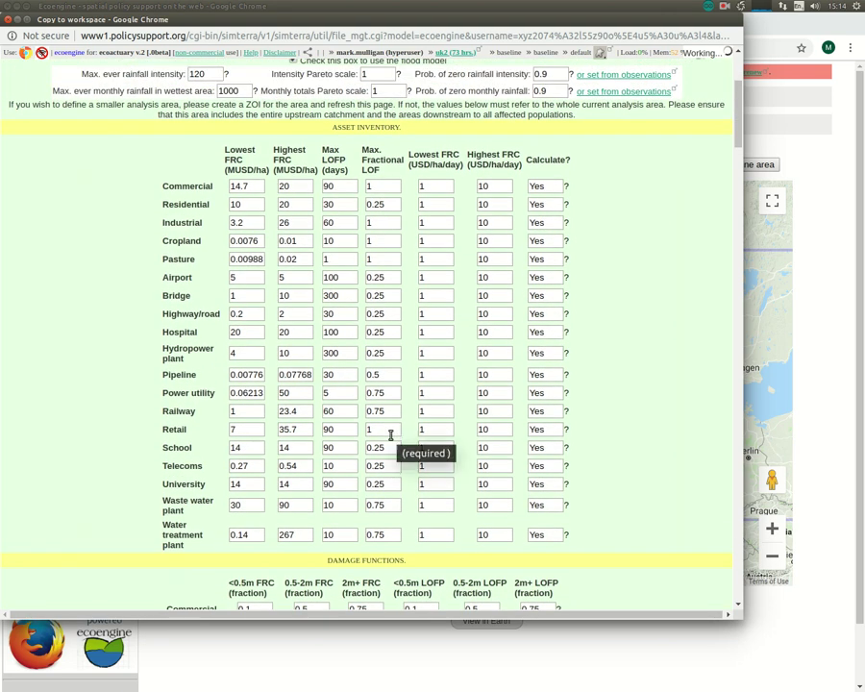
scroll(390, 435, up, 1)
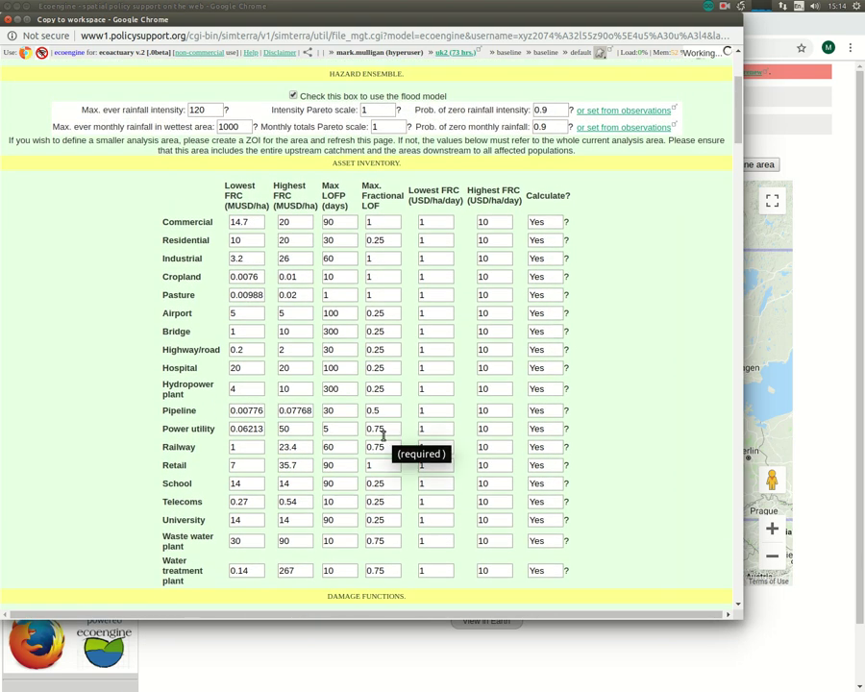
scroll(382, 437, down, 1)
scroll(382, 440, down, 1)
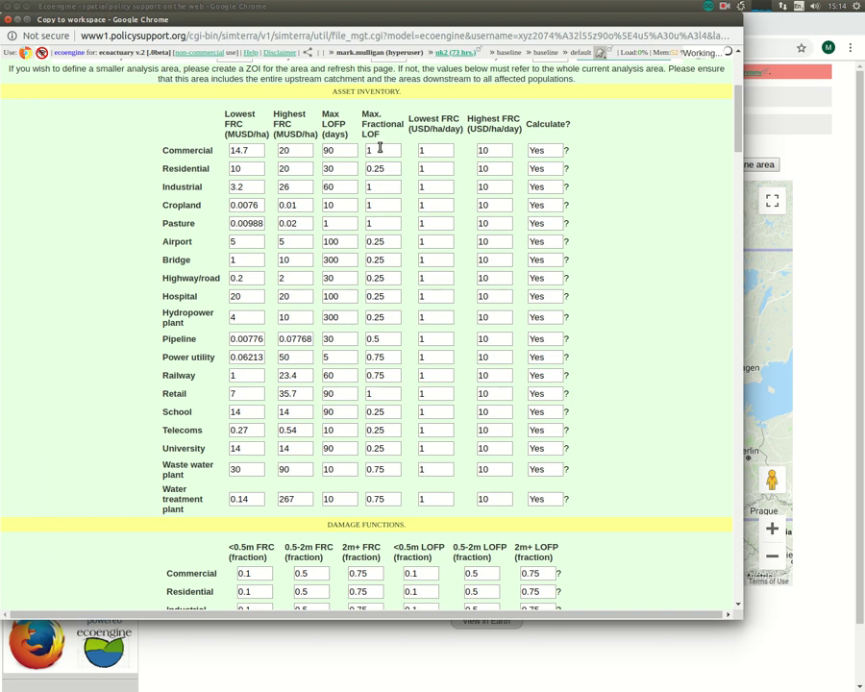
scroll(321, 158, up, 1)
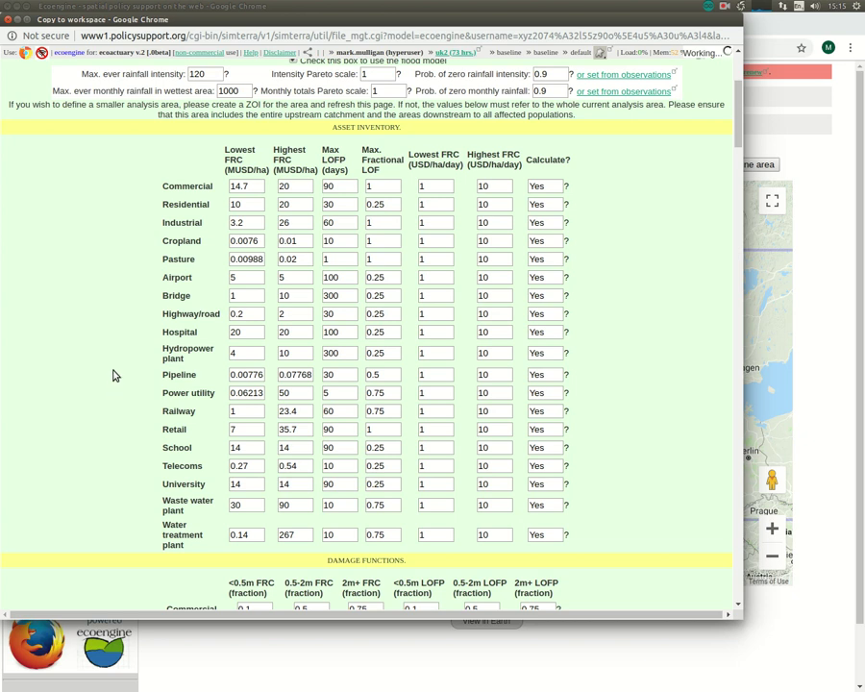
scroll(113, 375, down, 1)
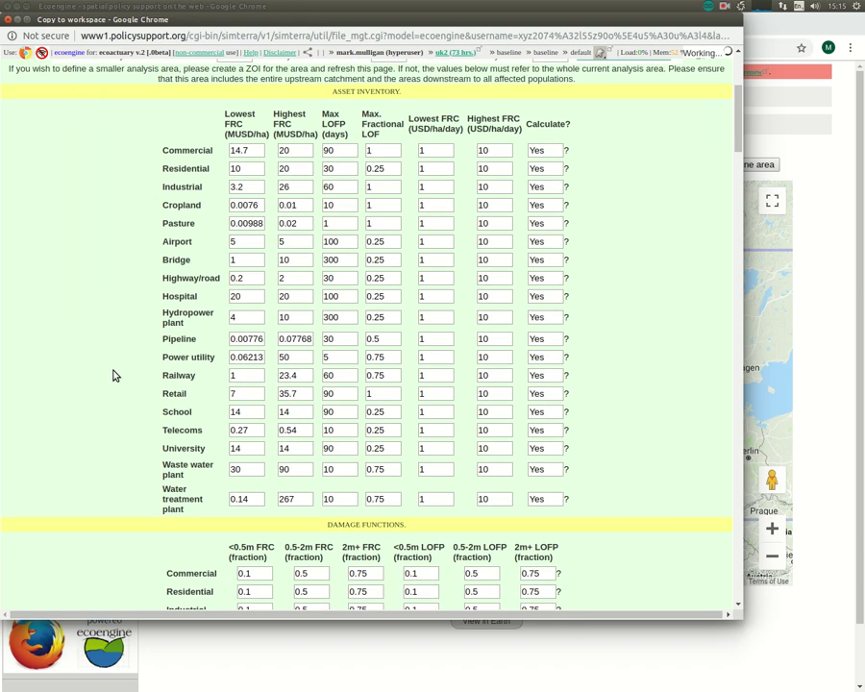
Step: Examine the damage functions table with its FRC and LOFP fractions by flood depth for each asset class
scroll(113, 375, down, 5)
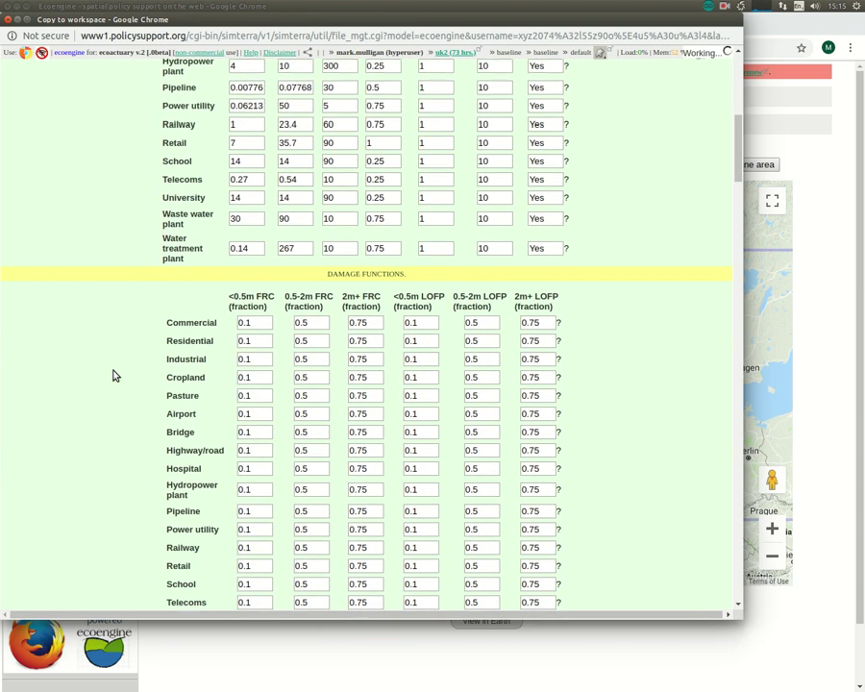
scroll(114, 375, down, 2)
scroll(114, 375, down, 1)
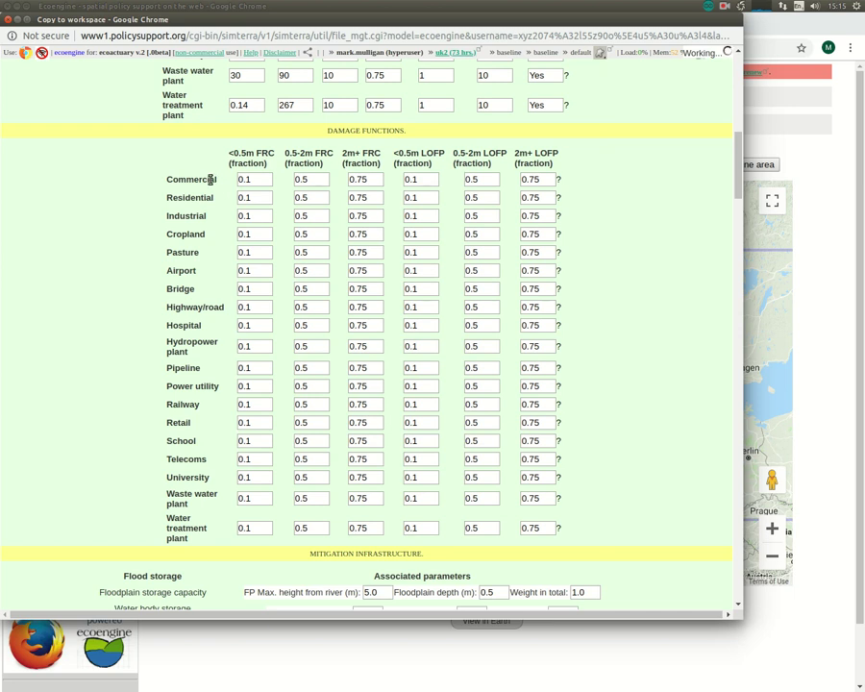
scroll(211, 180, down, 1)
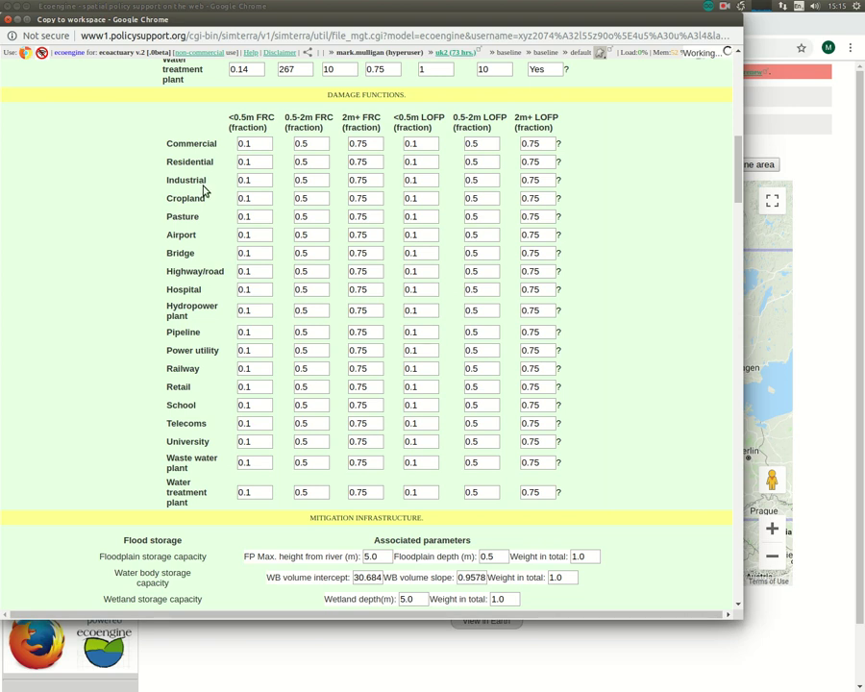
Step: Examine the mitigation infrastructure's floodplain, water body, wetland, canopy and soil storage parameters, and recheck the asset inventory and damage functions
scroll(204, 190, down, 1)
scroll(204, 192, down, 1)
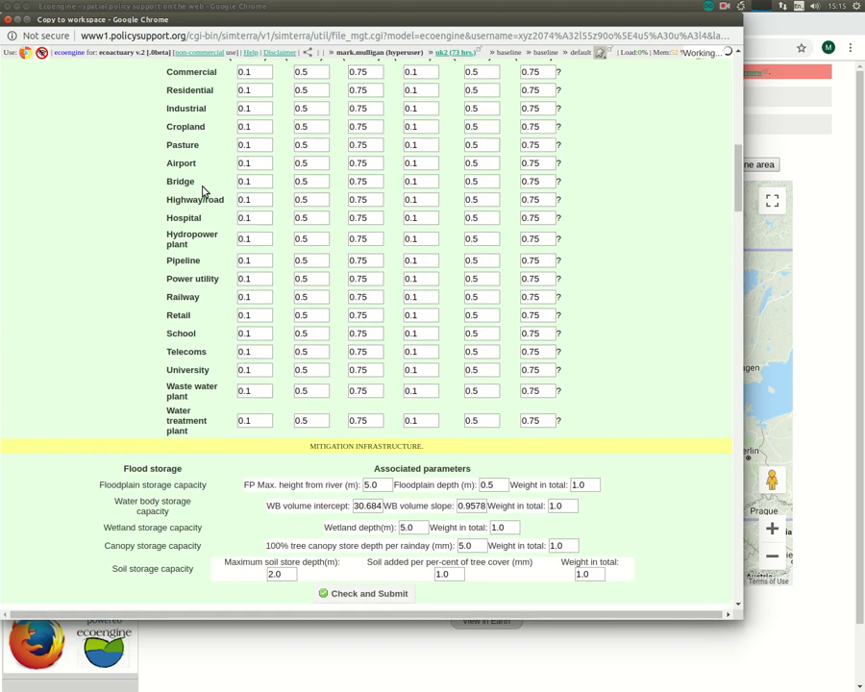
scroll(199, 190, down, 5)
scroll(198, 188, up, 1)
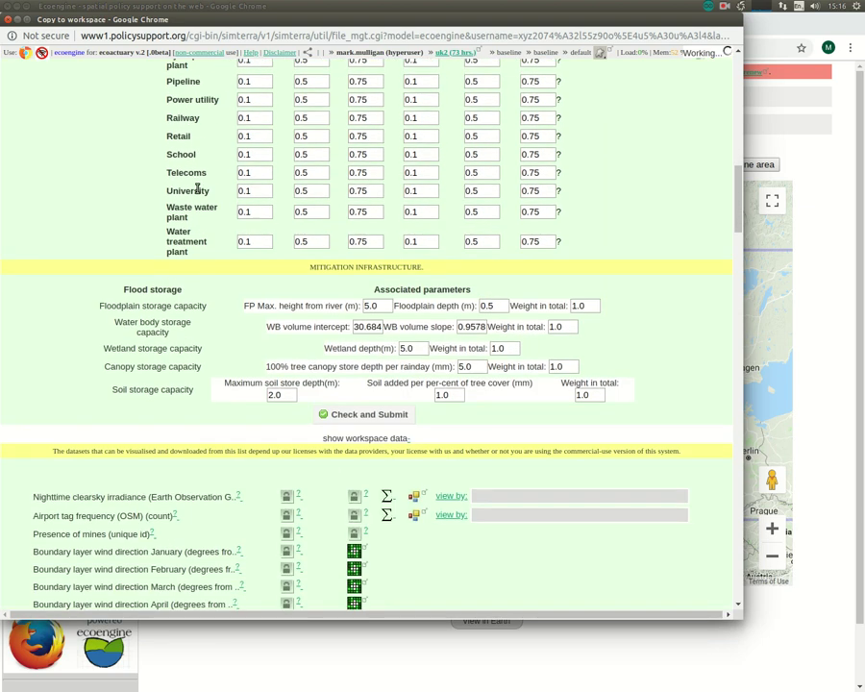
scroll(196, 190, up, 1)
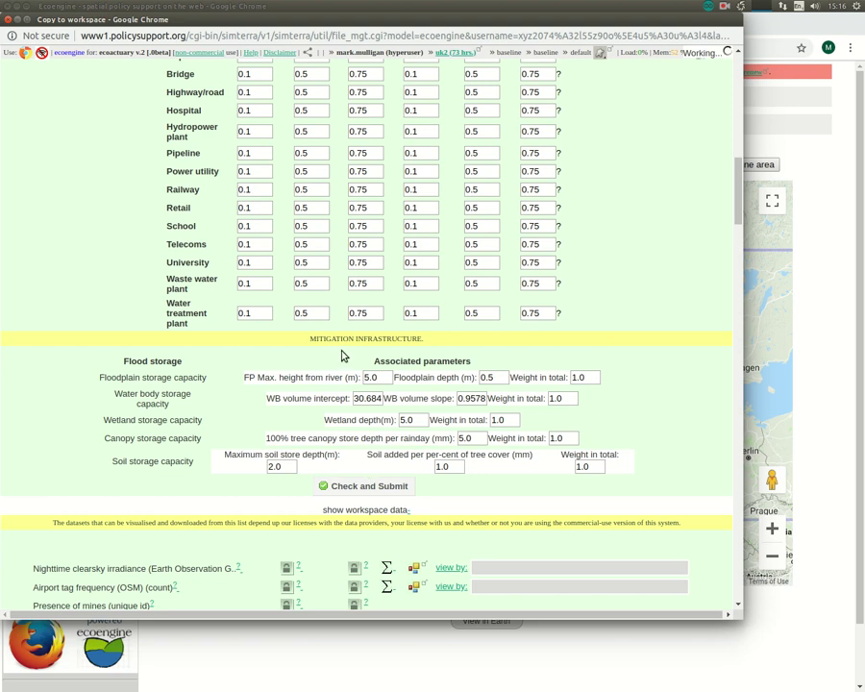
scroll(341, 355, up, 4)
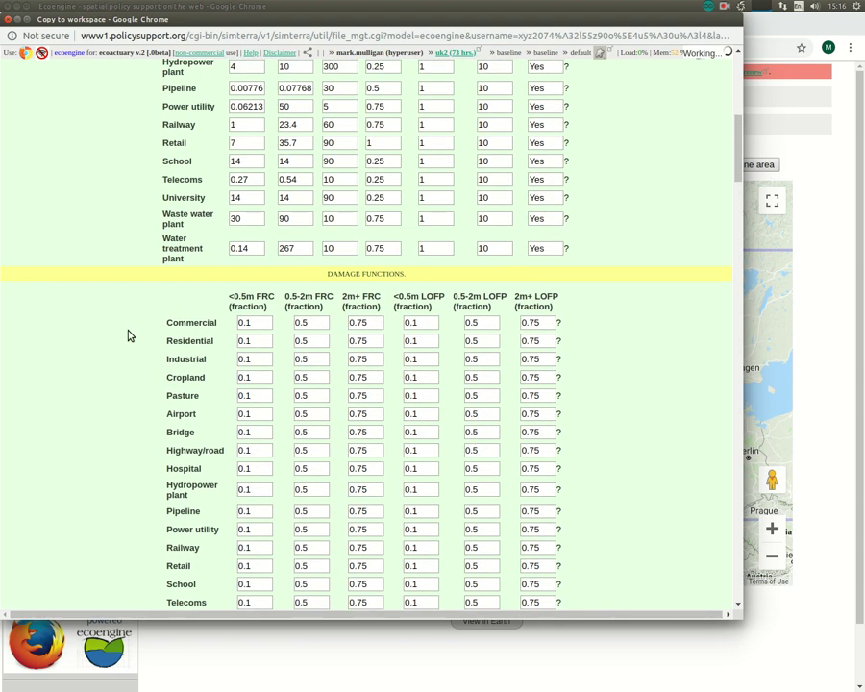
scroll(129, 336, up, 5)
scroll(129, 335, down, 2)
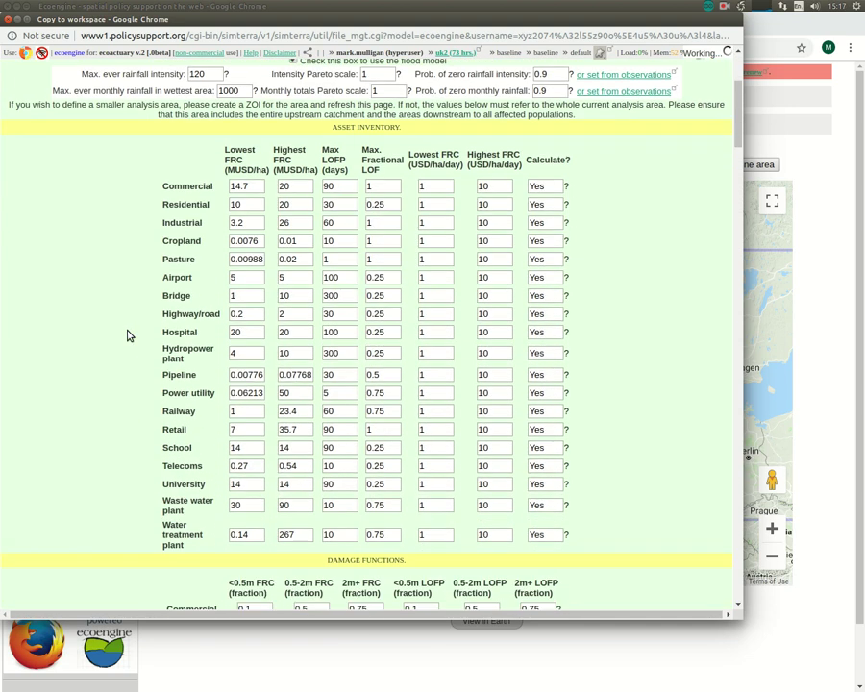
scroll(129, 335, down, 7)
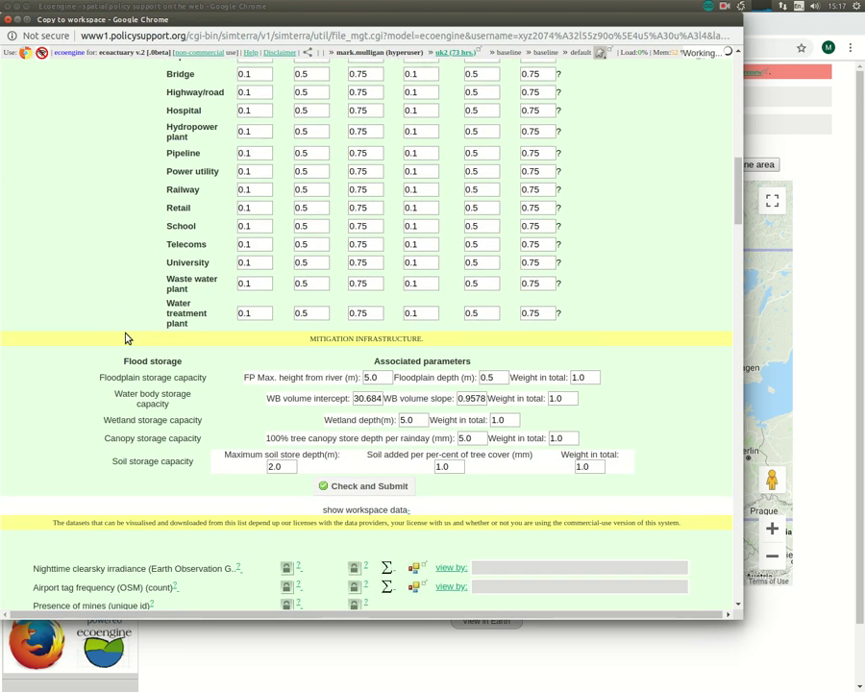
Step: Check and submit the flood model parameters with the current mitigation infrastructure settings, and close the parameters window
scroll(127, 338, down, 1)
scroll(126, 336, down, 1)
scroll(126, 337, up, 2)
scroll(127, 338, down, 1)
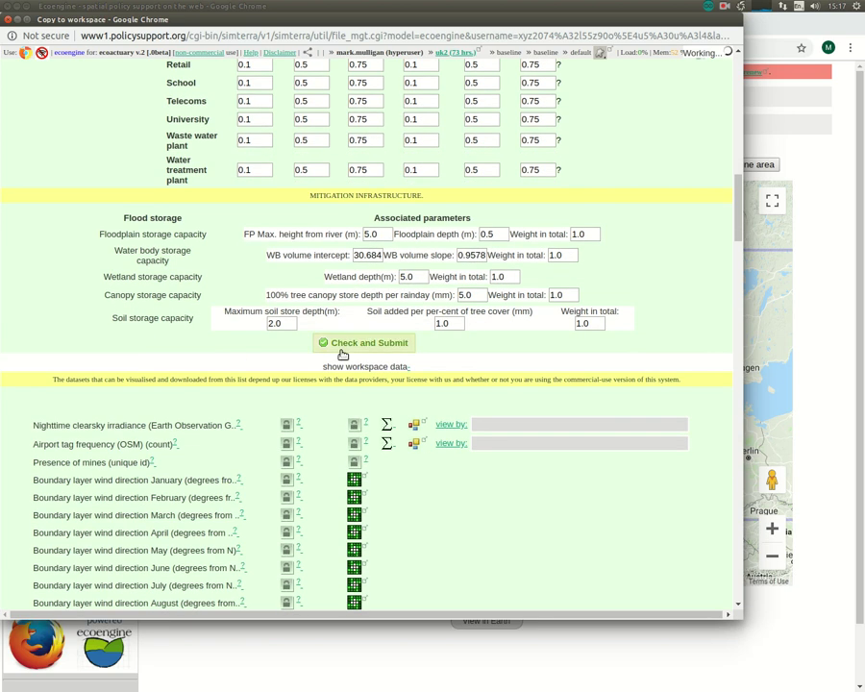
click(395, 348)
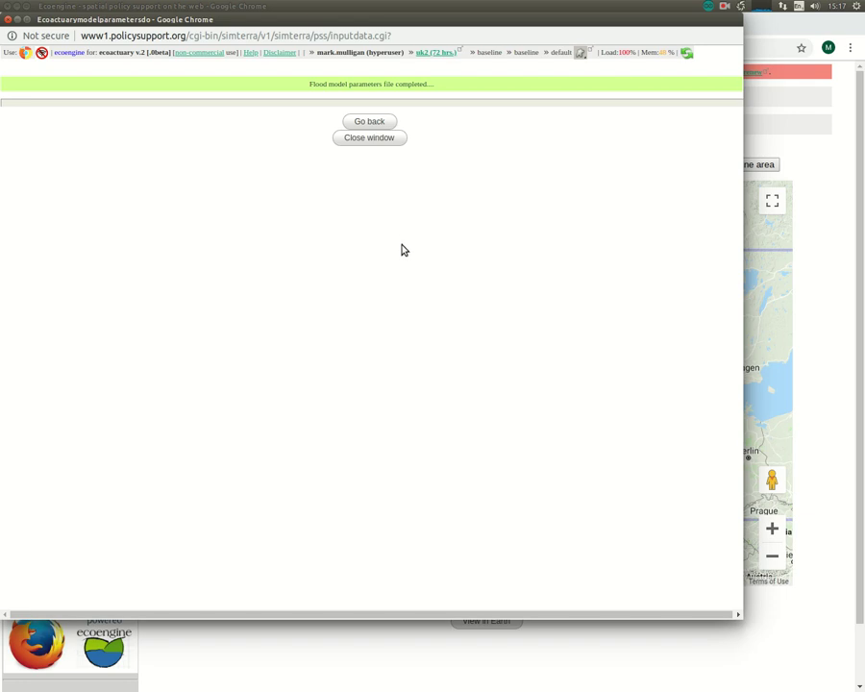
click(384, 138)
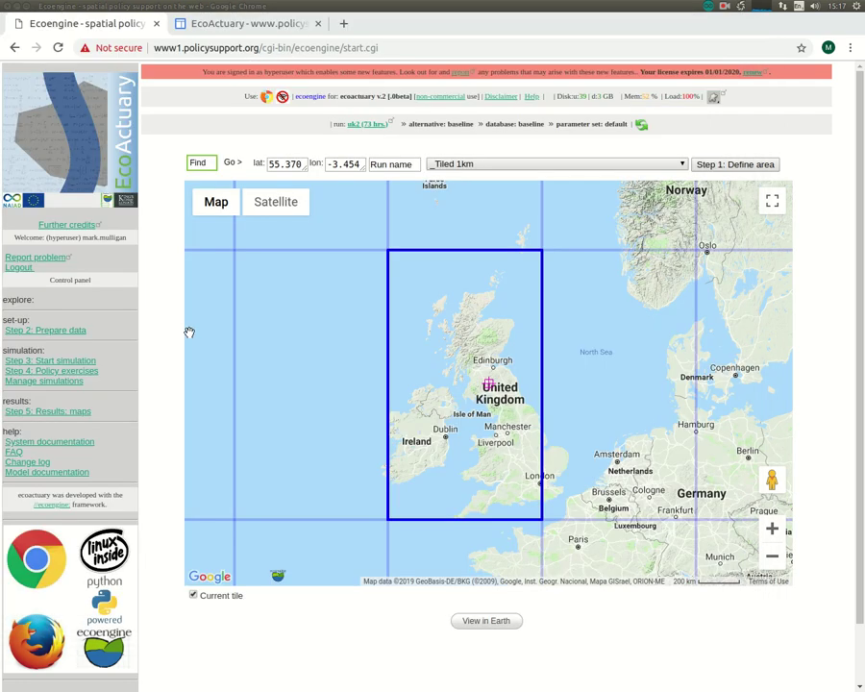
Step: Start the baseline simulation for the prepared United Kingdom run
click(77, 362)
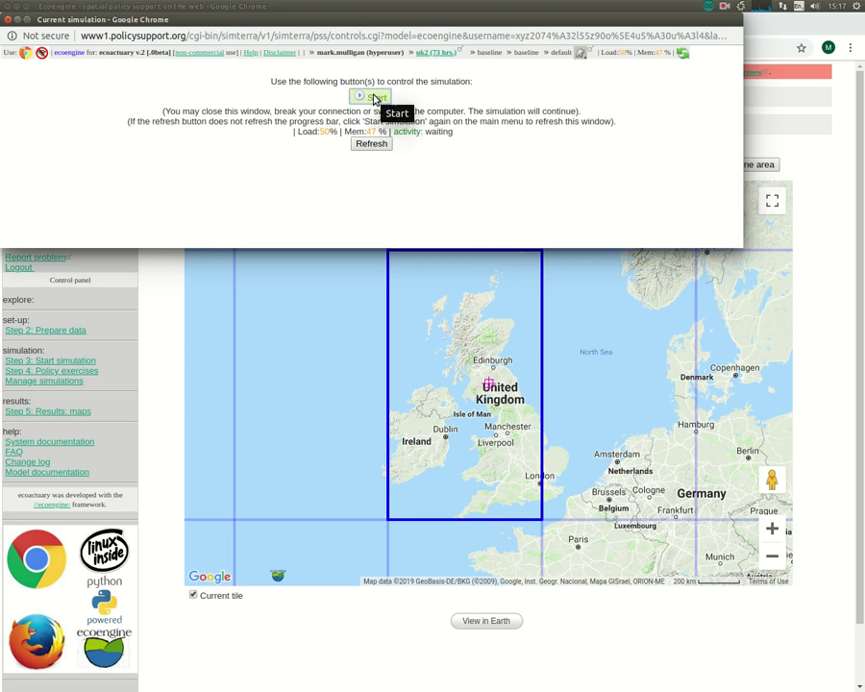
click(375, 98)
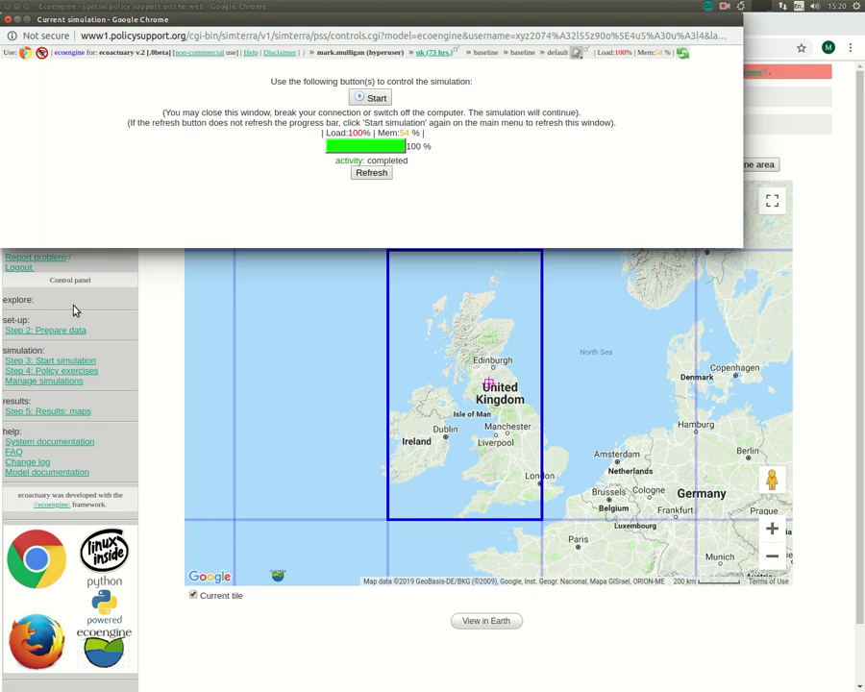
Step: Open the results maps and examine the key output maps list from Floodplains to Mean realised flood ratio
click(65, 413)
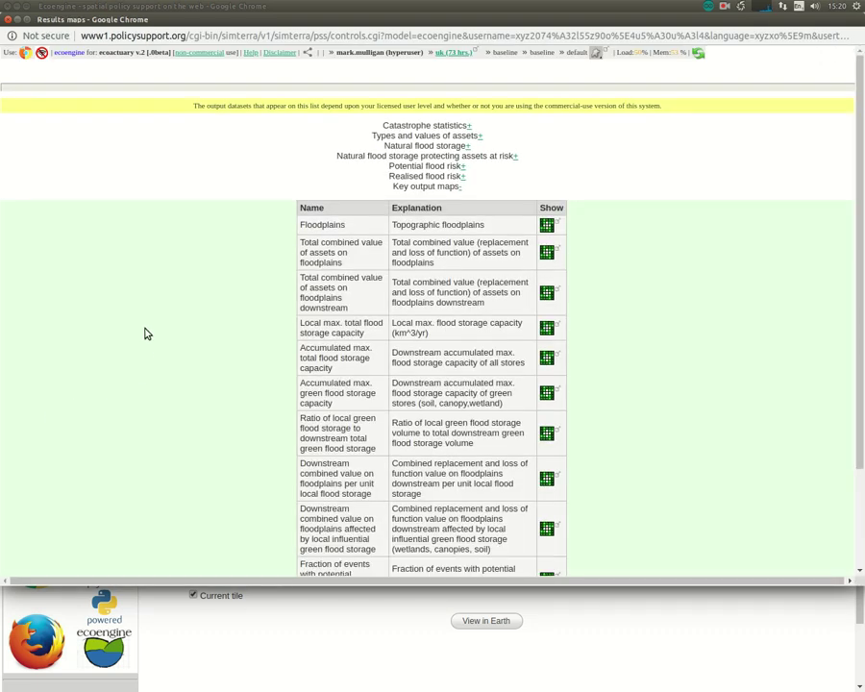
scroll(144, 332, down, 3)
scroll(142, 330, up, 3)
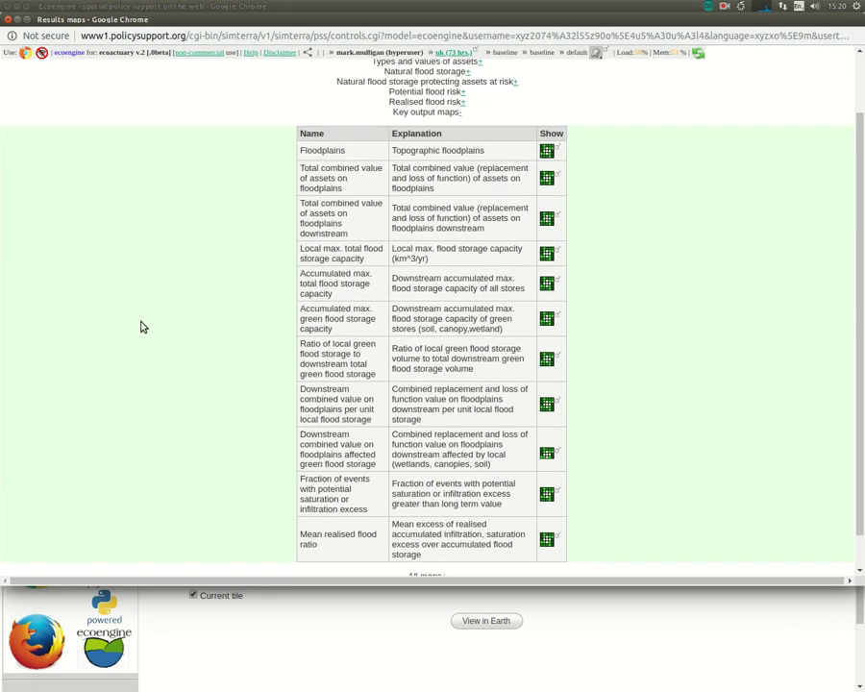
scroll(141, 328, down, 3)
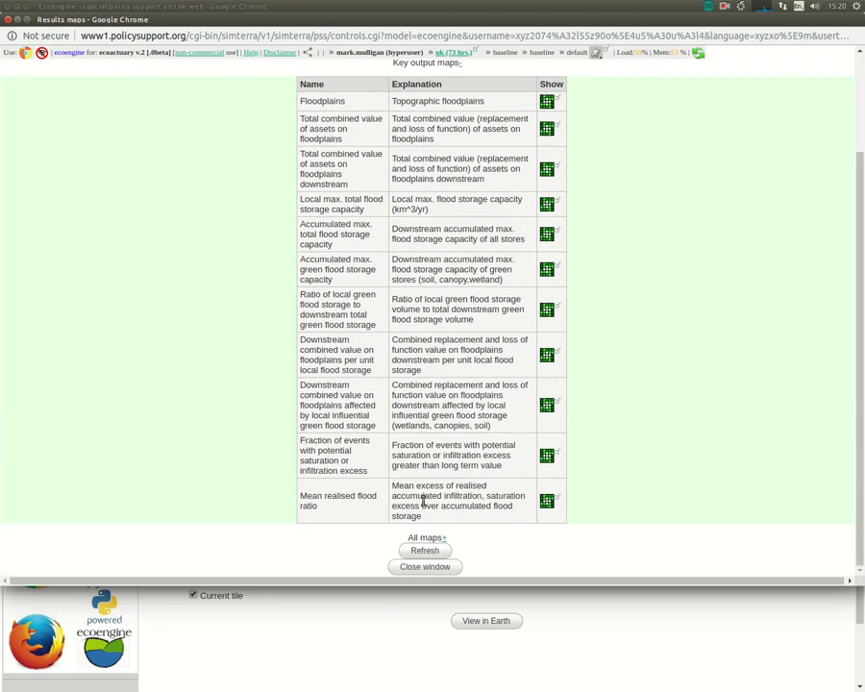
scroll(431, 430, up, 3)
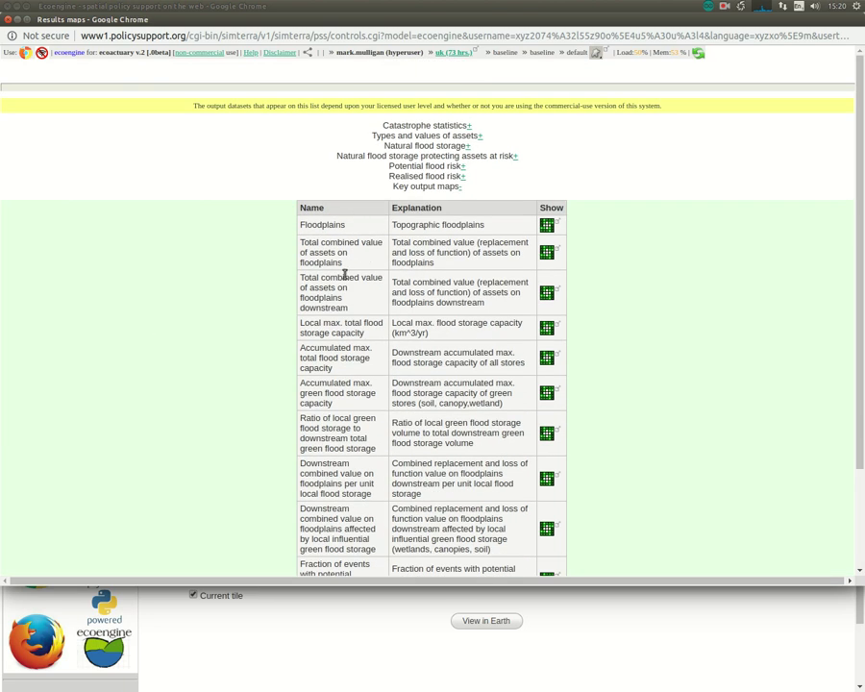
scroll(261, 312, down, 3)
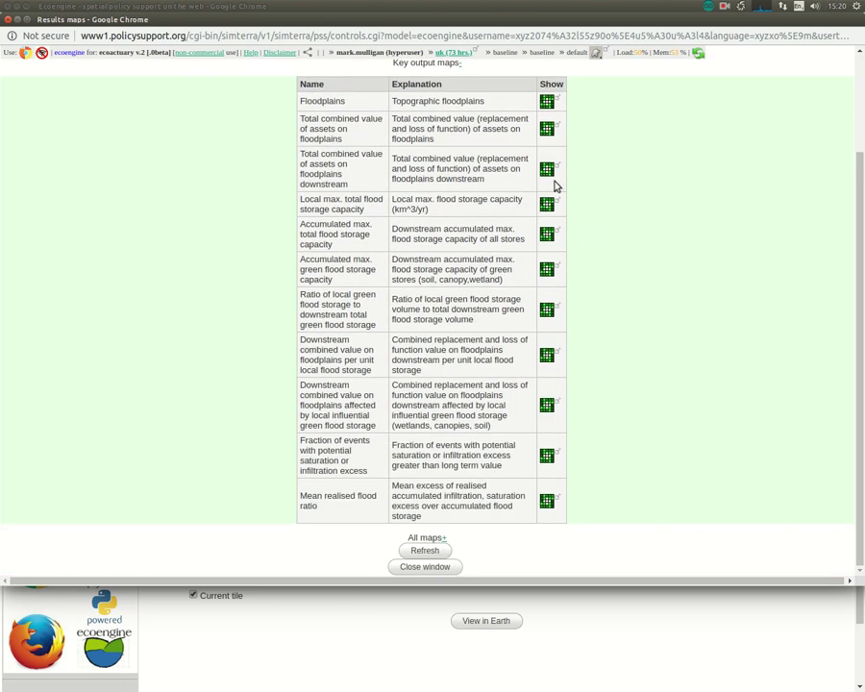
scroll(646, 291, up, 3)
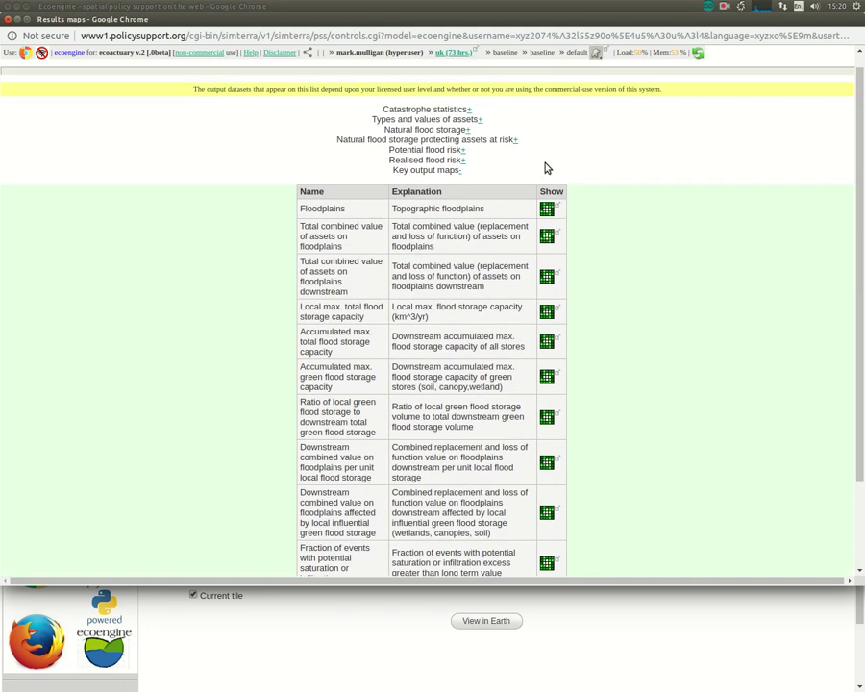
Step: Expand and collapse the result groups for types and values of assets and for natural flood storage protecting assets at risk
click(476, 120)
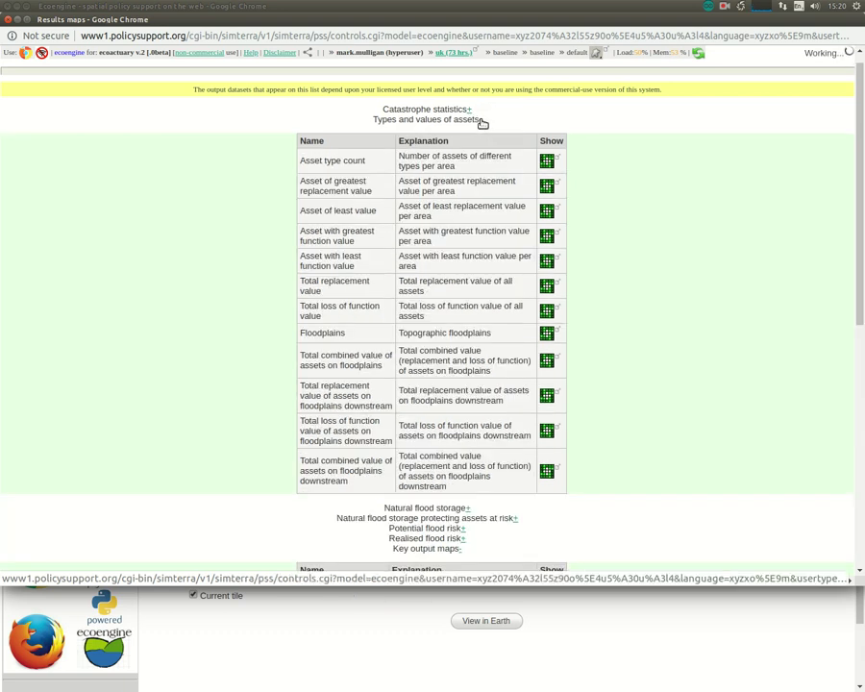
click(480, 121)
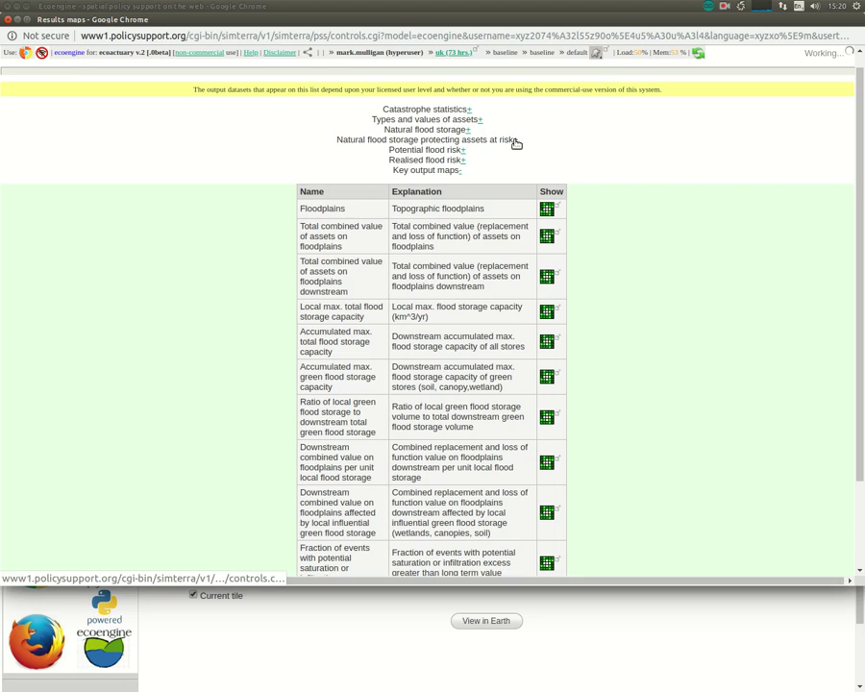
click(516, 142)
click(514, 142)
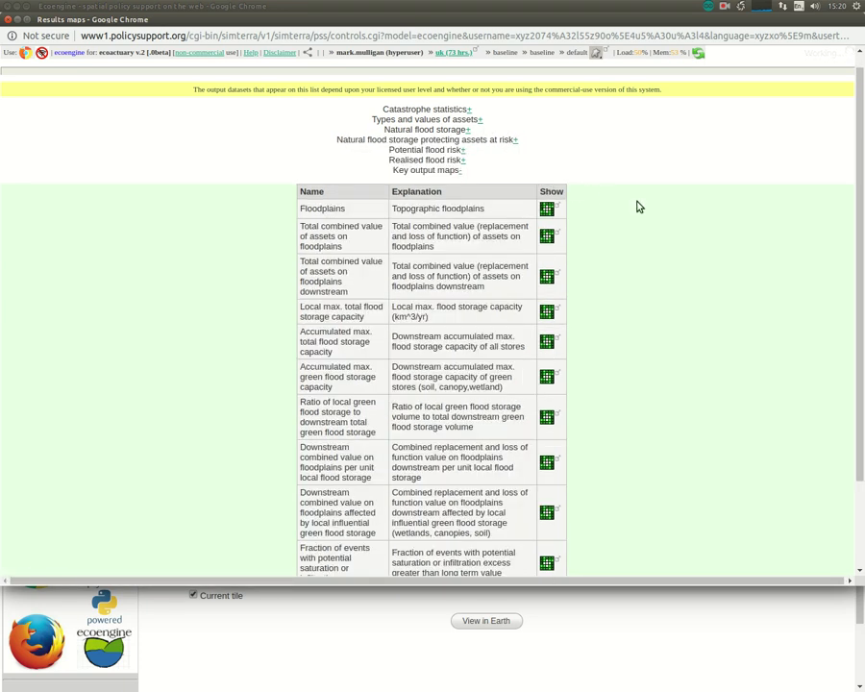
Step: Expand the complete list of all output maps, look through its storage and downstream value entries, and collapse it again
scroll(637, 204, down, 2)
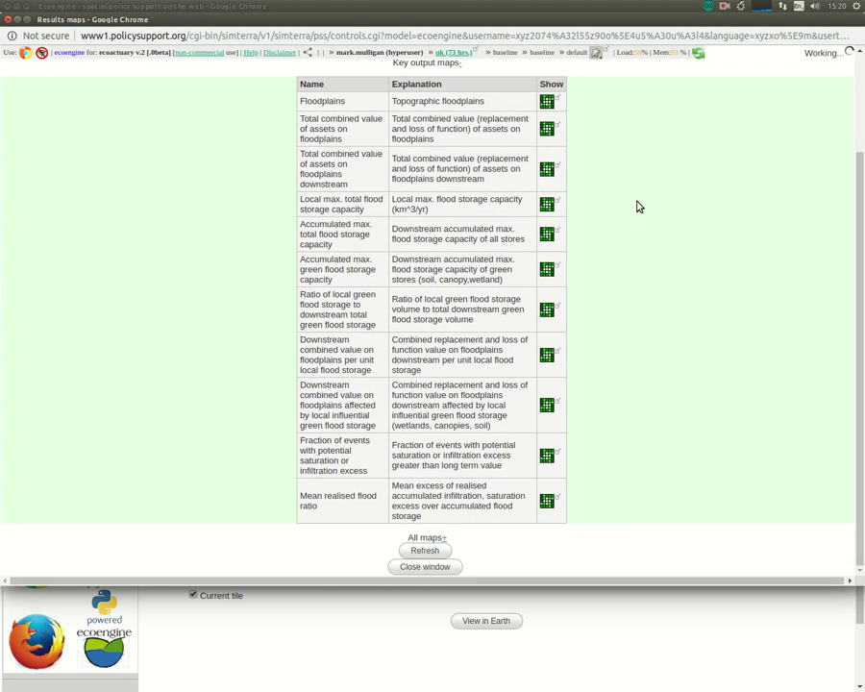
click(446, 539)
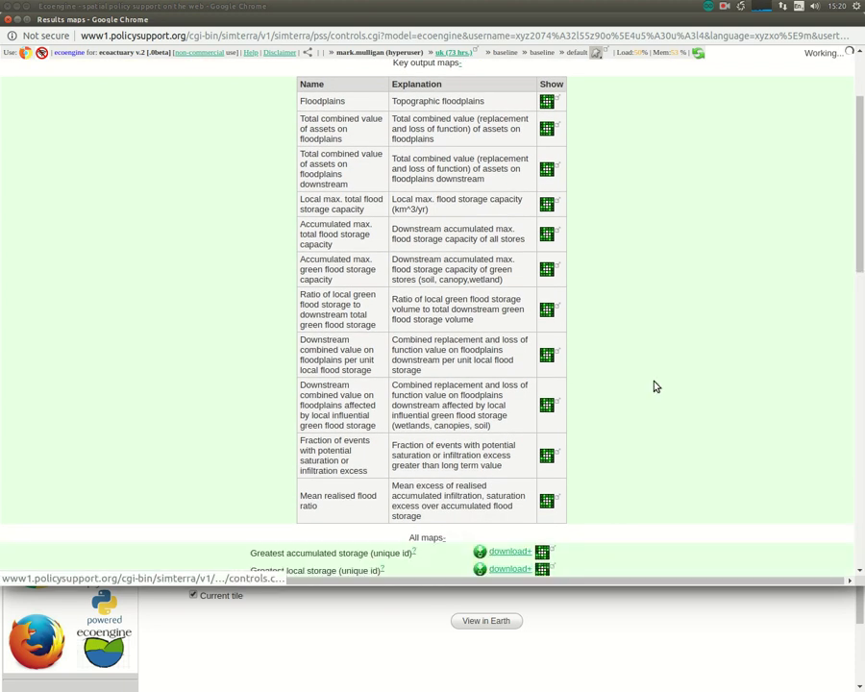
scroll(682, 274, down, 6)
scroll(663, 255, down, 2)
scroll(653, 250, up, 5)
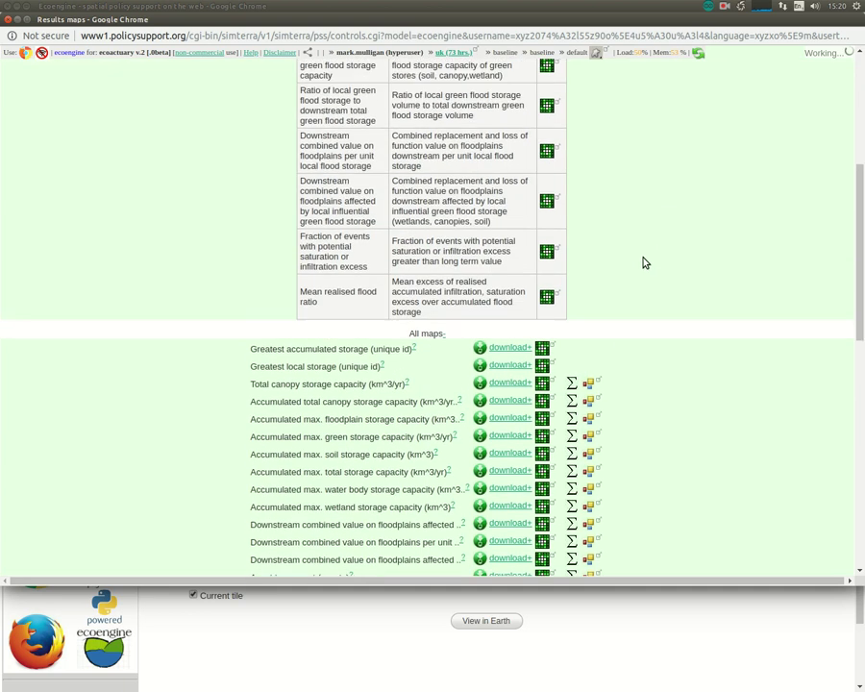
click(446, 361)
scroll(677, 250, up, 2)
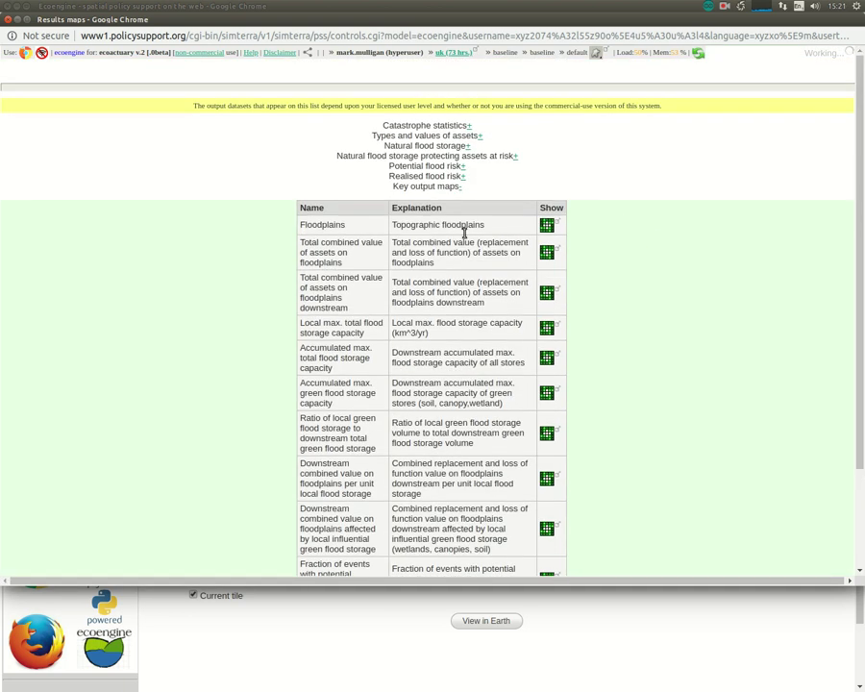
Step: Expand the catastrophe statistics and examine the rainfall intensity and rainfall volume distribution charts, closing each chart
scroll(472, 270, down, 2)
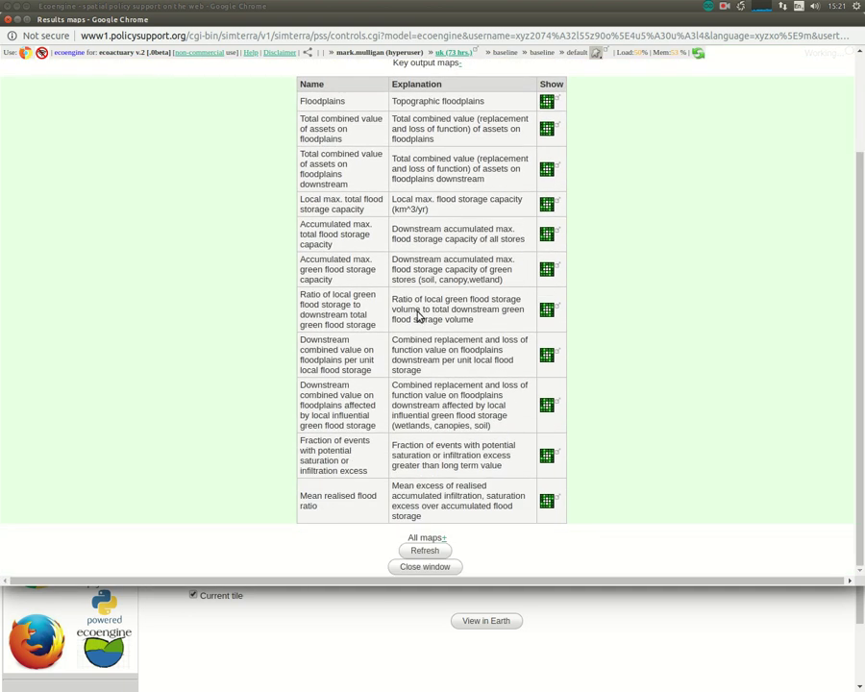
scroll(636, 237, up, 1)
scroll(635, 234, up, 3)
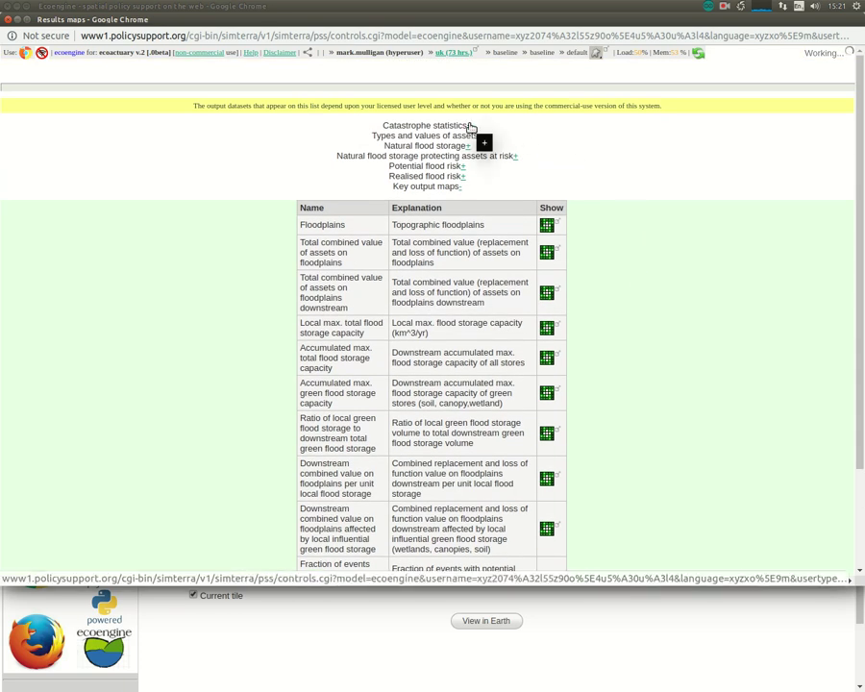
click(470, 126)
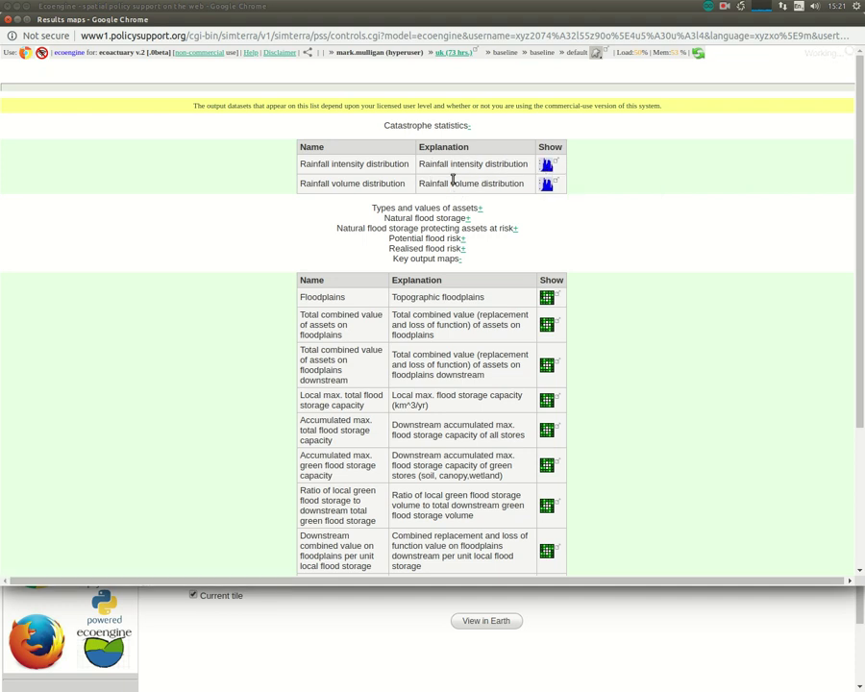
click(556, 165)
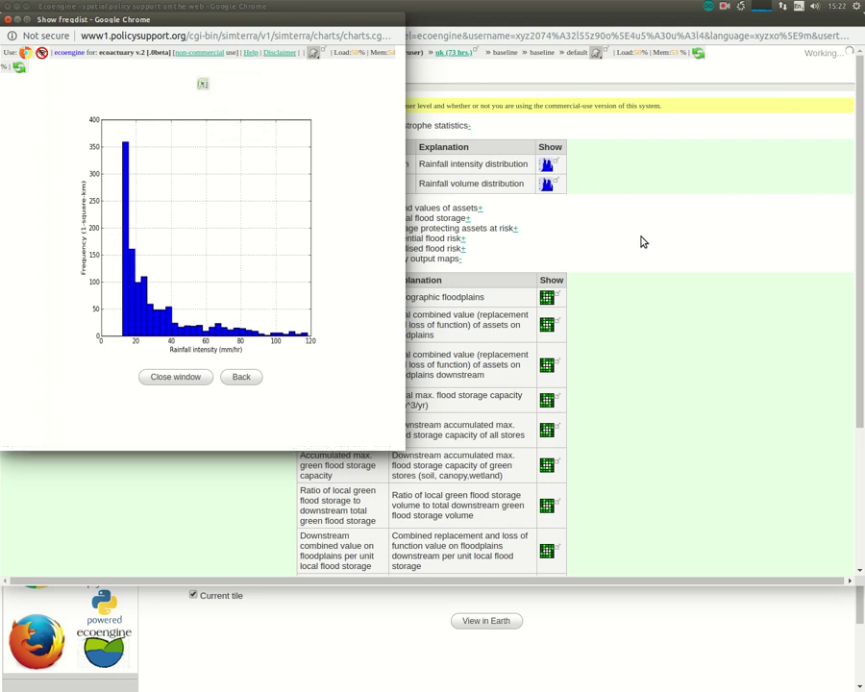
click(9, 20)
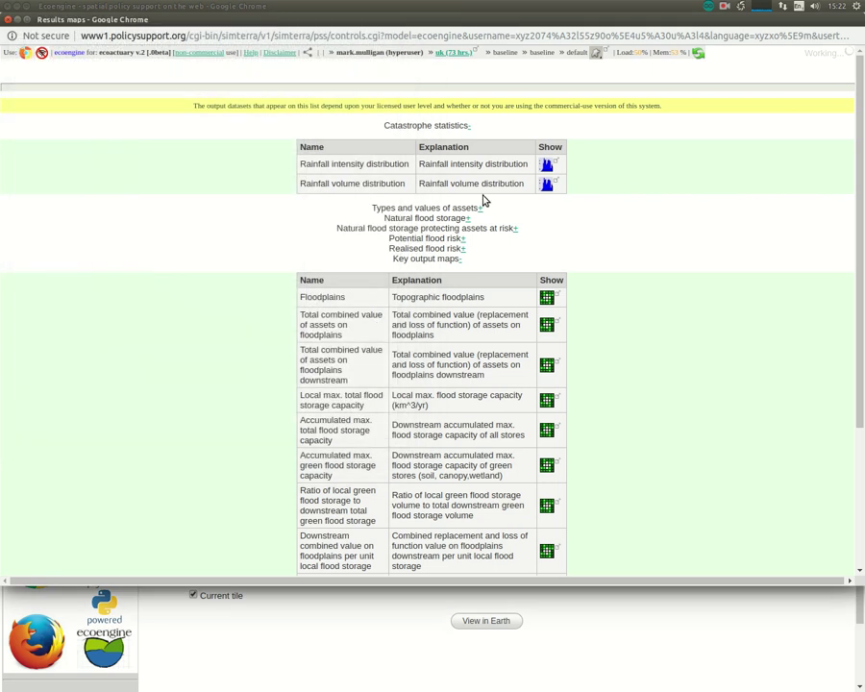
click(545, 185)
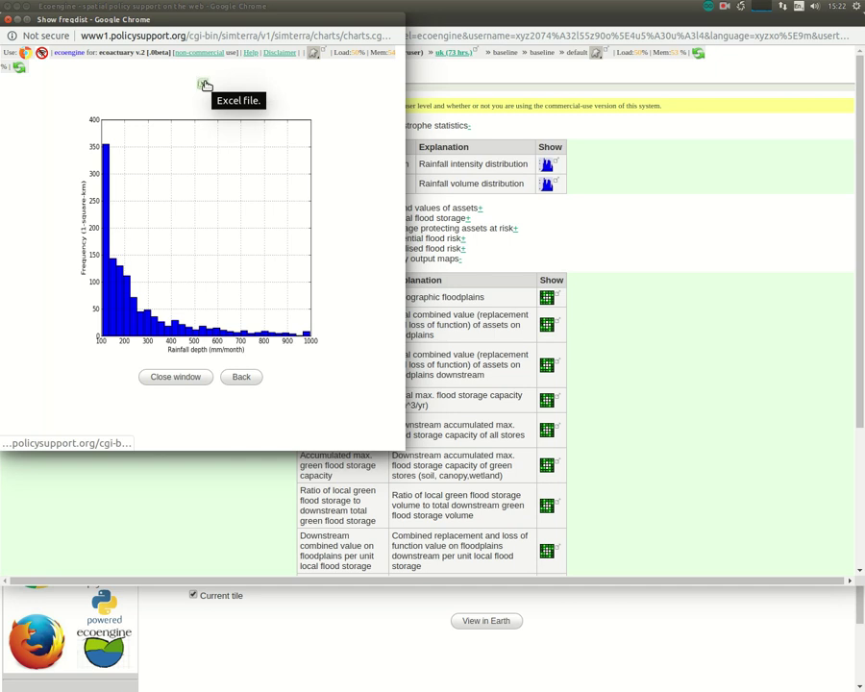
click(8, 19)
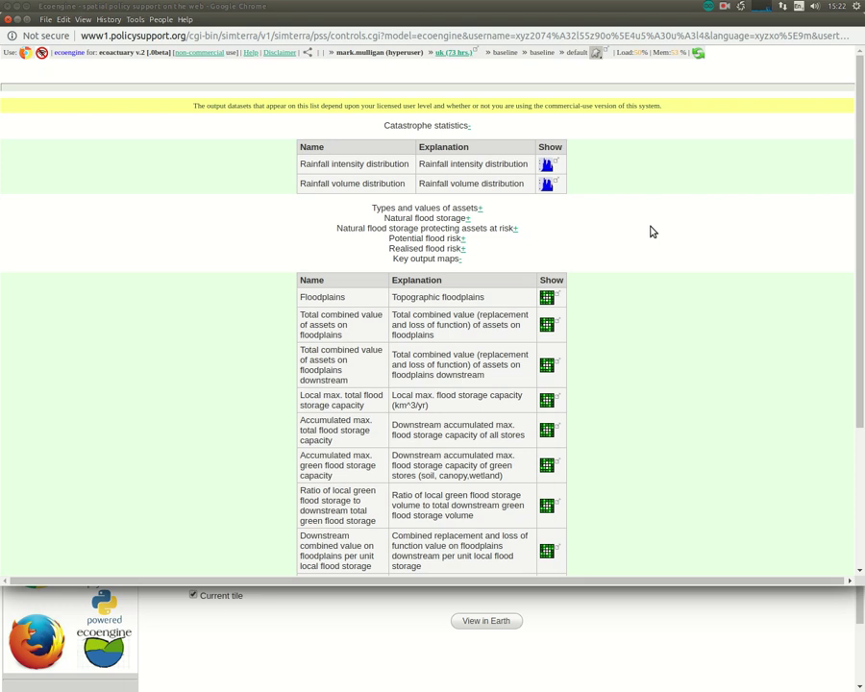
Step: Show the Floodplains key output map and open it as a Google Maps overlay
scroll(652, 236, down, 3)
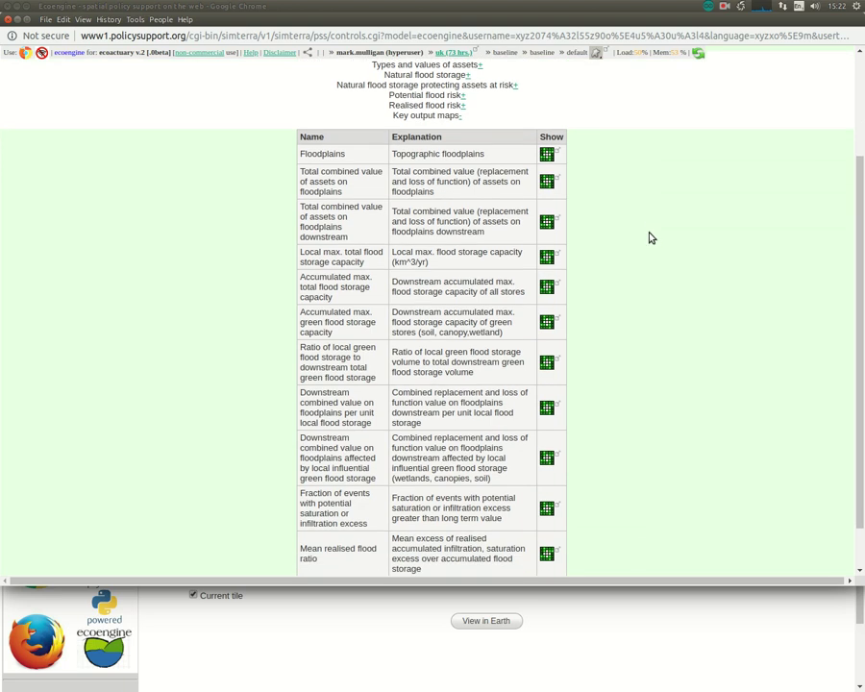
scroll(651, 238, down, 1)
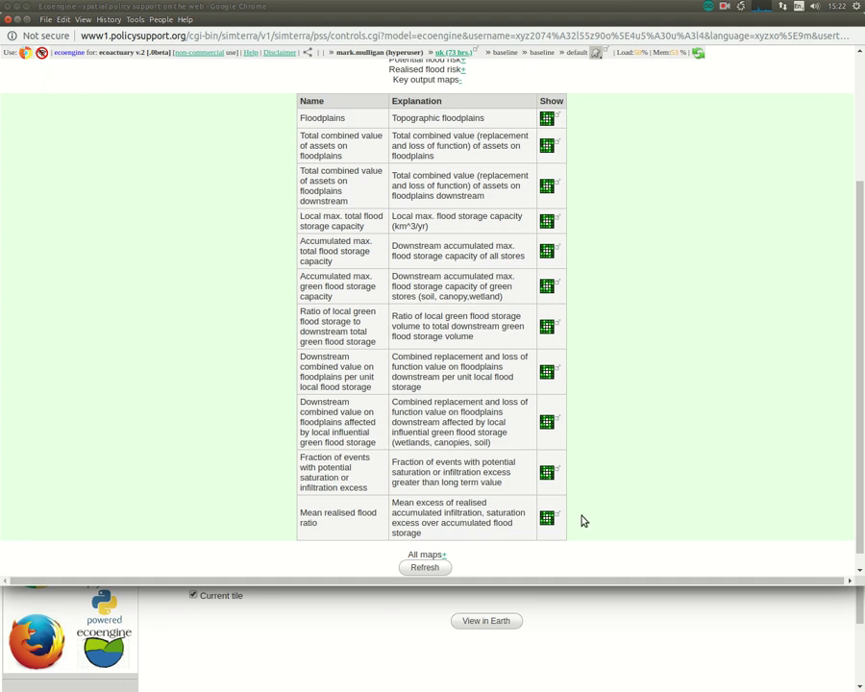
click(547, 118)
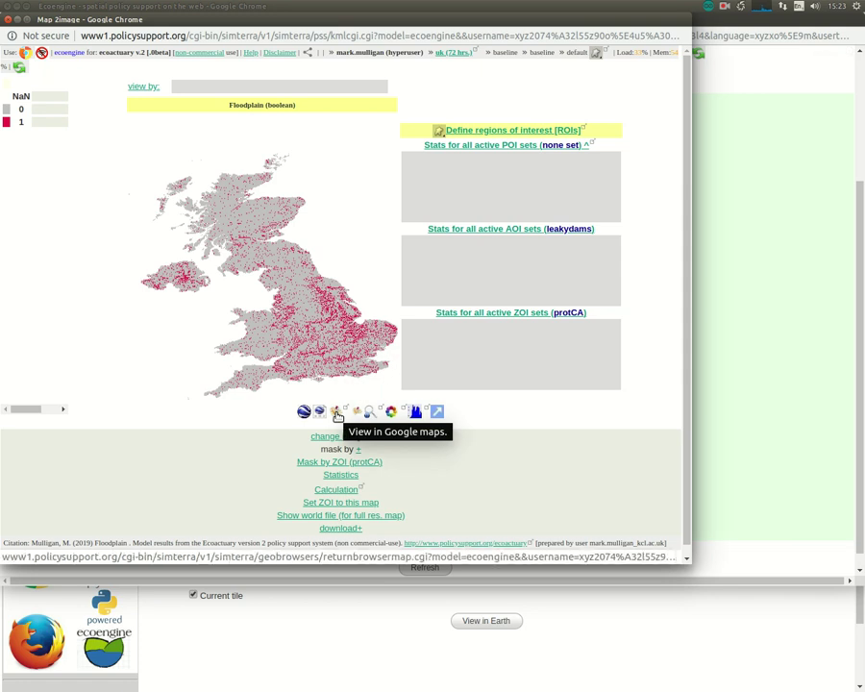
click(336, 413)
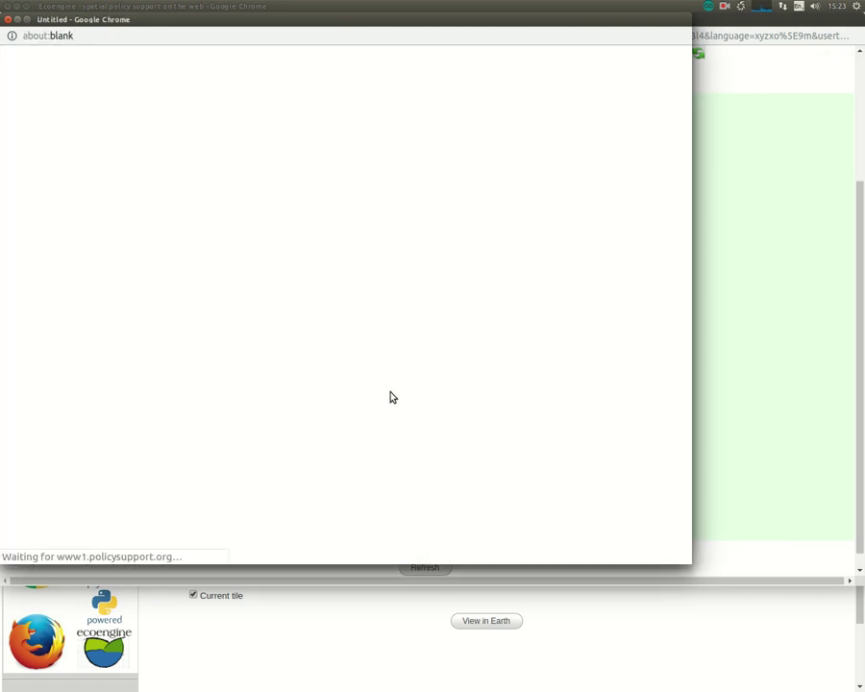
Step: Examine the floodplain distribution in detail around London, eastern England, the Midlands and the south coast, and close the overlay
scroll(432, 396, up, 2)
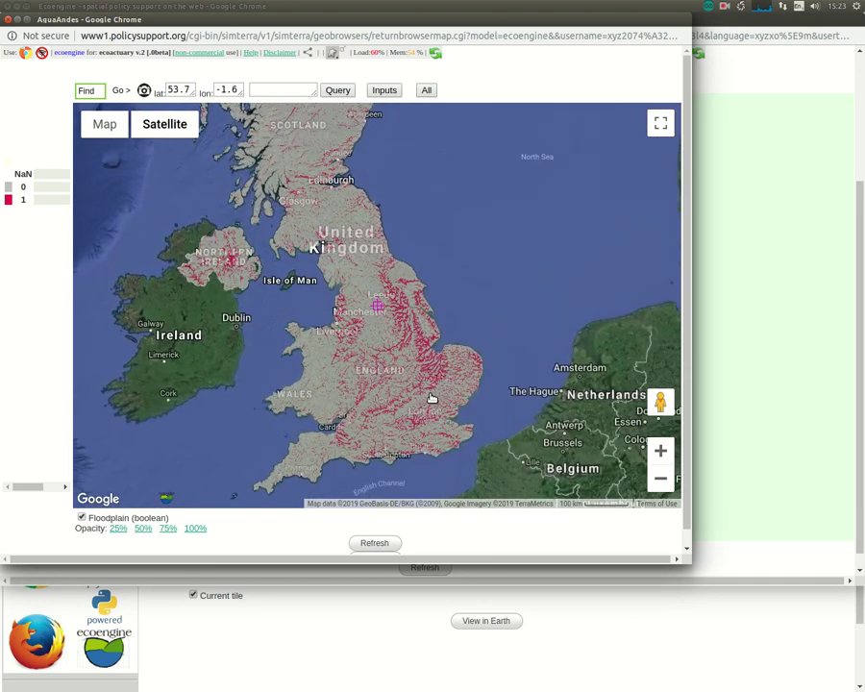
drag(397, 380, 386, 344)
scroll(391, 359, up, 2)
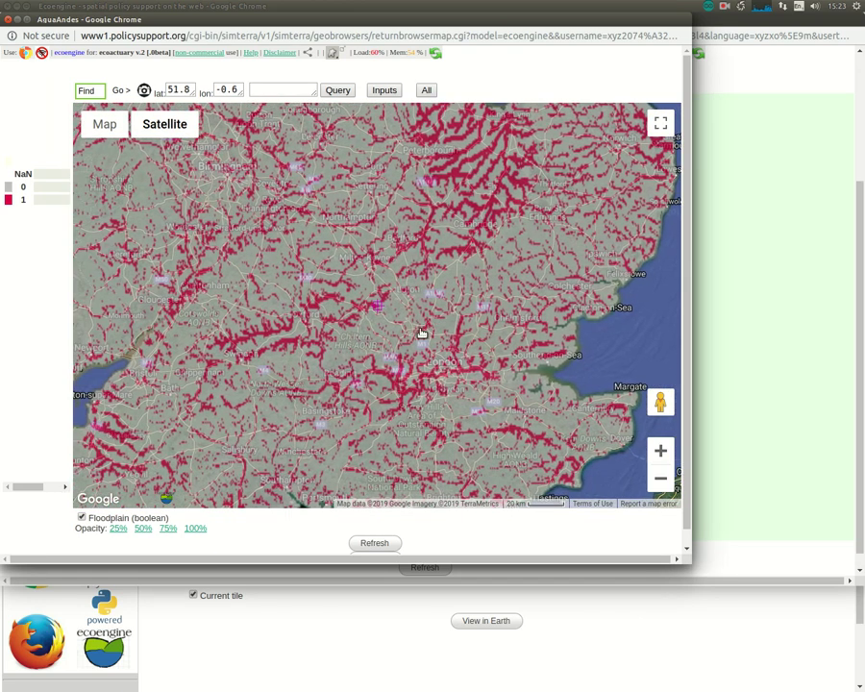
drag(384, 327, 342, 413)
drag(394, 323, 394, 375)
drag(383, 154, 390, 243)
drag(400, 332, 365, 220)
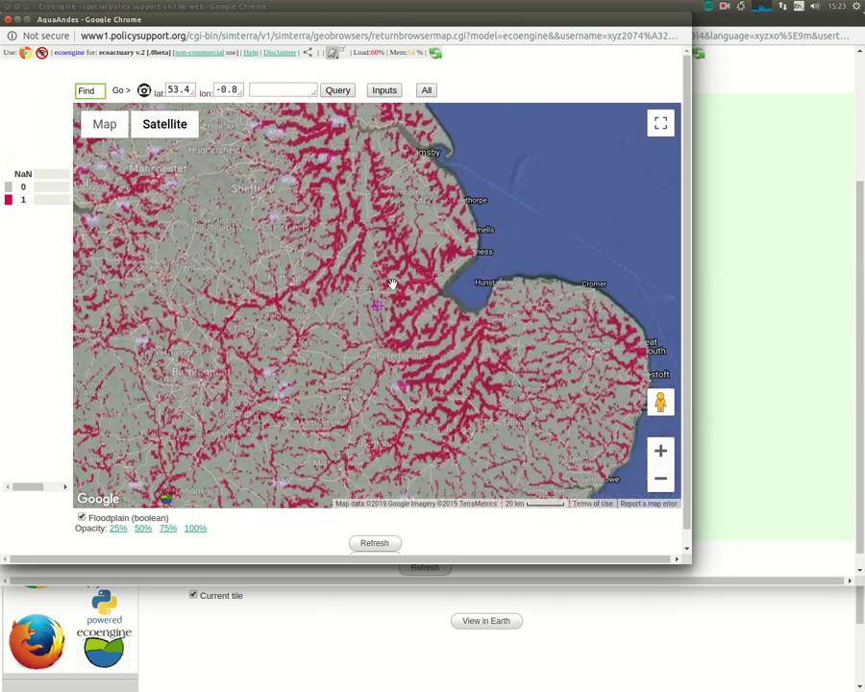
drag(387, 312, 385, 213)
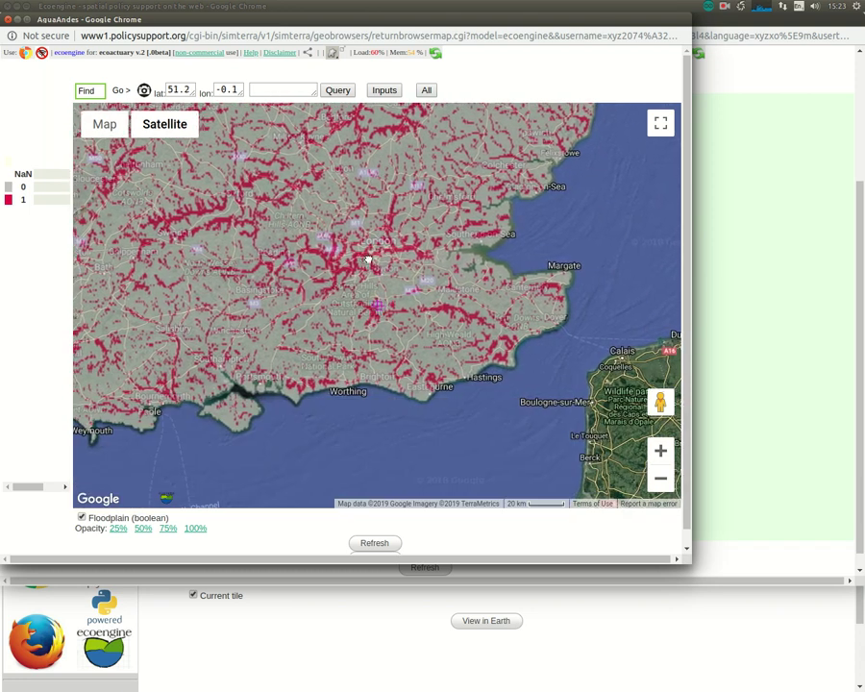
drag(360, 256, 425, 276)
drag(361, 279, 442, 325)
drag(440, 277, 257, 355)
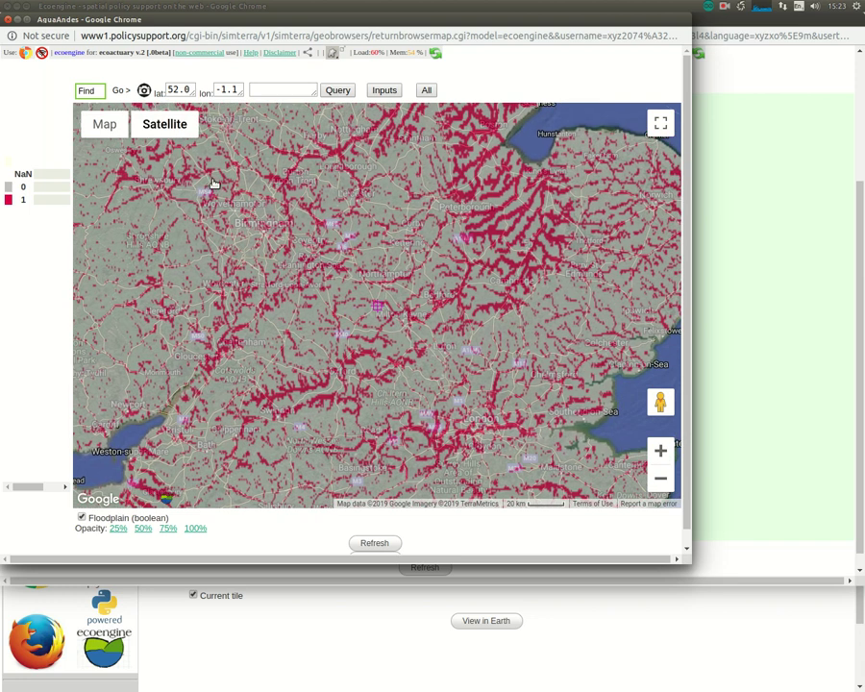
click(8, 19)
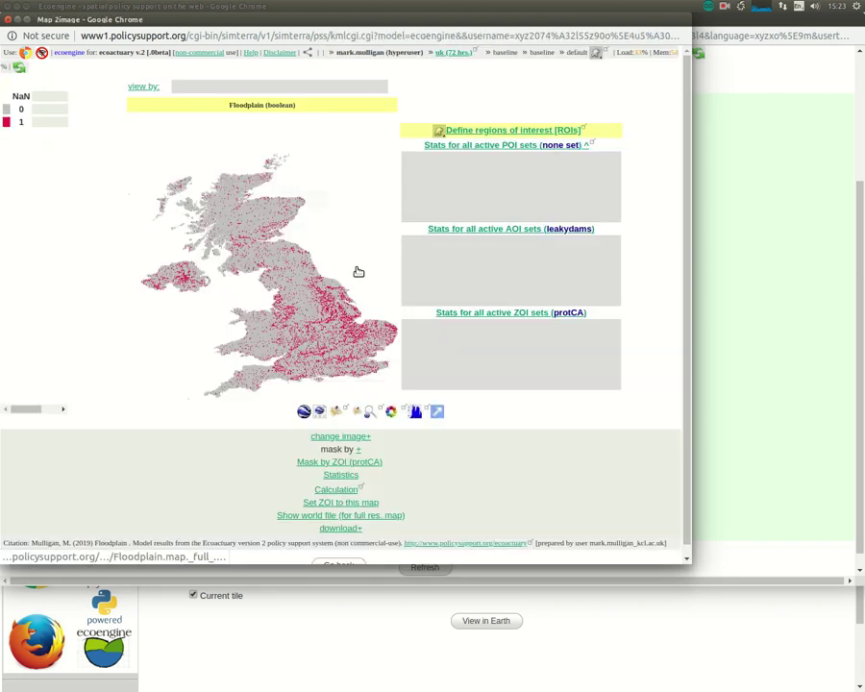
Step: Close the Floodplains map and open the total combined value of assets on floodplains as a Google Maps overlay at 100% opacity
click(8, 20)
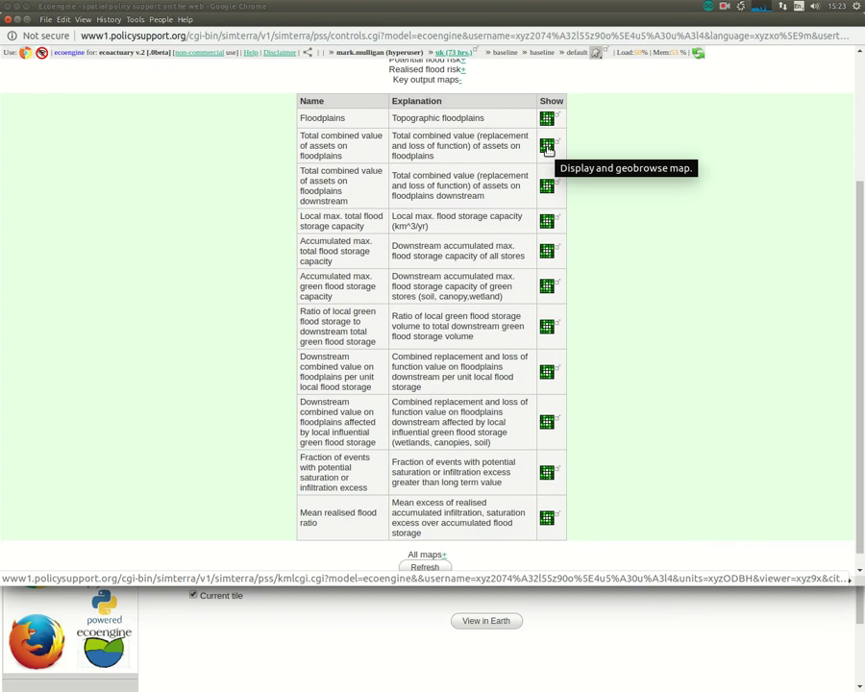
click(546, 146)
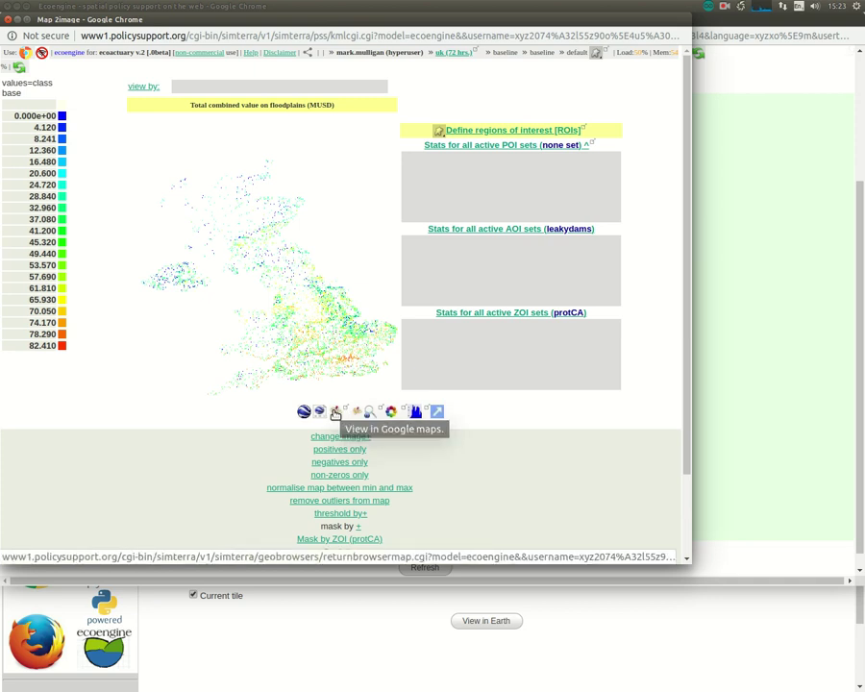
click(335, 413)
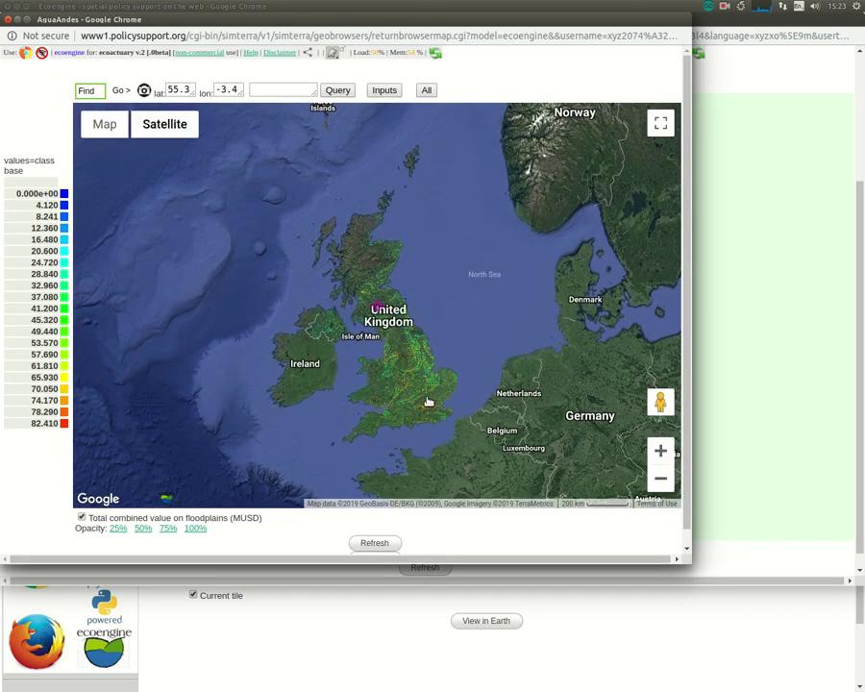
click(197, 527)
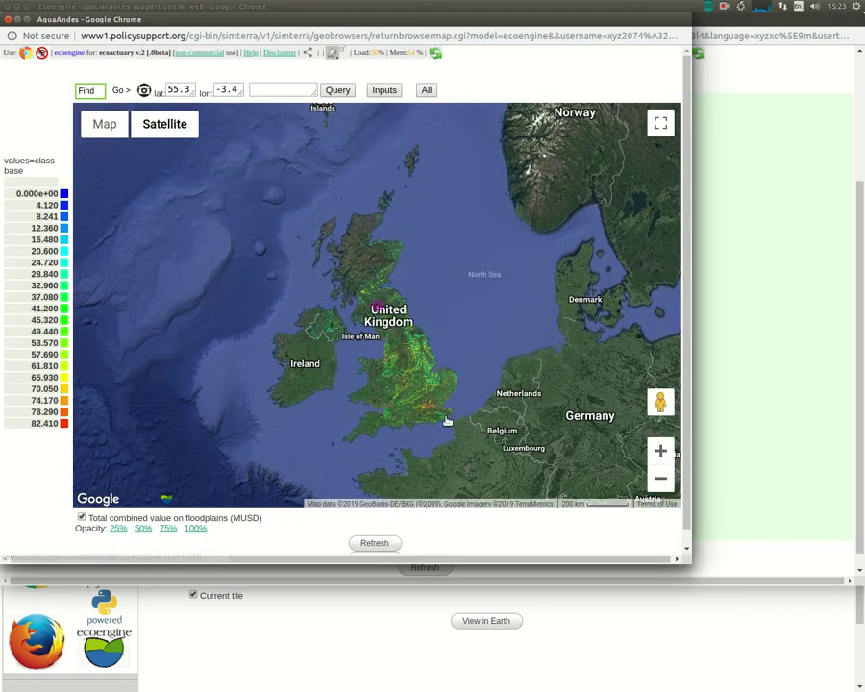
Step: Examine floodplain asset values around London and query the value beside the Thames south of Whitechapel
scroll(449, 423, up, 3)
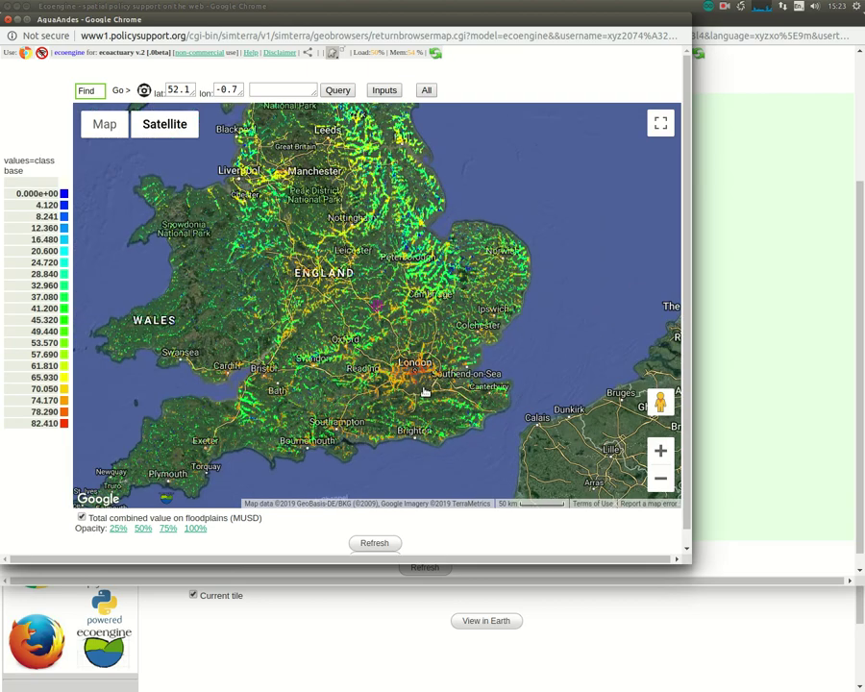
scroll(421, 361, up, 3)
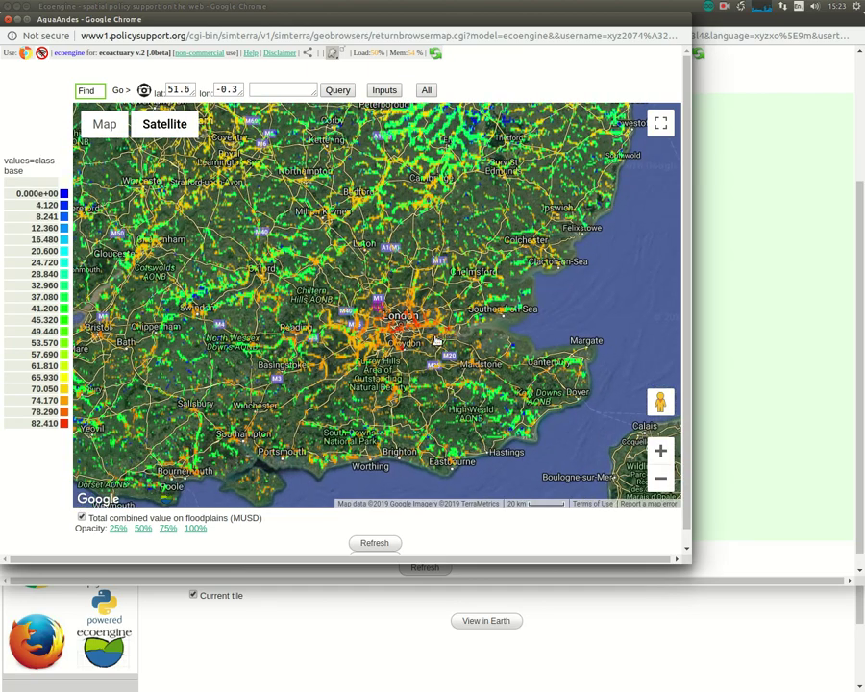
scroll(435, 340, up, 1)
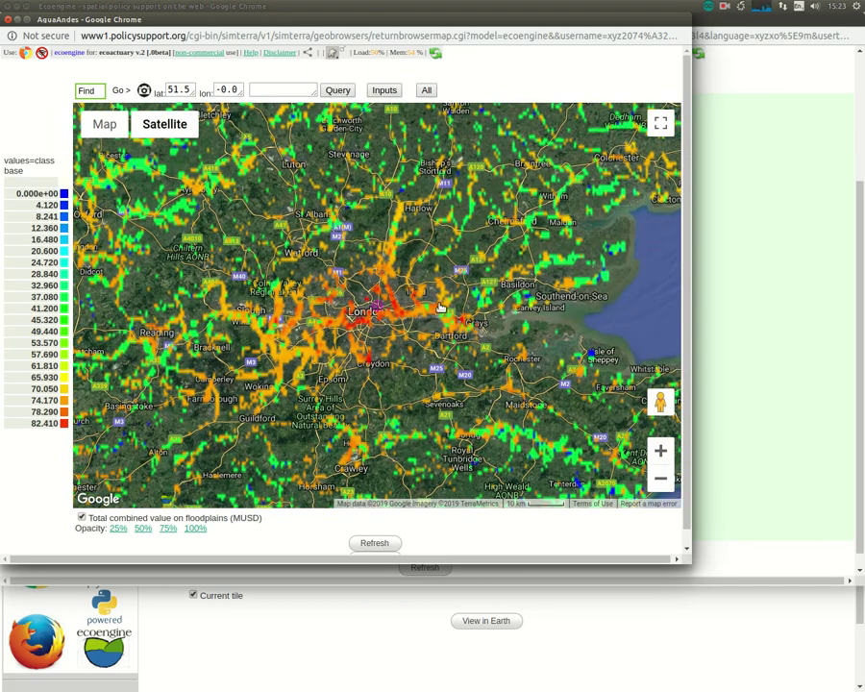
scroll(437, 301, up, 1)
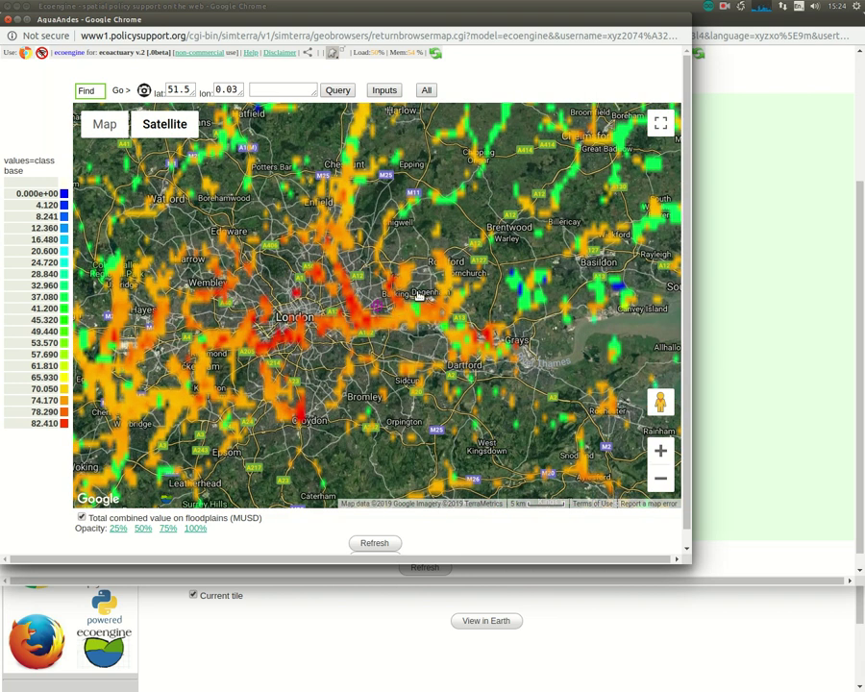
scroll(390, 325, up, 1)
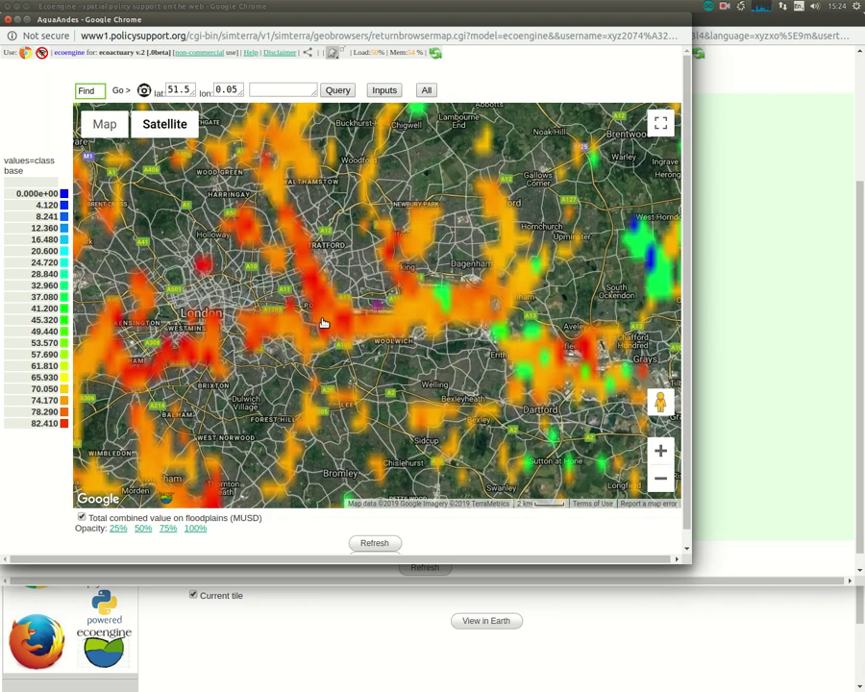
drag(321, 325, 390, 315)
scroll(392, 320, up, 1)
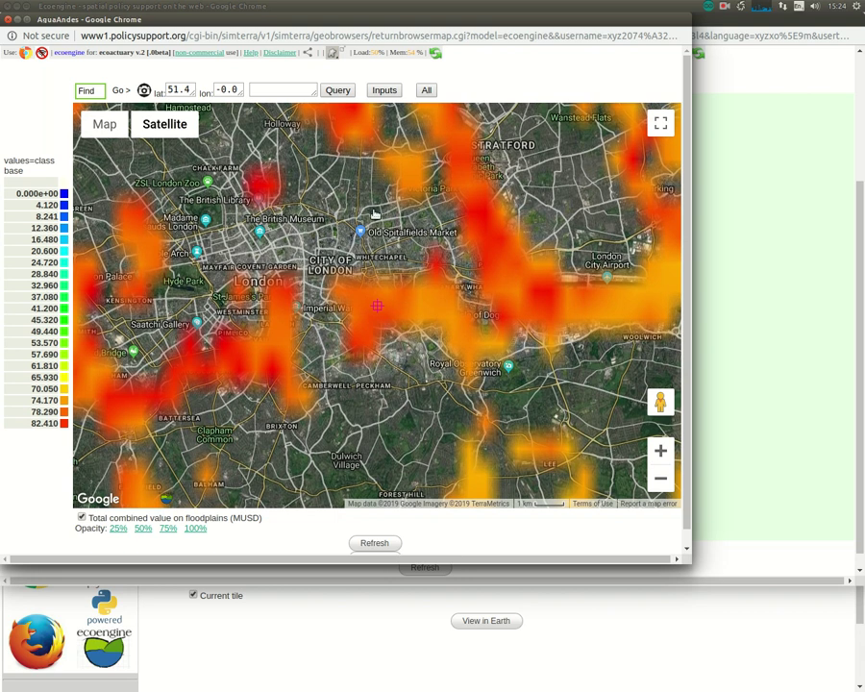
click(341, 88)
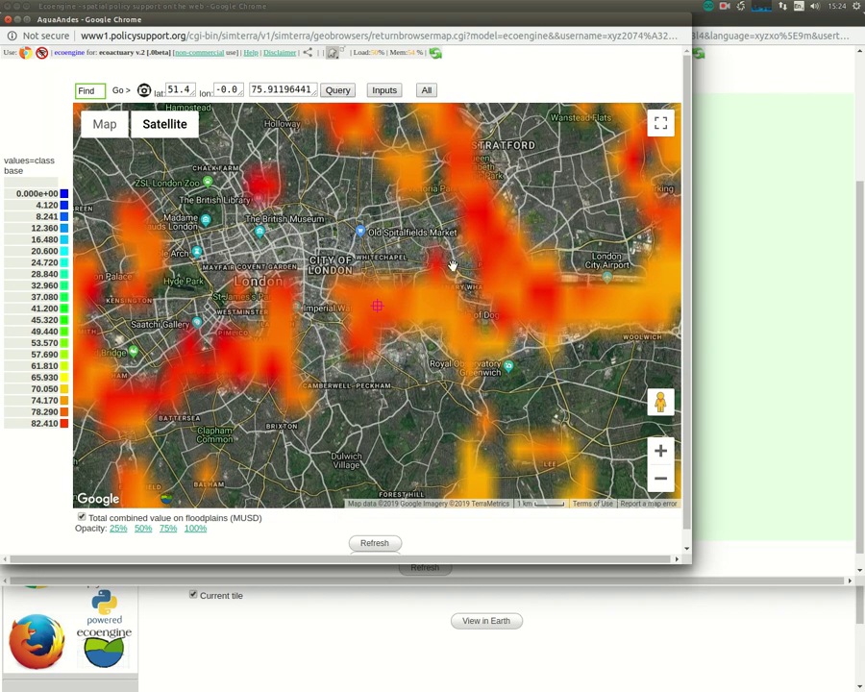
Step: Query the floodplain asset value just west of the Isle of Dogs and near London South Bank University
drag(435, 303, 360, 295)
click(336, 89)
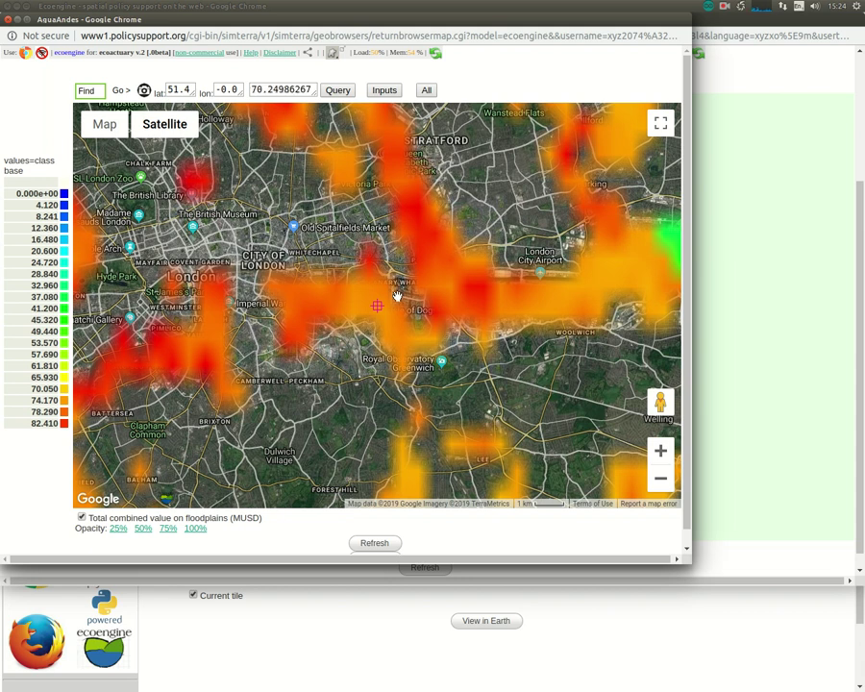
drag(291, 290, 426, 304)
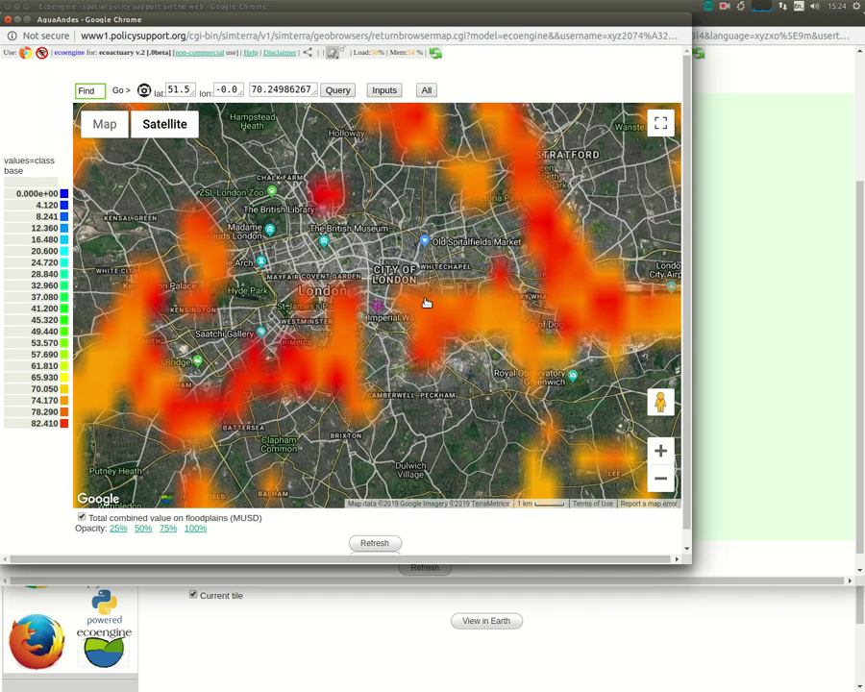
click(337, 92)
scroll(377, 314, up, 2)
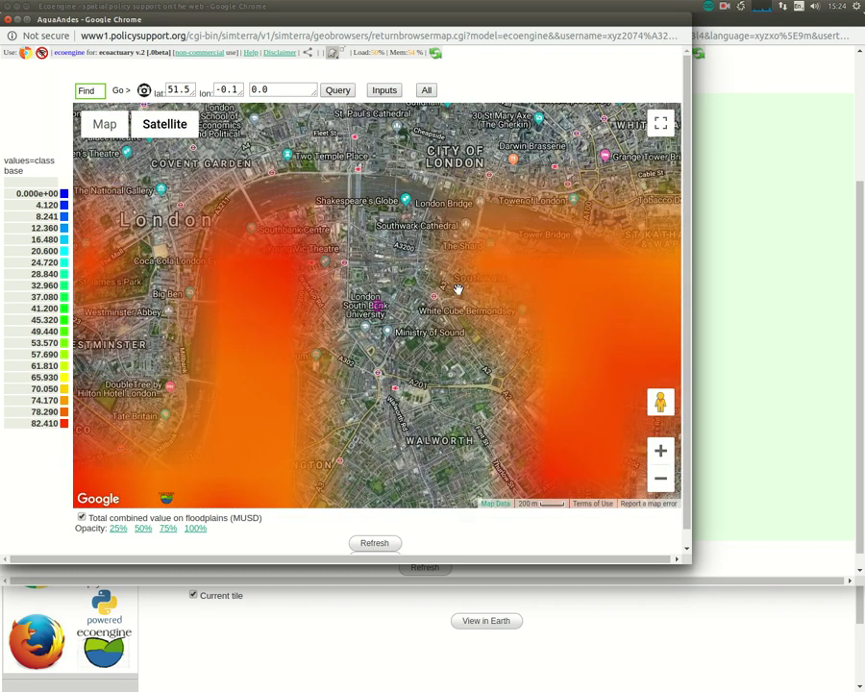
Step: Open the input map values for the queried London point, show all of them, and close the values window
click(390, 92)
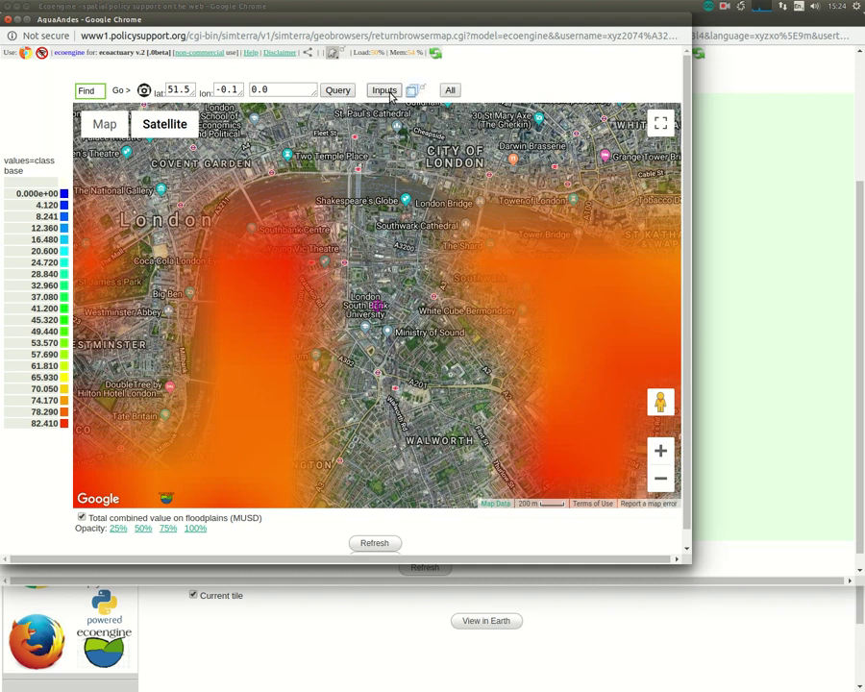
click(408, 91)
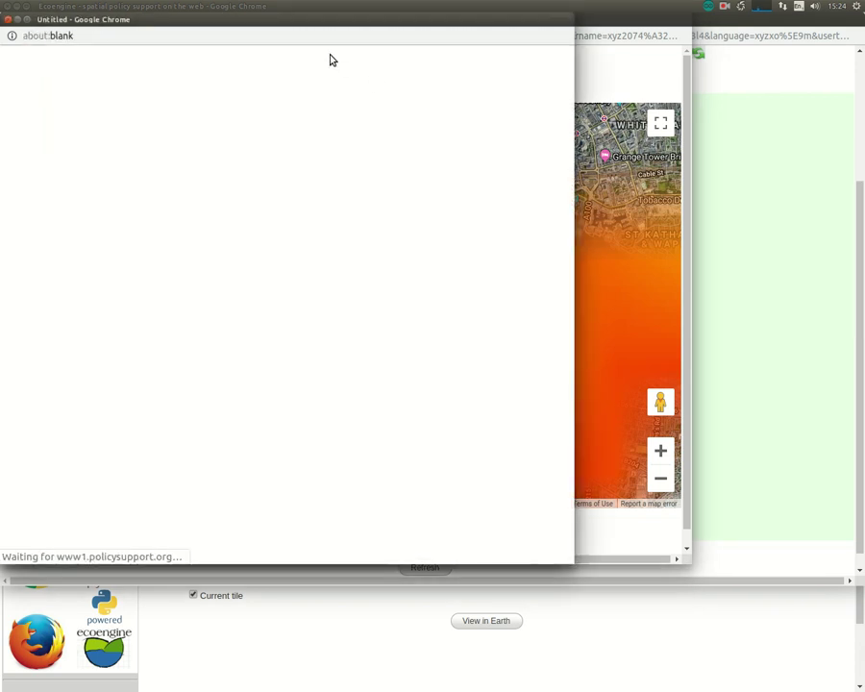
drag(322, 23, 372, 129)
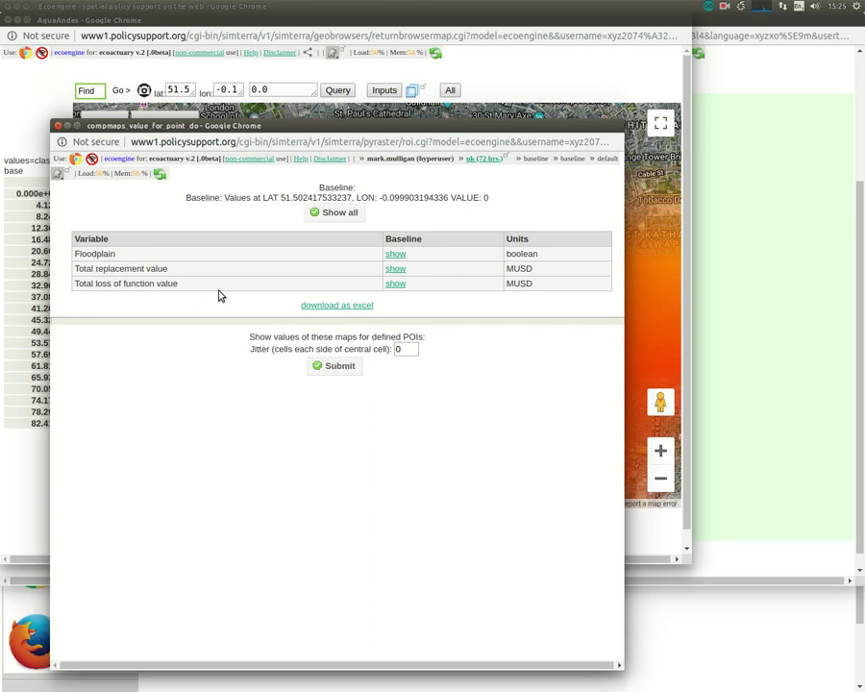
click(344, 214)
click(58, 126)
Step: Compare floodplain asset values across southern, central and northern England, then close the overlay and its map
scroll(446, 276, down, 1)
scroll(438, 283, down, 3)
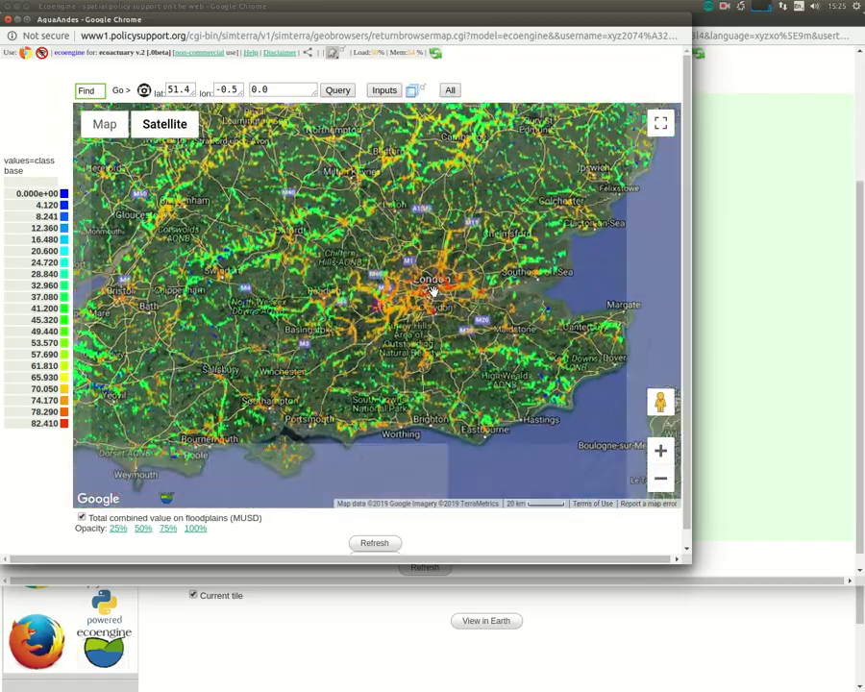
scroll(433, 290, down, 2)
drag(440, 247, 400, 333)
drag(366, 248, 387, 330)
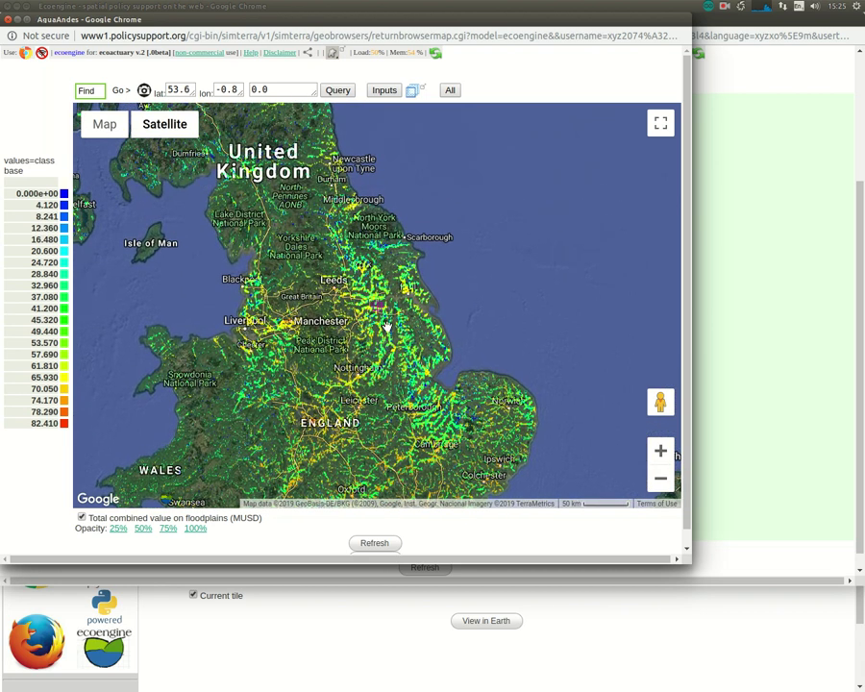
drag(317, 238, 386, 339)
drag(330, 238, 314, 90)
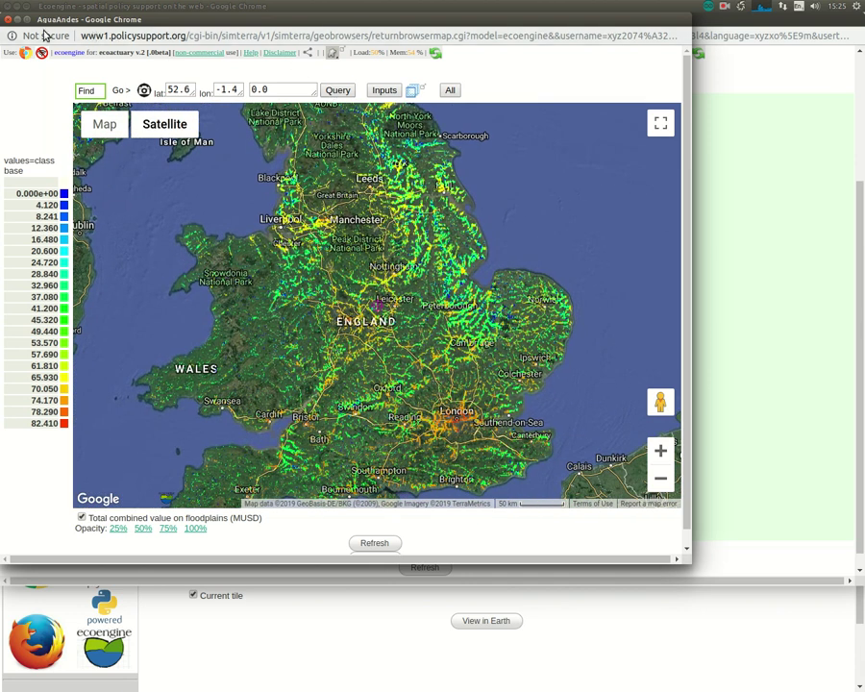
click(11, 20)
click(10, 18)
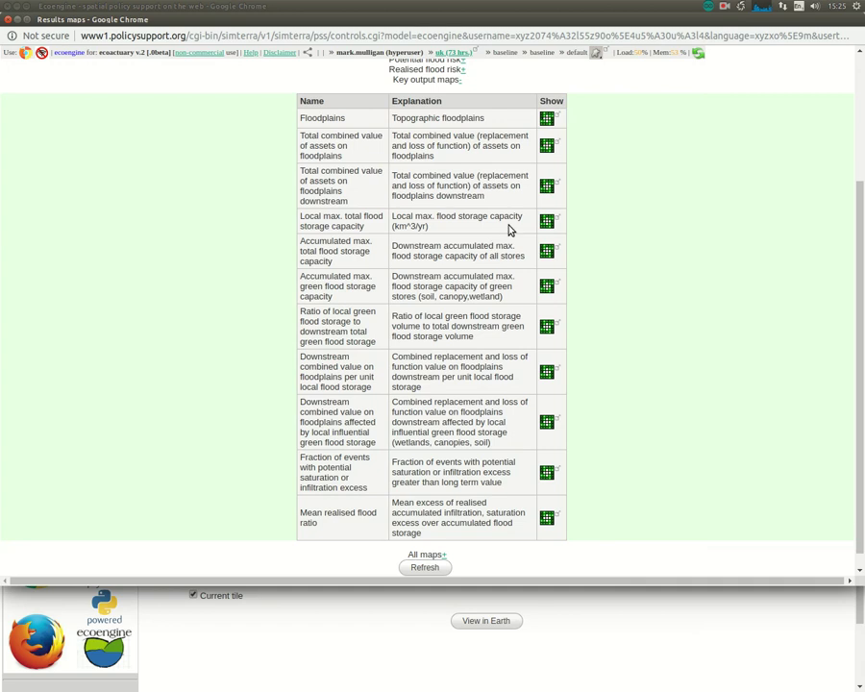
Step: Open the total combined value of assets on floodplains downstream as a Google Maps overlay and examine the area around Oxford
click(546, 189)
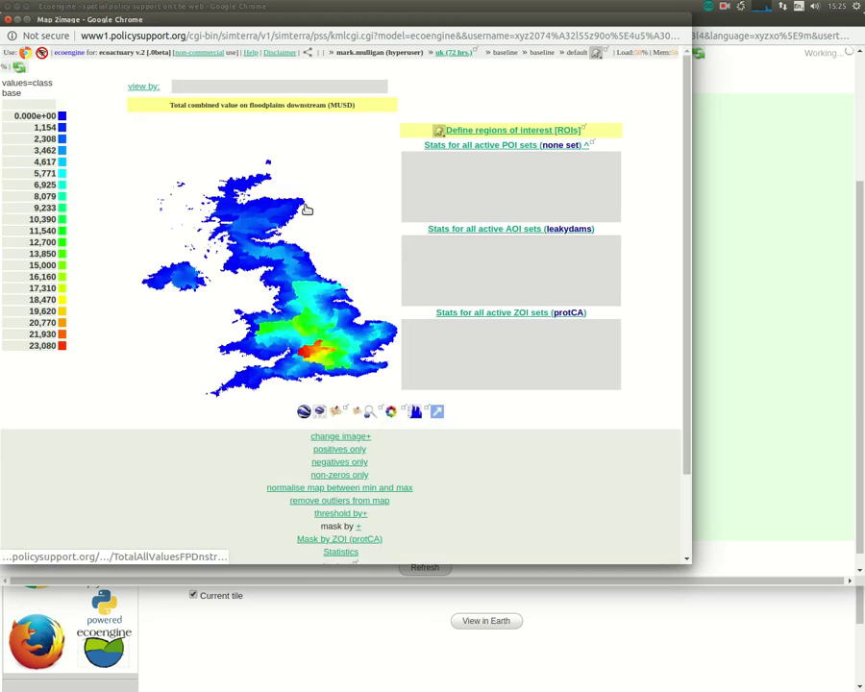
click(340, 414)
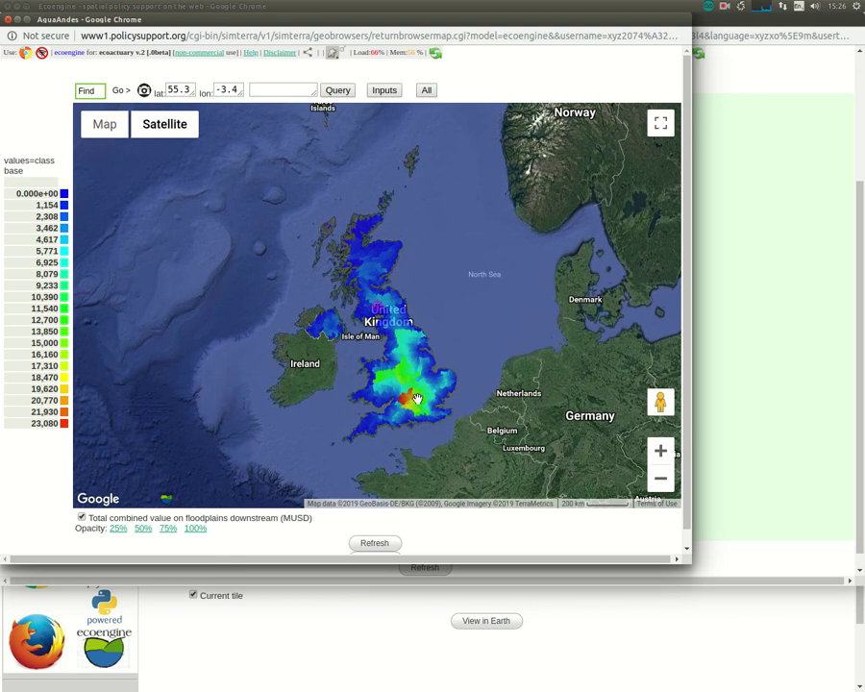
scroll(416, 397, up, 2)
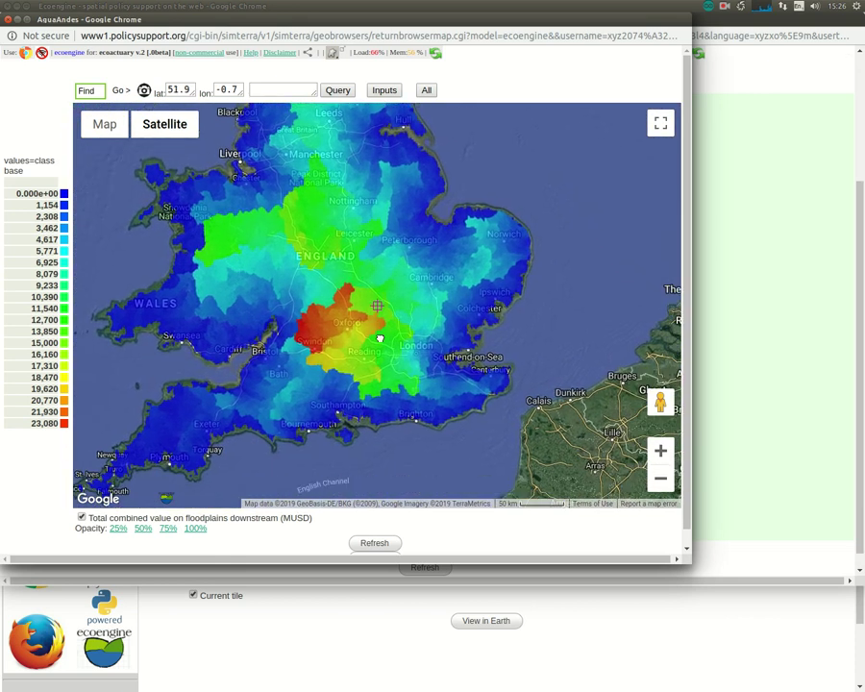
scroll(335, 335, up, 1)
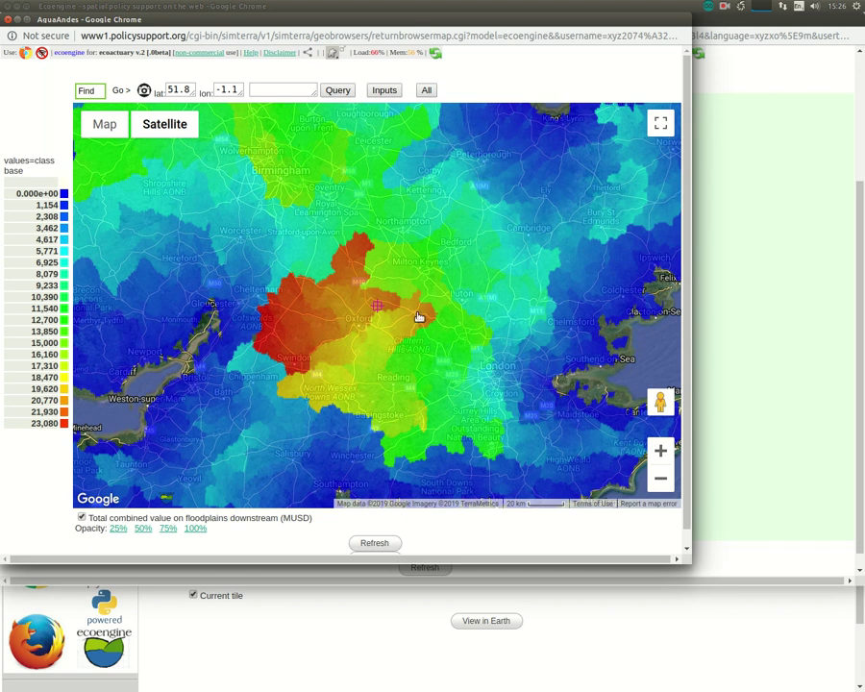
Step: Examine the downstream asset values across the Midlands and the rest of England, then close the overlay and its map
drag(344, 218, 397, 367)
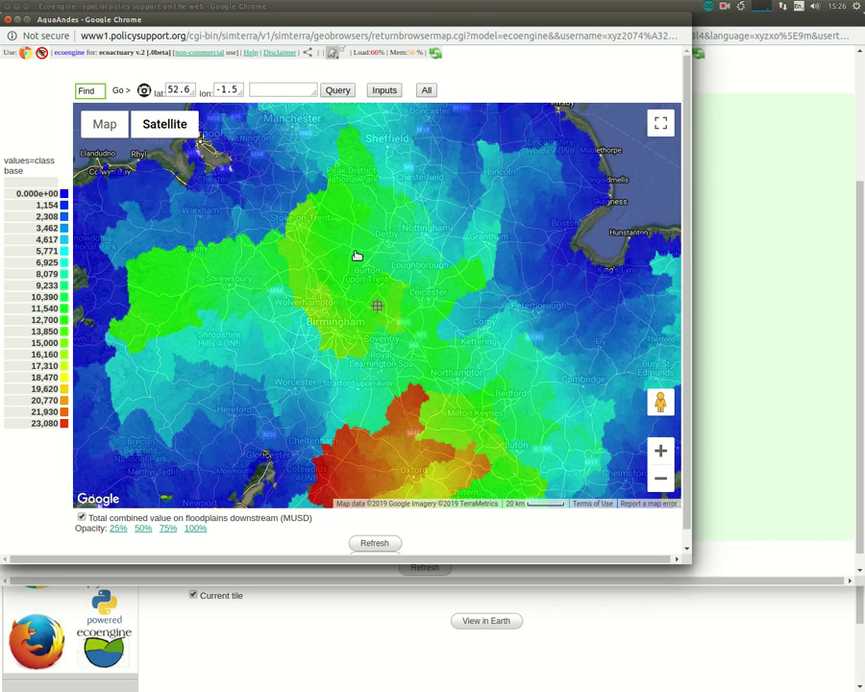
drag(333, 260, 334, 358)
drag(340, 289, 360, 270)
scroll(333, 318, down, 1)
scroll(334, 318, down, 1)
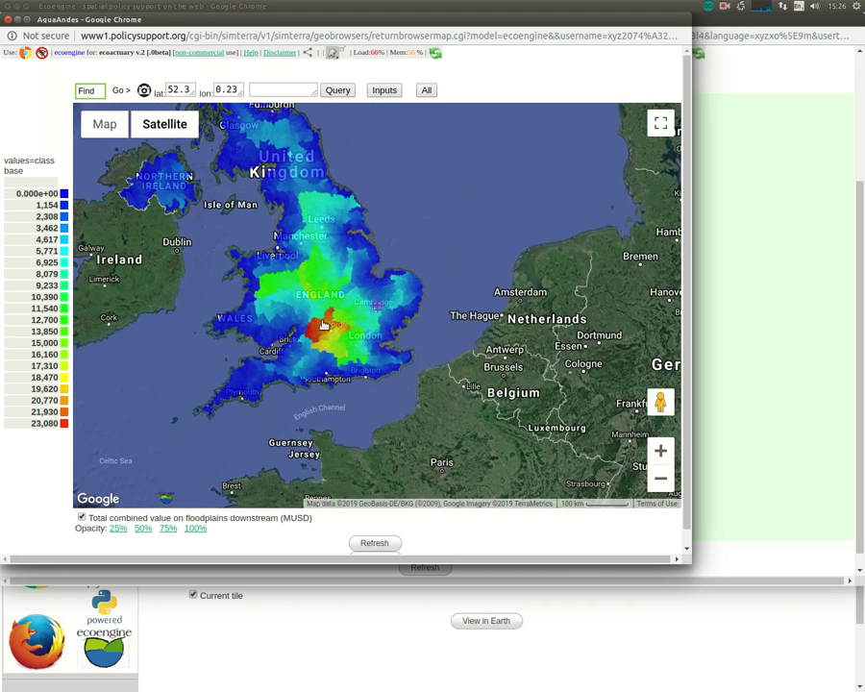
scroll(324, 331, up, 1)
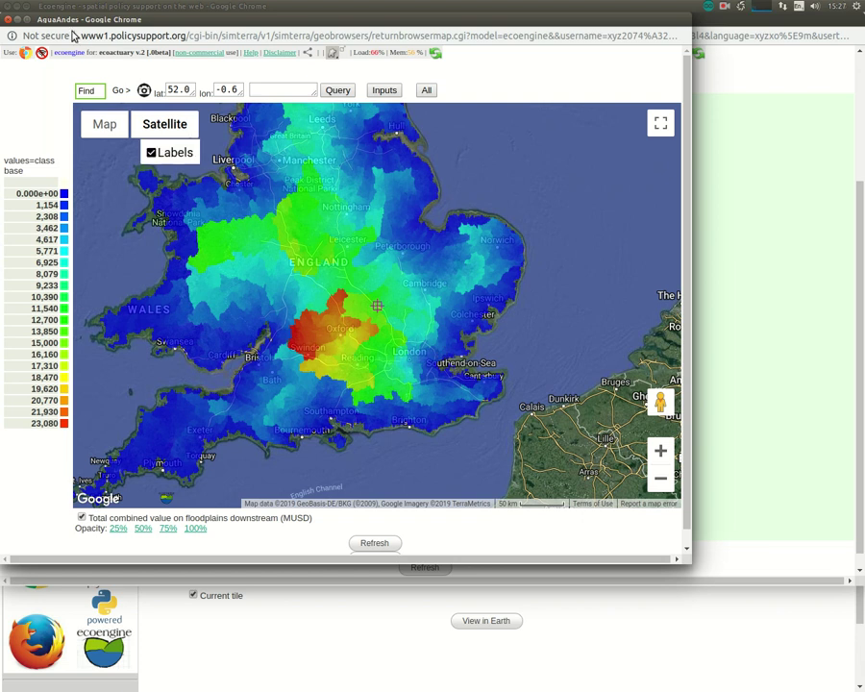
click(8, 20)
click(7, 19)
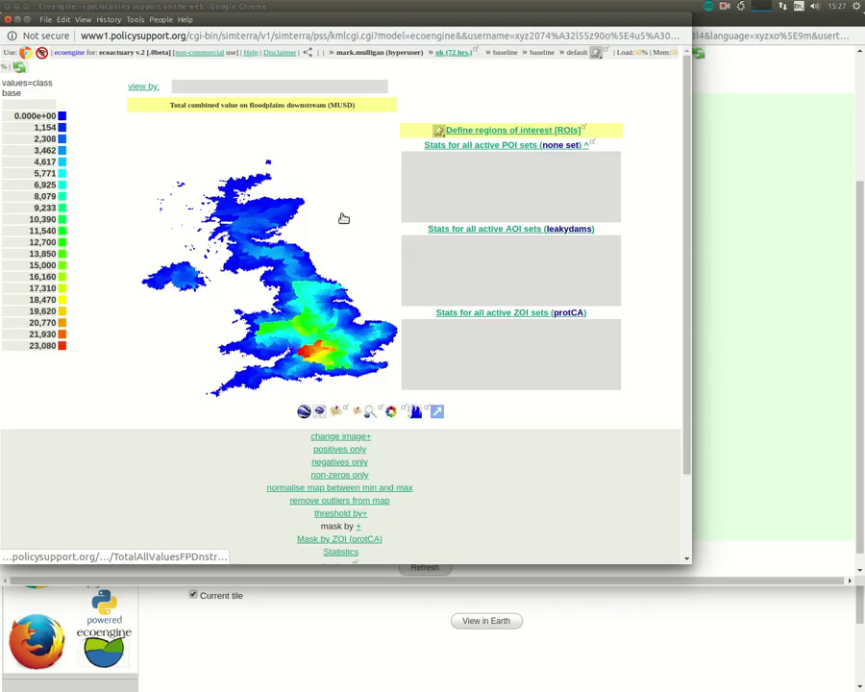
click(7, 19)
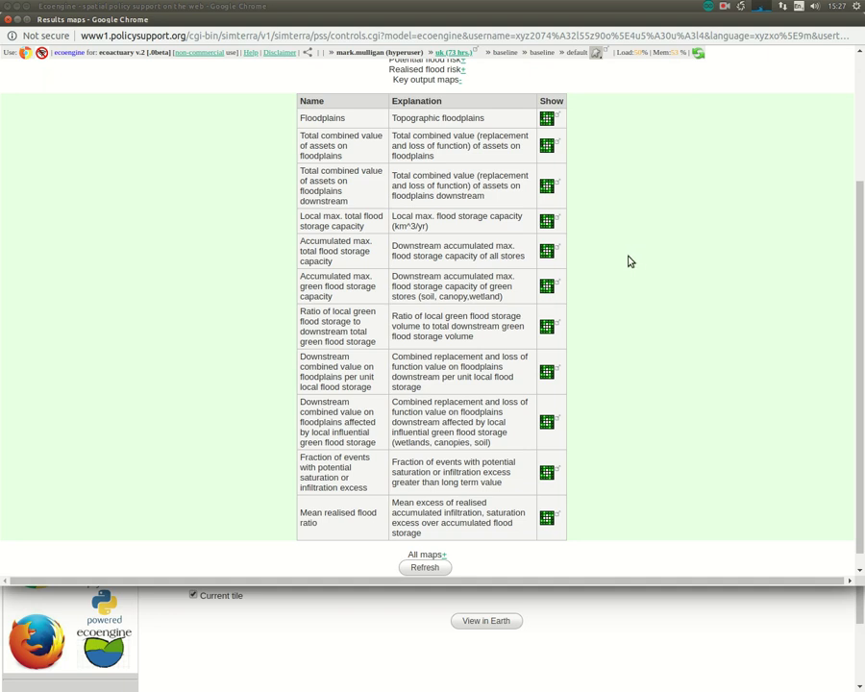
Step: Open the local max. total flood storage capacity map with outliers removed as a Google Maps overlay at 100% opacity
click(548, 223)
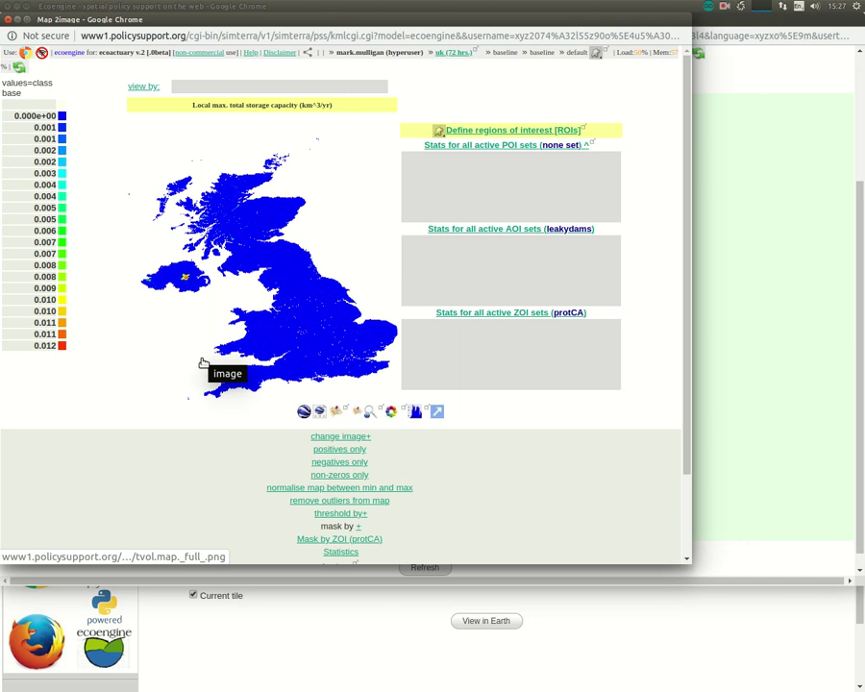
click(338, 501)
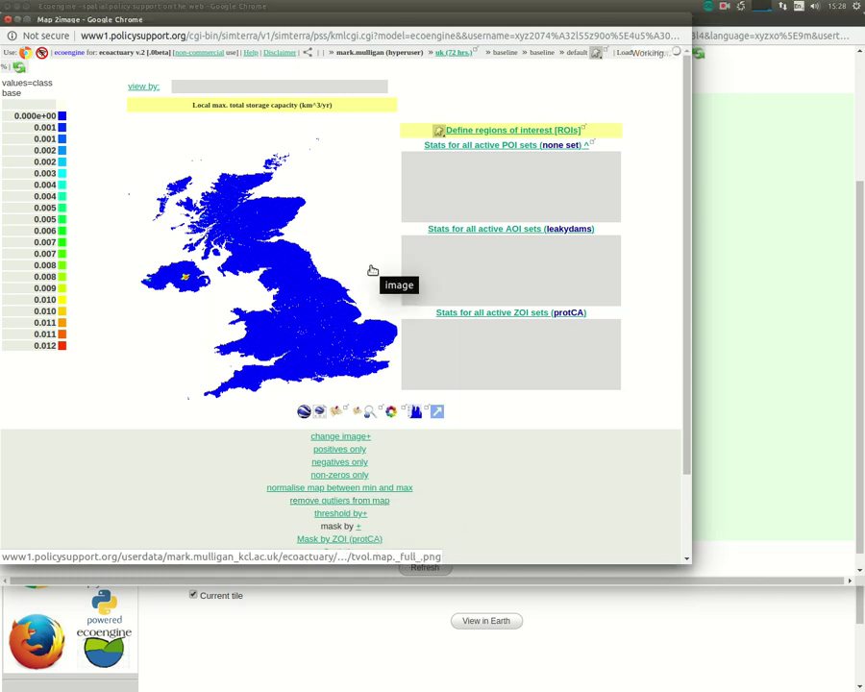
click(356, 500)
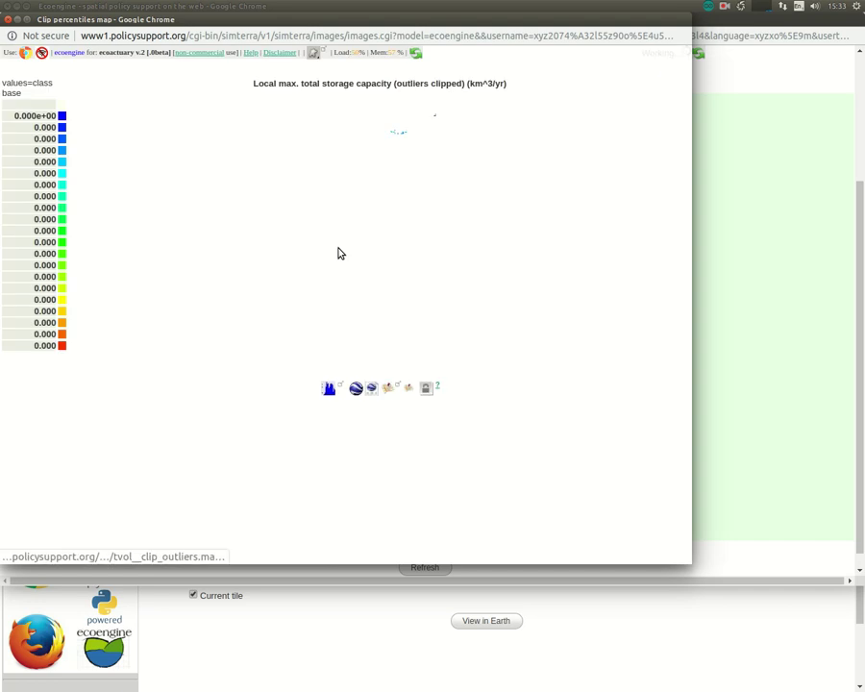
click(391, 390)
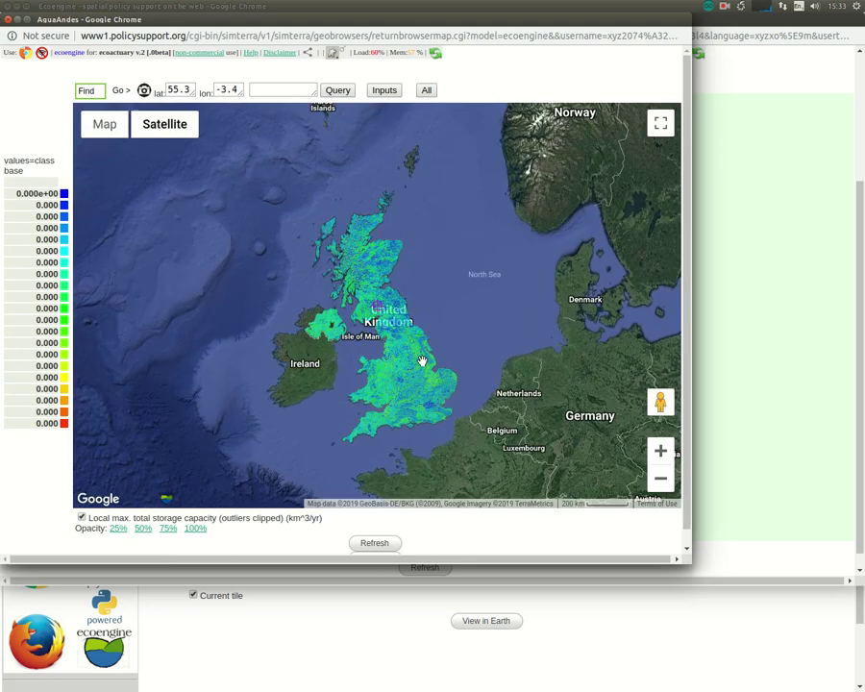
click(187, 529)
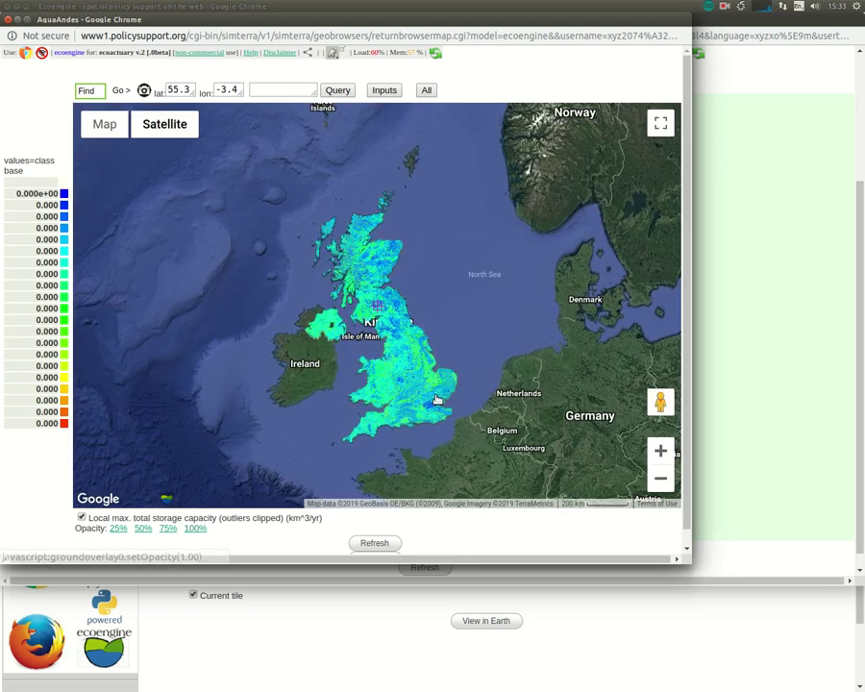
Step: Examine local max. total storage capacity across East Anglia, London, Wales and northern England on the overlay
scroll(437, 396, up, 2)
scroll(408, 386, up, 2)
drag(403, 384, 371, 307)
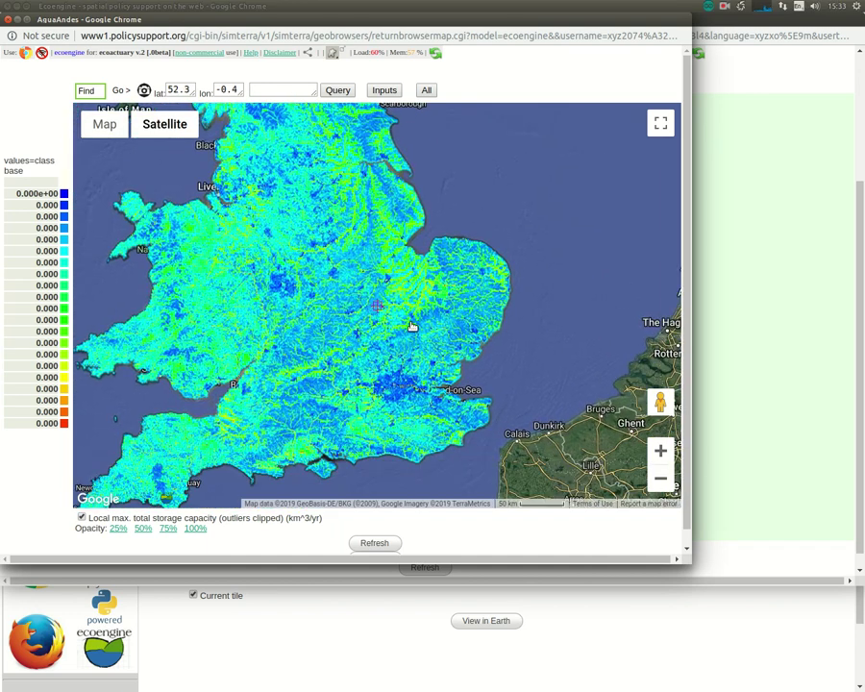
scroll(410, 326, up, 2)
drag(423, 269, 434, 309)
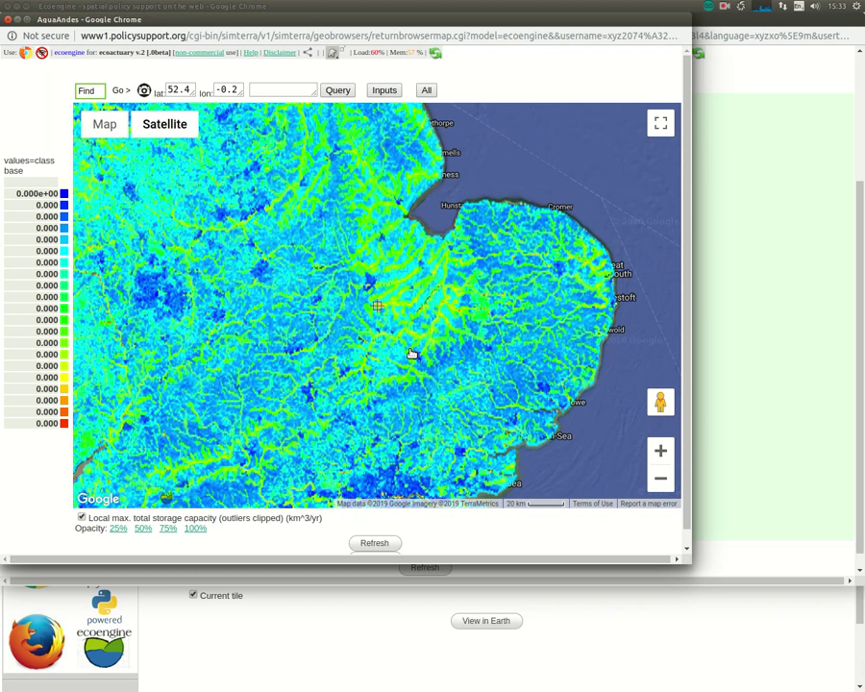
scroll(411, 354, down, 2)
drag(357, 381, 344, 336)
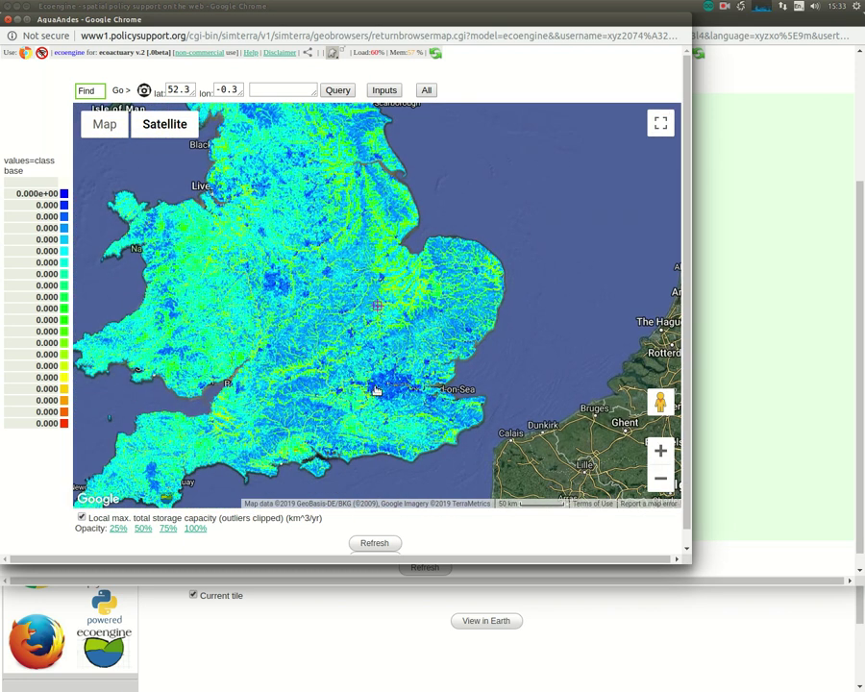
scroll(377, 389, up, 2)
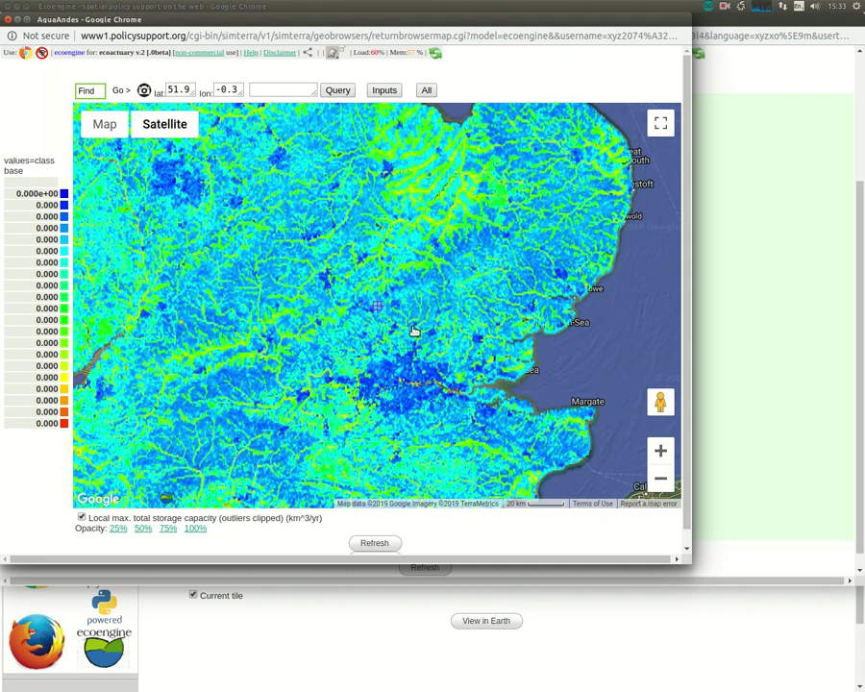
scroll(344, 332, down, 2)
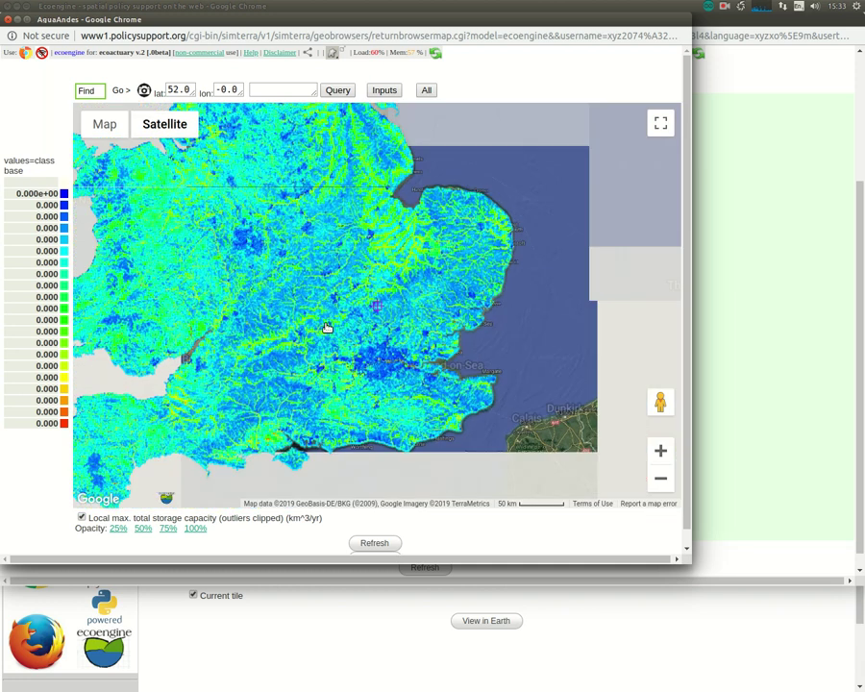
drag(210, 263, 235, 287)
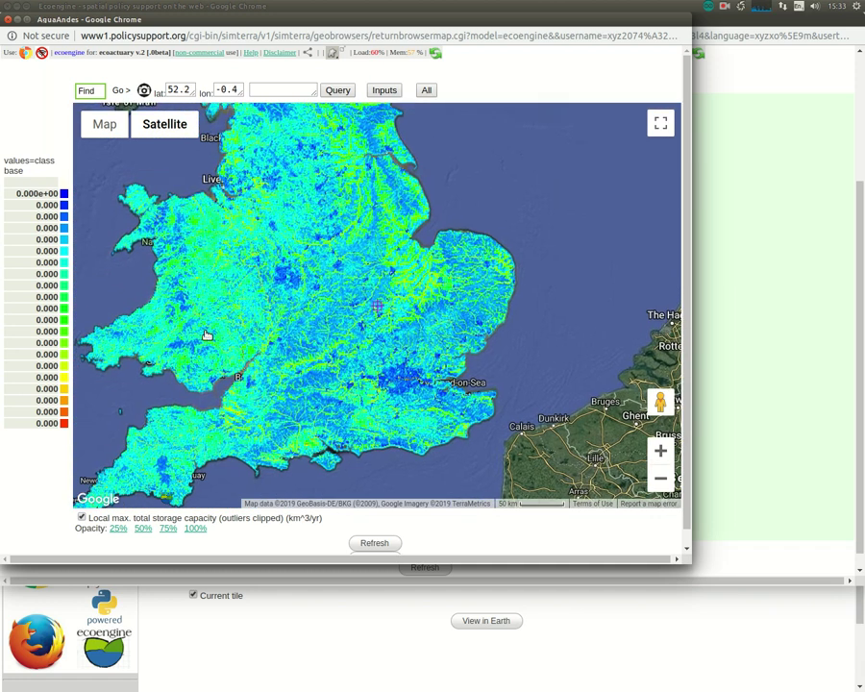
drag(224, 217, 207, 379)
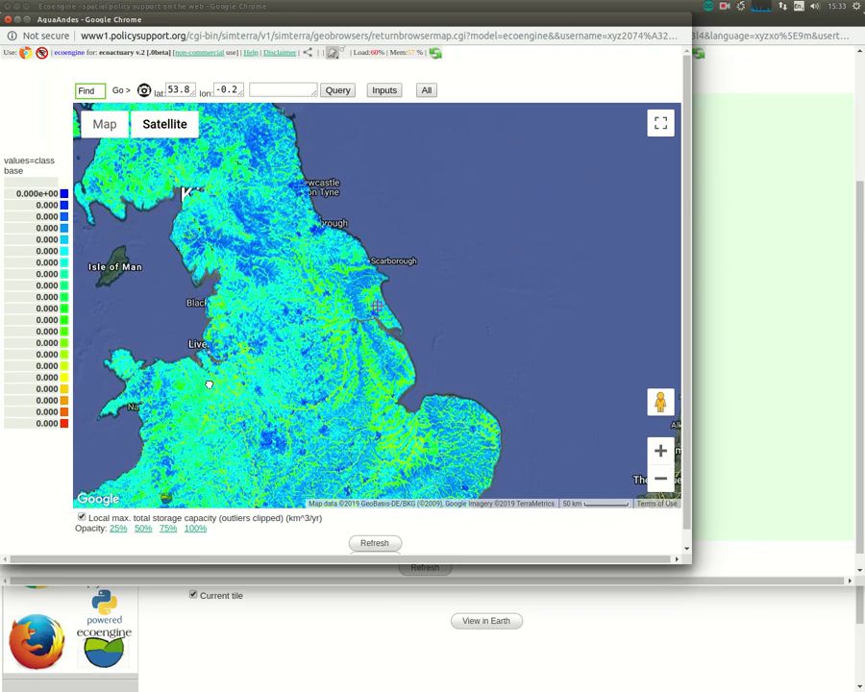
Step: Show all input storage values for a point at the southern edge of the Fens, about lat 52.27, lon 0.24, then close the results
drag(244, 241, 255, 165)
drag(339, 311, 305, 225)
scroll(375, 303, up, 3)
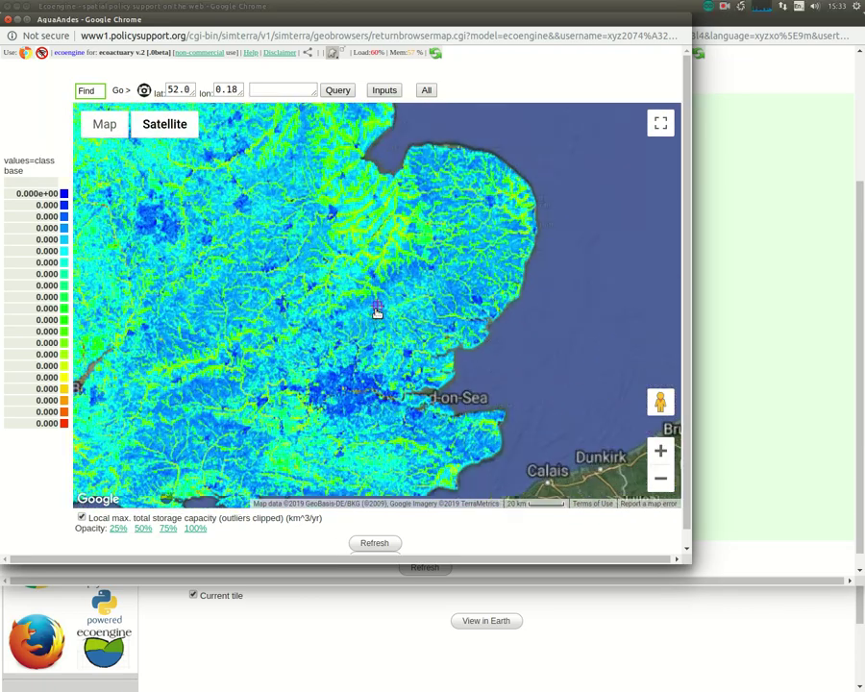
drag(347, 347, 338, 394)
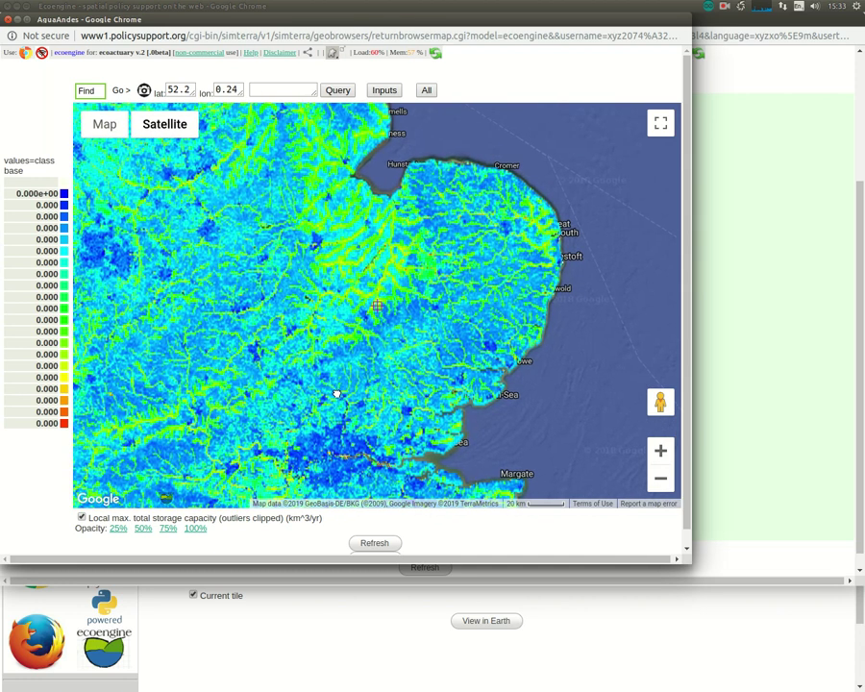
click(380, 90)
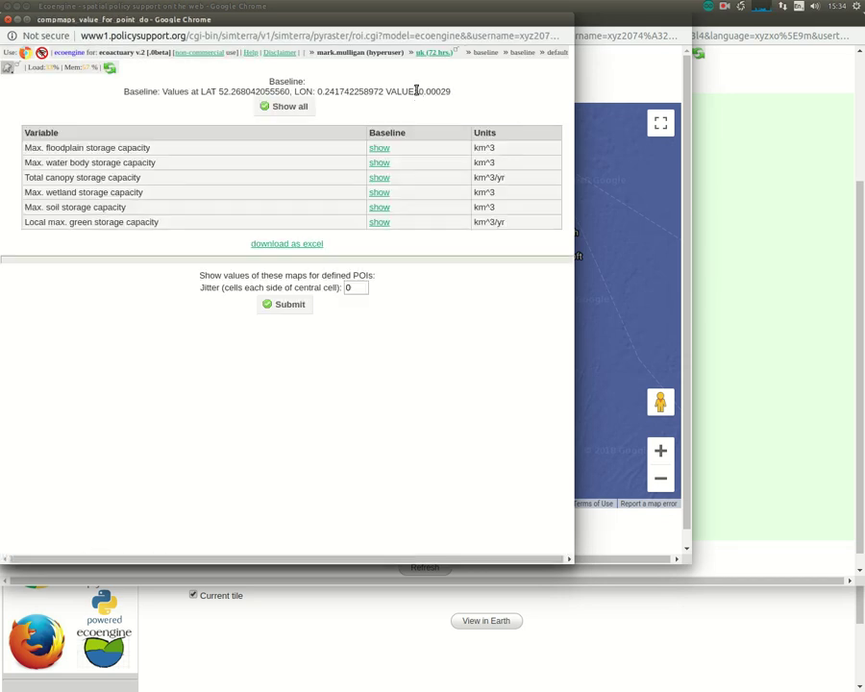
click(293, 107)
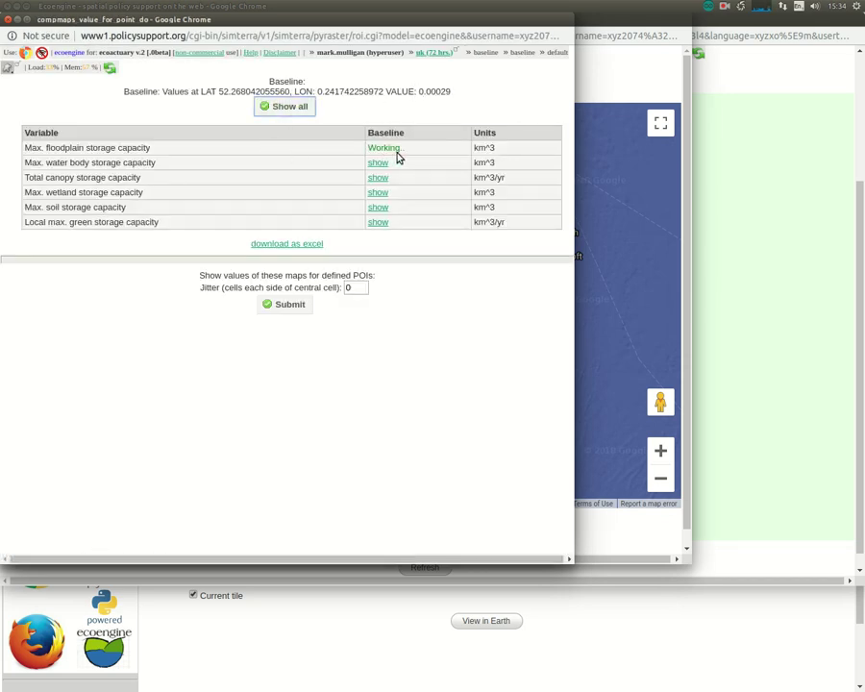
drag(332, 17, 474, 373)
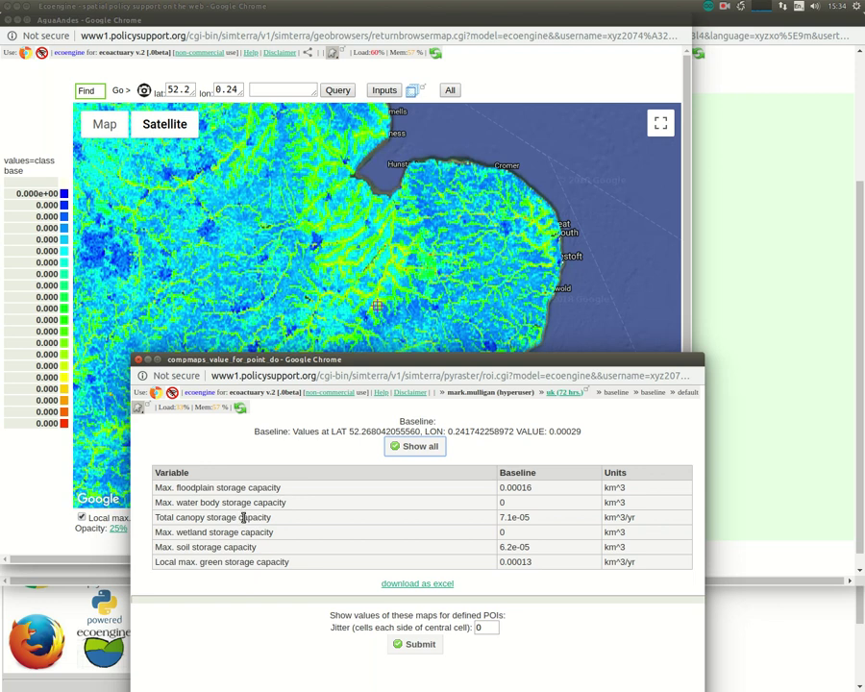
click(138, 361)
Step: Show all input storage values for a point in north London, about lat 51.62, lon -0.11, then close the results
drag(372, 380, 404, 305)
scroll(370, 355, up, 1)
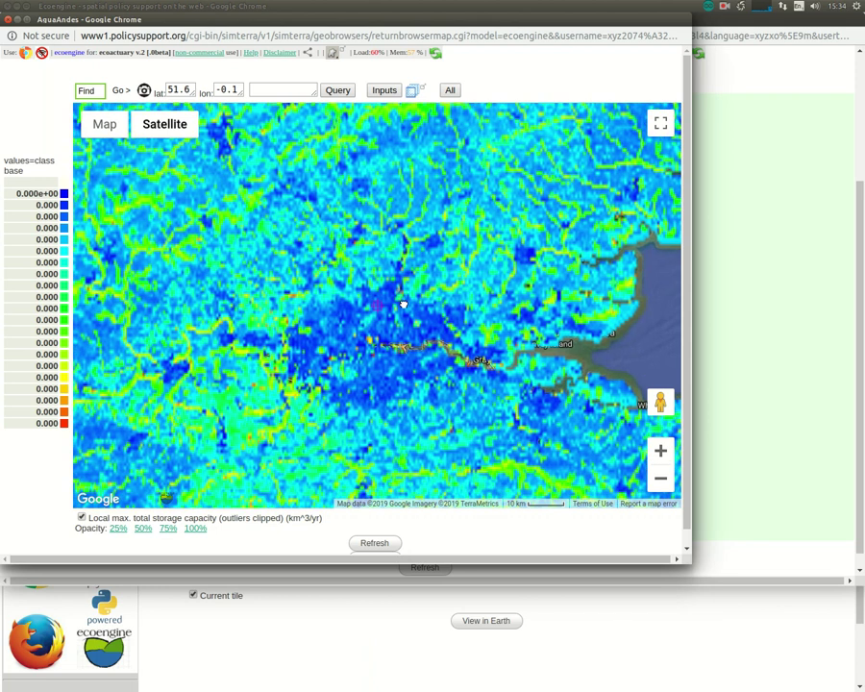
click(407, 90)
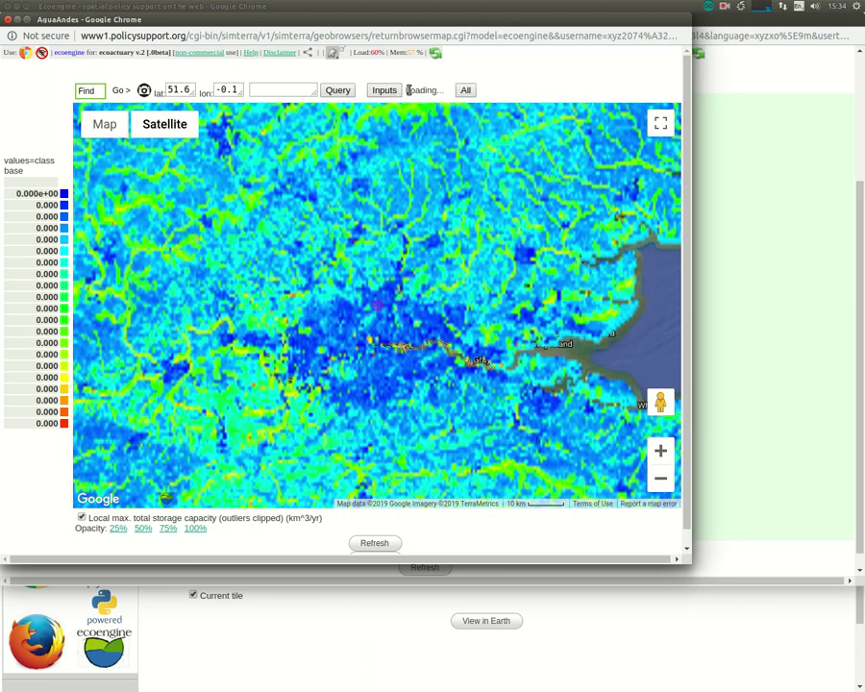
click(409, 89)
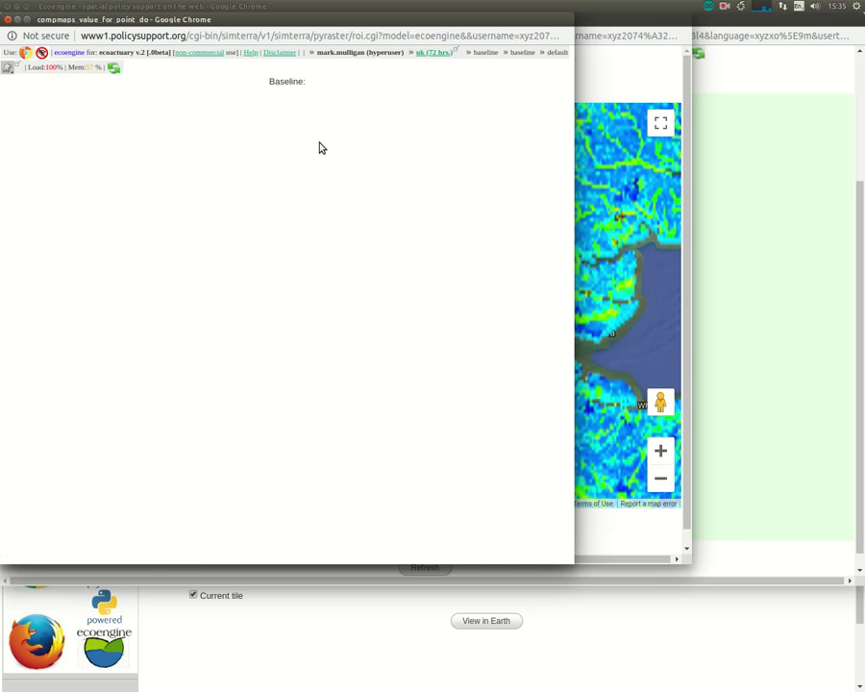
click(291, 106)
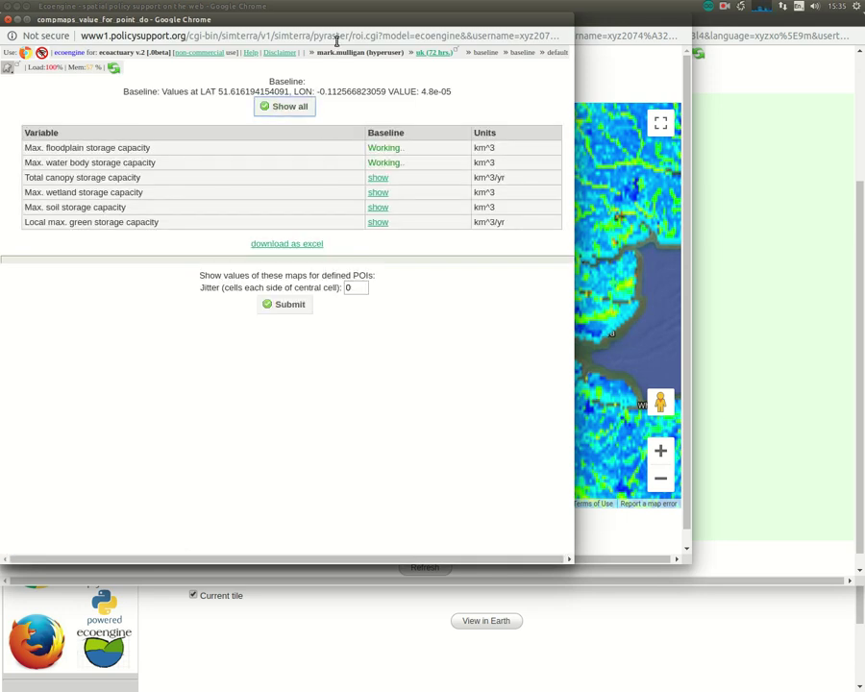
drag(331, 25, 117, 215)
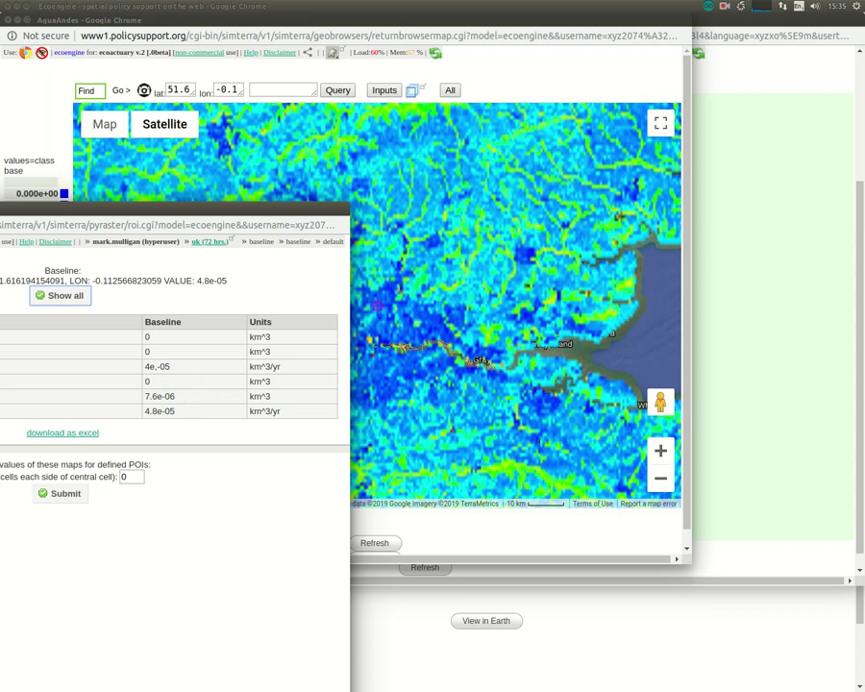
click(63, 197)
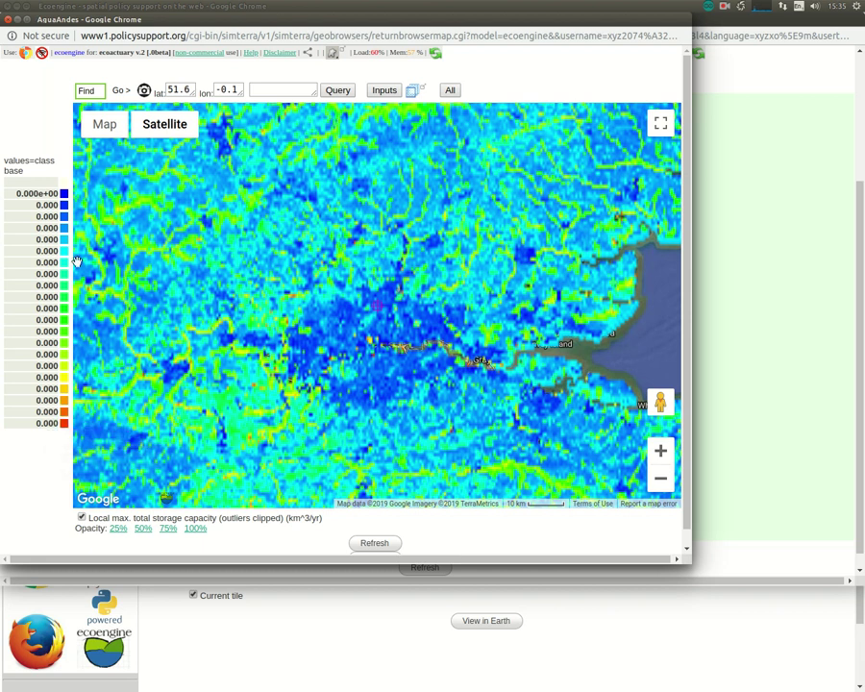
Step: Close the local storage capacity maps and open the accumulated max. total flood storage capacity map as a Google Maps overlay
click(8, 19)
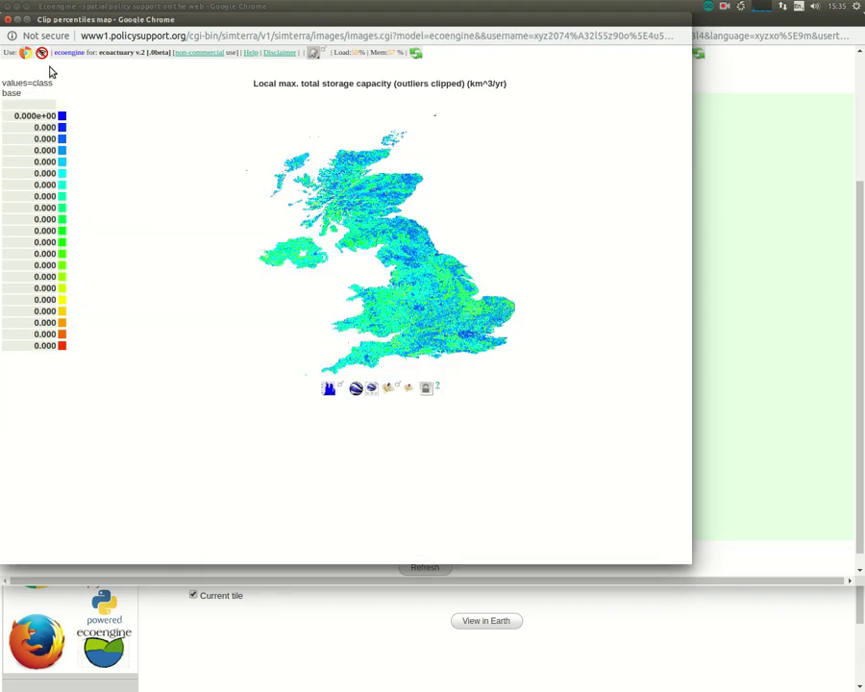
click(8, 20)
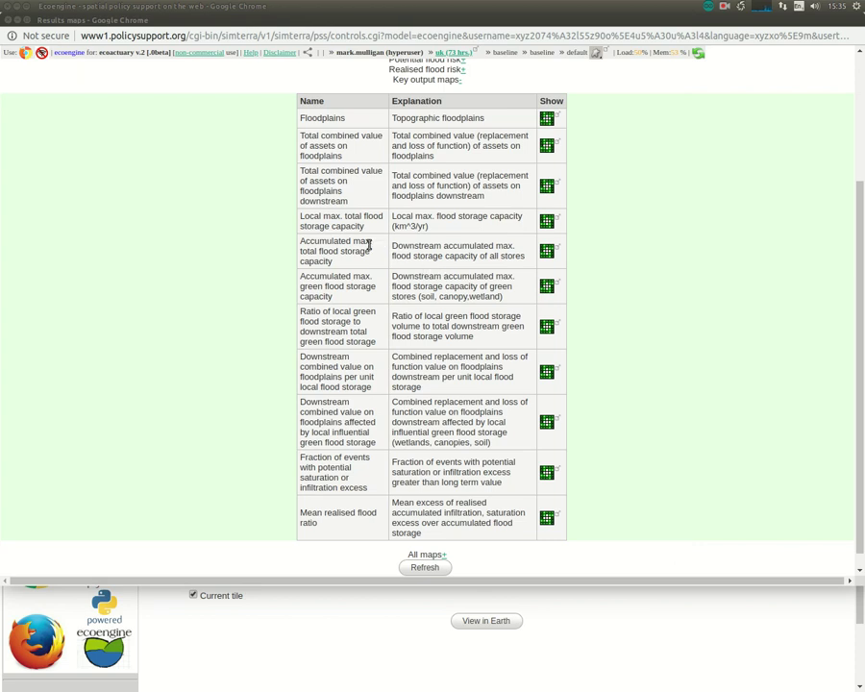
click(548, 252)
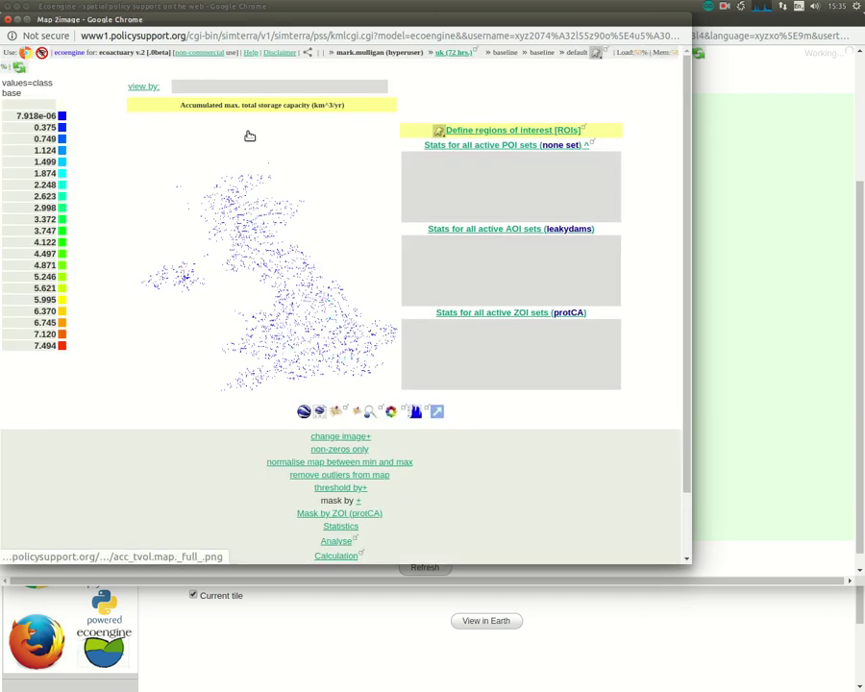
click(337, 412)
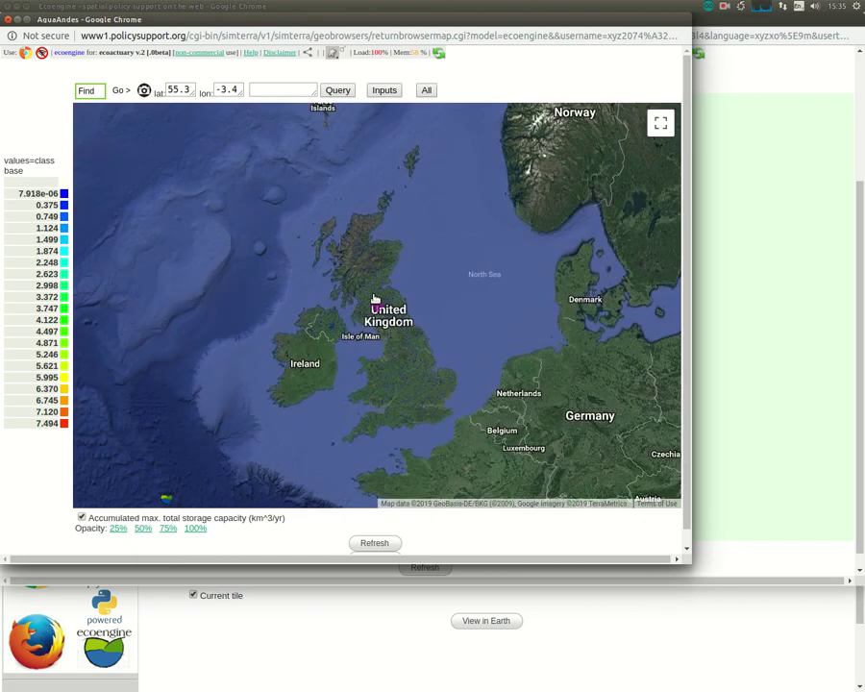
Step: Examine the accumulated total storage capacity along the Thames from Oxford through Reading to London
scroll(425, 402, up, 5)
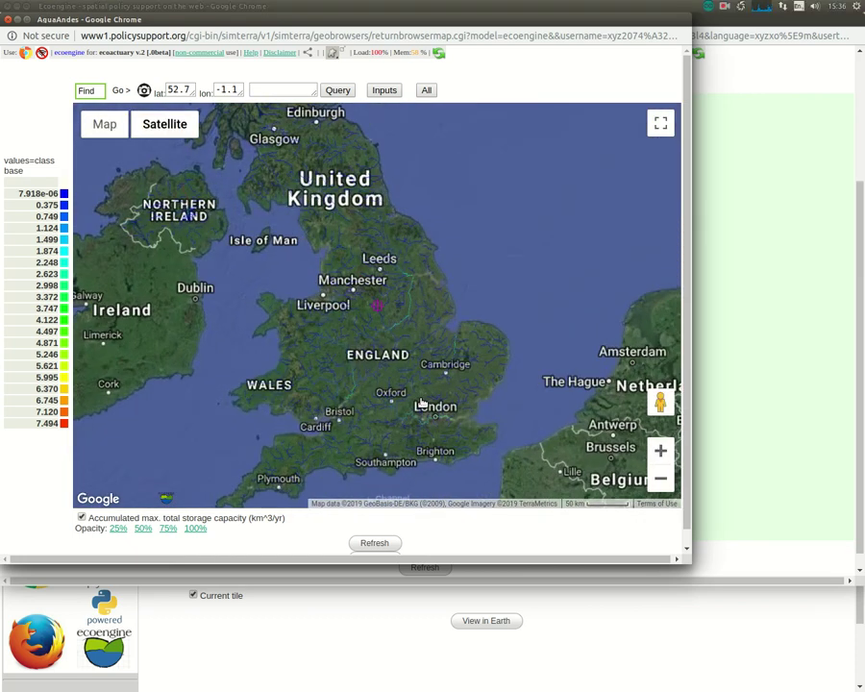
scroll(398, 420, up, 3)
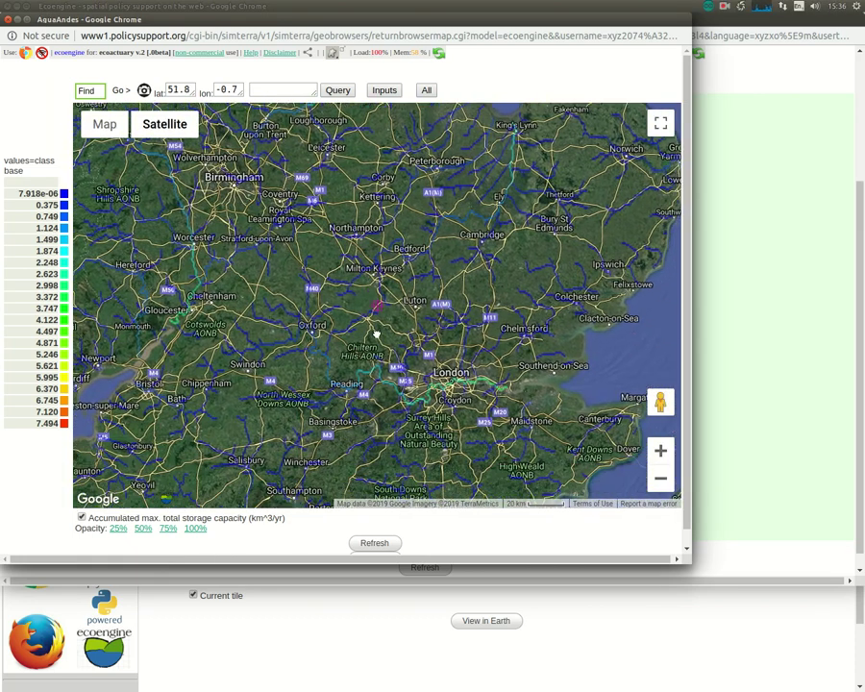
drag(394, 405, 357, 359)
drag(161, 234, 259, 265)
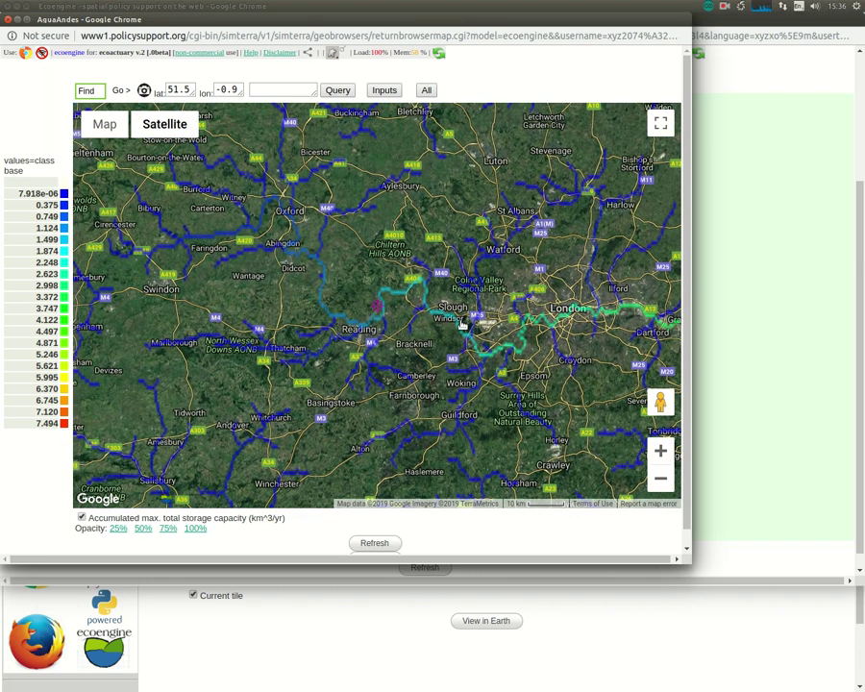
drag(432, 375, 362, 347)
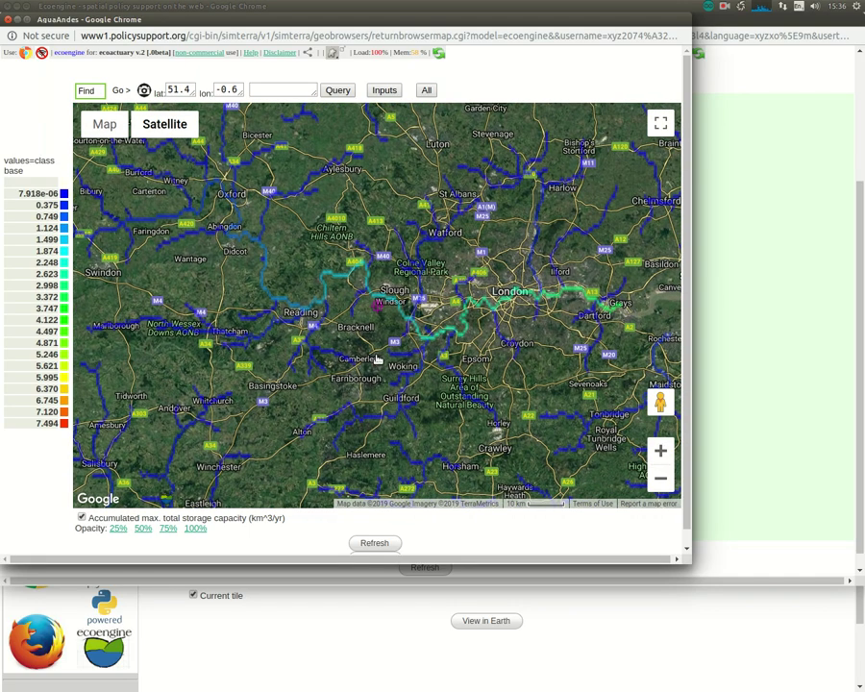
Step: Query the accumulated total storage capacity at a point on the Thames near Egham
scroll(406, 353, up, 2)
drag(443, 355, 484, 433)
scroll(298, 371, up, 1)
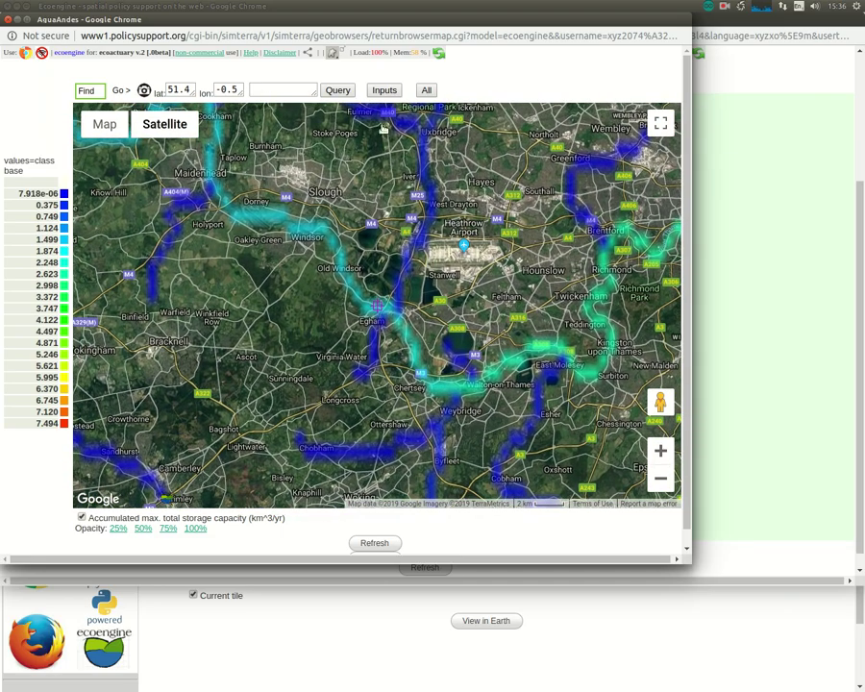
click(335, 90)
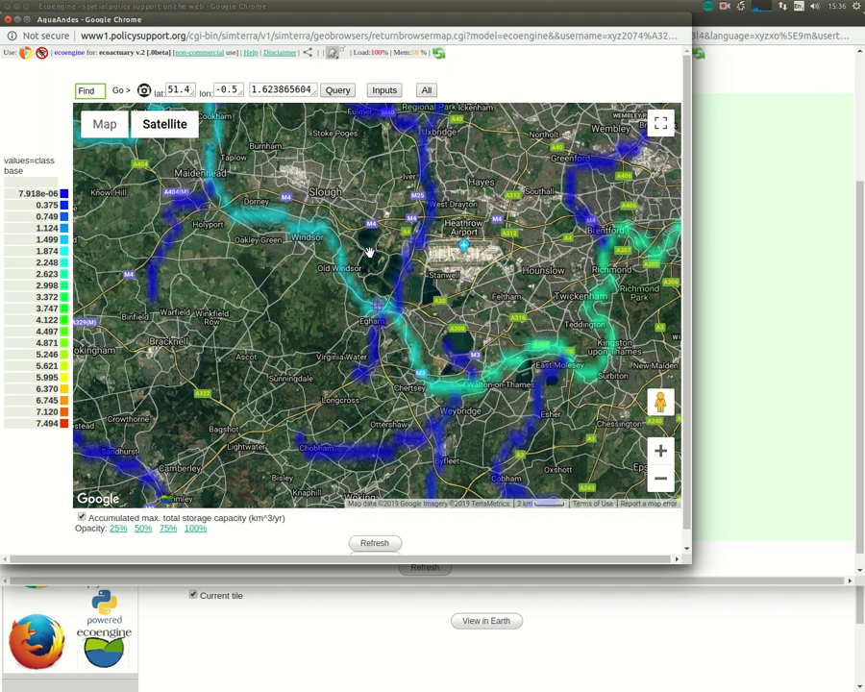
Step: Examine the accumulated storage upstream along the Thames around Reading, then close the overlay and its map
scroll(369, 251, down, 1)
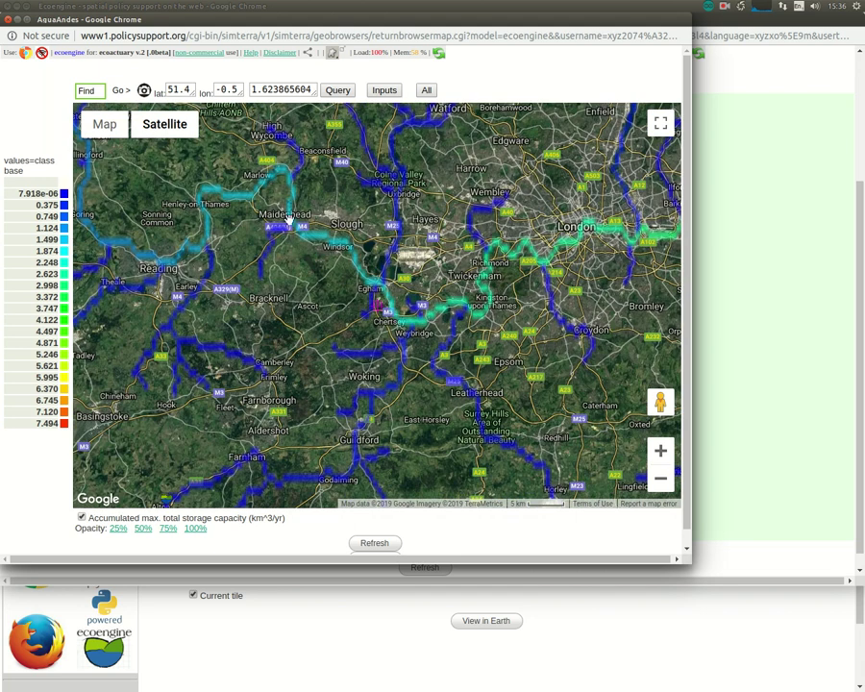
drag(183, 256, 264, 278)
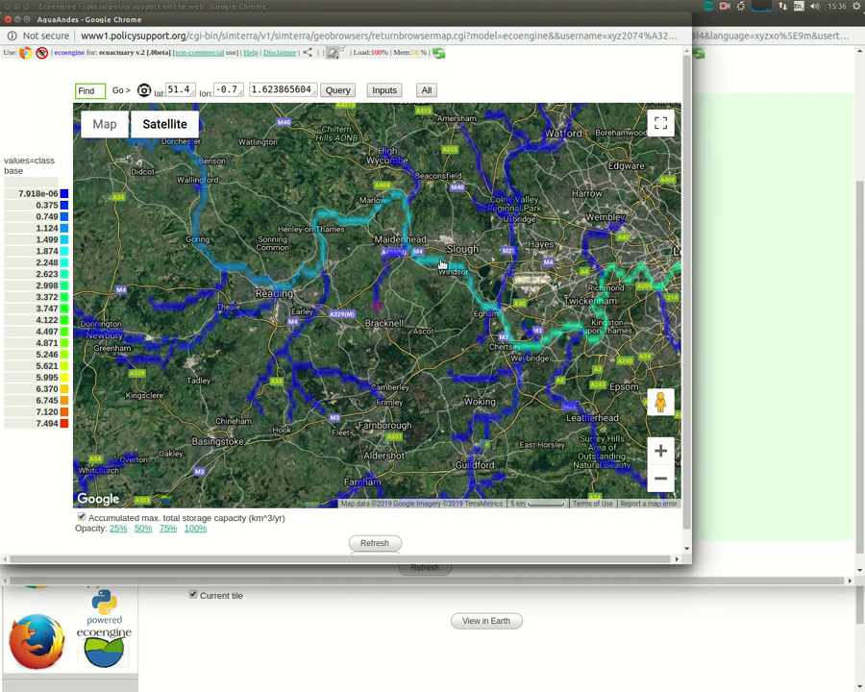
click(8, 19)
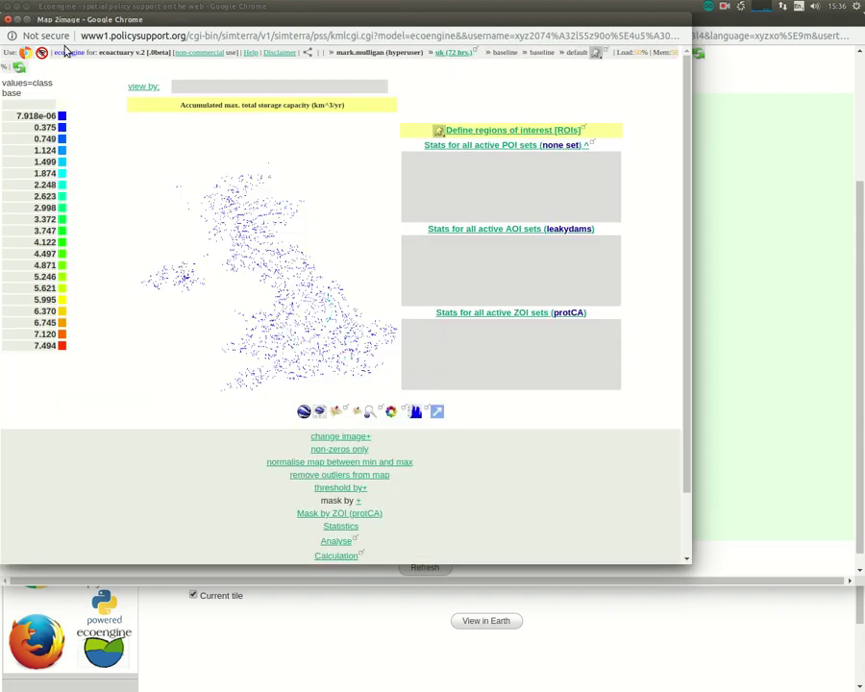
click(7, 19)
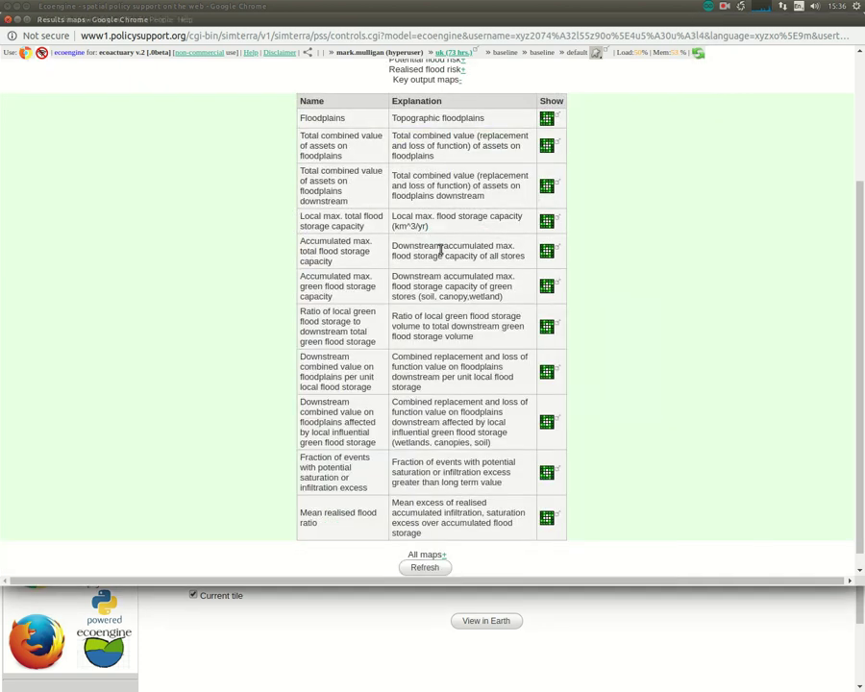
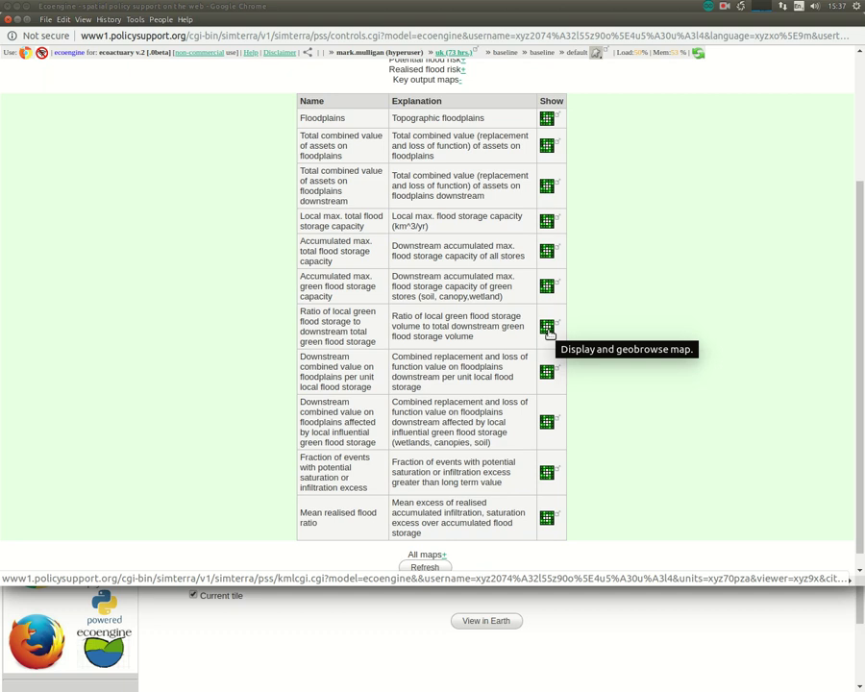
Step: Open the ratio of local green flood storage to downstream total green flood storage as a Google Maps overlay
click(547, 327)
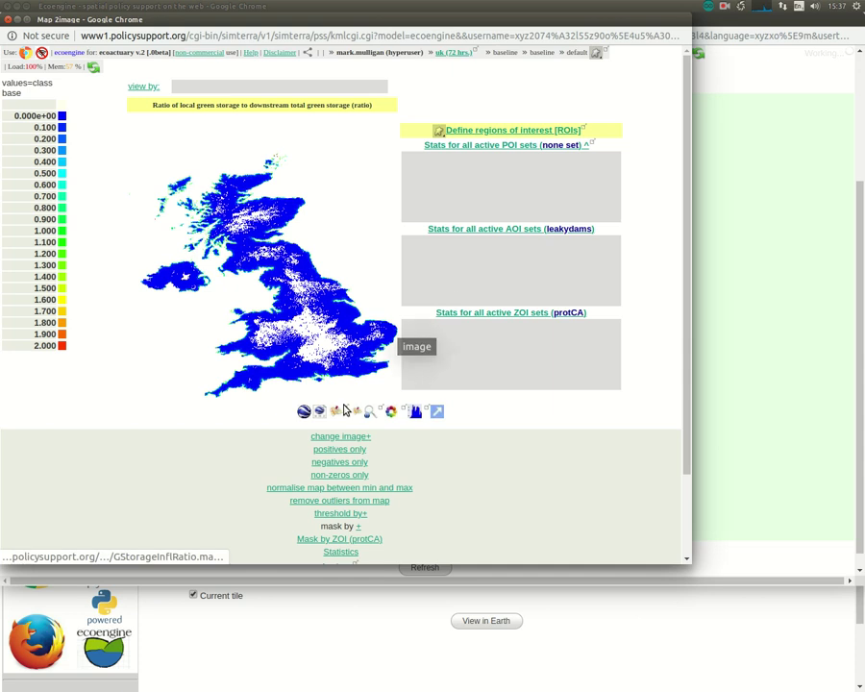
click(337, 408)
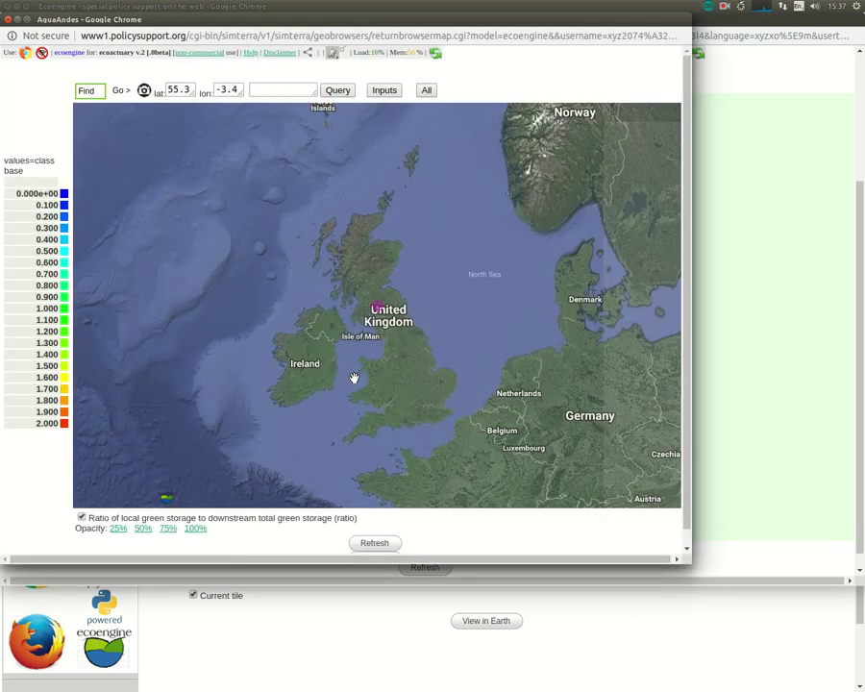
Step: Examine the ratio of local to downstream green storage across southern England and around the Thames Estuary near Grays
scroll(407, 404, up, 1)
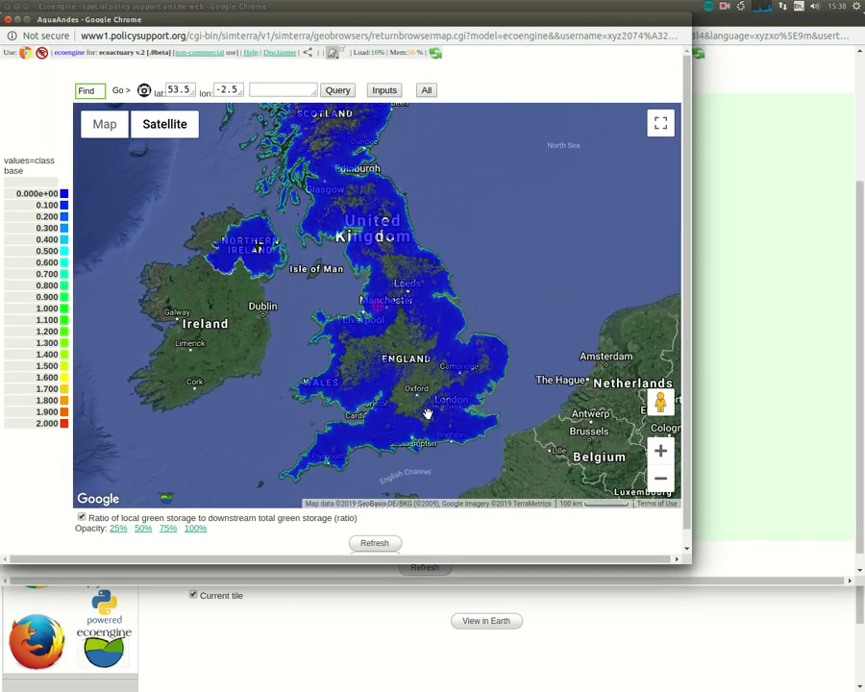
scroll(429, 413, up, 1)
drag(446, 426, 412, 363)
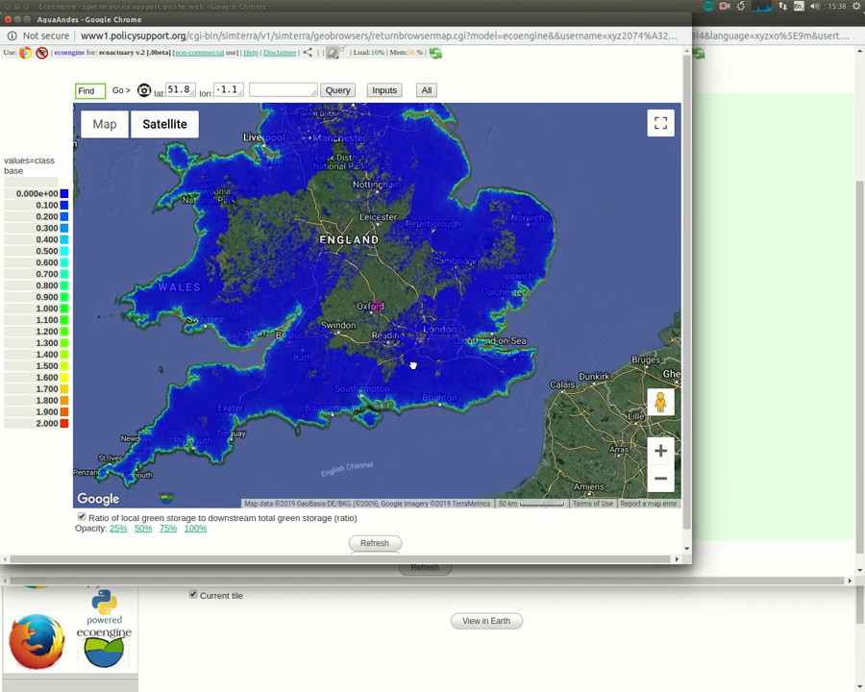
scroll(416, 370, up, 1)
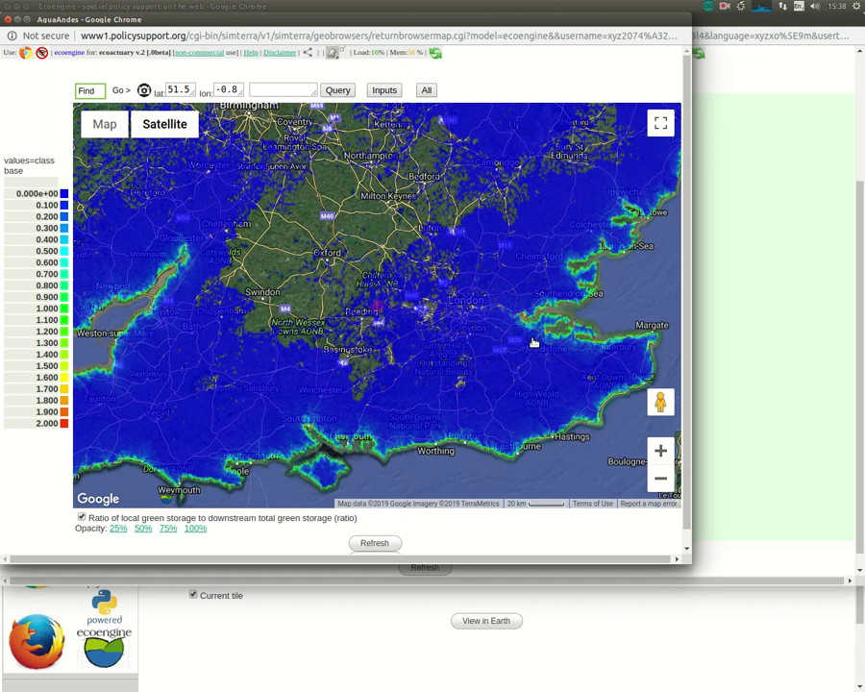
drag(533, 344, 456, 355)
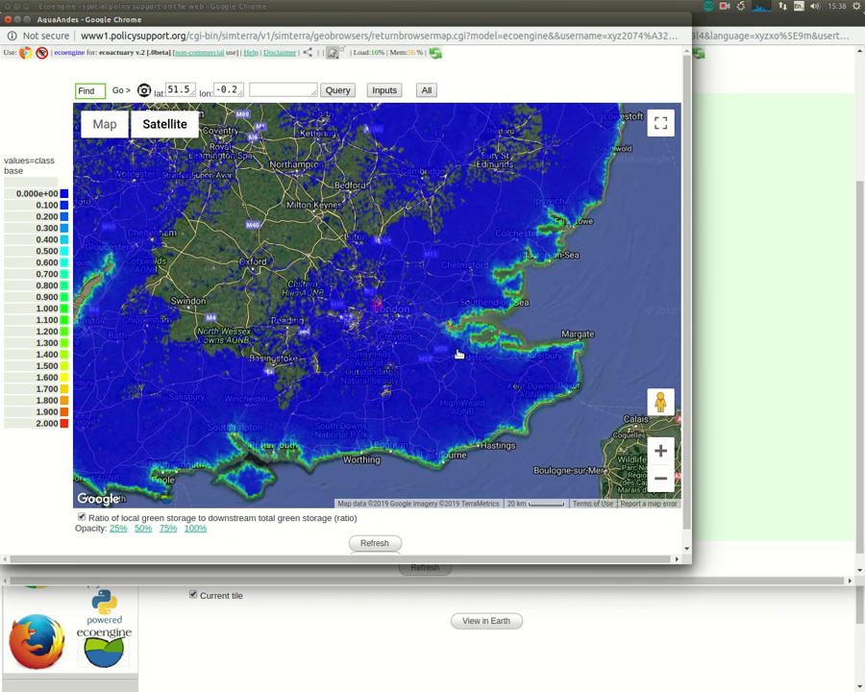
scroll(462, 352, up, 1)
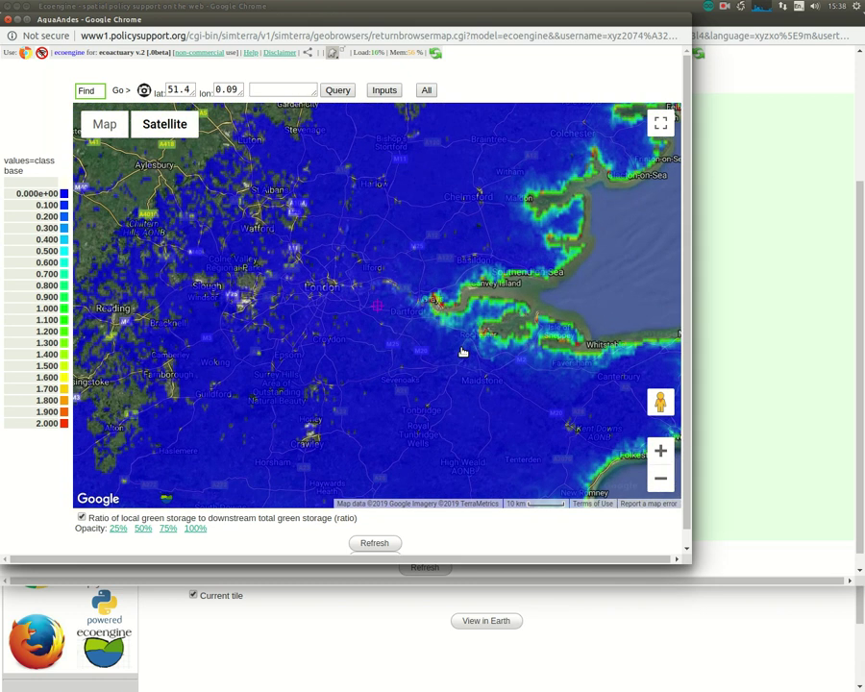
scroll(463, 352, up, 1)
drag(459, 317, 419, 332)
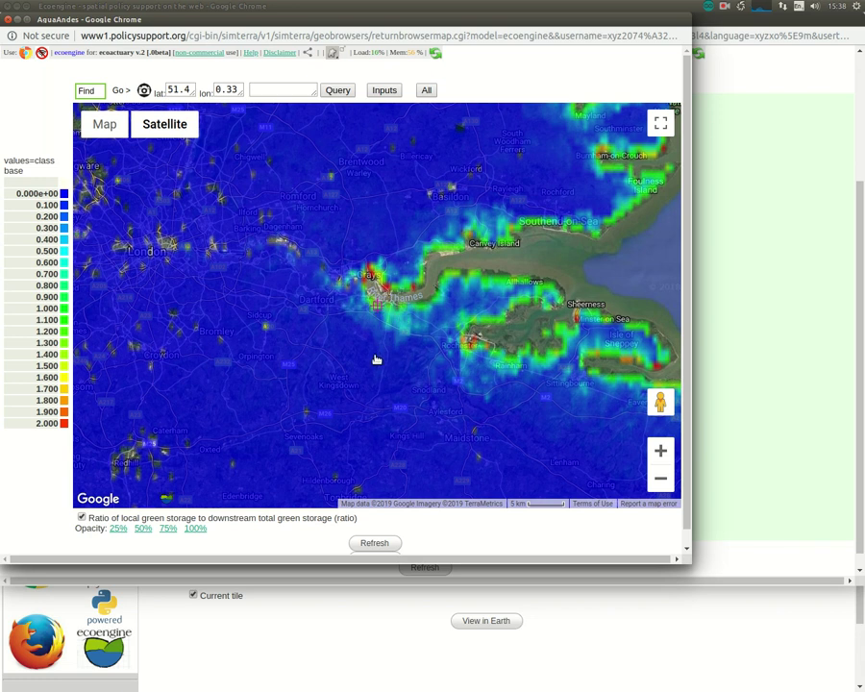
Step: Query the green storage ratio at a point north of Swindon, in the upper Thames area west of Oxford
scroll(371, 361, down, 1)
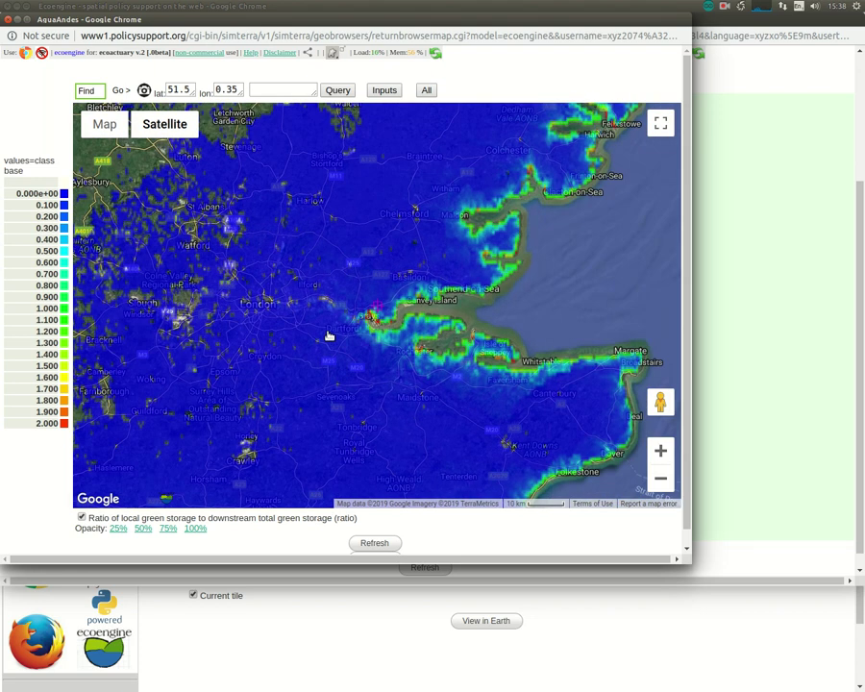
drag(328, 338, 381, 342)
drag(295, 314, 379, 343)
scroll(376, 347, down, 1)
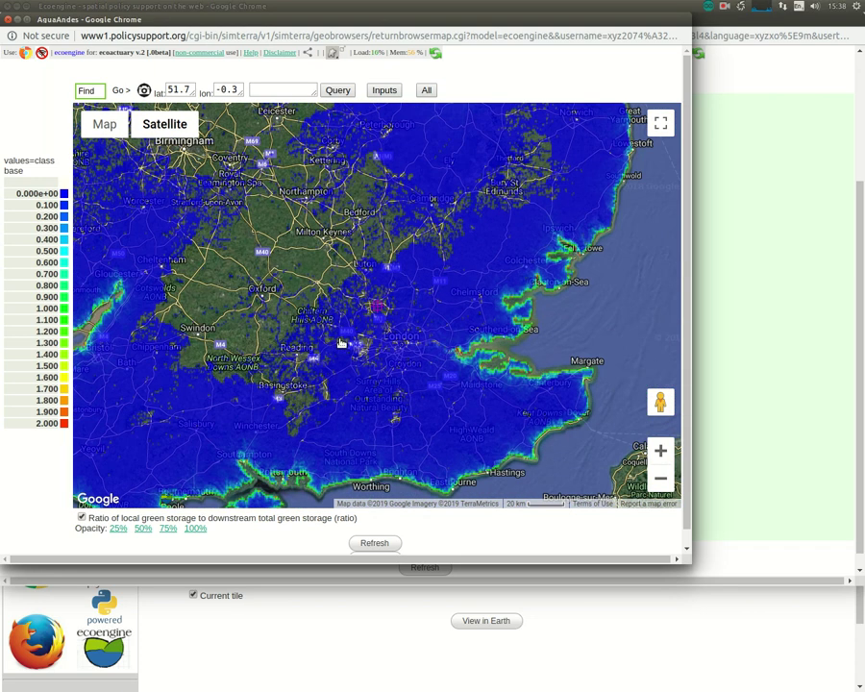
drag(331, 334, 497, 348)
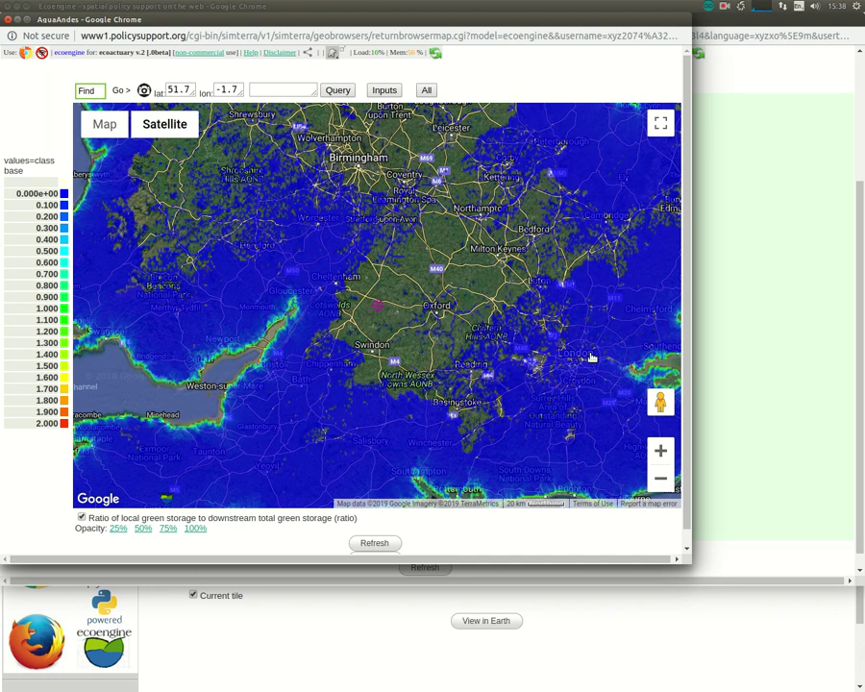
click(339, 89)
Step: Examine the green storage ratio across central England between Birmingham, Oxford and London, then close the overlay and its map
scroll(465, 293, down, 2)
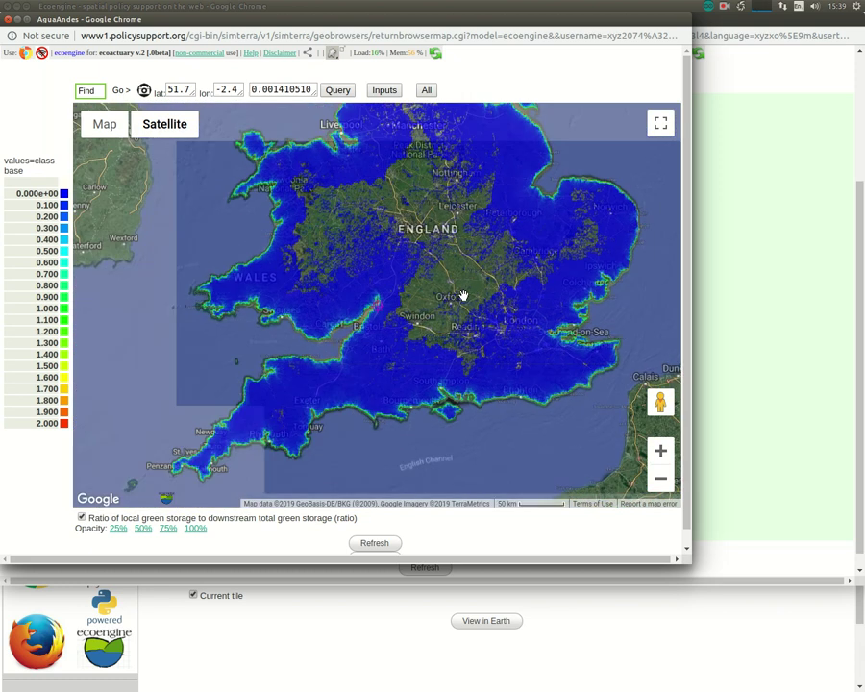
drag(461, 271, 413, 301)
scroll(452, 305, down, 1)
scroll(411, 320, up, 2)
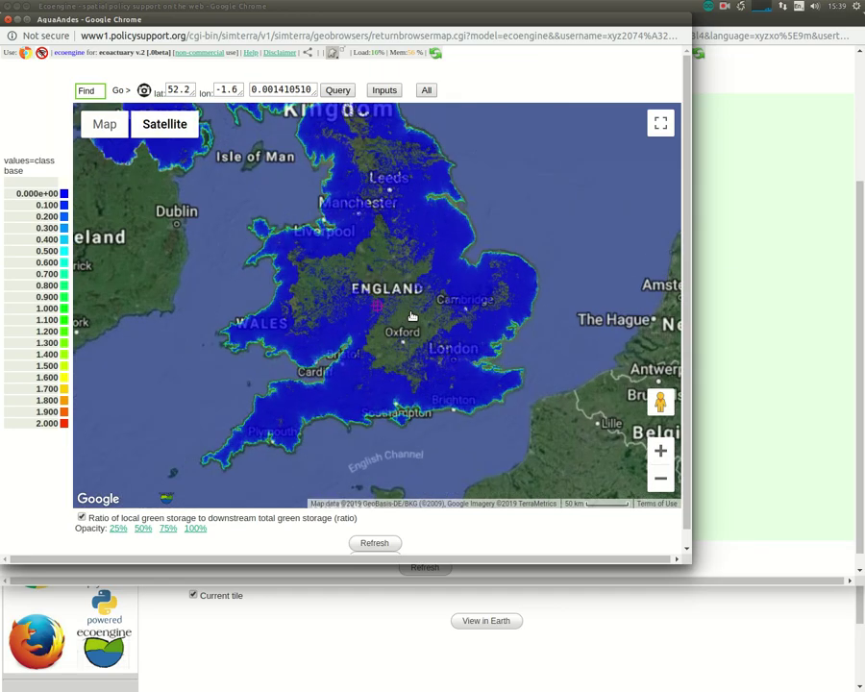
scroll(411, 320, up, 2)
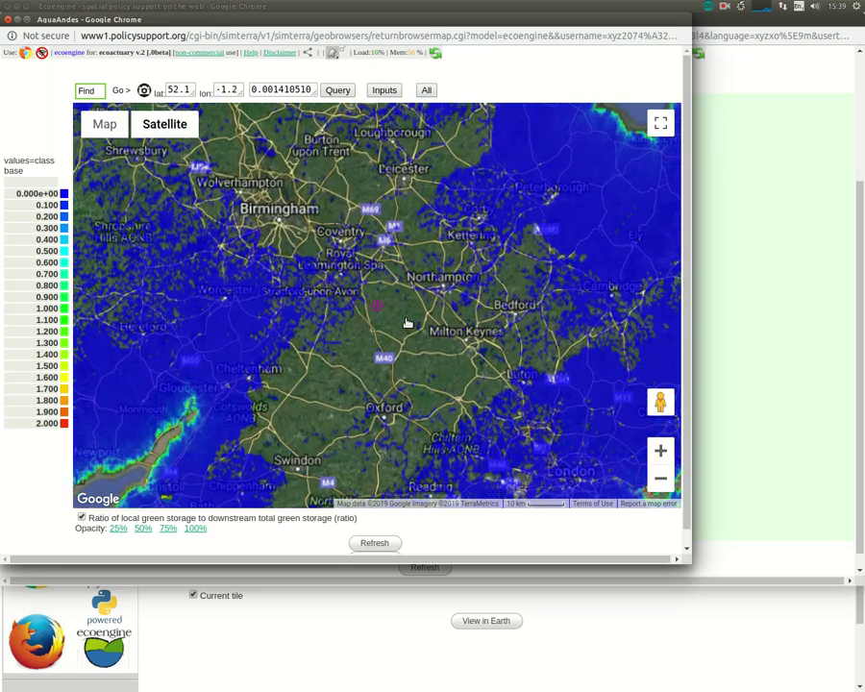
drag(399, 336, 359, 246)
scroll(372, 257, down, 1)
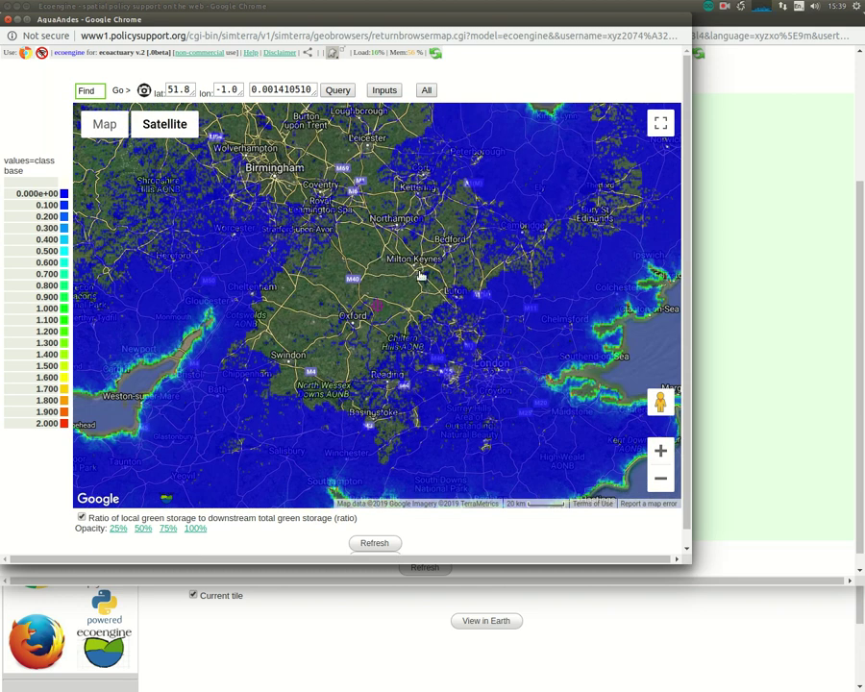
drag(420, 276, 389, 270)
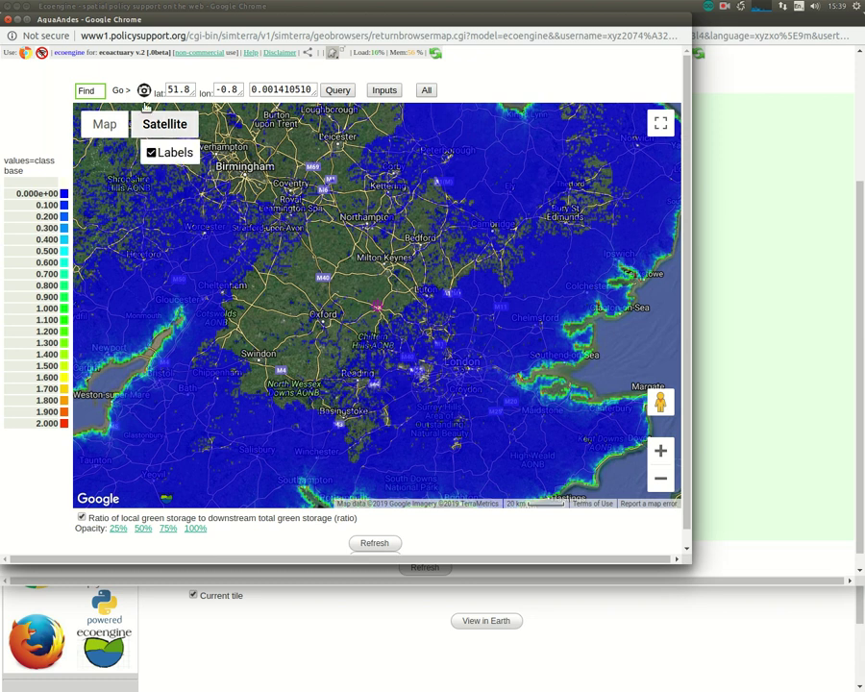
click(8, 19)
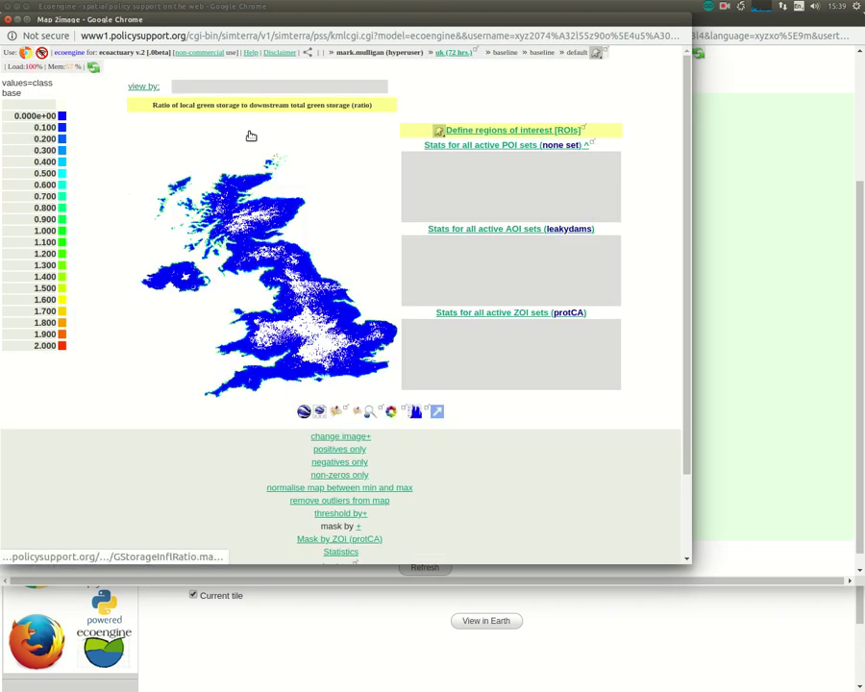
click(8, 20)
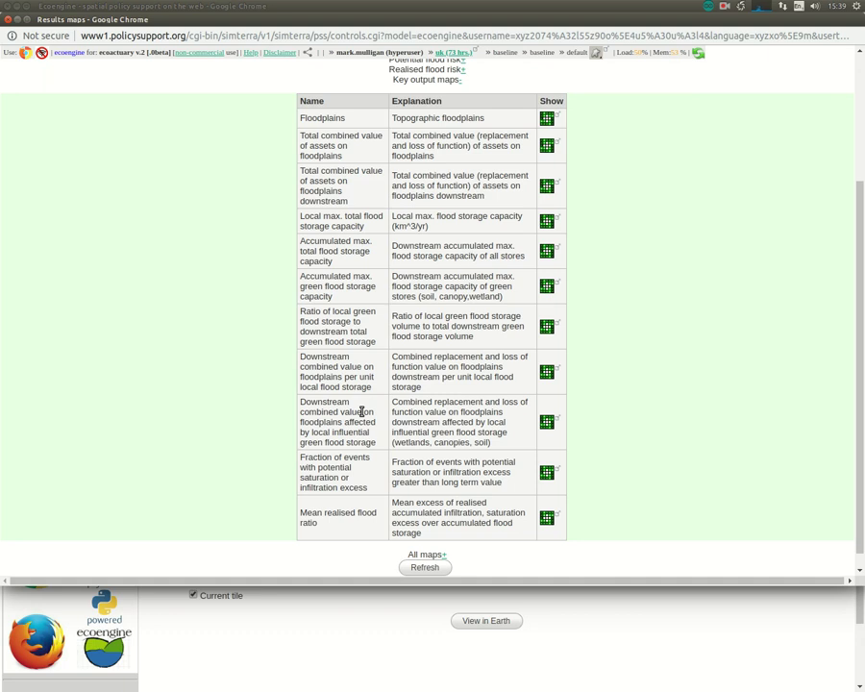
Step: Open the downstream combined value on floodplains per unit local flood storage as a Google Maps overlay at 100% opacity over the Thames basin
click(547, 371)
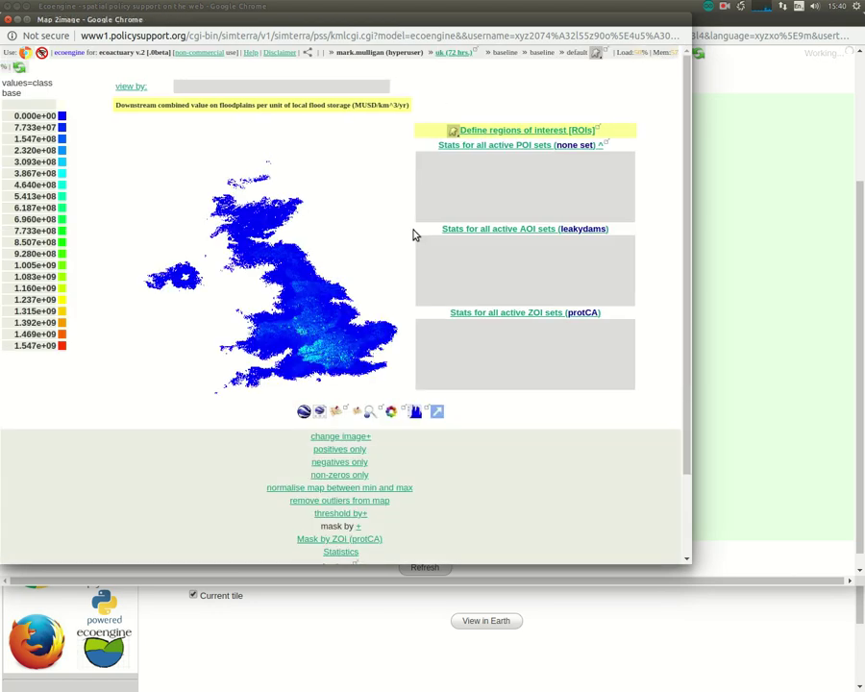
click(338, 413)
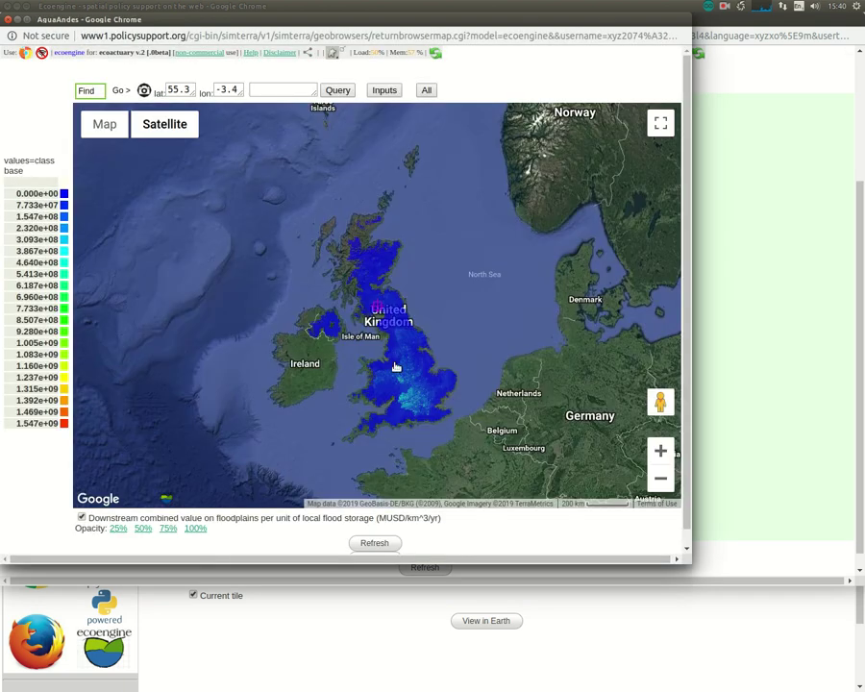
scroll(418, 421, up, 3)
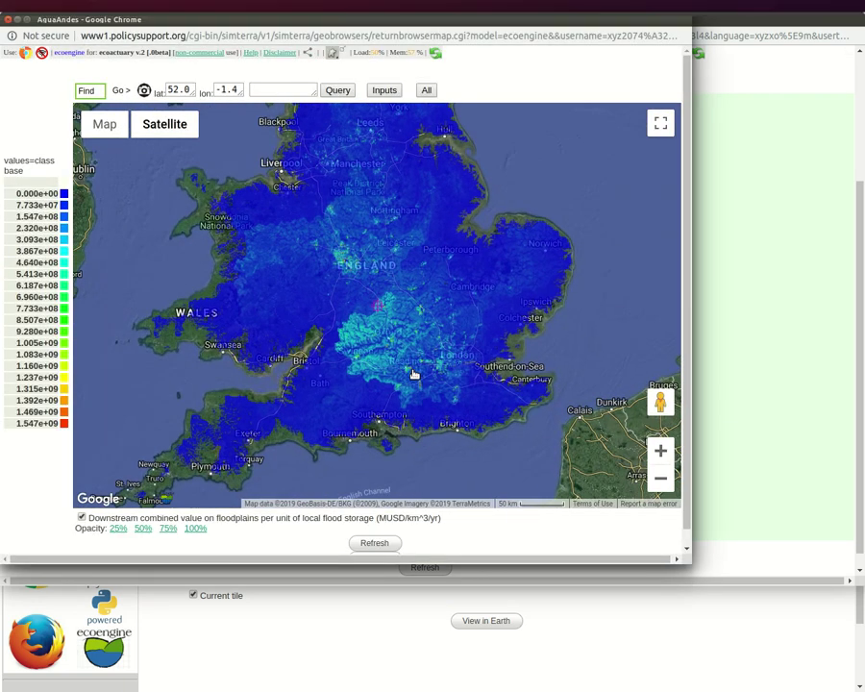
scroll(396, 419, up, 2)
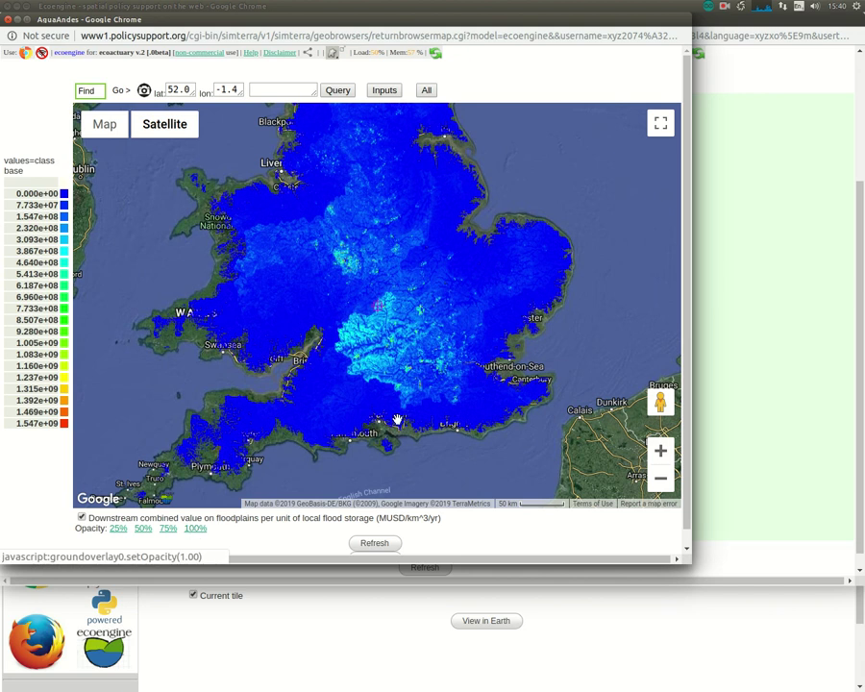
scroll(411, 388, up, 1)
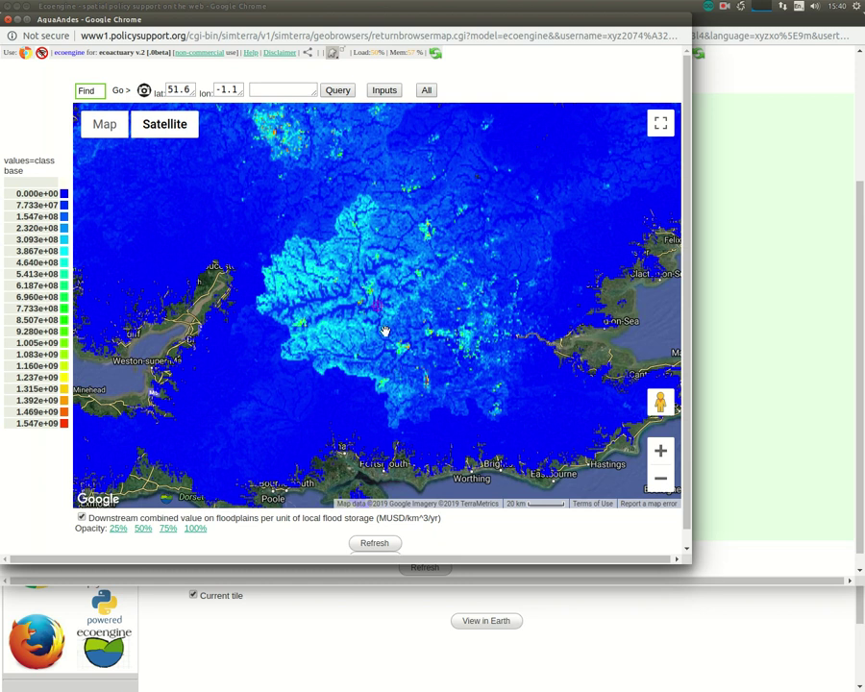
Step: Set the value-per-unit-storage overlay window aside and bring back the list of key output maps
drag(243, 22, 376, 36)
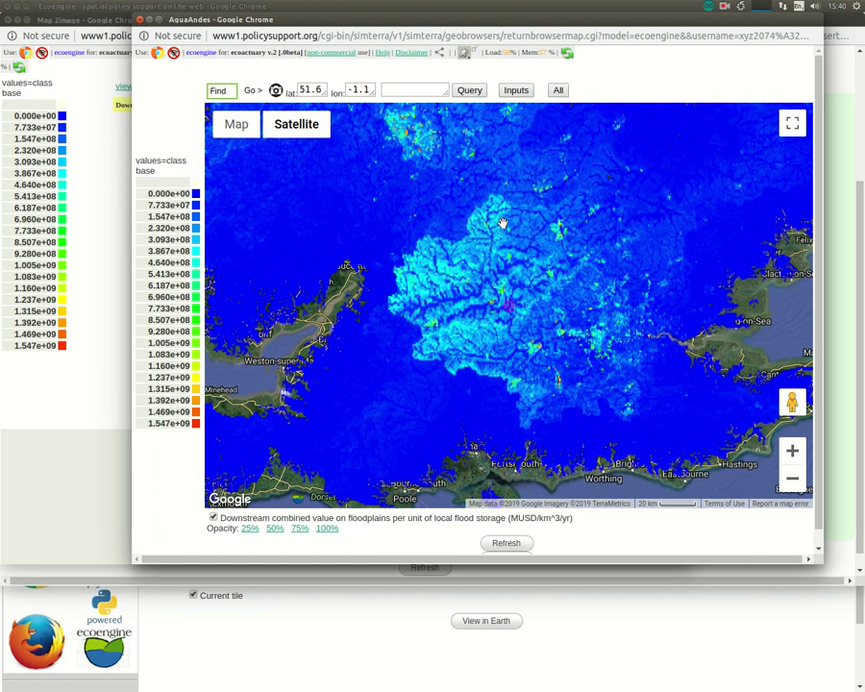
drag(240, 18, 522, 244)
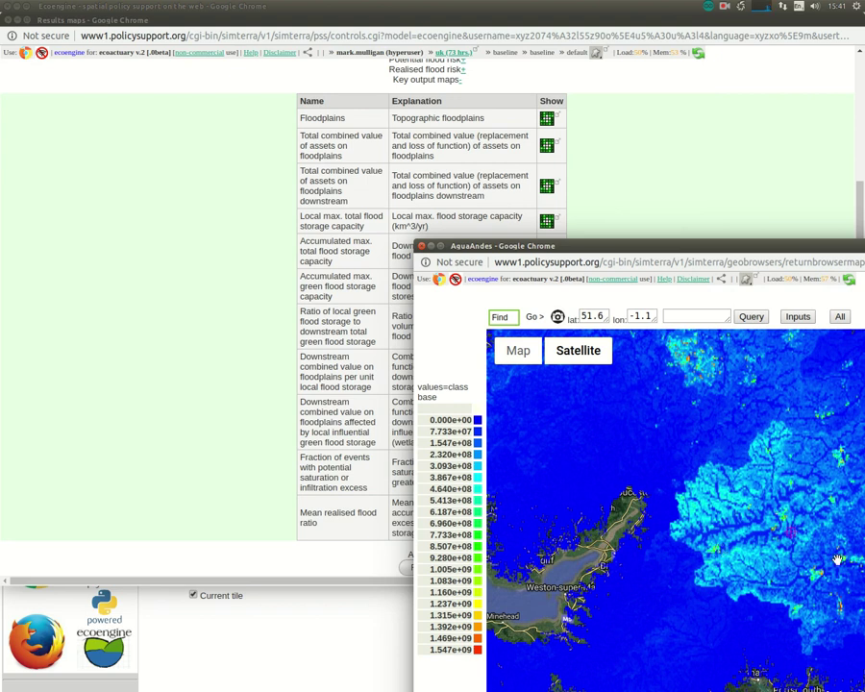
click(222, 443)
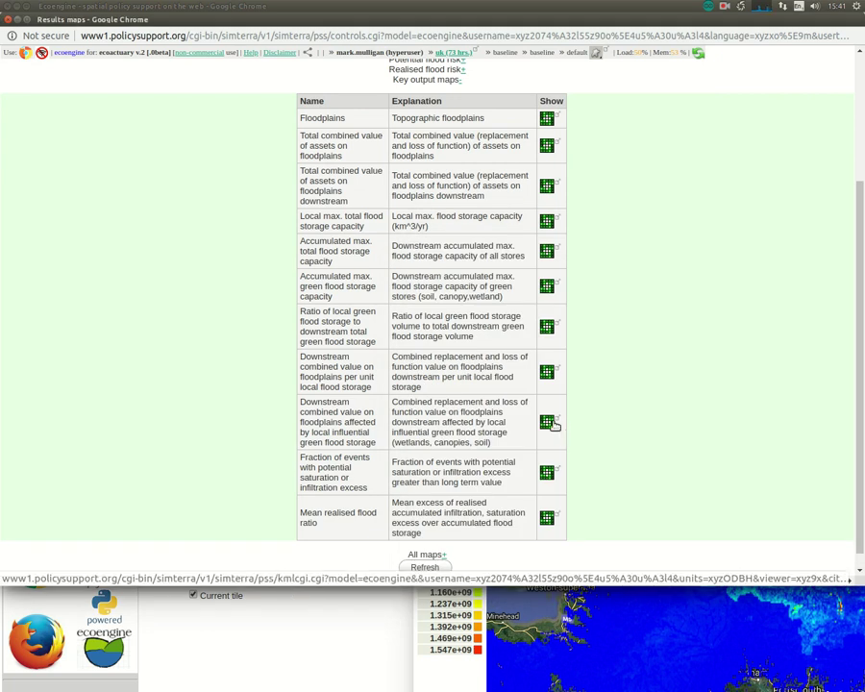
Step: Open the downstream floodplain value affected by local influential green flood storage as a Google Maps overlay and inspect it around London
click(546, 422)
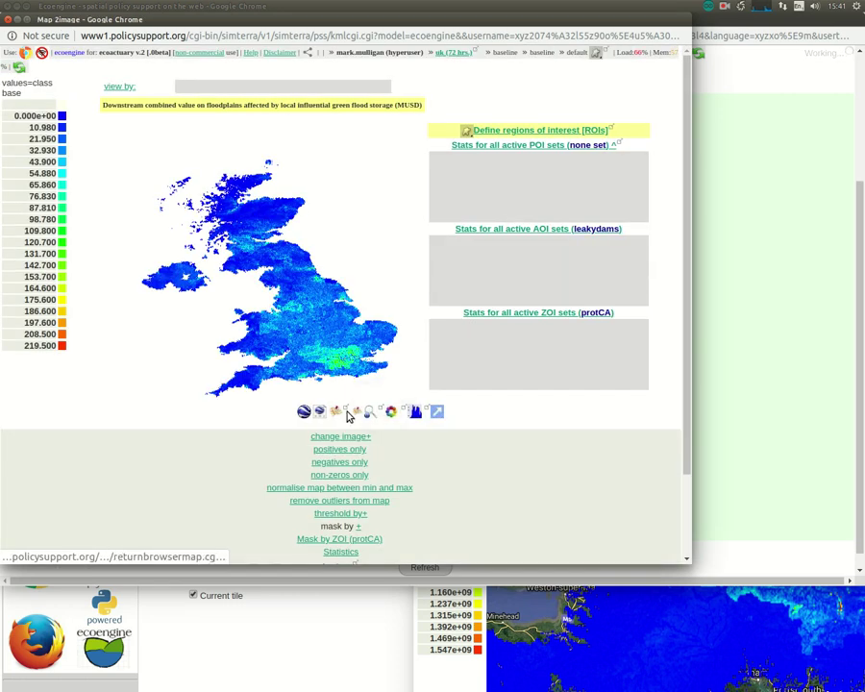
click(349, 413)
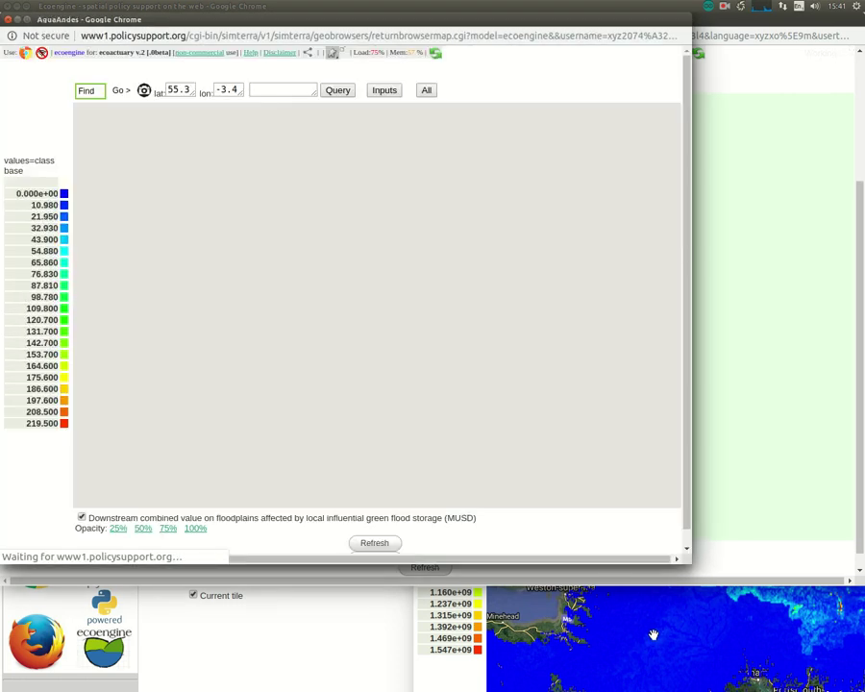
click(652, 634)
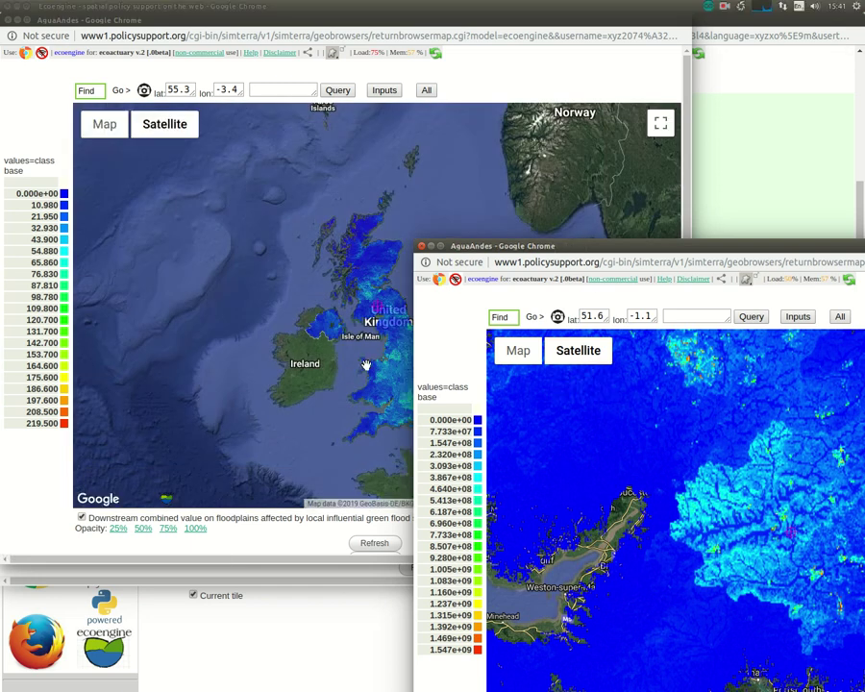
scroll(363, 368, up, 2)
drag(365, 368, 150, 334)
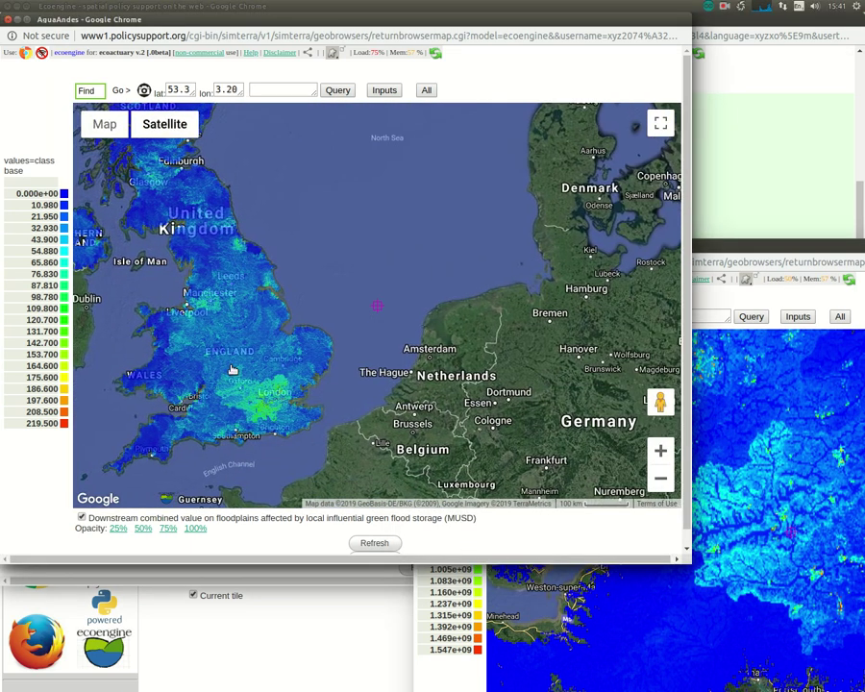
scroll(259, 413, up, 2)
drag(260, 413, 338, 413)
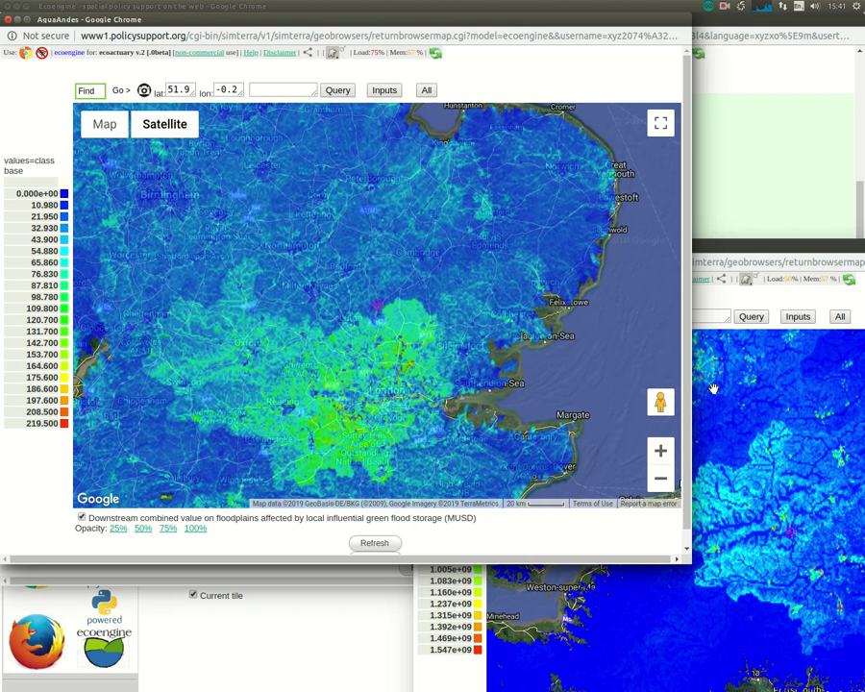
Step: Compare the Thames basin pattern in the value-per-unit-storage overlay with the influential green storage overlay, keeping the former's window in view
drag(778, 249, 447, 289)
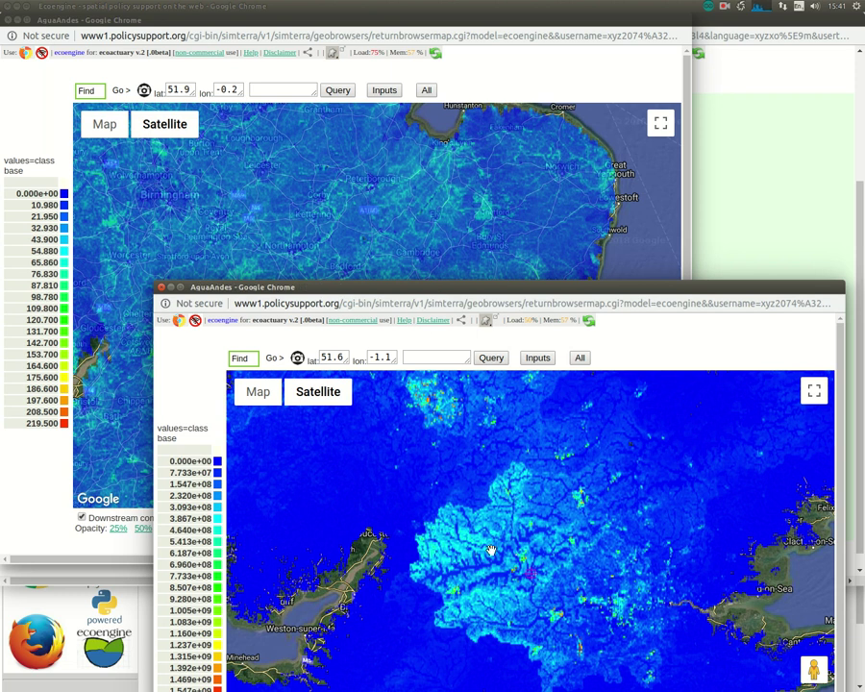
mouse_move(411, 285)
mouse_down()
mouse_move(709, 288)
mouse_move(706, 231)
mouse_move(687, 172)
mouse_up()
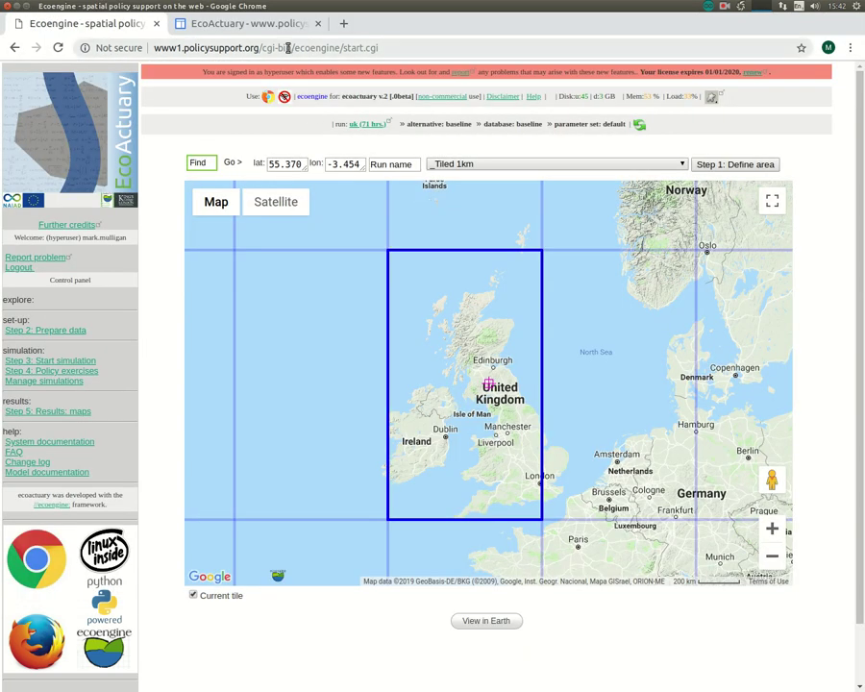
key(alt+Tab)
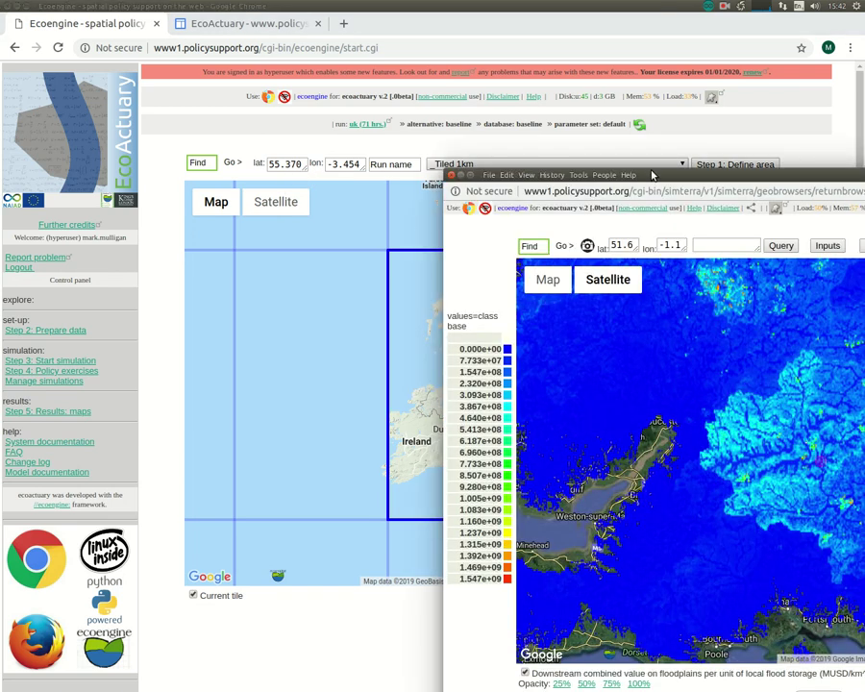
drag(651, 175, 410, 109)
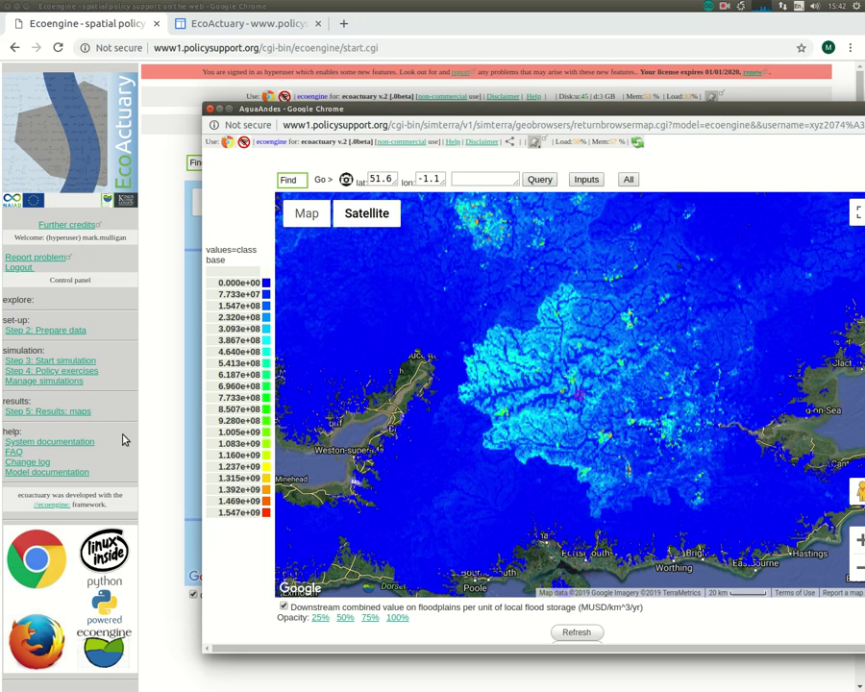
Step: Reopen the results maps and show the key output map of the fraction of events with potential saturation or infiltration excess
click(104, 411)
click(103, 411)
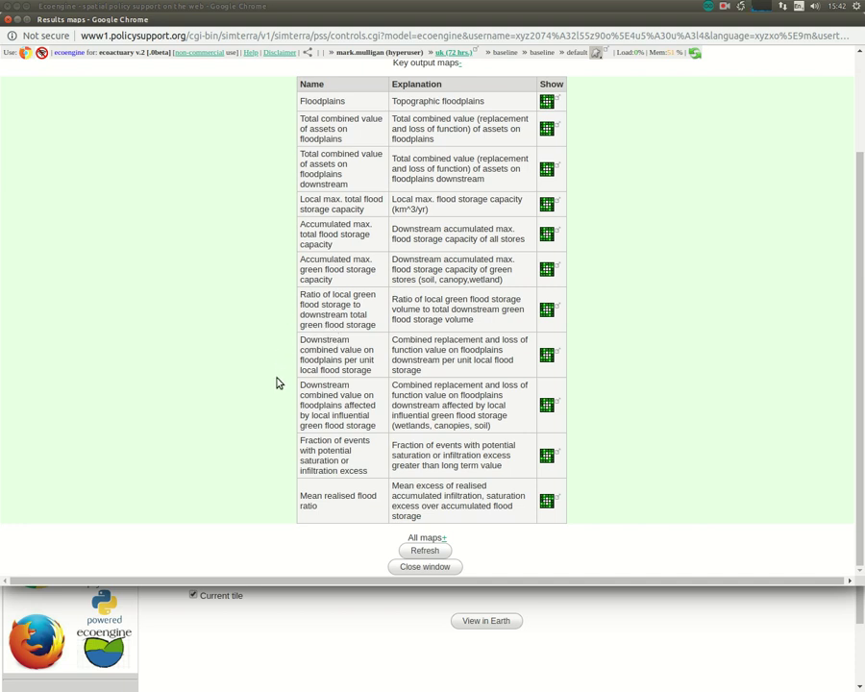
click(547, 457)
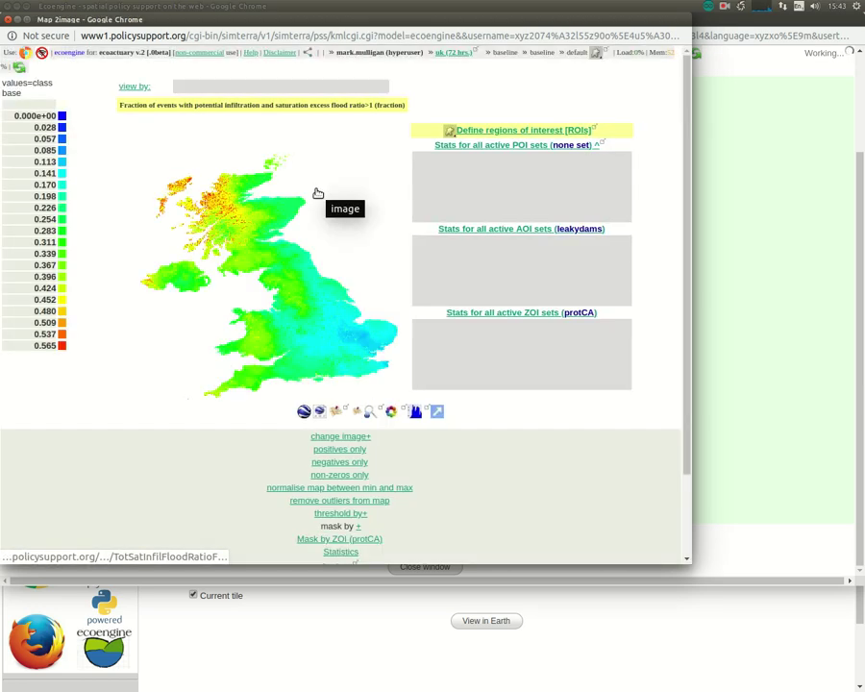
Step: Open the saturation and infiltration excess fraction map as a Google Maps overlay and set its opacity to 100%
drag(304, 26, 355, 74)
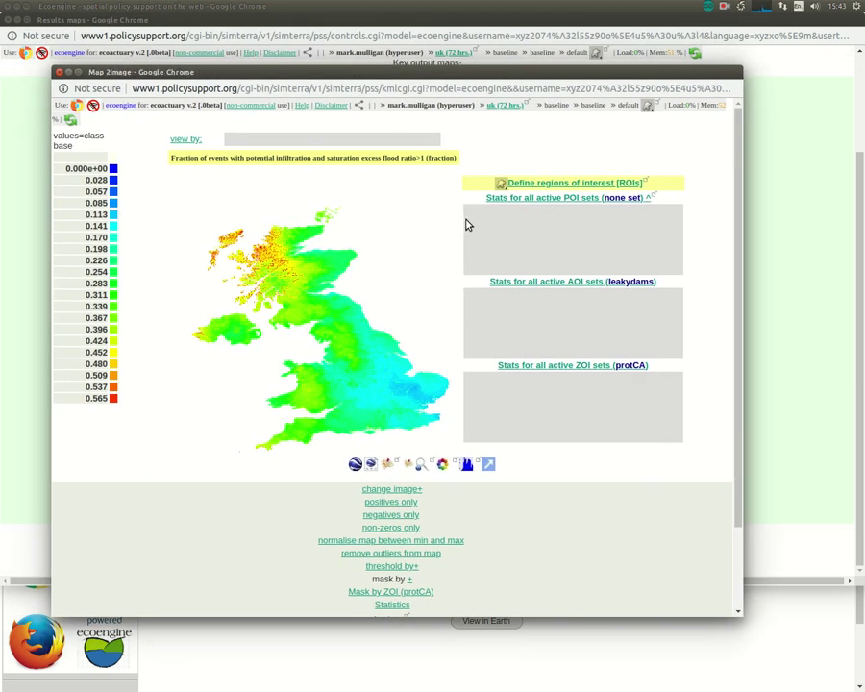
click(389, 465)
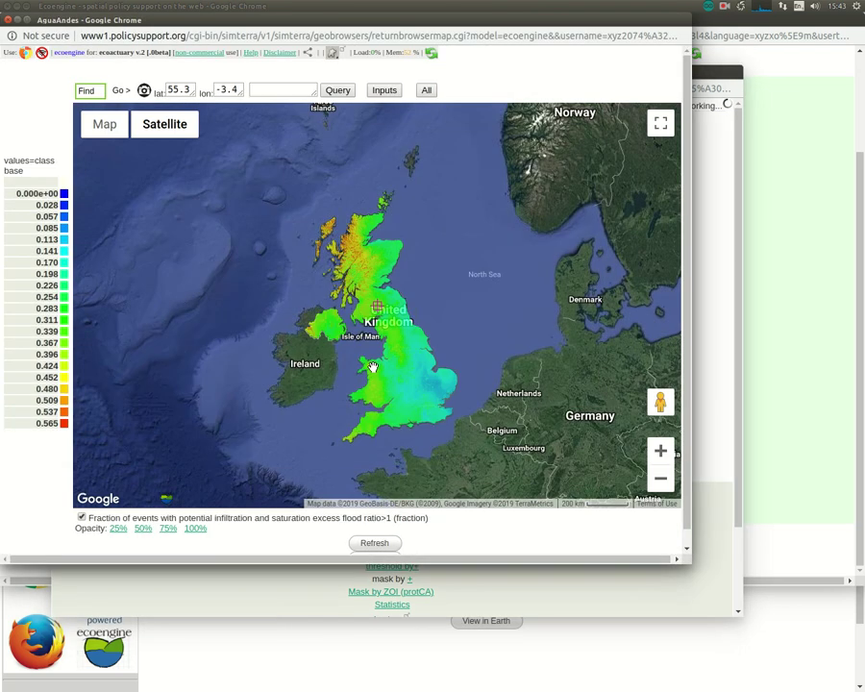
click(195, 529)
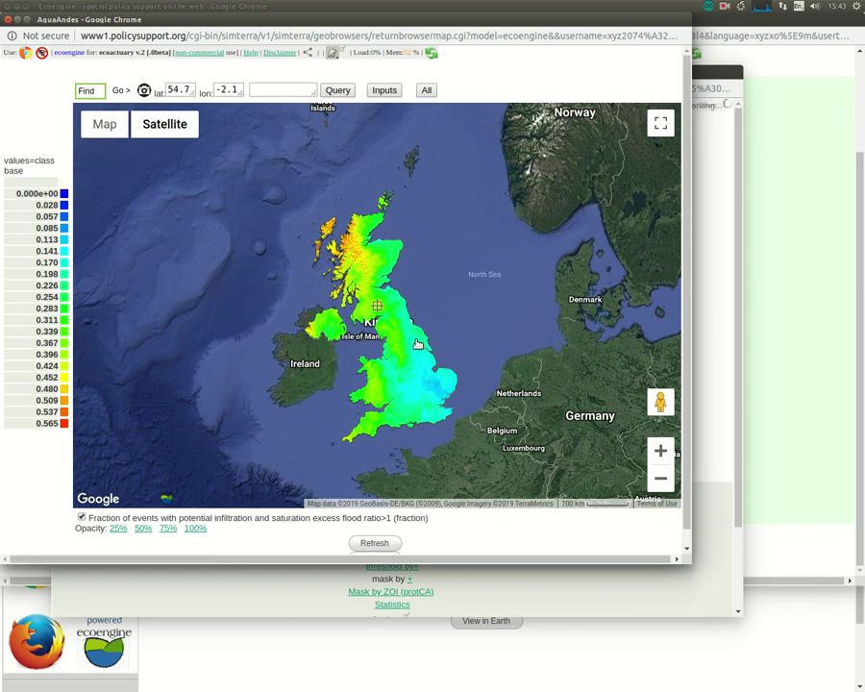
Step: Examine the flood event fraction from northern England down to the Welsh uplands and the Severn estuary
scroll(402, 346, up, 1)
drag(337, 197, 361, 217)
drag(397, 360, 353, 258)
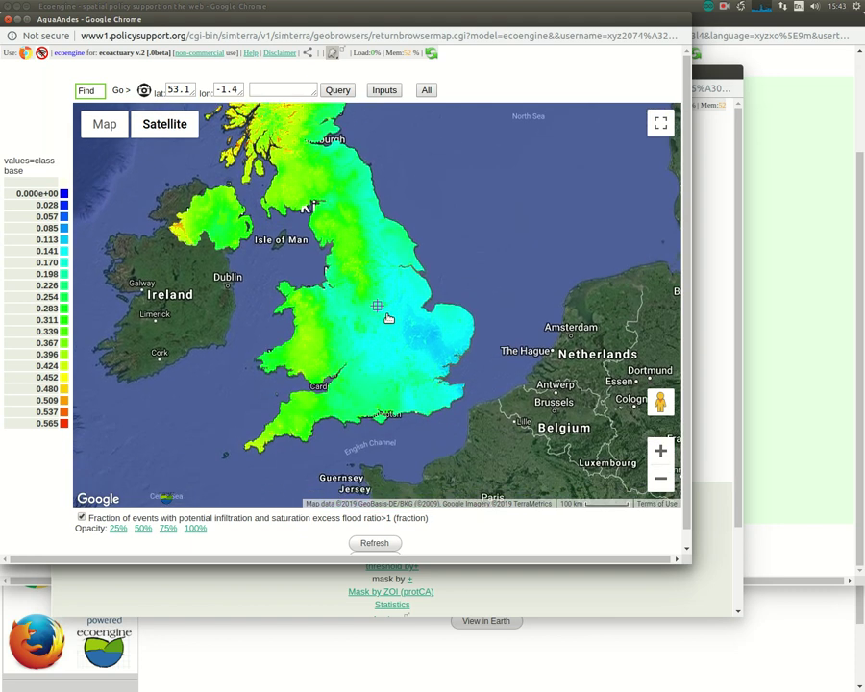
scroll(378, 322, up, 1)
drag(400, 364, 393, 307)
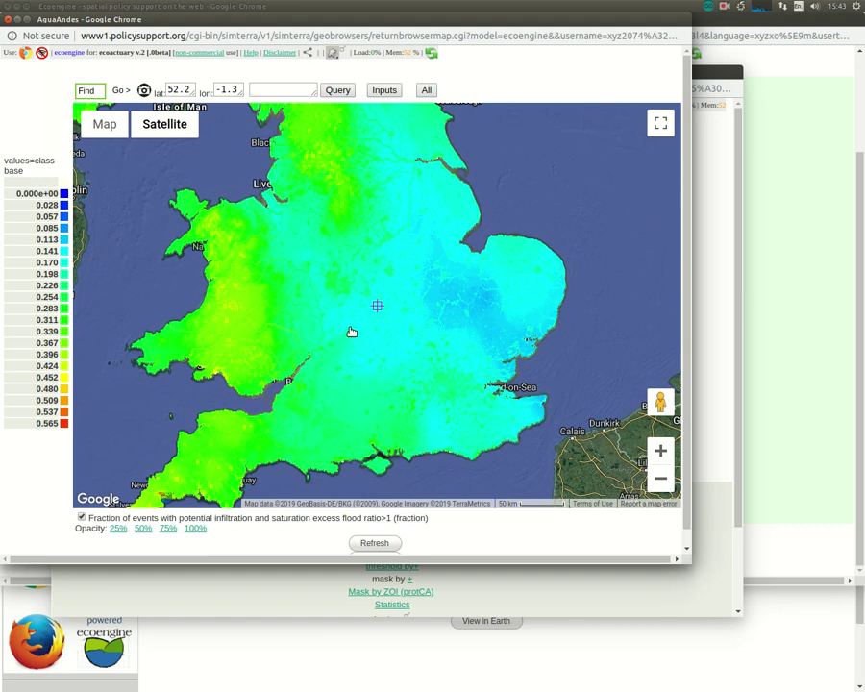
drag(330, 331, 406, 306)
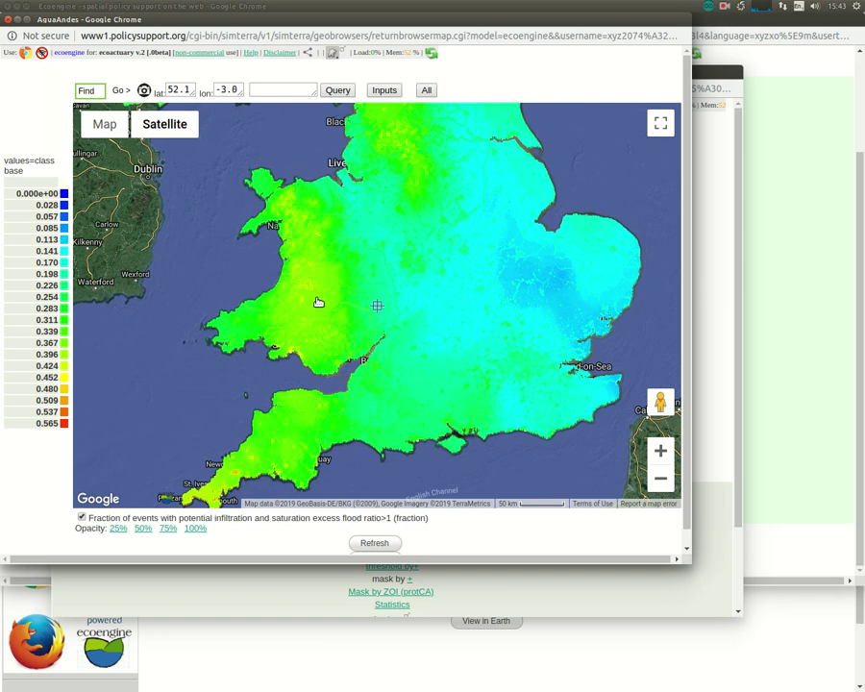
scroll(318, 302, up, 1)
scroll(315, 307, up, 1)
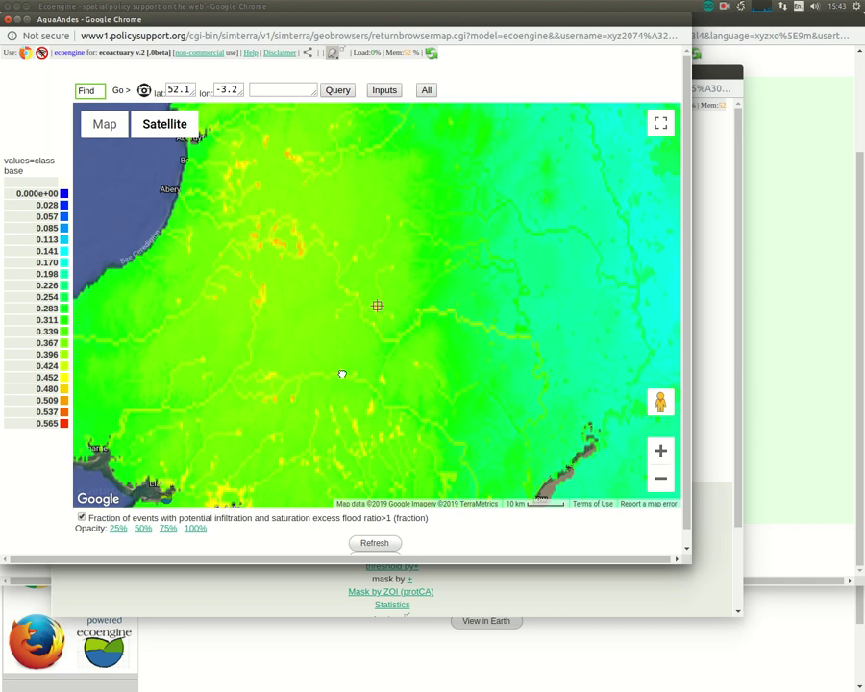
drag(348, 382, 281, 264)
scroll(384, 312, down, 1)
drag(377, 308, 315, 301)
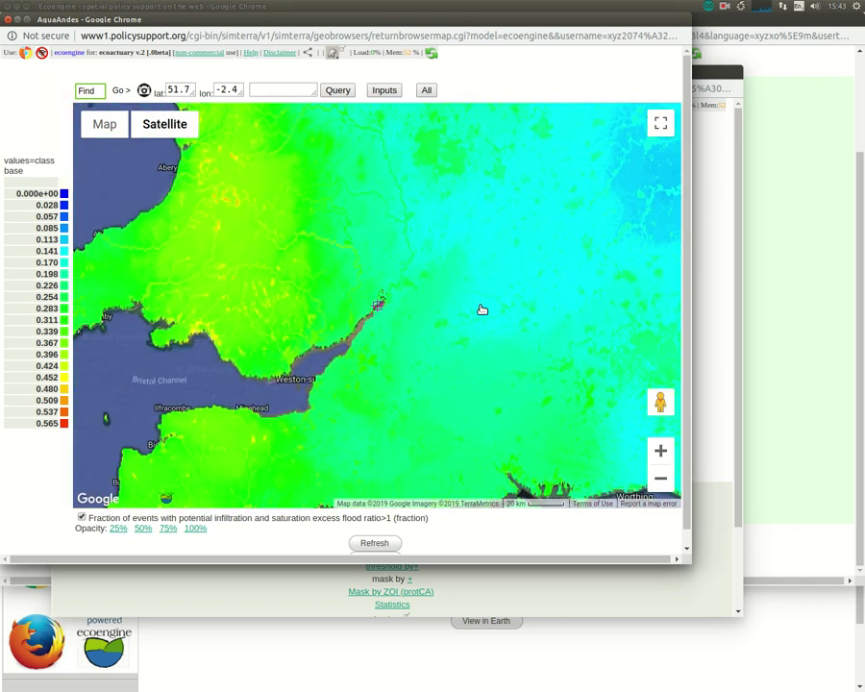
Step: Compare the flood event fraction across eastern England, Wales and the south-west at regional scale
scroll(477, 308, down, 1)
drag(497, 308, 413, 363)
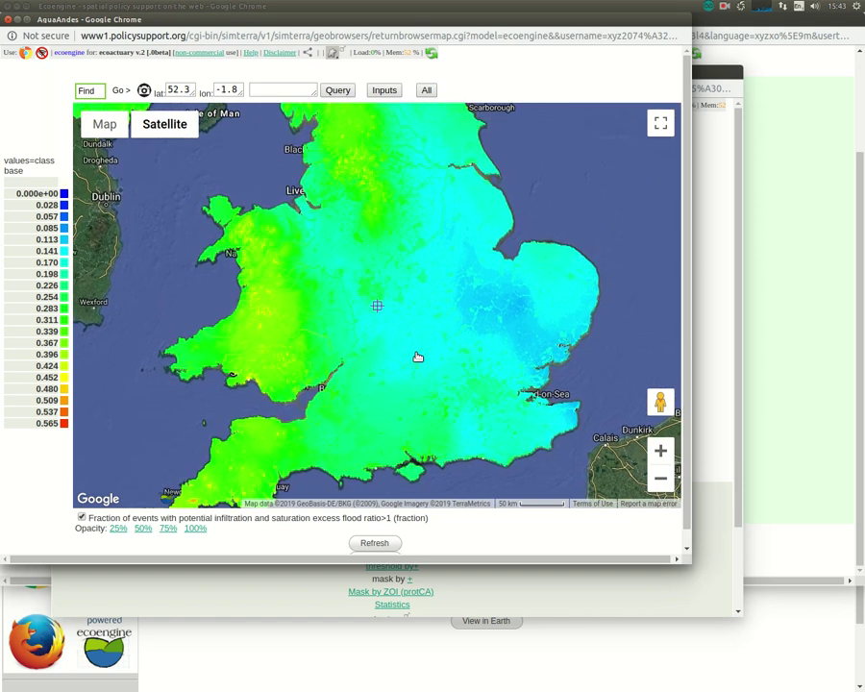
drag(417, 282, 408, 380)
drag(407, 276, 424, 373)
drag(371, 286, 407, 232)
drag(428, 351, 418, 205)
drag(427, 331, 463, 288)
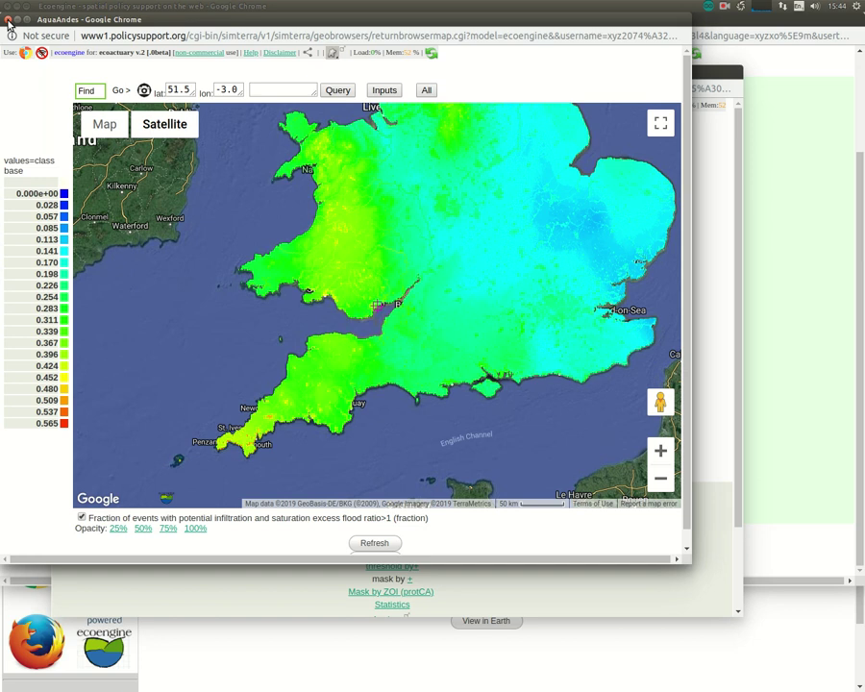
Step: Close the overlay, the map image and the results maps list to return to the main model page
click(7, 20)
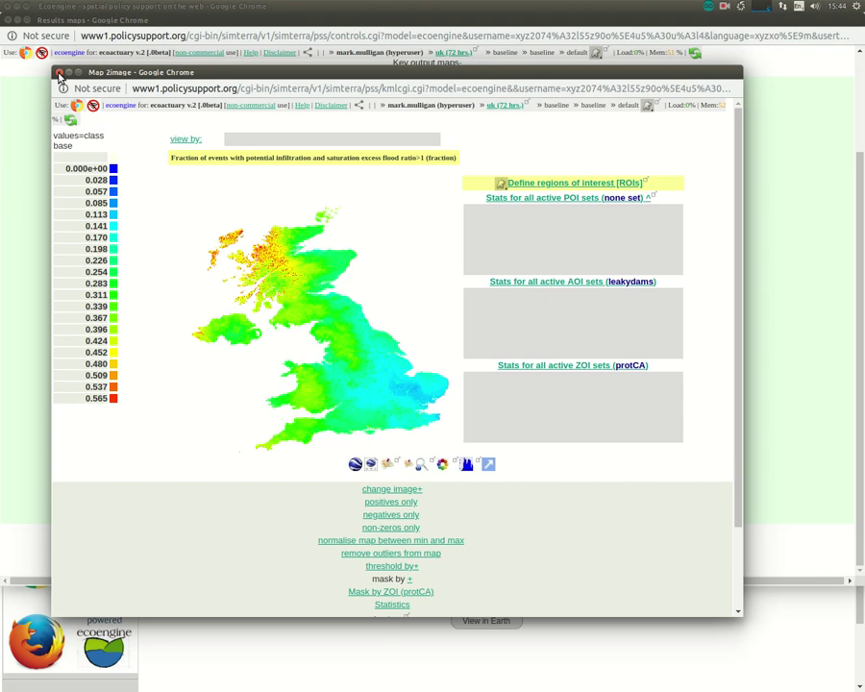
click(58, 73)
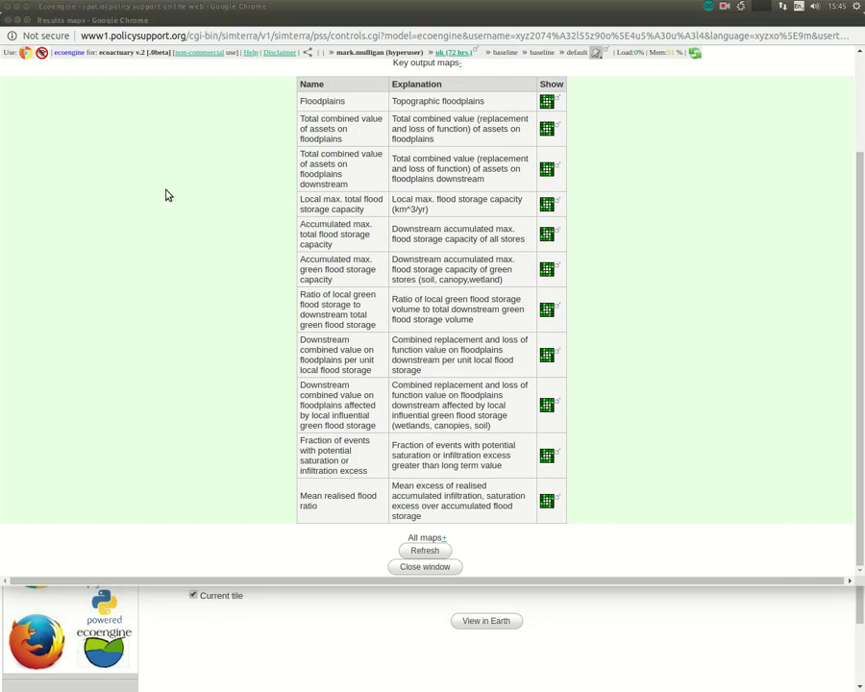
click(7, 20)
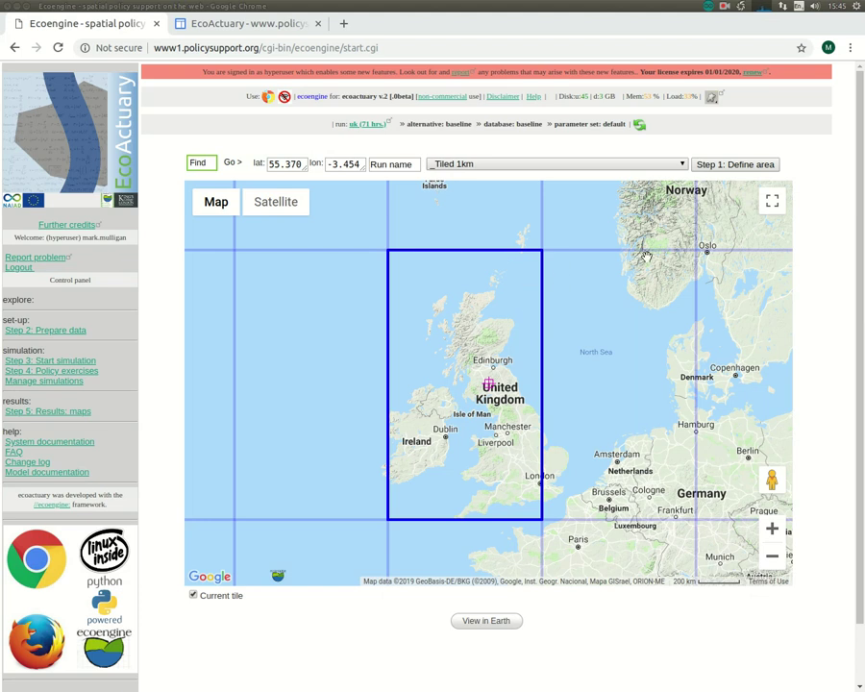
Step: Open the regions-of-interest form full screen and start a new rule-based zone of interest named protectedCA
click(711, 98)
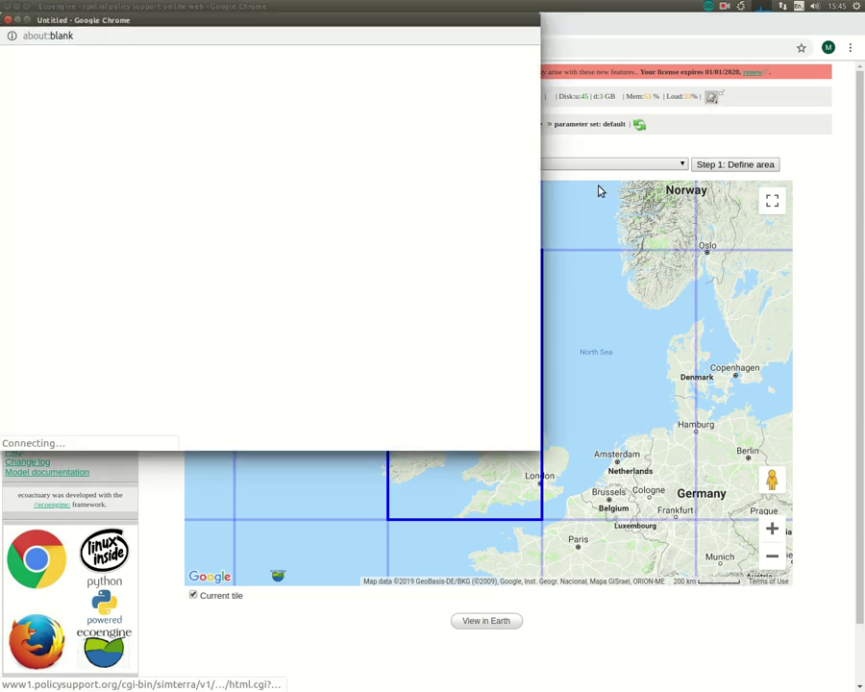
drag(265, 19, 365, 105)
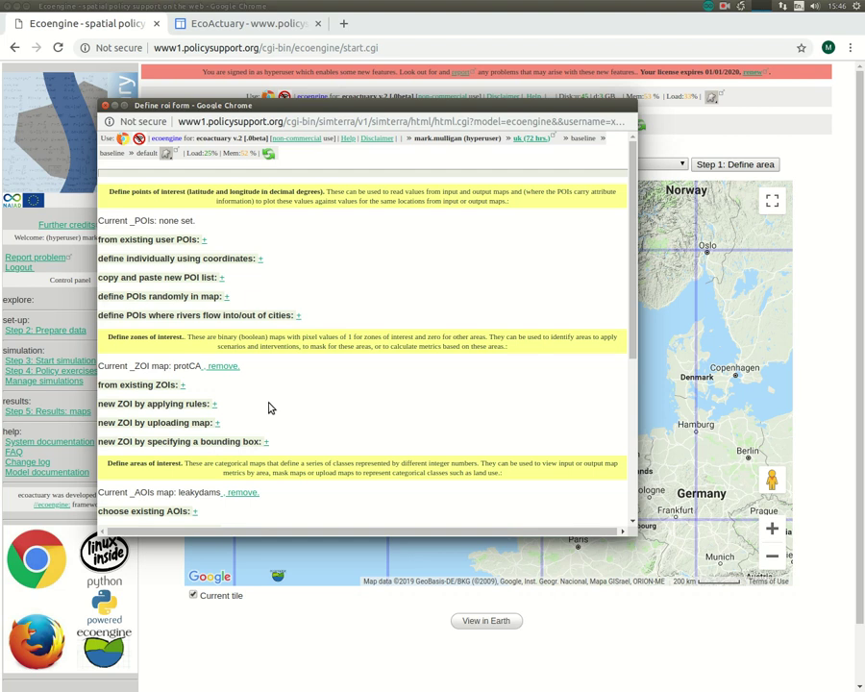
click(215, 404)
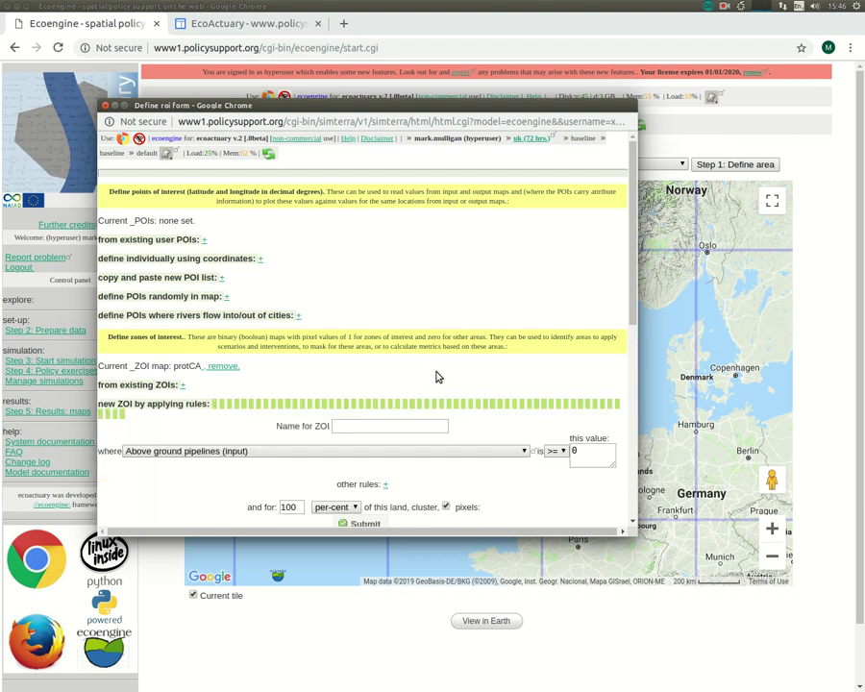
click(372, 426)
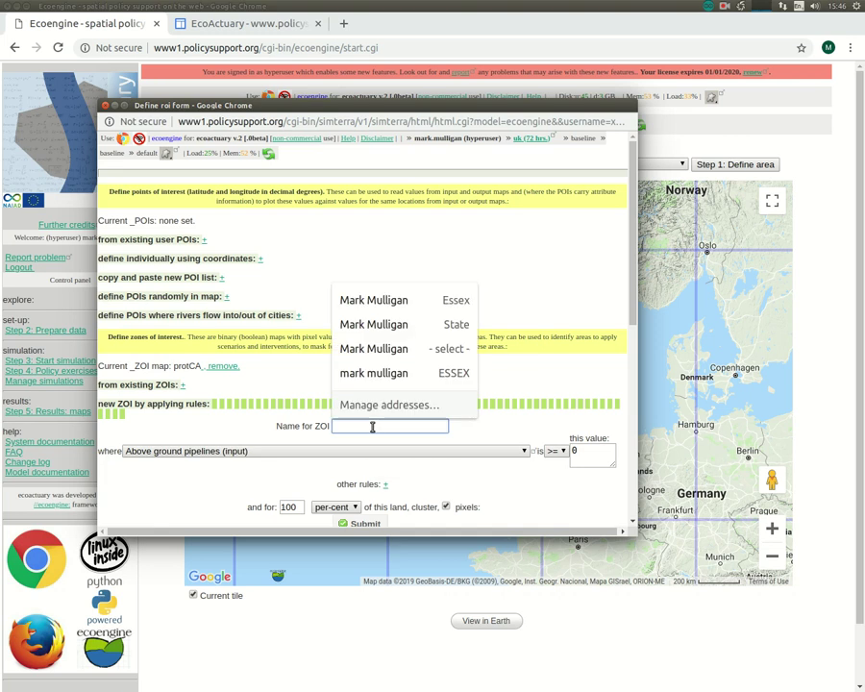
text(protectedCA)
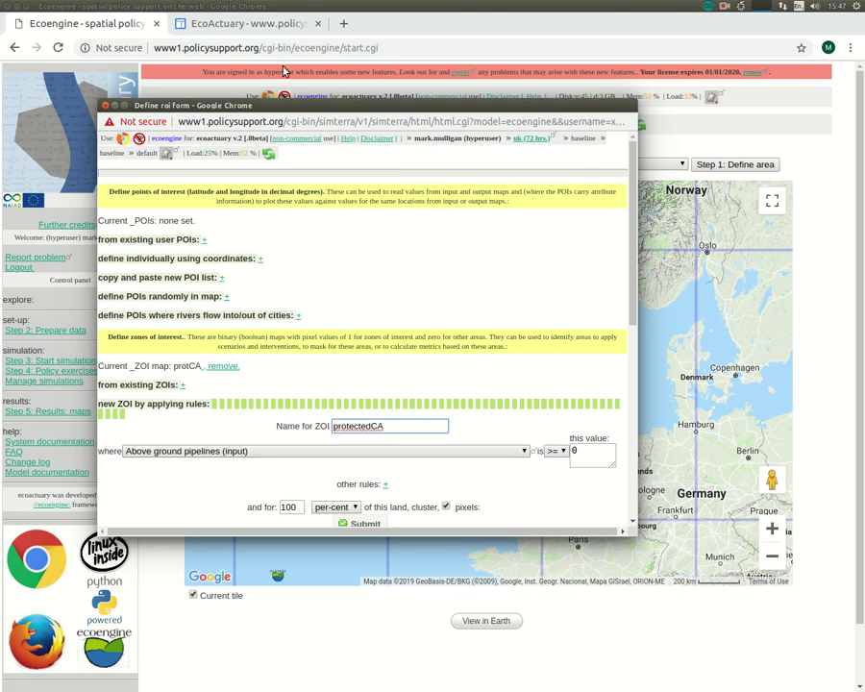
double_click(144, 105)
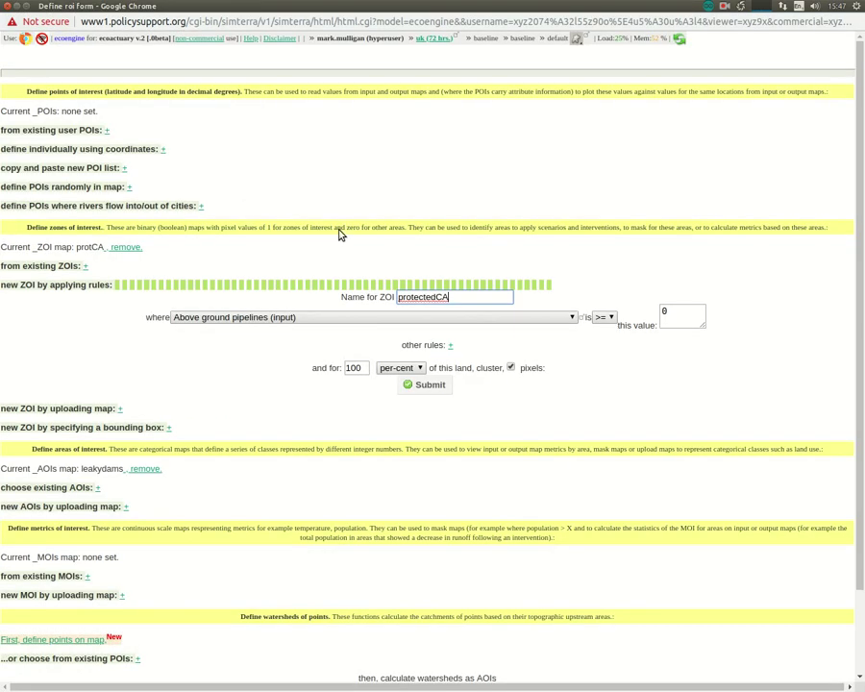
Step: Base the zone's first rule on the Protected areas (UNEP-WCMC WCPA) 2016 input
click(471, 318)
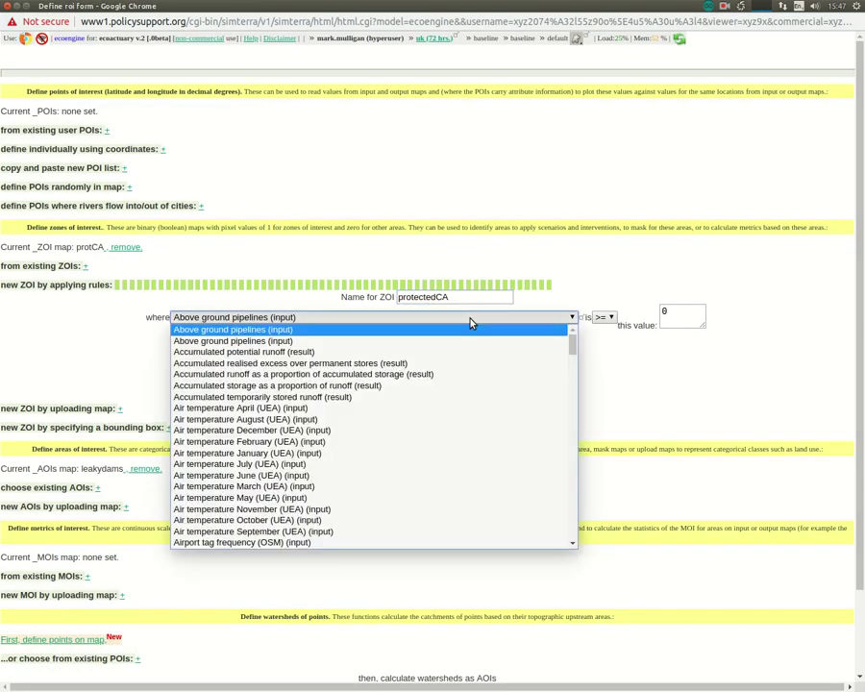
text(pro)
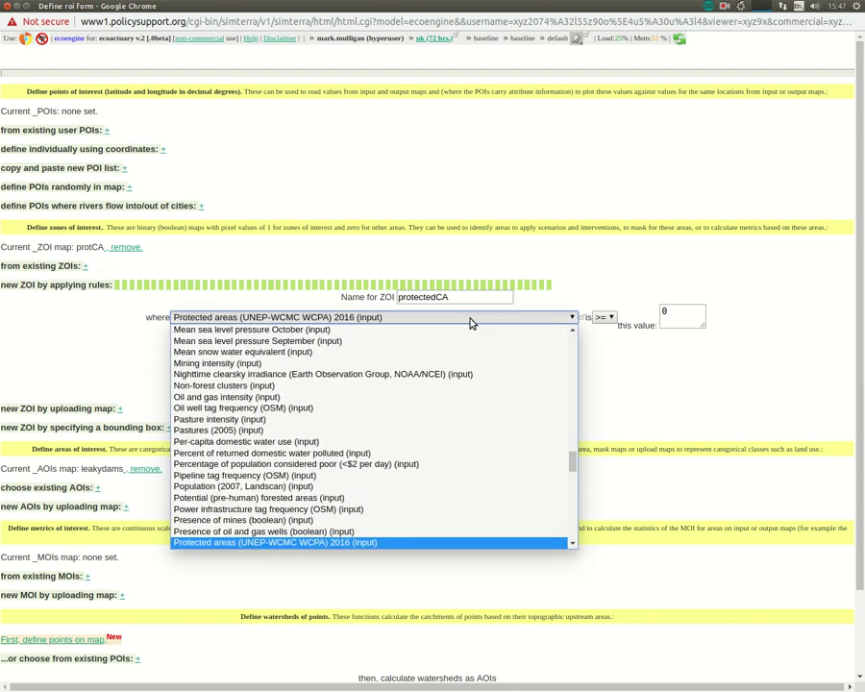
click(312, 543)
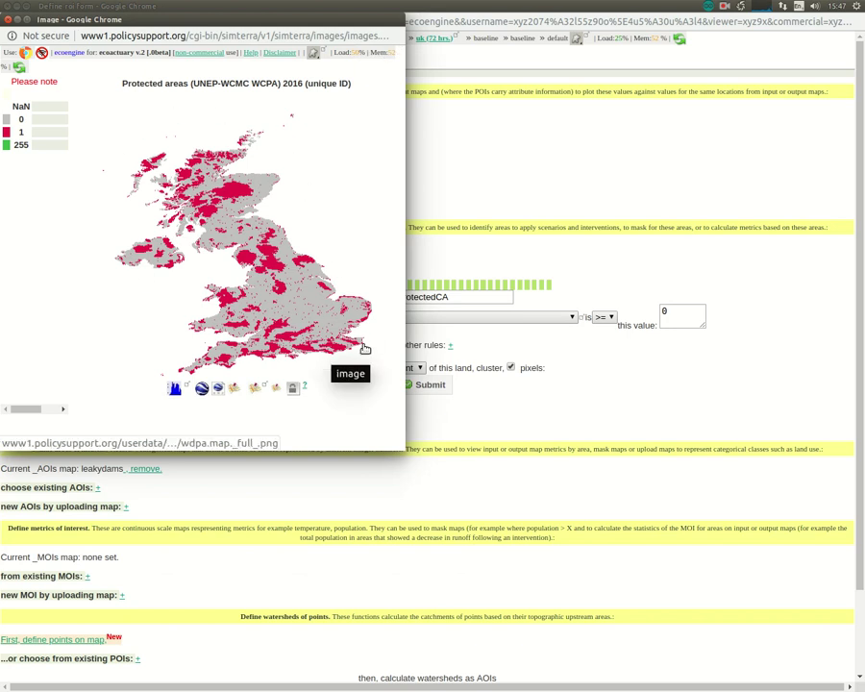
Step: Query the unique ID of the Chiltern Hills AONB on the protected areas Google Maps overlay, then close the overlay
click(255, 387)
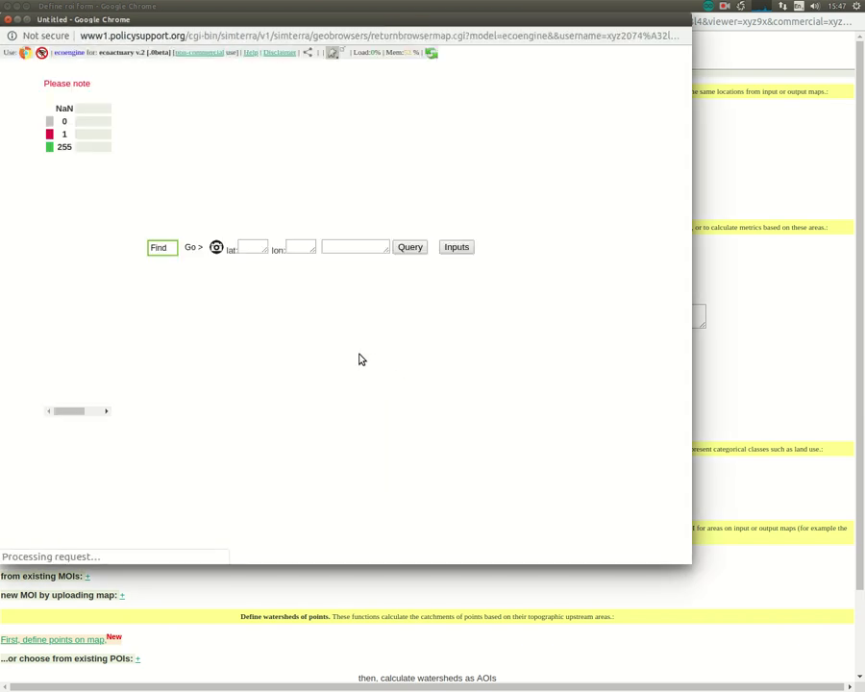
scroll(425, 403, up, 1)
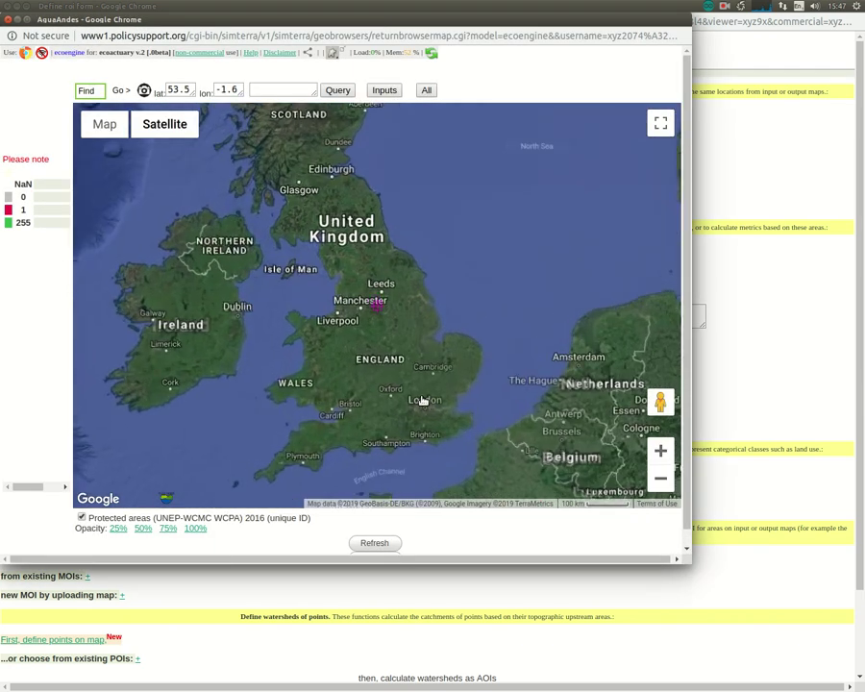
scroll(425, 403, up, 1)
scroll(424, 401, up, 1)
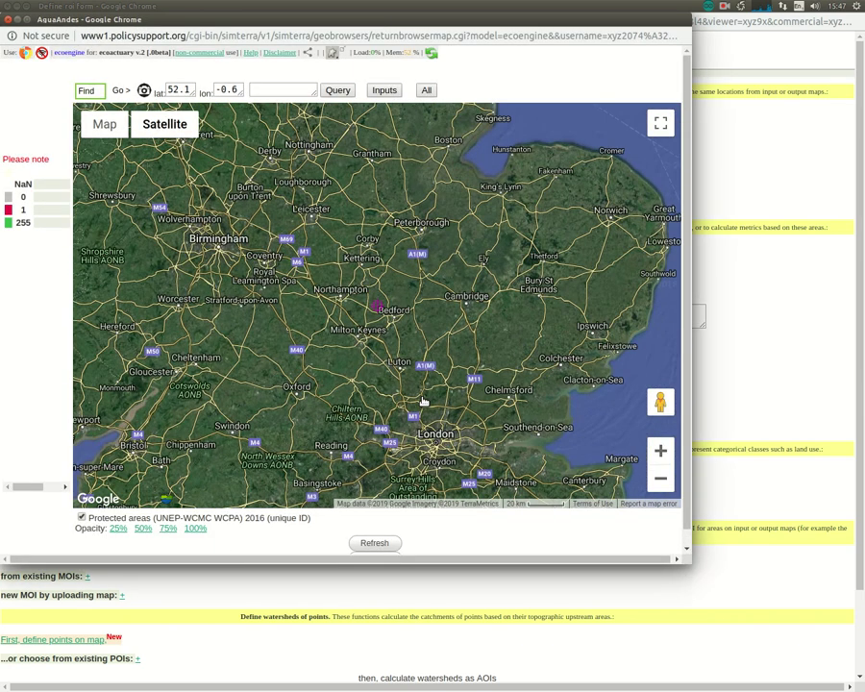
scroll(423, 402, up, 1)
drag(386, 392, 398, 320)
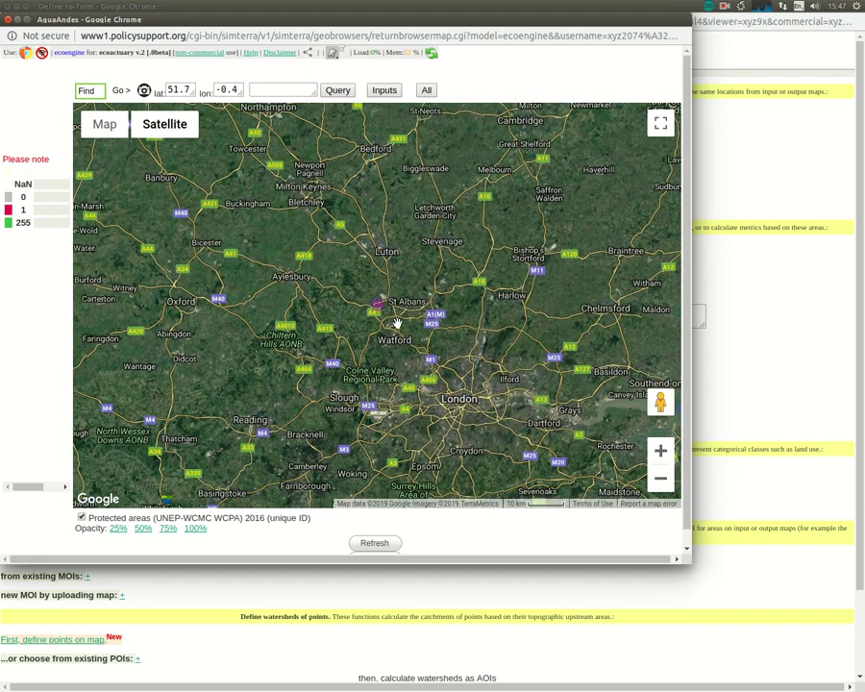
drag(297, 342, 475, 325)
scroll(382, 353, up, 1)
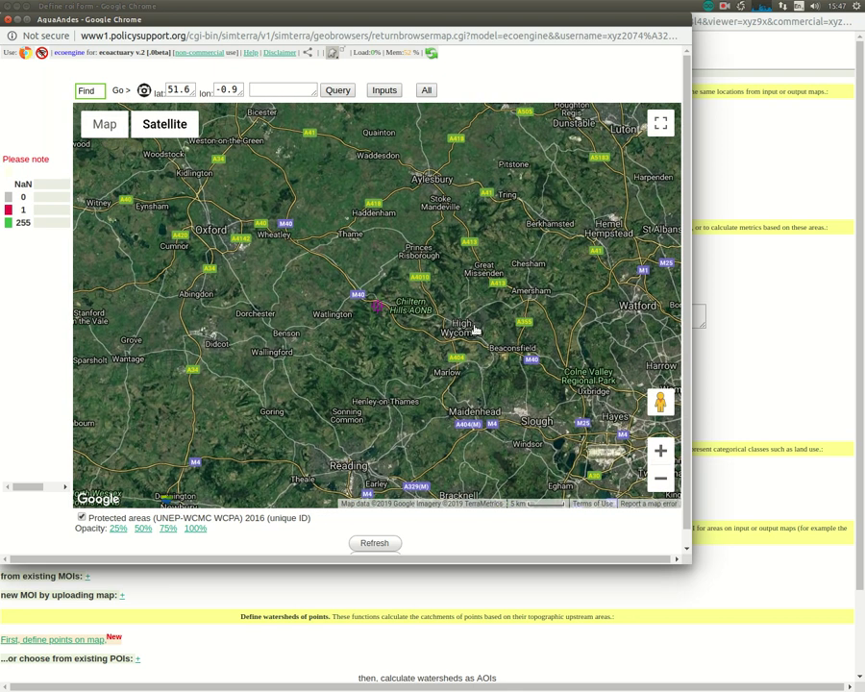
click(336, 90)
drag(270, 20, 283, 160)
double_click(286, 232)
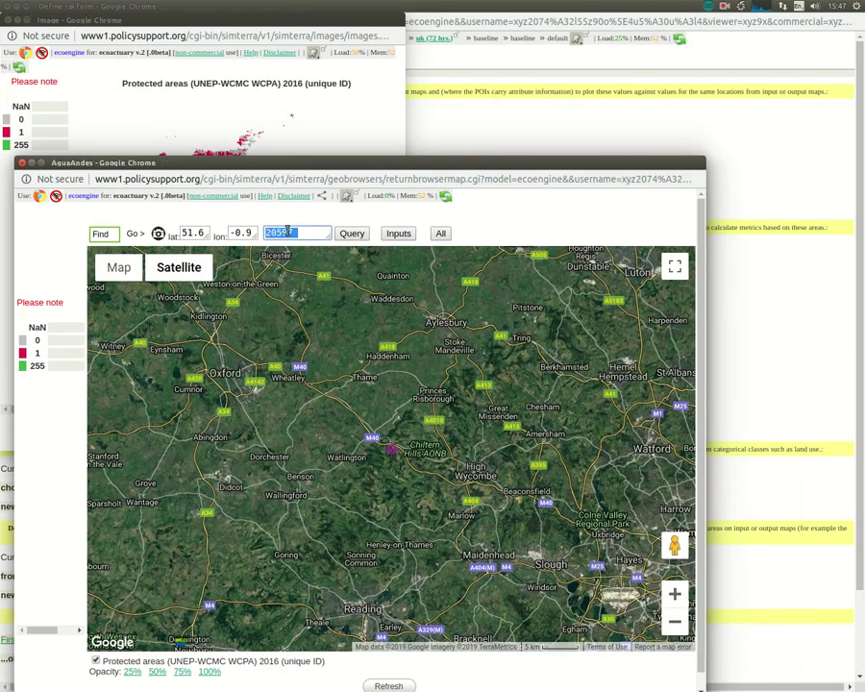
click(24, 166)
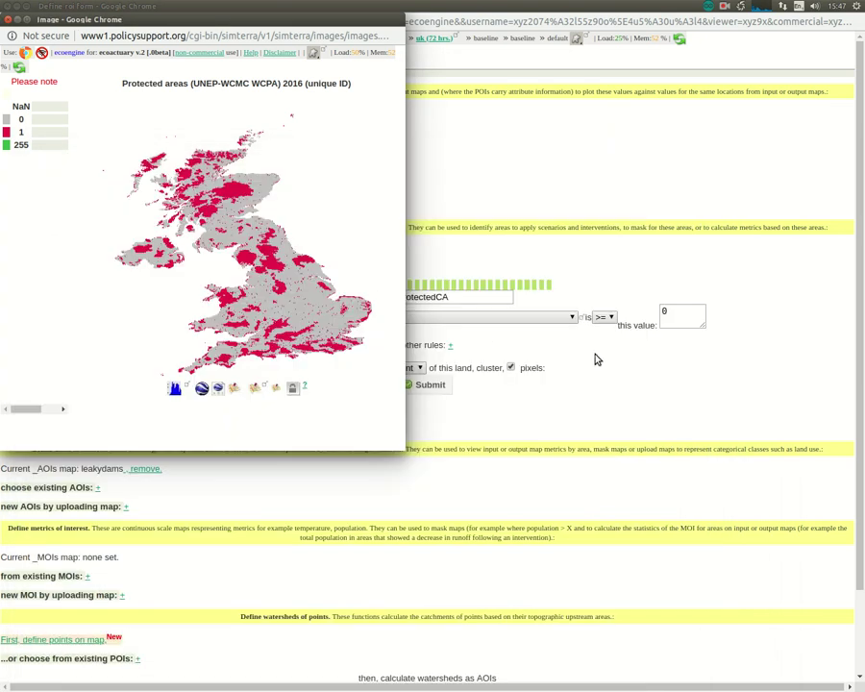
Step: Set the protected areas rule to equal the value 20597
click(634, 364)
click(604, 316)
click(613, 338)
double_click(662, 311)
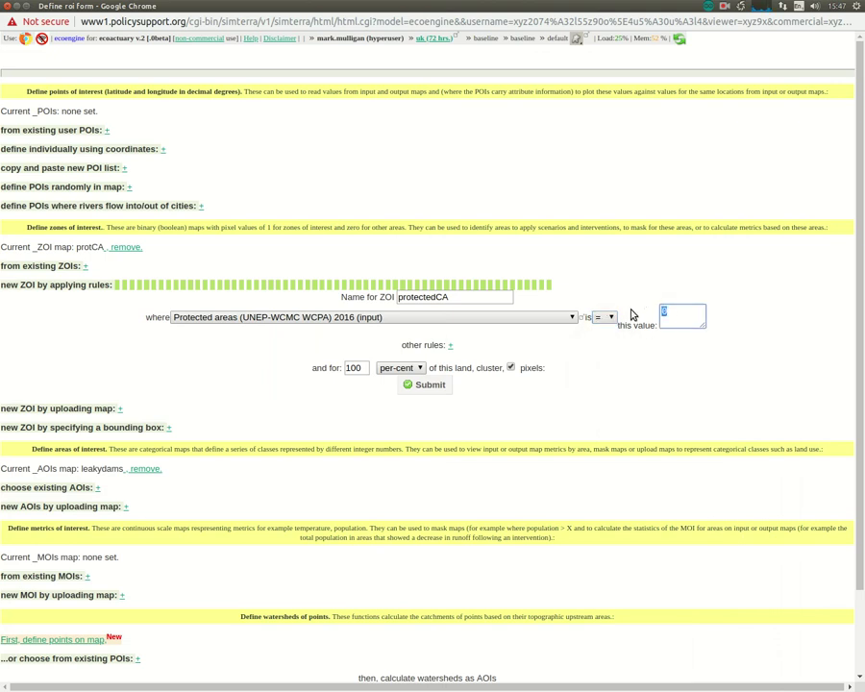
text(20597)
Step: Add a second zone rule joined with "and", based on the Croplands (2005) input
click(452, 347)
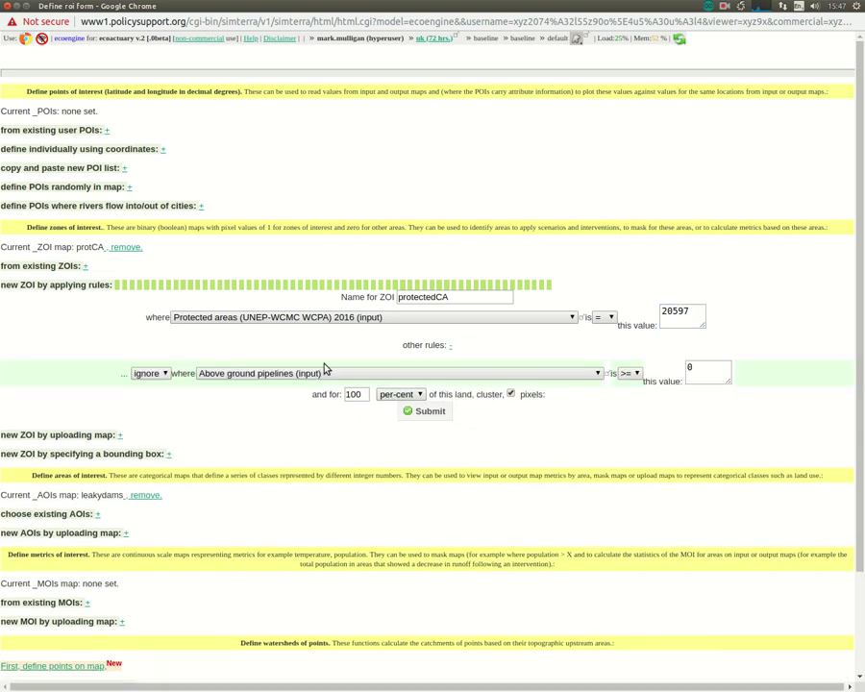
click(164, 375)
click(161, 407)
click(227, 379)
text(cr)
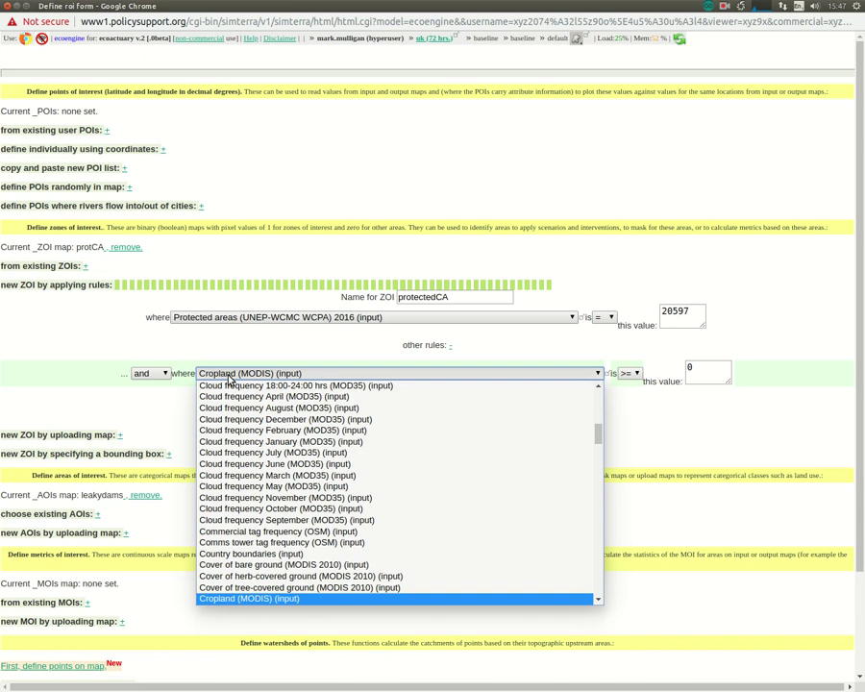
scroll(294, 519, down, 2)
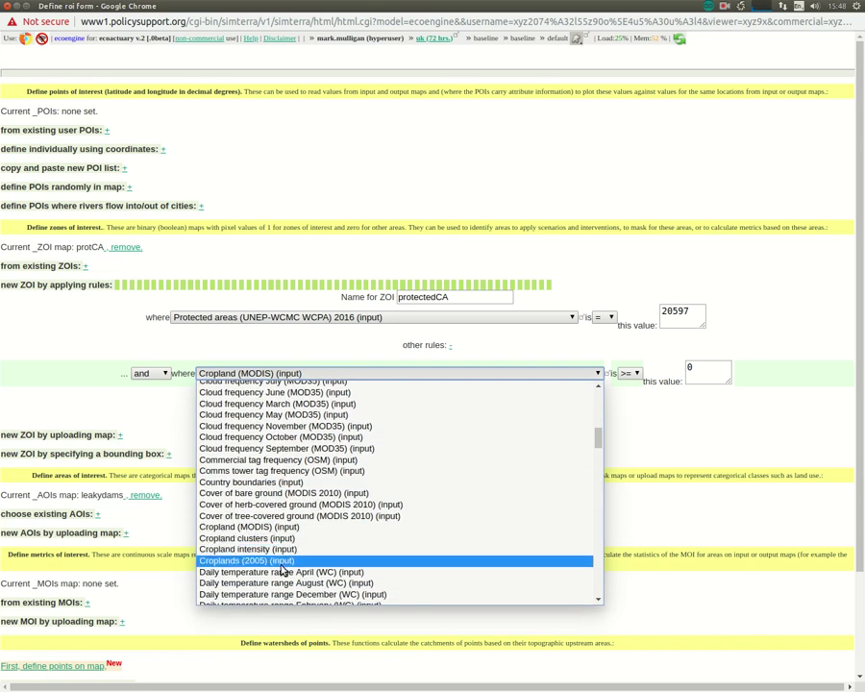
click(281, 565)
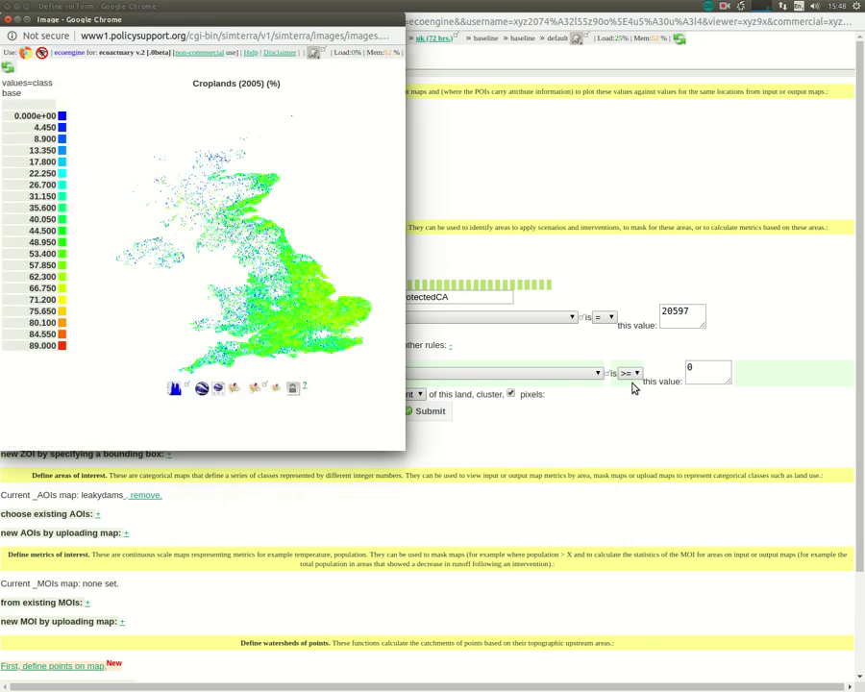
Step: Set the croplands rule to greater than 0.5 and submit the protectedCA zone of interest
click(629, 373)
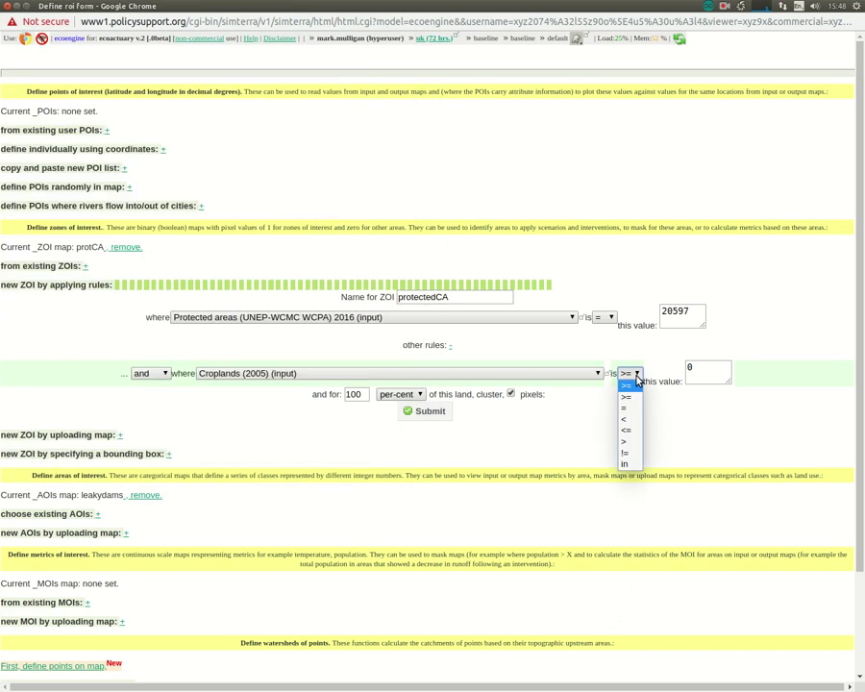
click(634, 441)
click(714, 366)
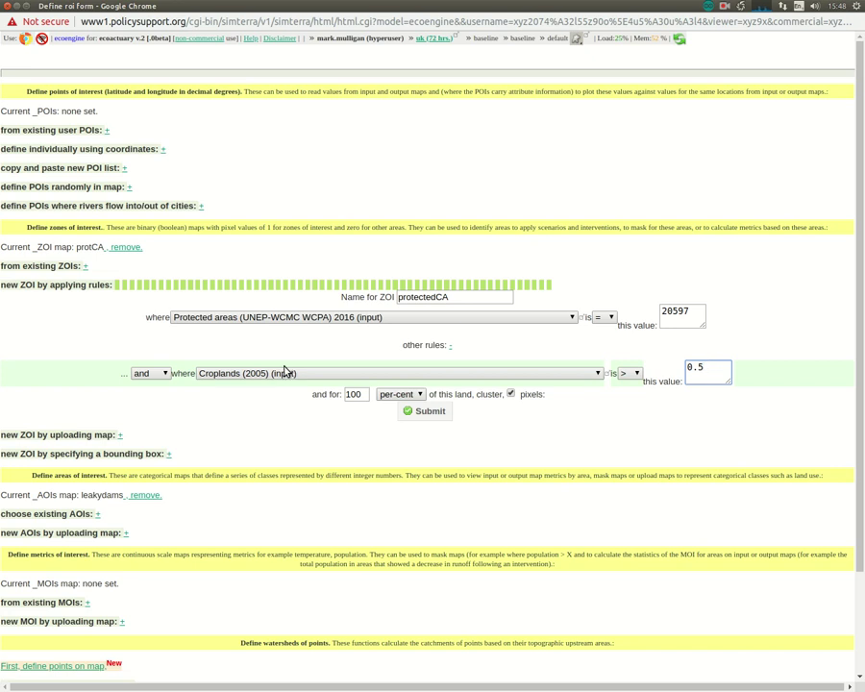
click(436, 411)
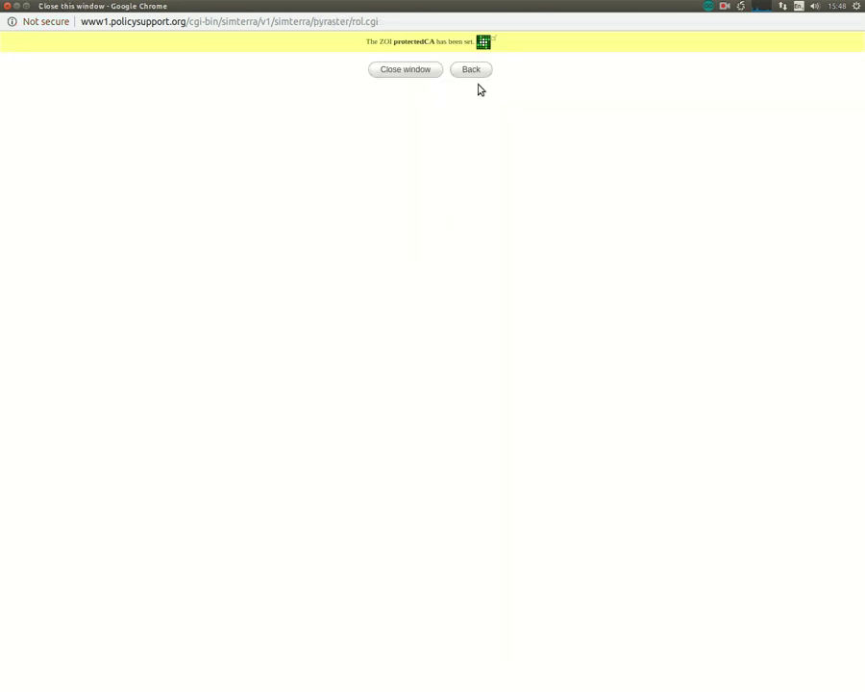
Step: Examine the extent of the protectedCA zone around the Chilterns on its Google Maps overlay, then close the overlay
click(484, 44)
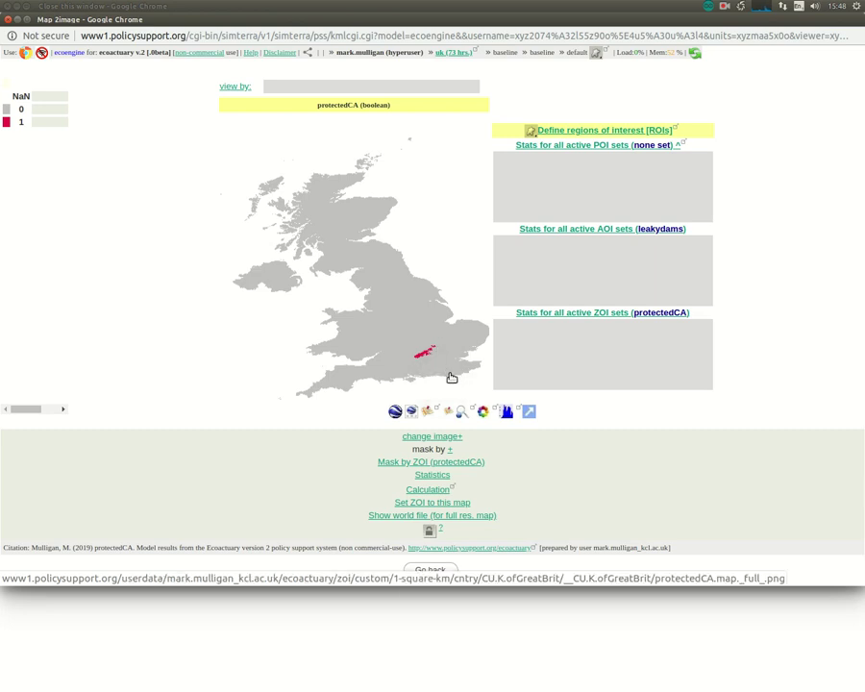
click(432, 412)
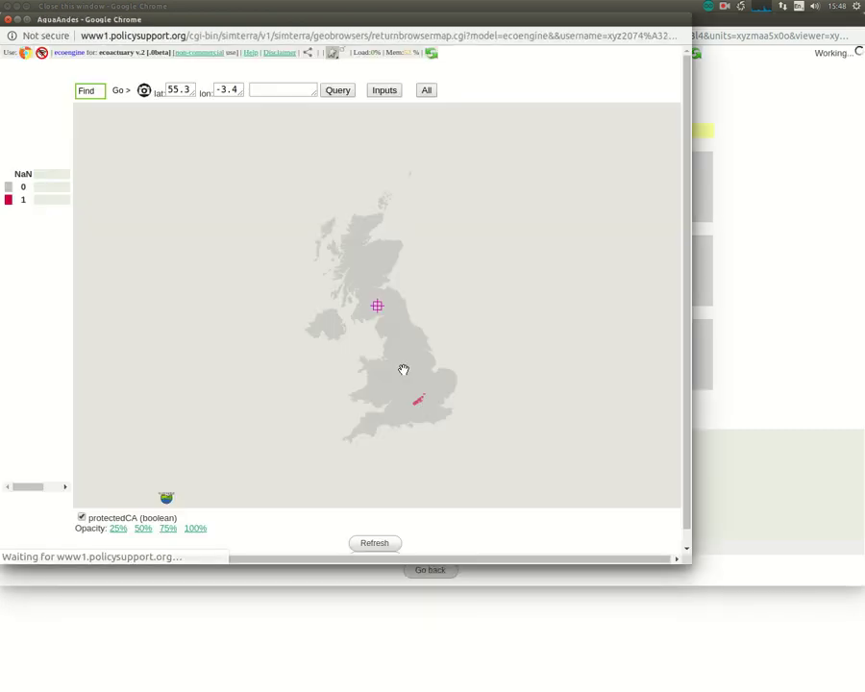
scroll(433, 394, up, 3)
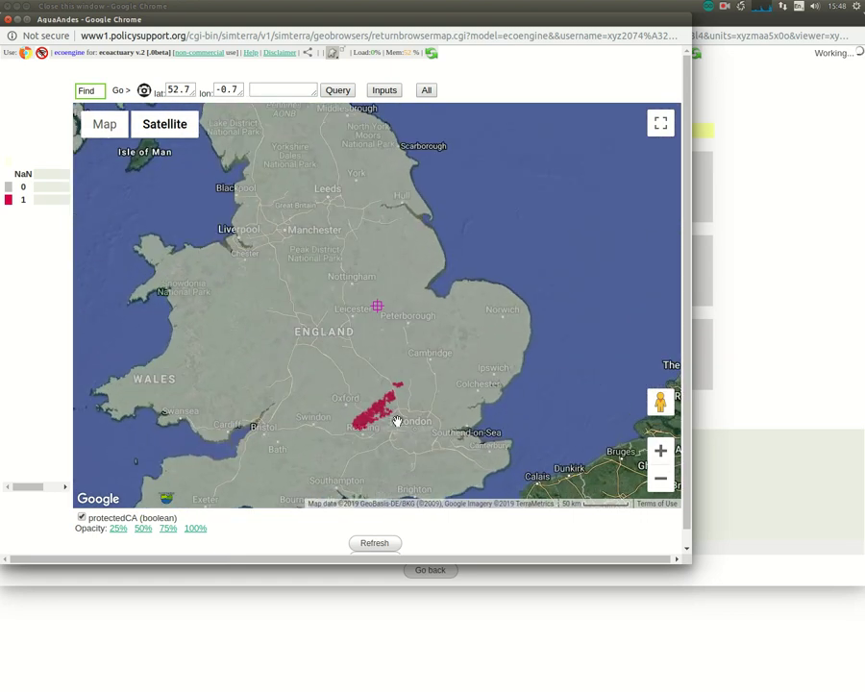
drag(379, 413, 379, 376)
scroll(379, 377, up, 1)
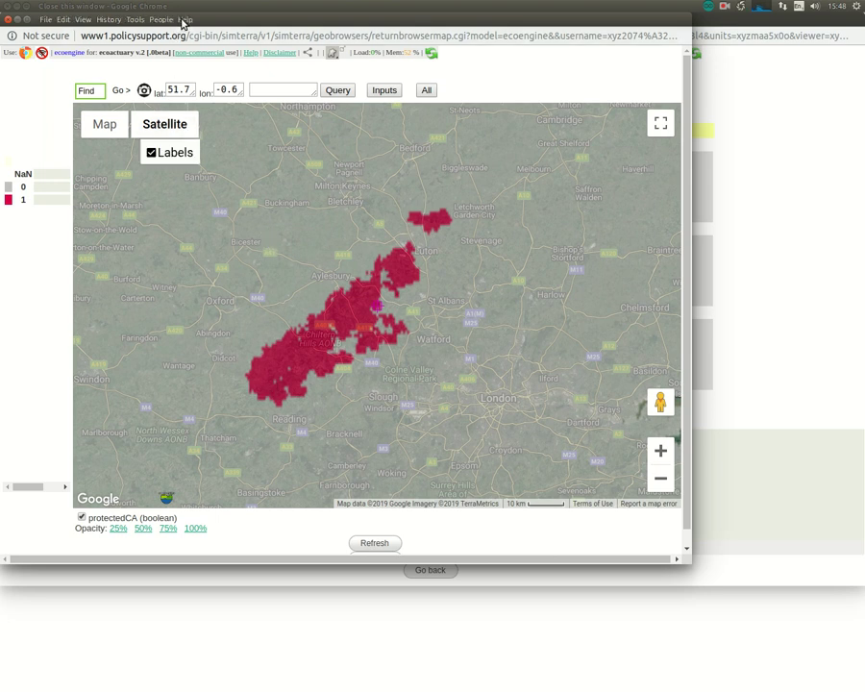
drag(214, 19, 288, 89)
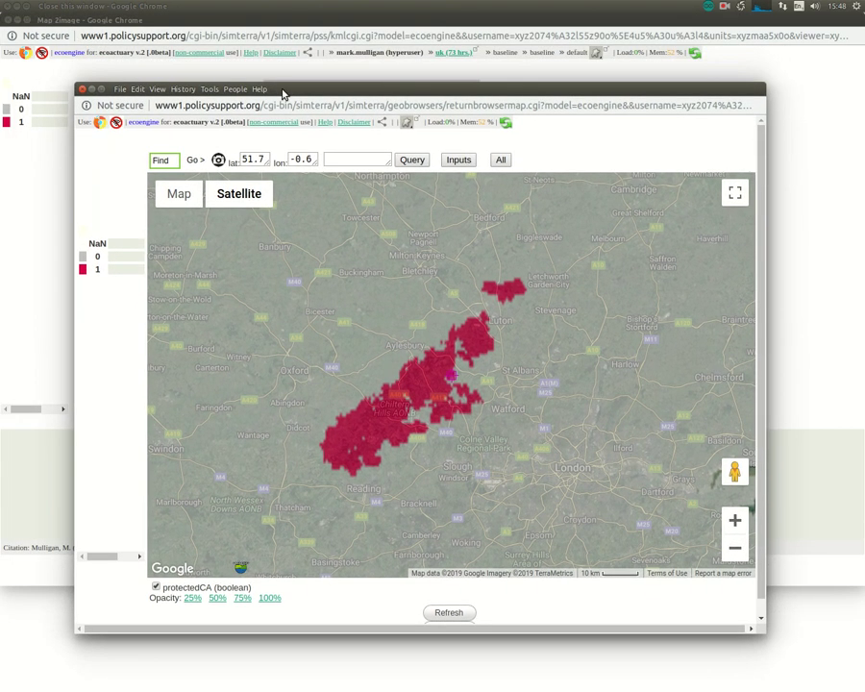
click(82, 94)
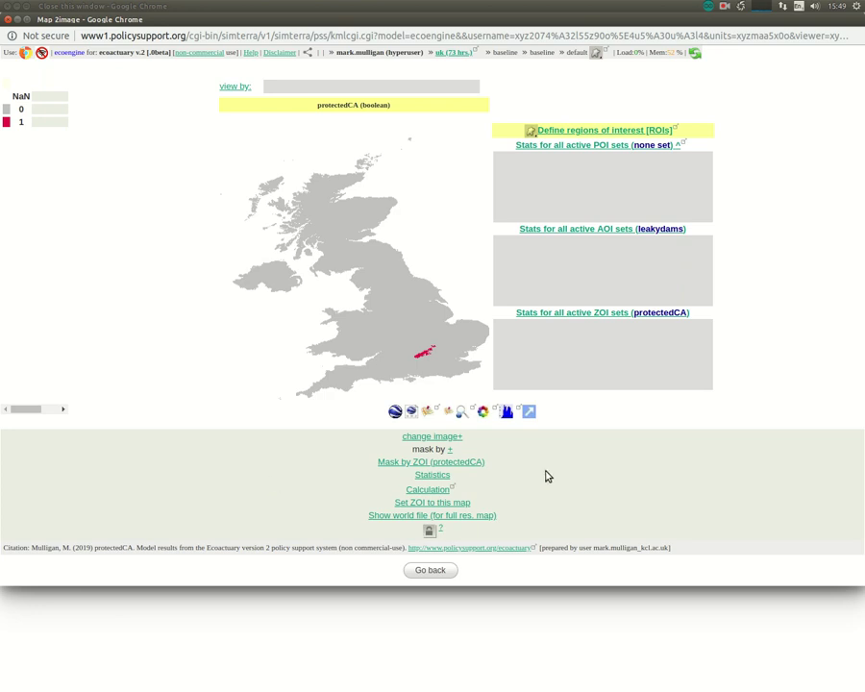
Step: Calculate the remote sensing-based hydrological footprint of the protectedCA map, abandoning the model results-based calculation
click(435, 488)
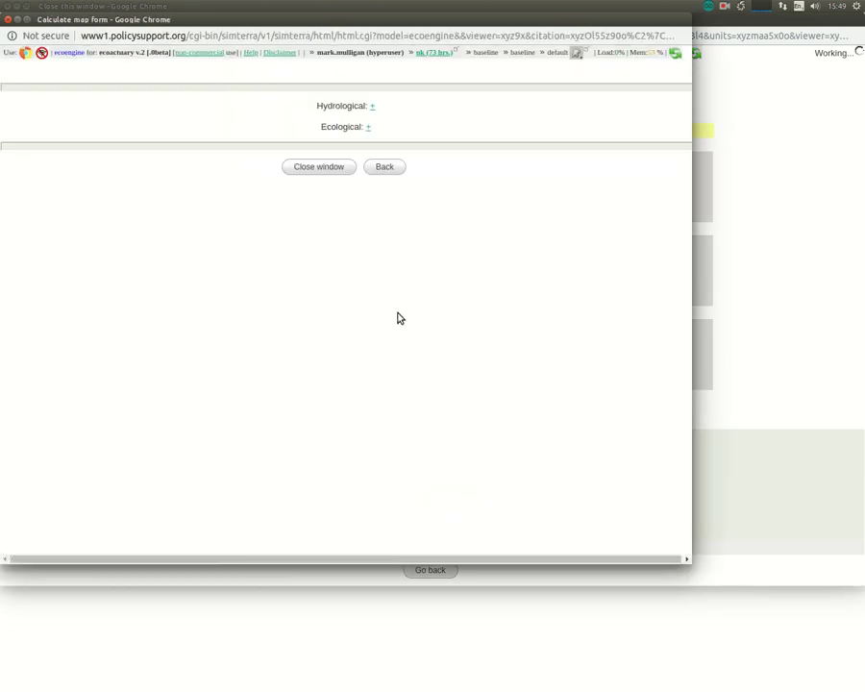
click(374, 107)
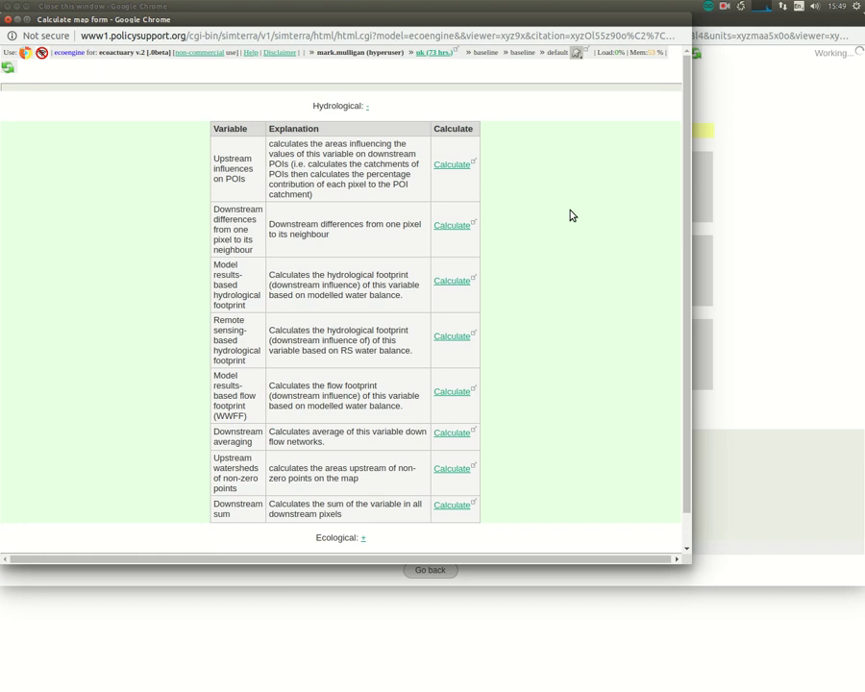
click(455, 283)
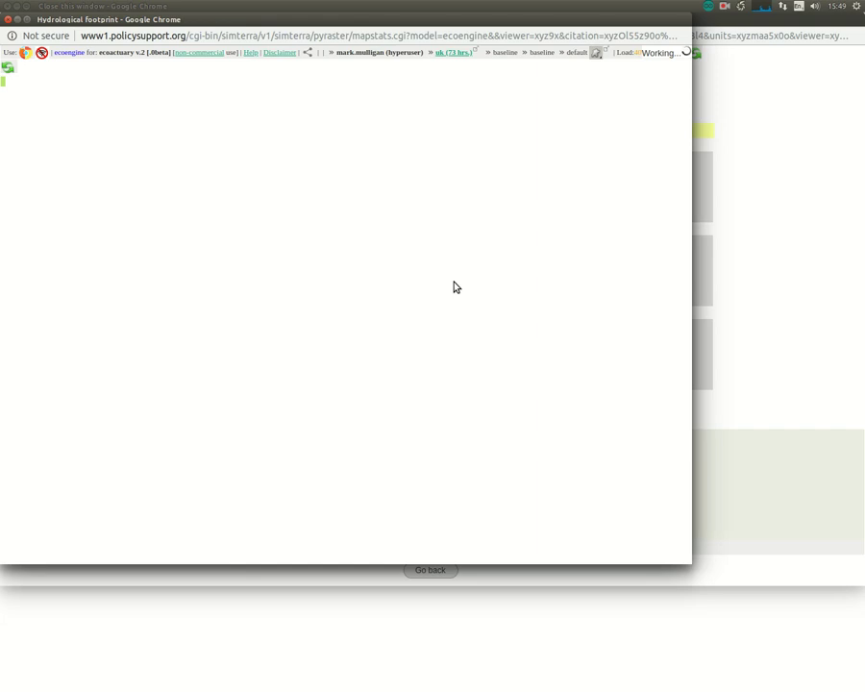
click(8, 19)
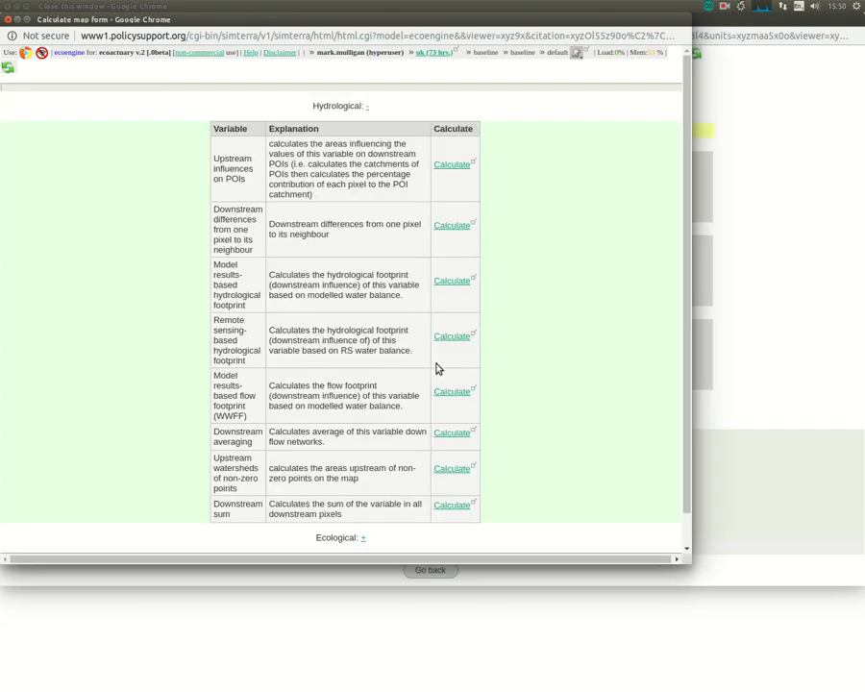
click(460, 338)
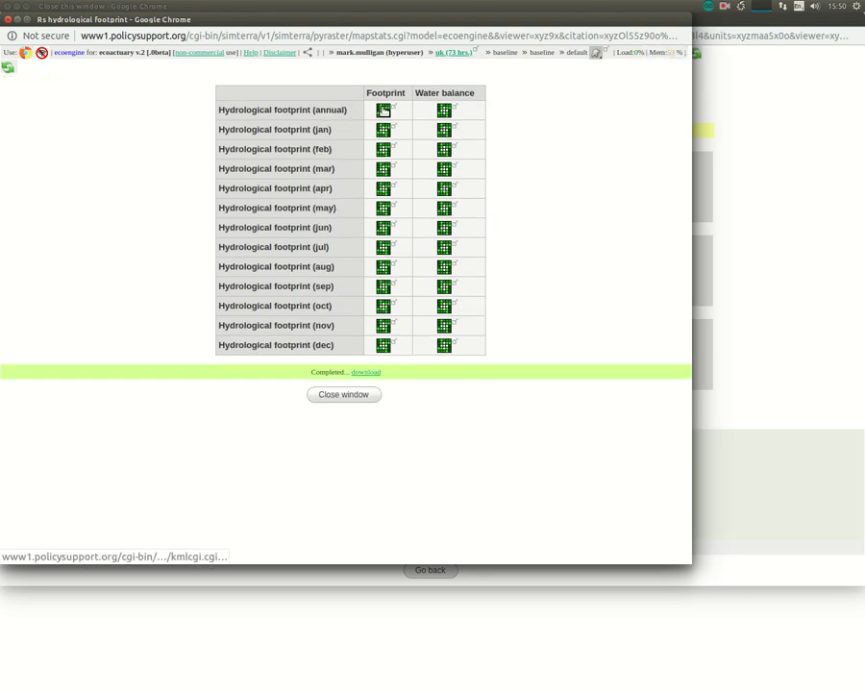
Step: Show the annual hydrological footprint map as a Google Maps overlay over southern England at 100% opacity
click(382, 112)
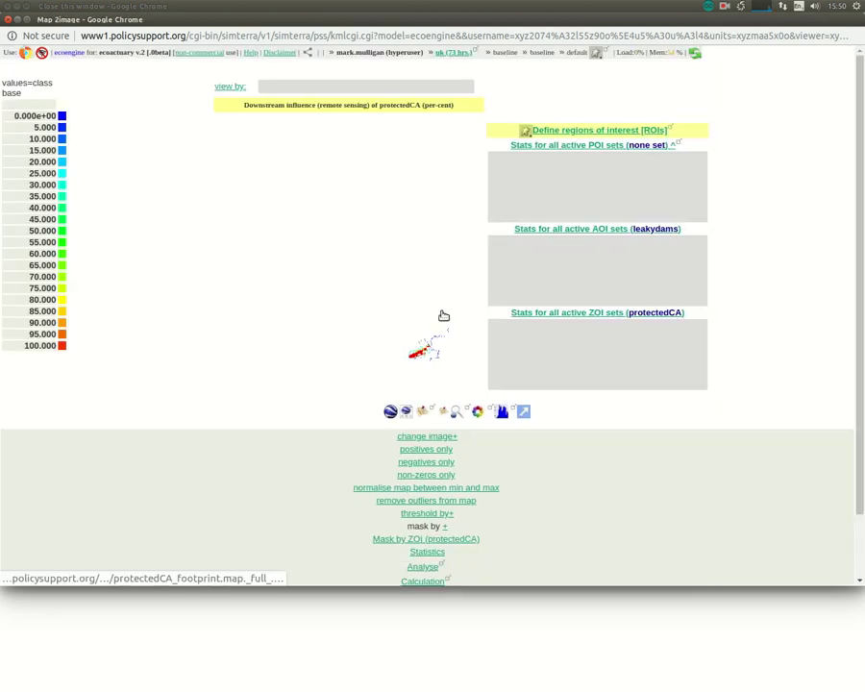
click(423, 411)
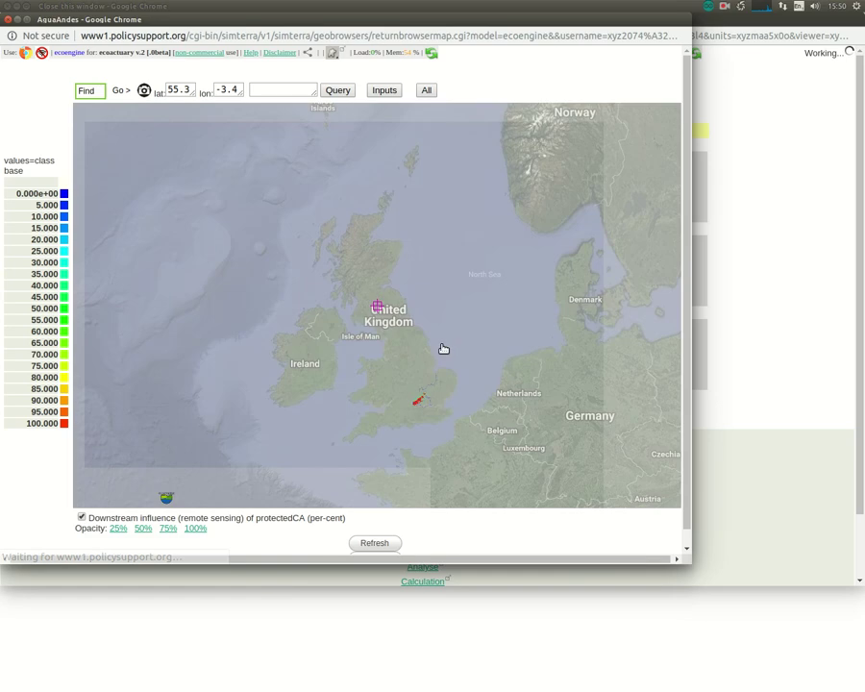
scroll(432, 406, up, 4)
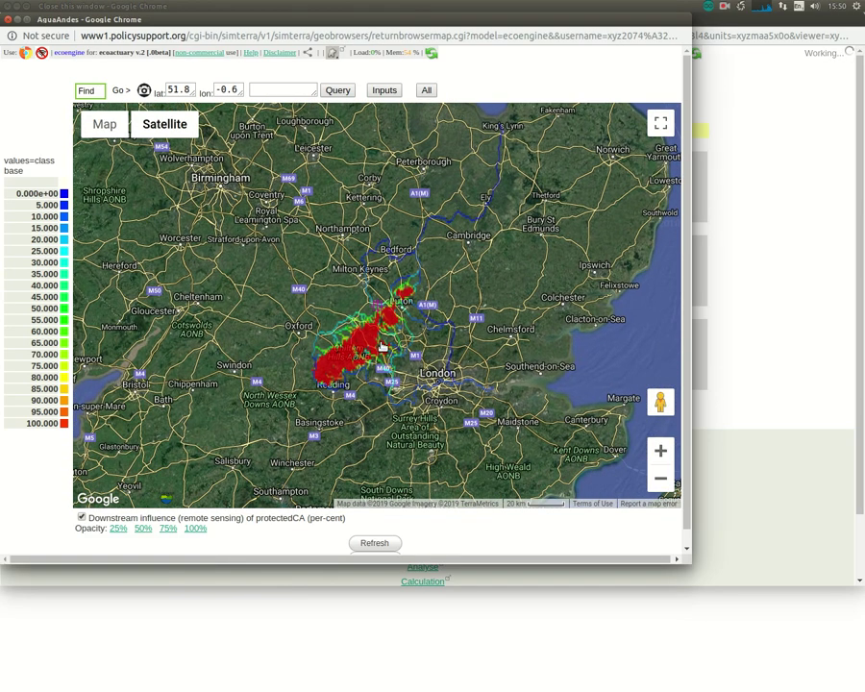
click(196, 529)
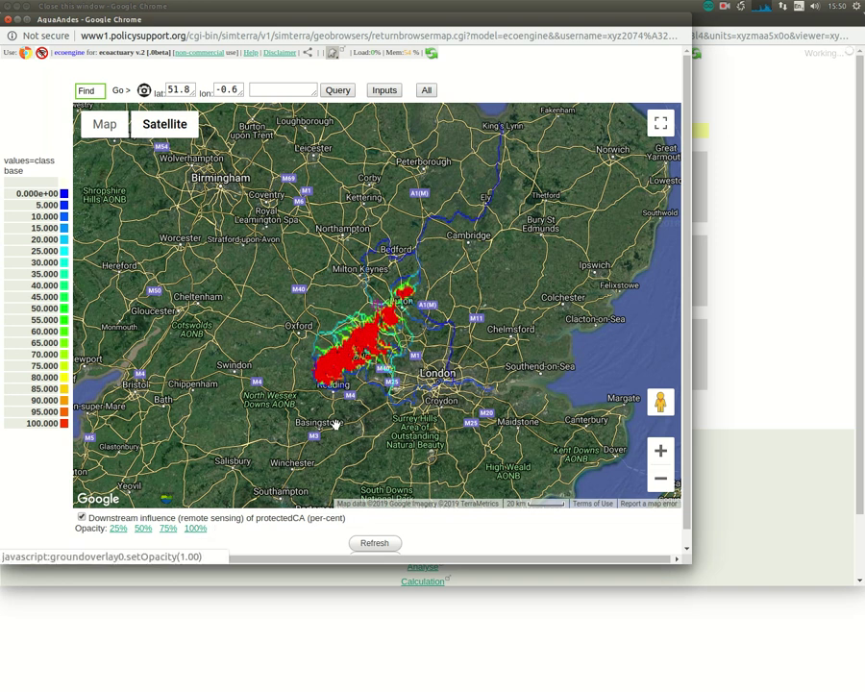
Step: Query the downstream influence of protectedCA on the river at St Albans
drag(385, 355, 372, 364)
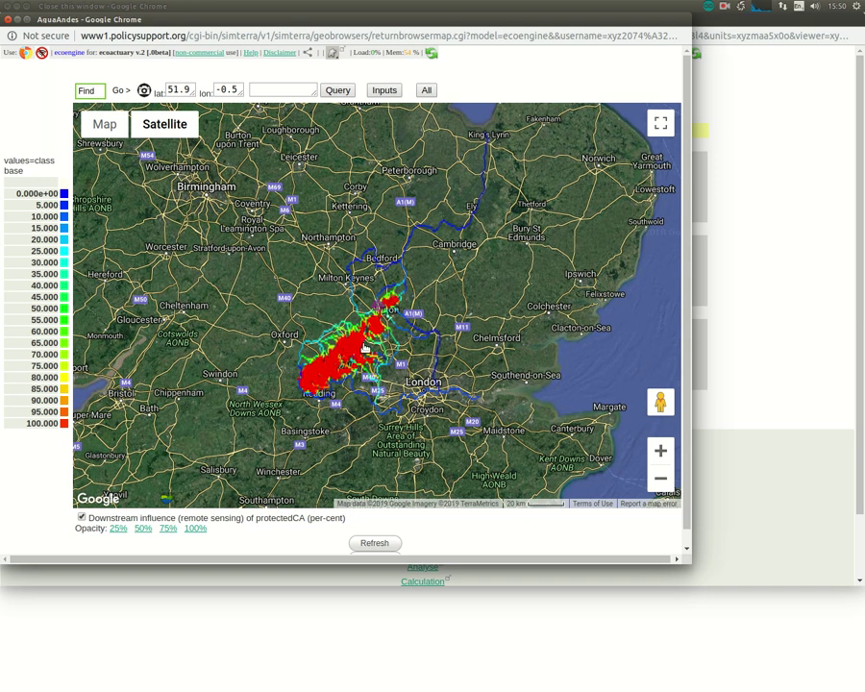
scroll(351, 348, up, 1)
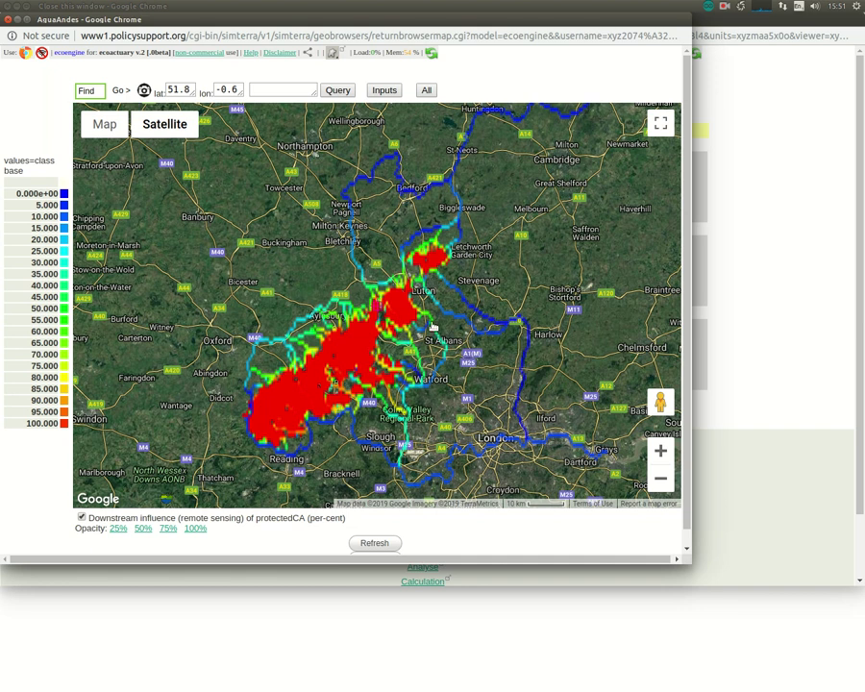
scroll(459, 352, up, 1)
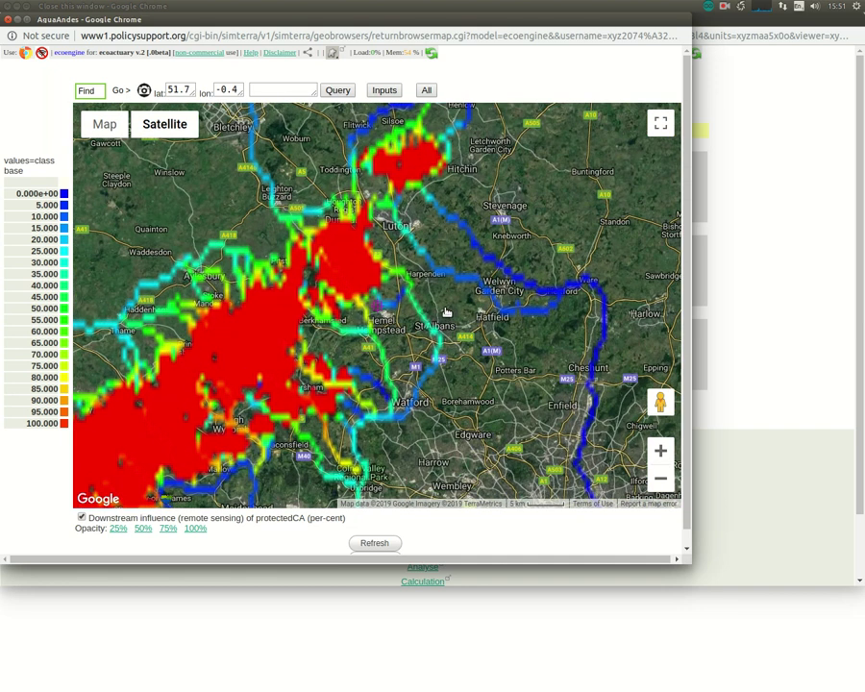
drag(411, 329, 399, 303)
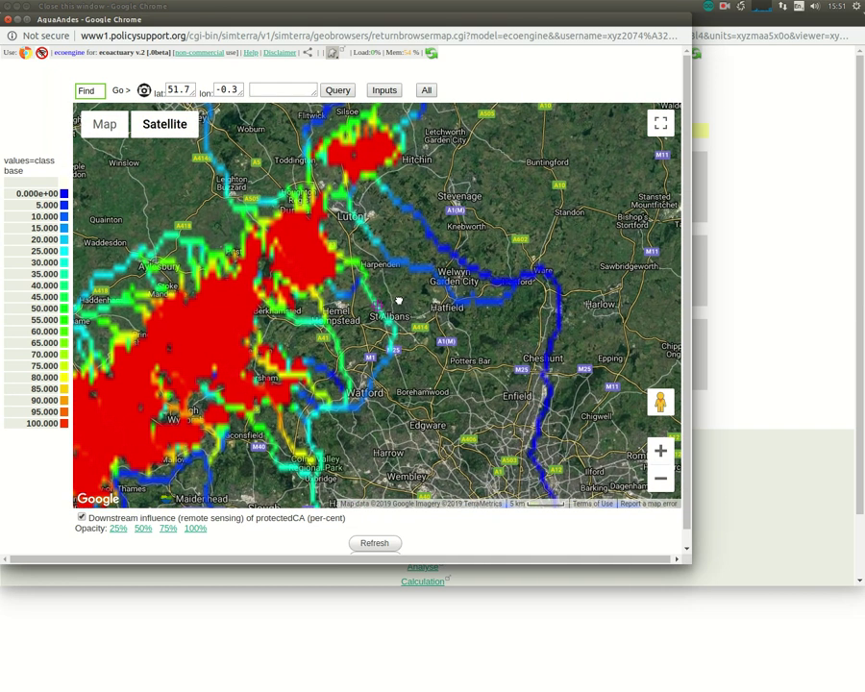
click(338, 91)
scroll(400, 327, up, 1)
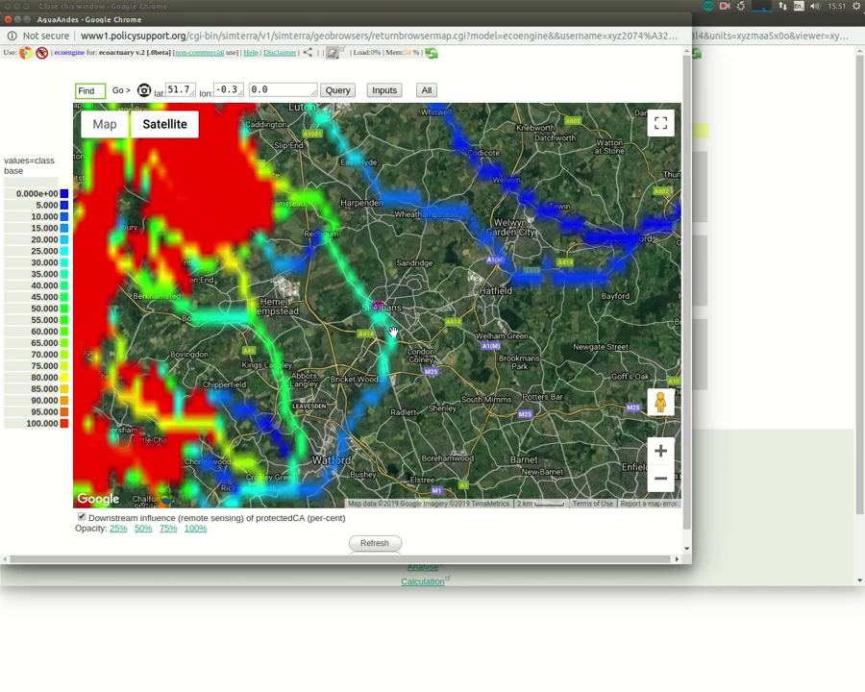
drag(388, 330, 380, 317)
click(340, 90)
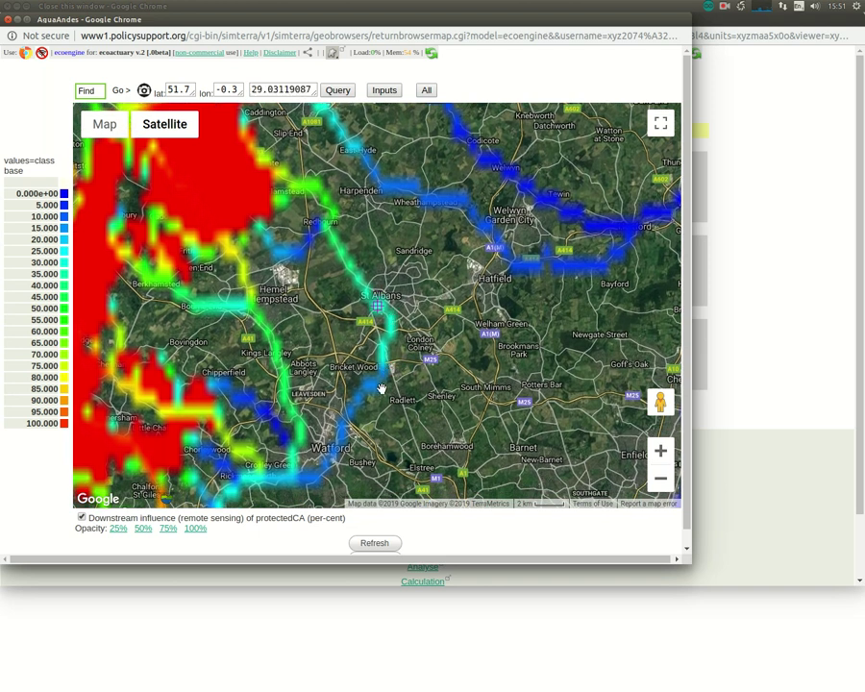
Step: Follow the footprint downstream and query the influence of protectedCA on the Thames in central London
drag(381, 396, 373, 317)
scroll(385, 344, down, 1)
drag(390, 383, 375, 329)
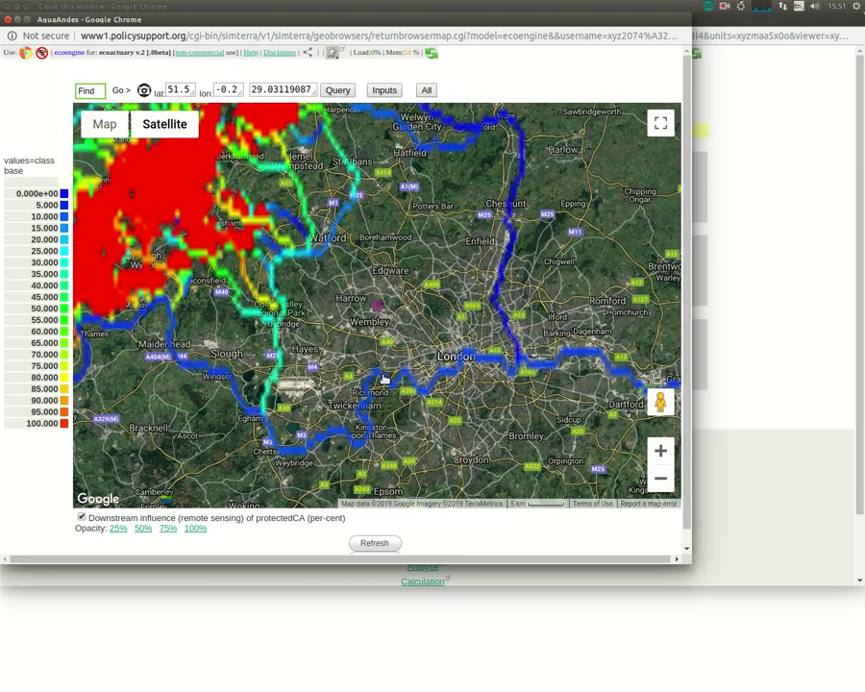
scroll(383, 377, up, 1)
drag(436, 373, 368, 313)
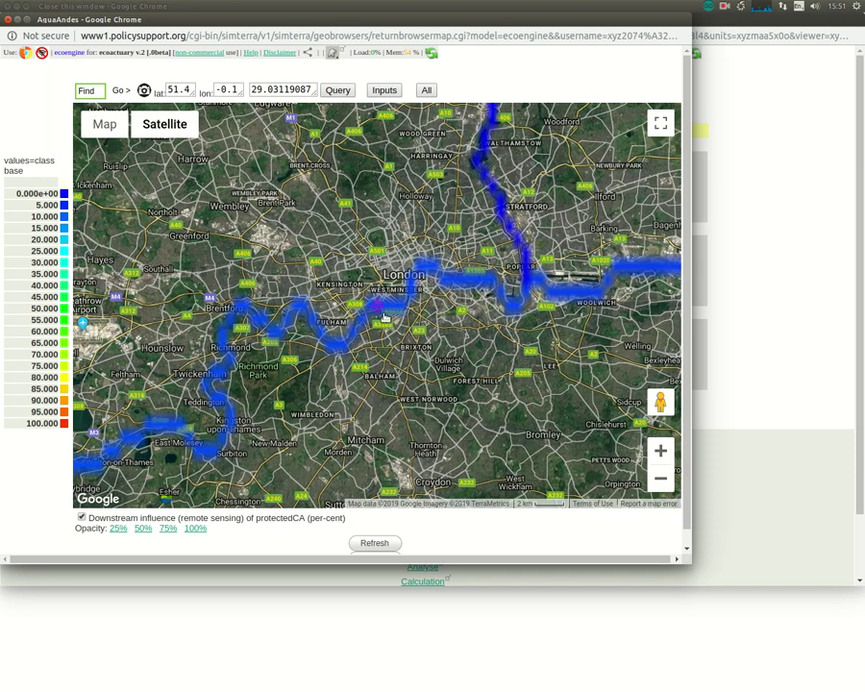
click(345, 93)
Step: Review the whole footprint from the Chilterns to the Thames estuary, then close the overlay, footprint map and results table
scroll(343, 256, down, 3)
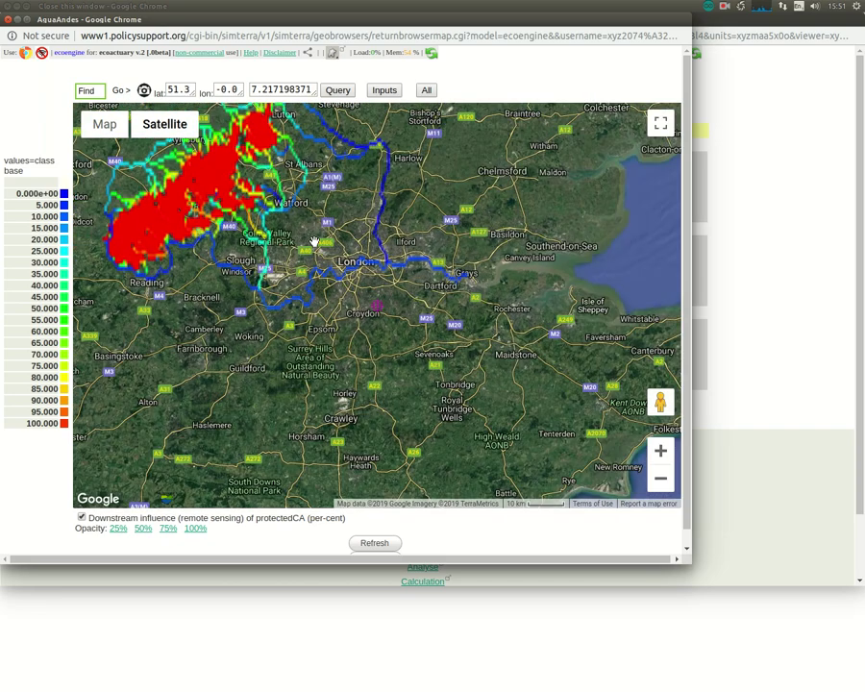
drag(345, 288, 360, 308)
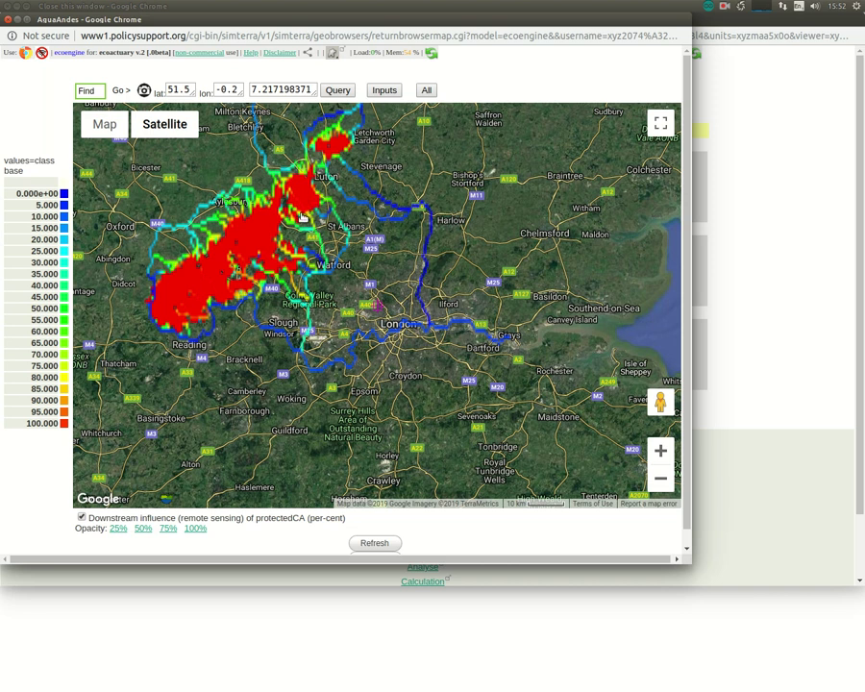
click(8, 21)
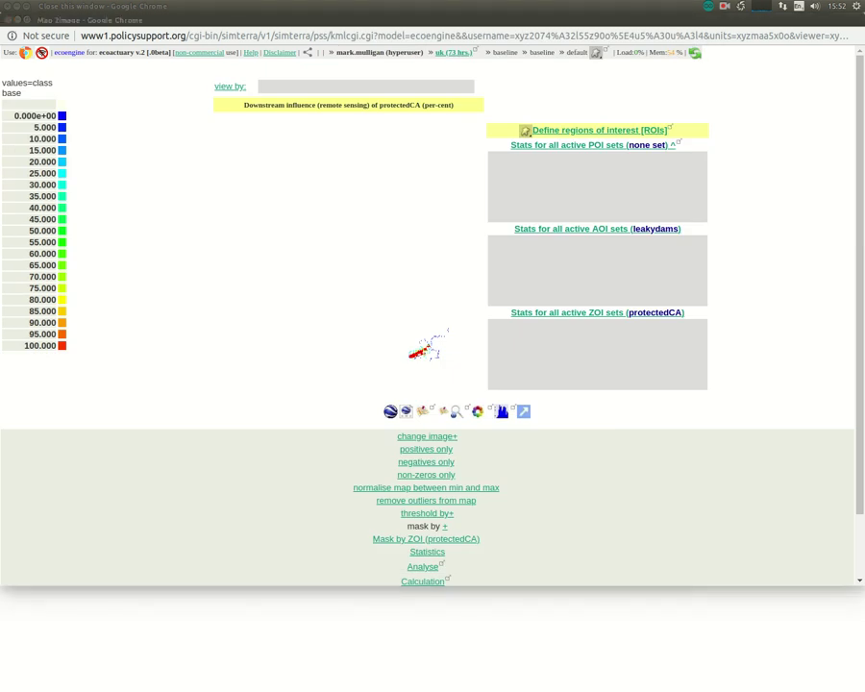
click(9, 21)
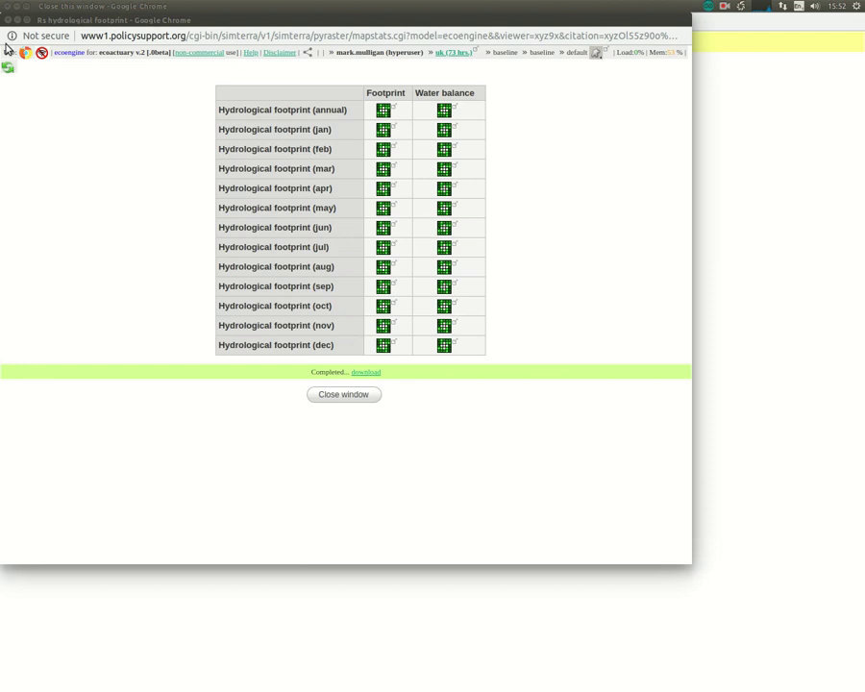
click(7, 20)
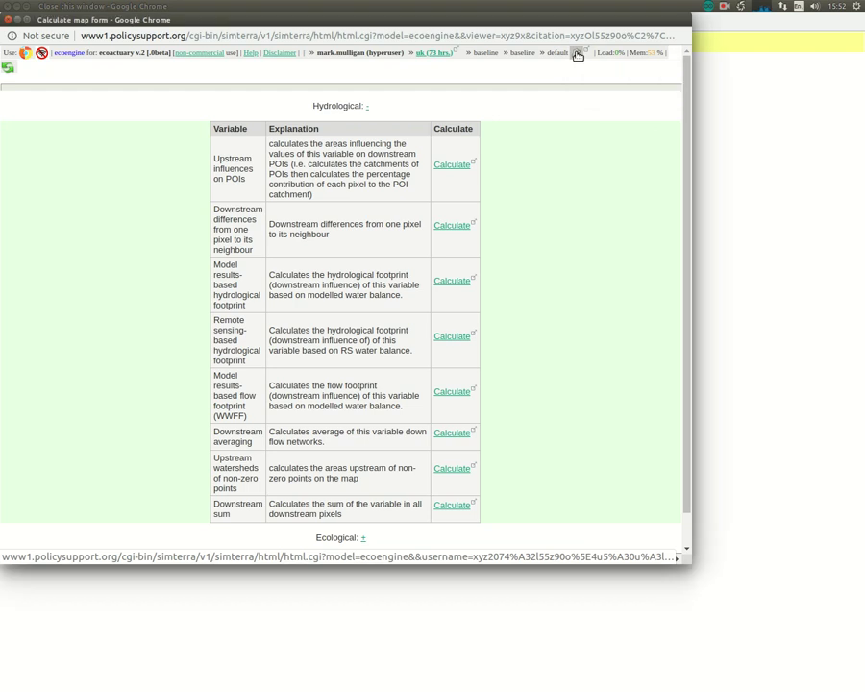
Step: Open the regions of interest form and expand the option for pasting a new list of points of interest
click(577, 56)
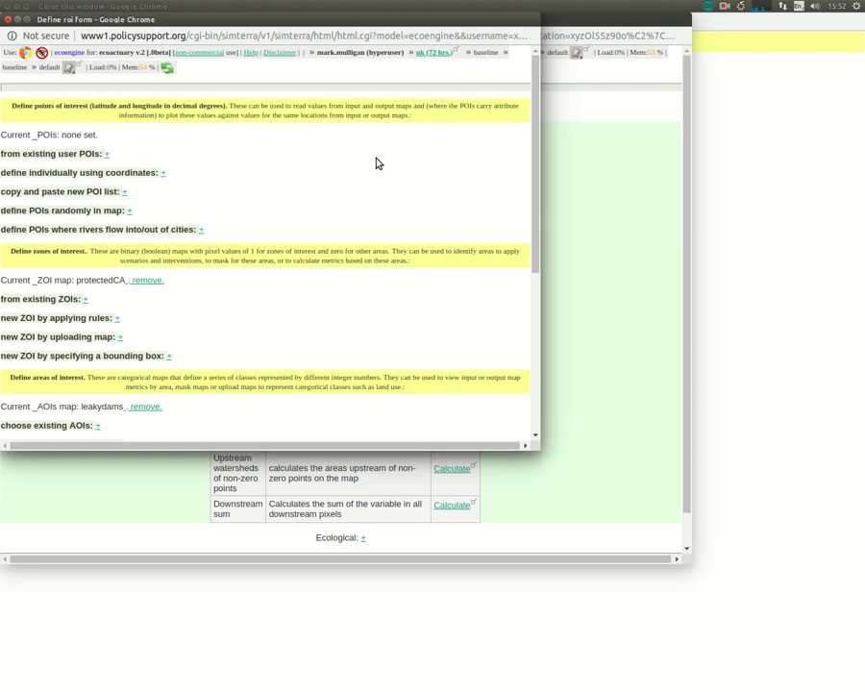
scroll(346, 163, down, 3)
scroll(341, 171, down, 2)
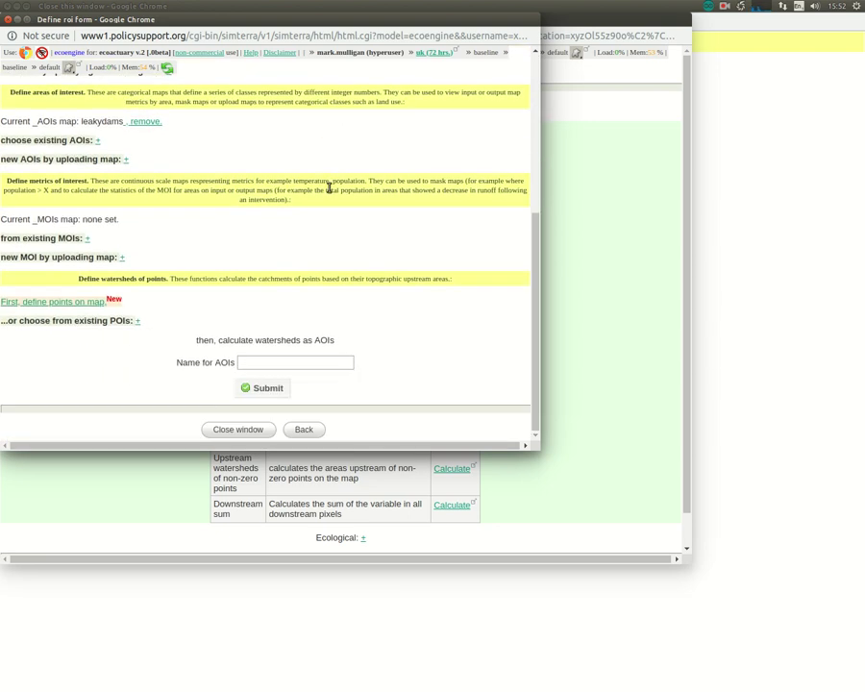
scroll(322, 185, up, 5)
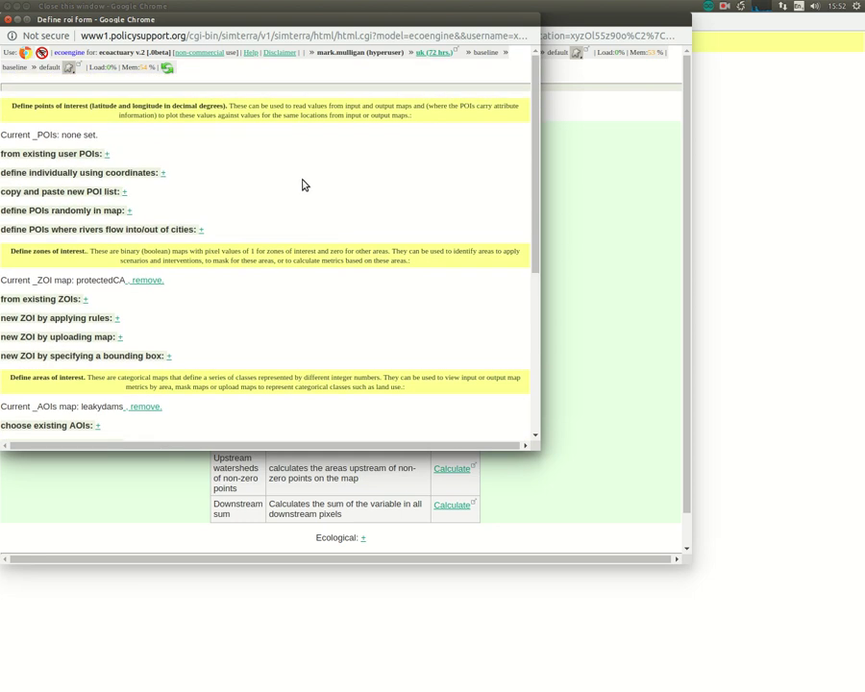
click(124, 191)
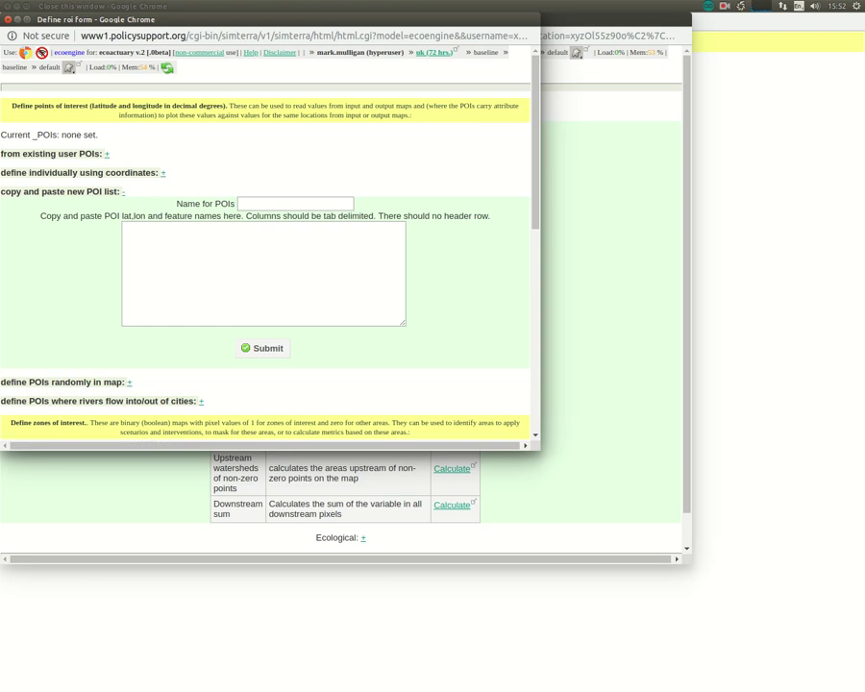
Step: Switch to gedit, copy all site coordinates and names from naiadPOIs, and paste them into the new POI list in Chrome
key(alt+Tab)
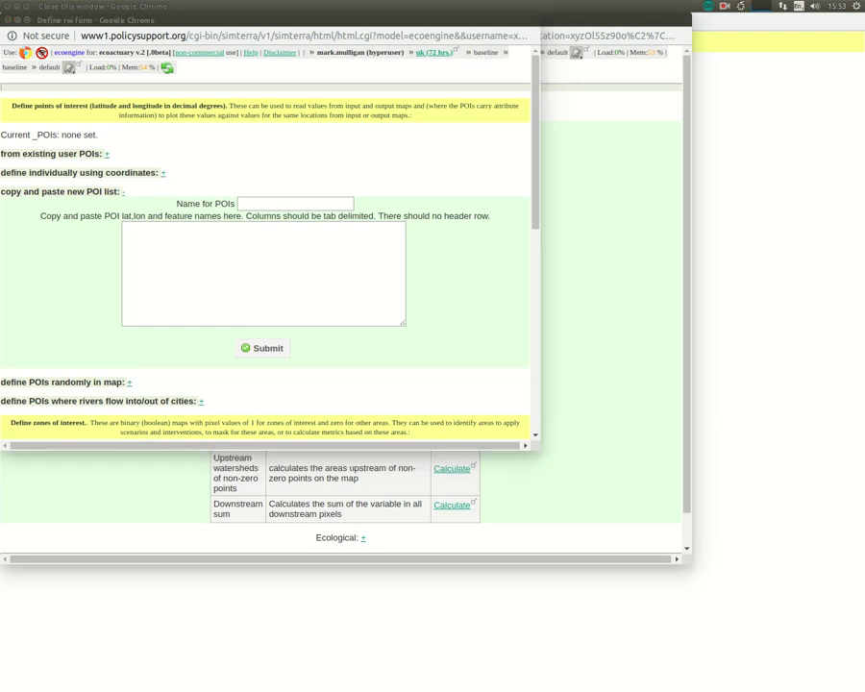
drag(0, 348, 689, 160)
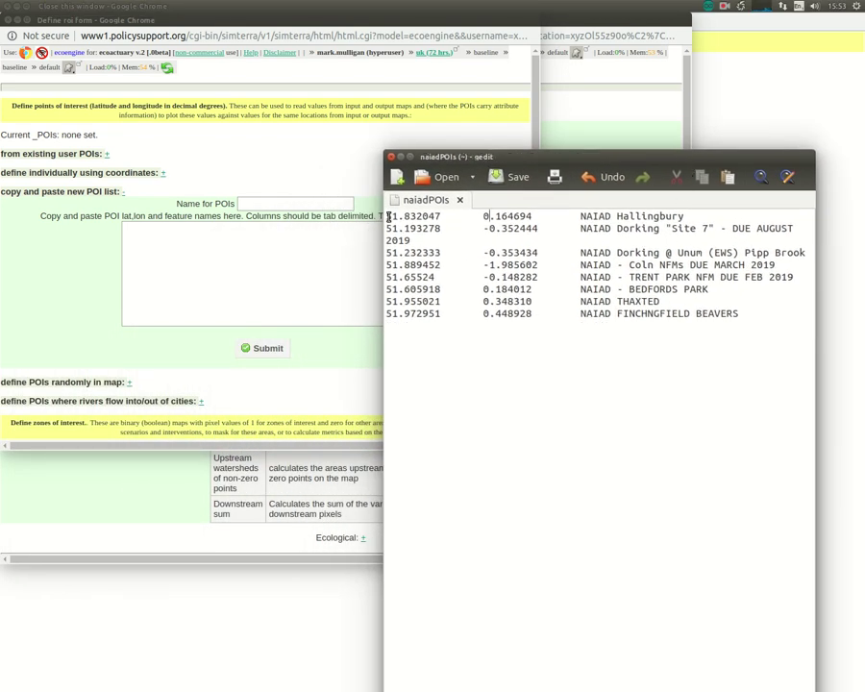
drag(388, 217, 748, 314)
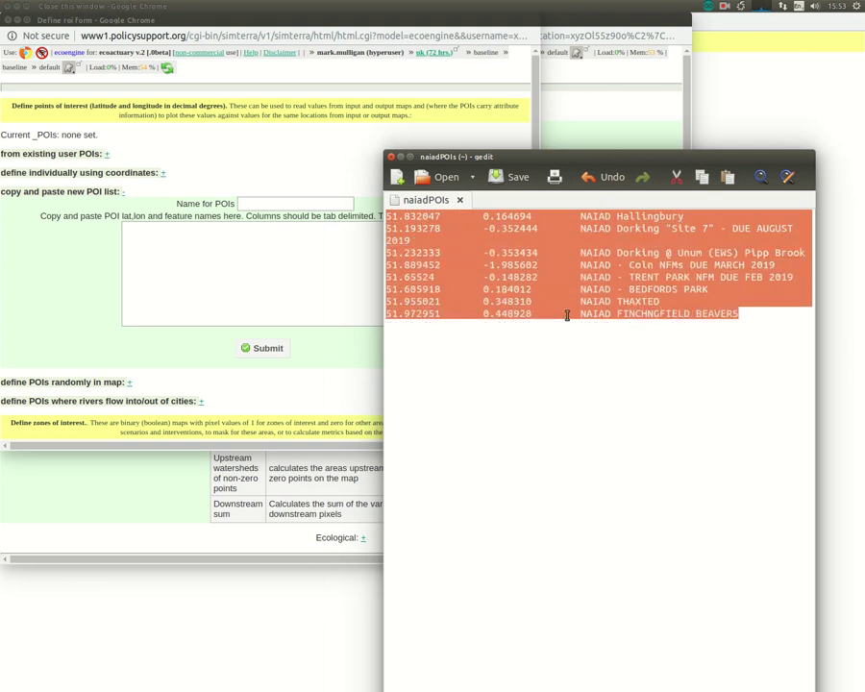
click(249, 268)
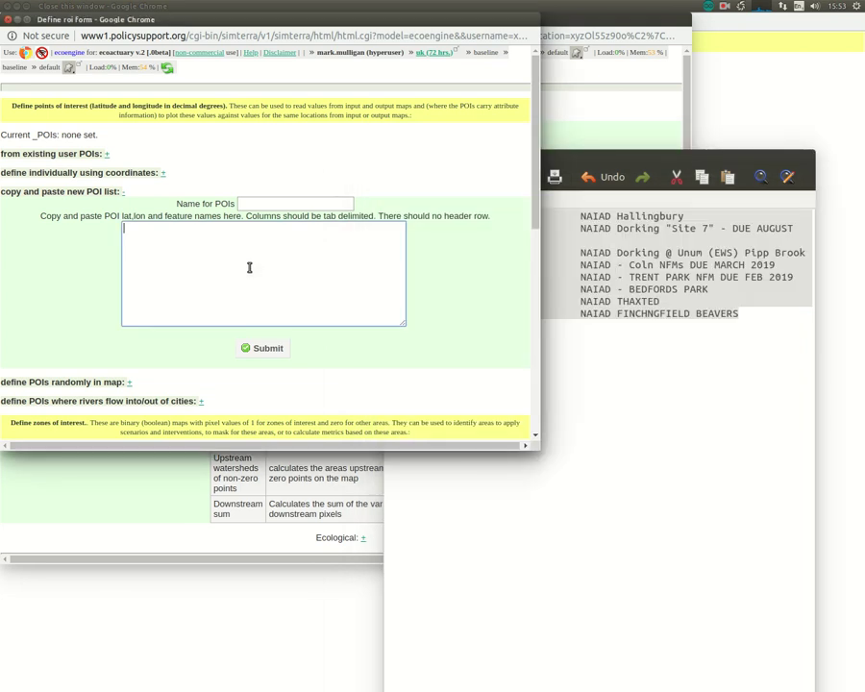
key(ctrl+v)
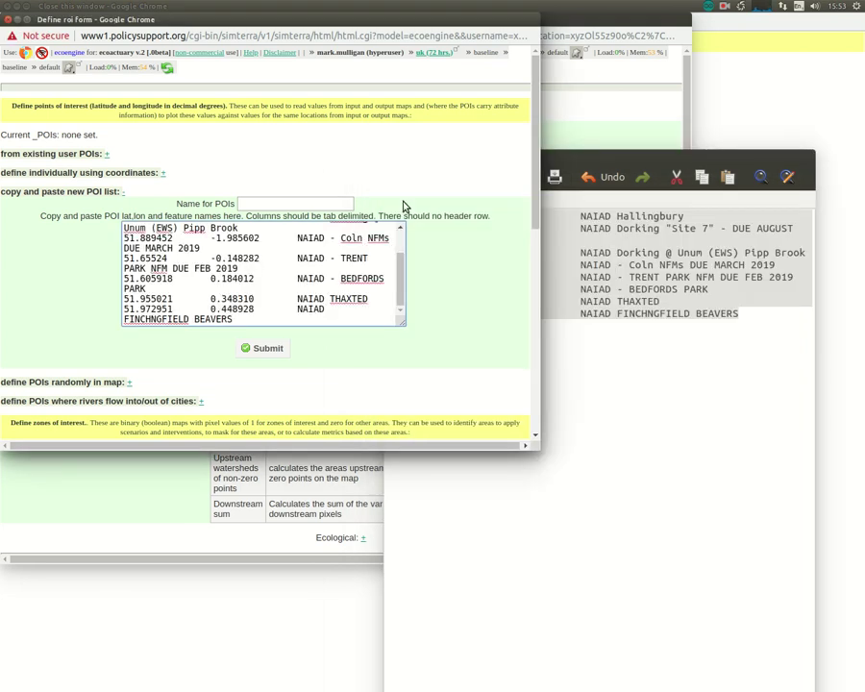
Step: Widen the pasted list's text area, name the POIs leakydams, submit them and close the form window
double_click(369, 25)
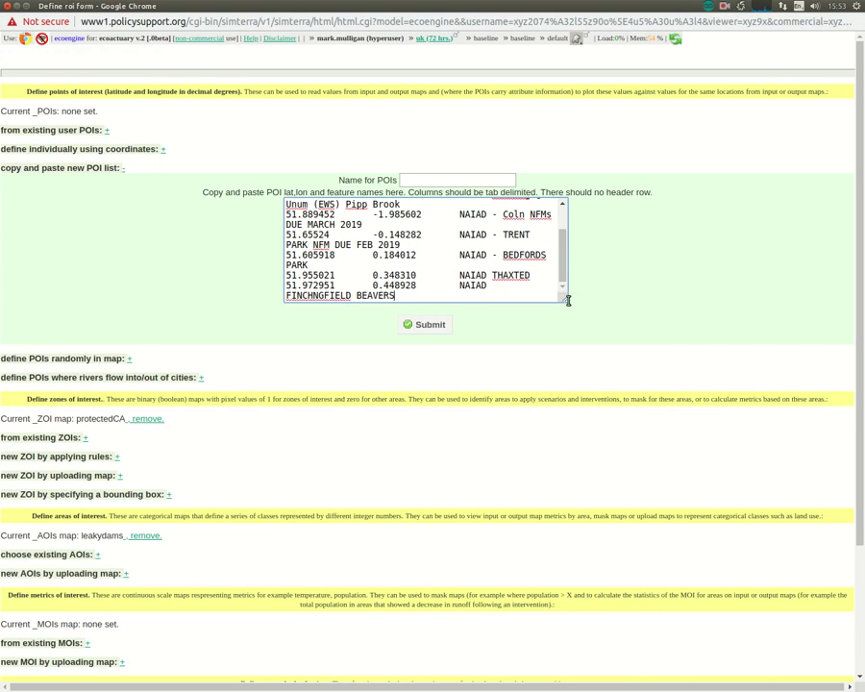
drag(565, 302, 742, 310)
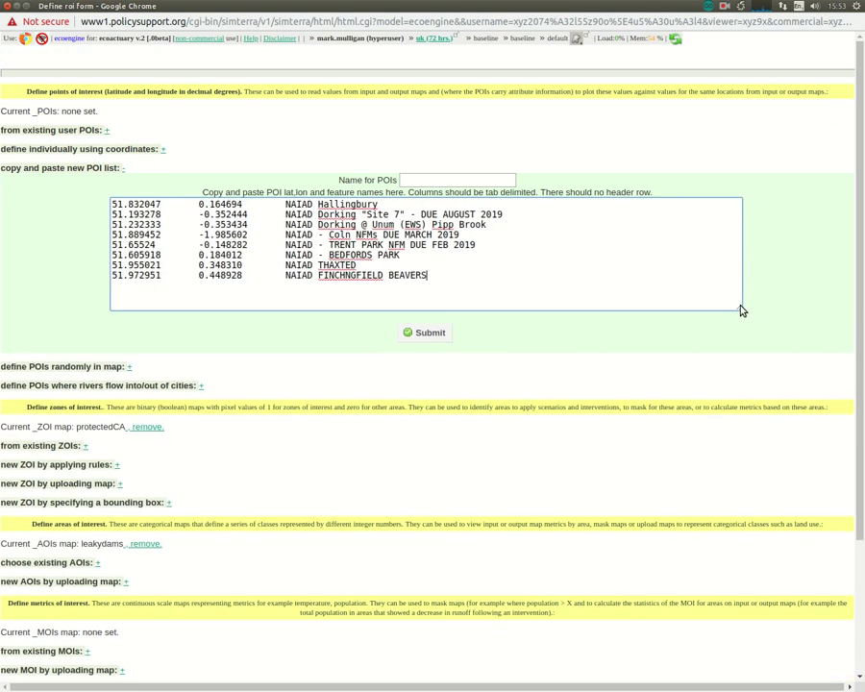
click(411, 179)
click(444, 254)
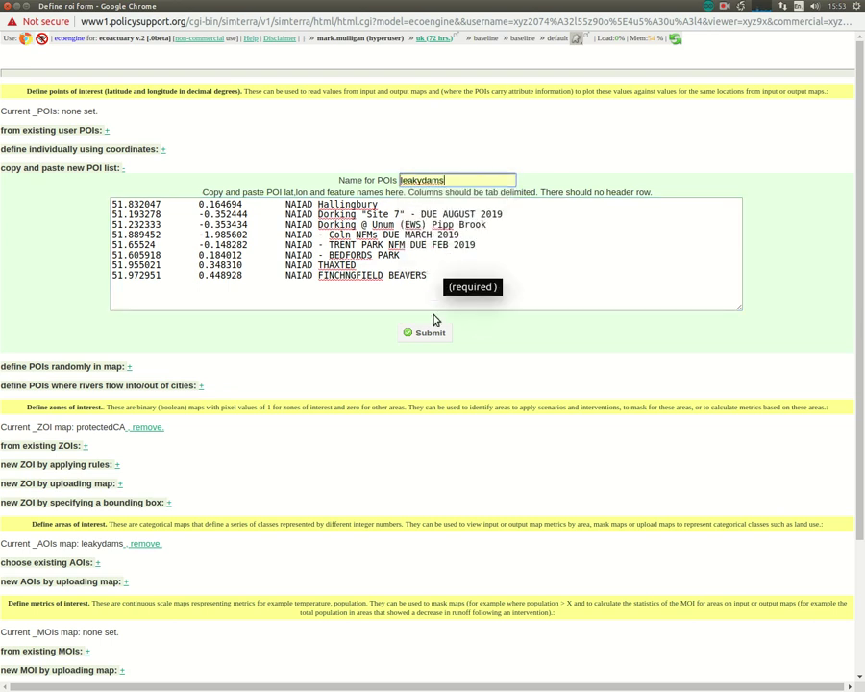
click(435, 334)
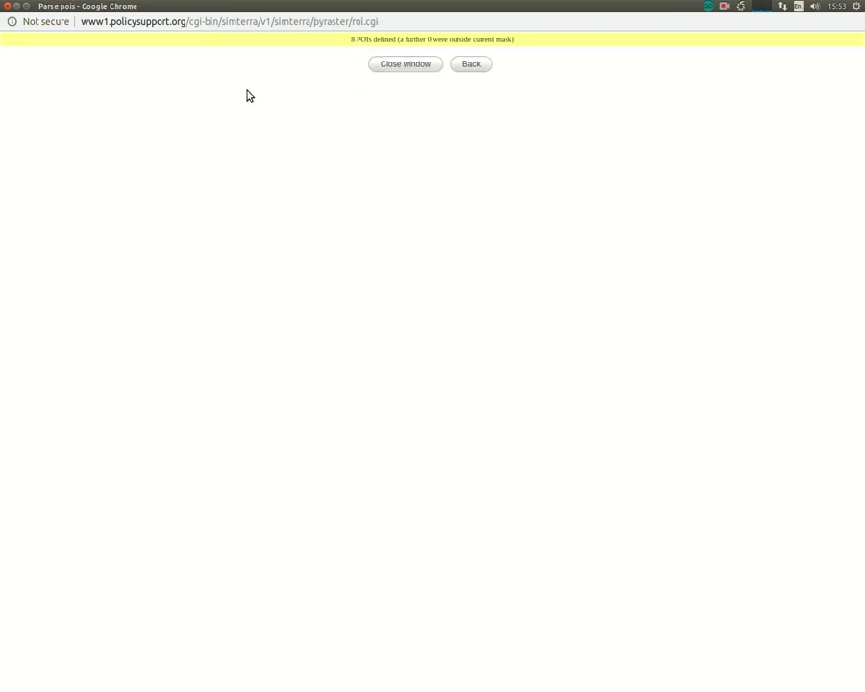
click(7, 7)
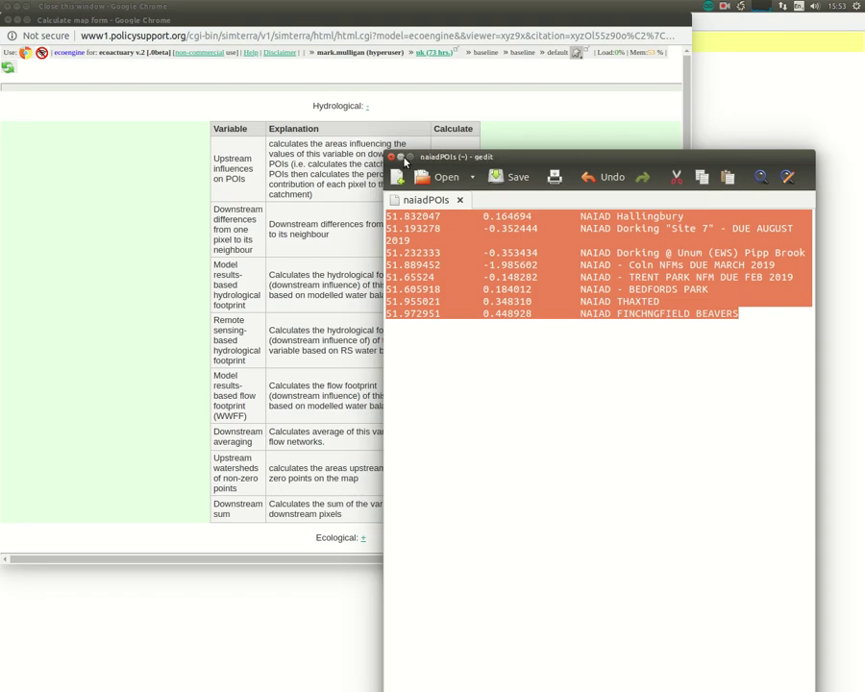
Step: Bring the Calculate map form forward and close the leftover zone of interest and Croplands (2005) map windows
click(282, 110)
drag(270, 23, 339, 183)
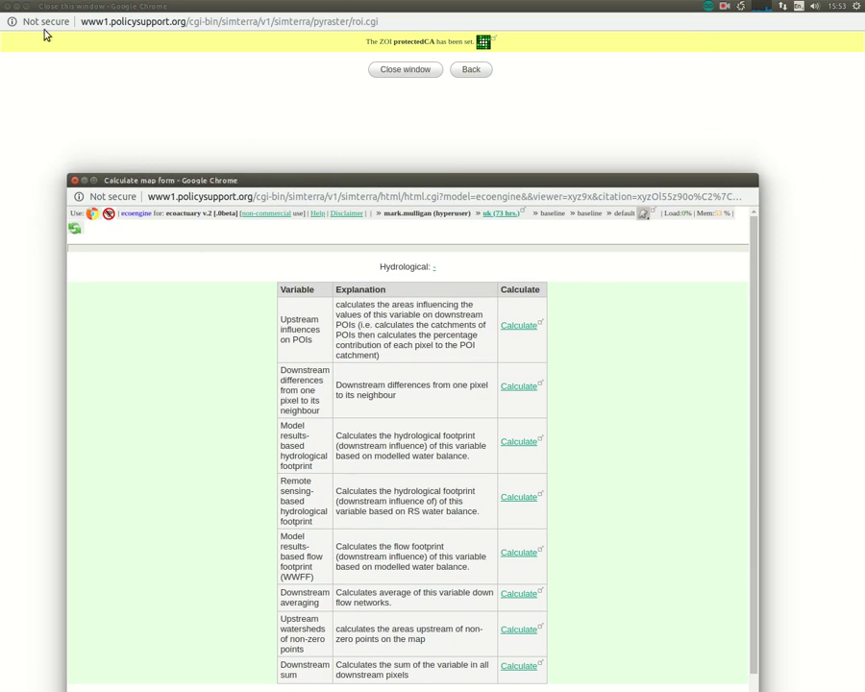
click(7, 6)
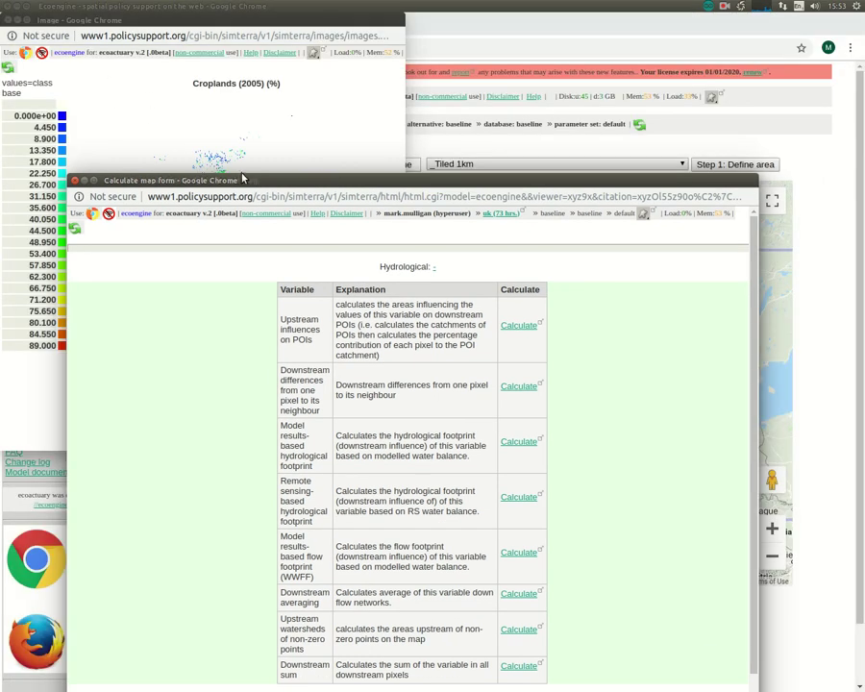
click(7, 19)
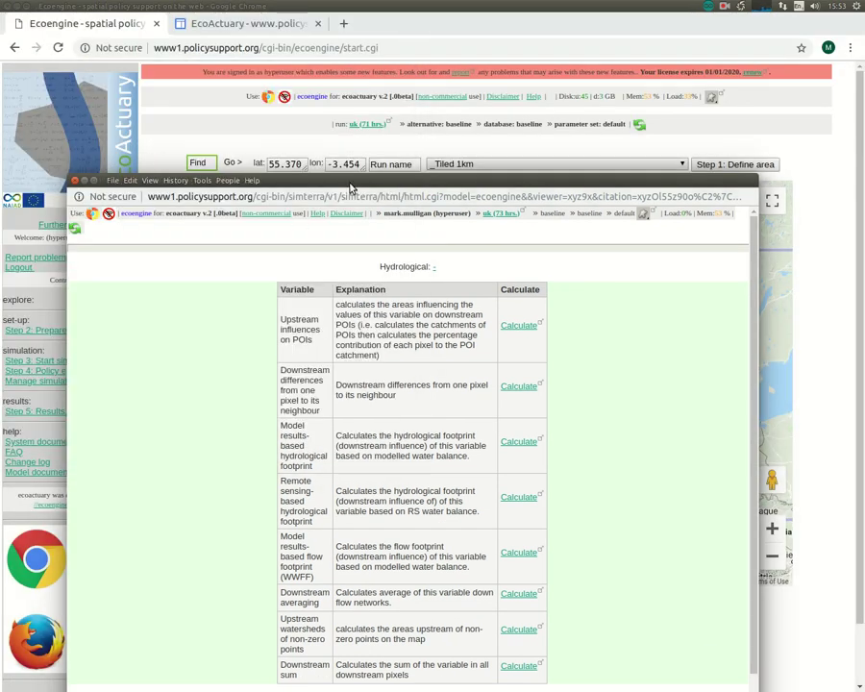
Step: Reopen the regions of interest form and calculate watersheds for the existing leakydams POIs as AOIs named leakydams
click(644, 217)
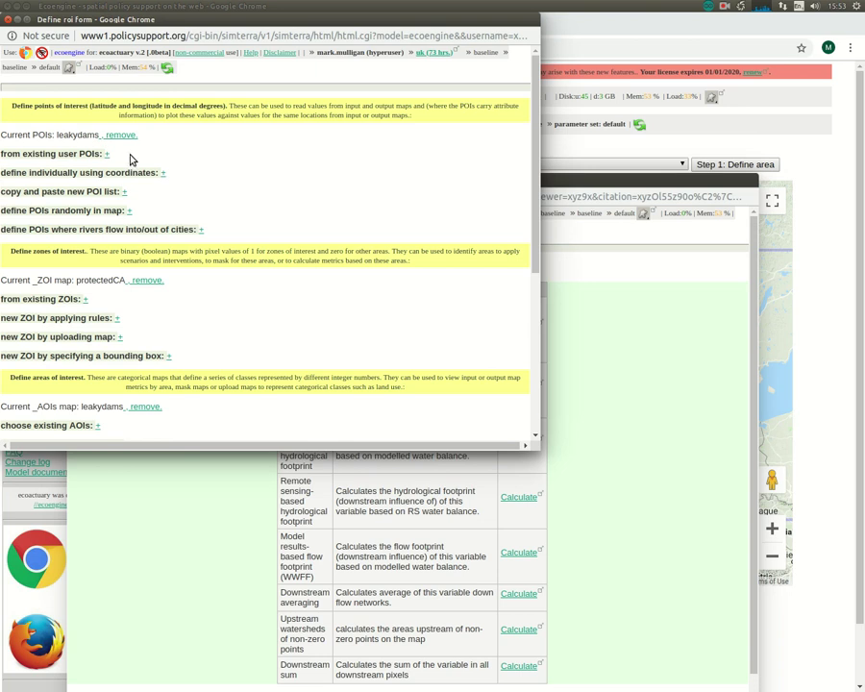
scroll(309, 240, down, 5)
scroll(308, 240, down, 2)
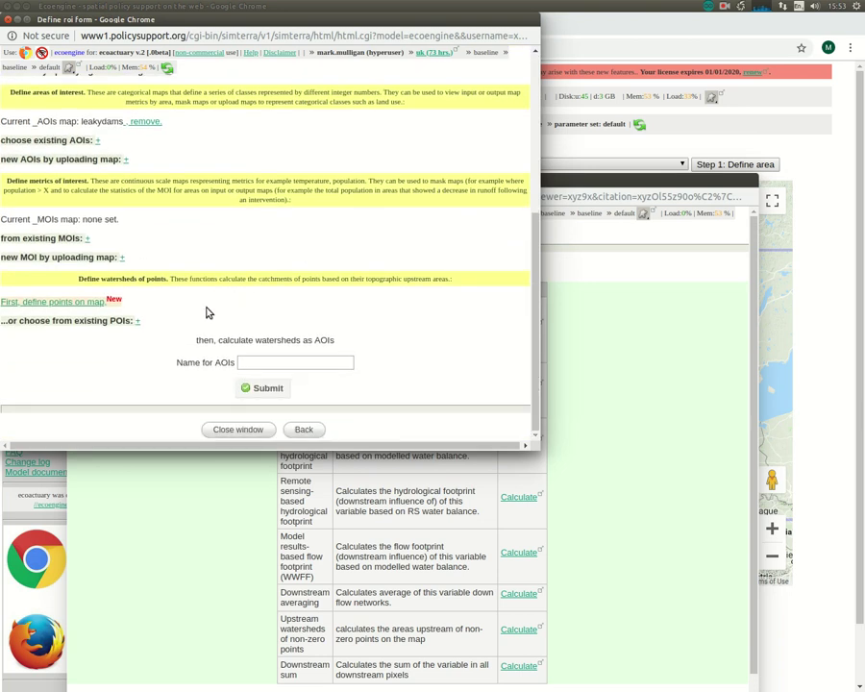
click(136, 321)
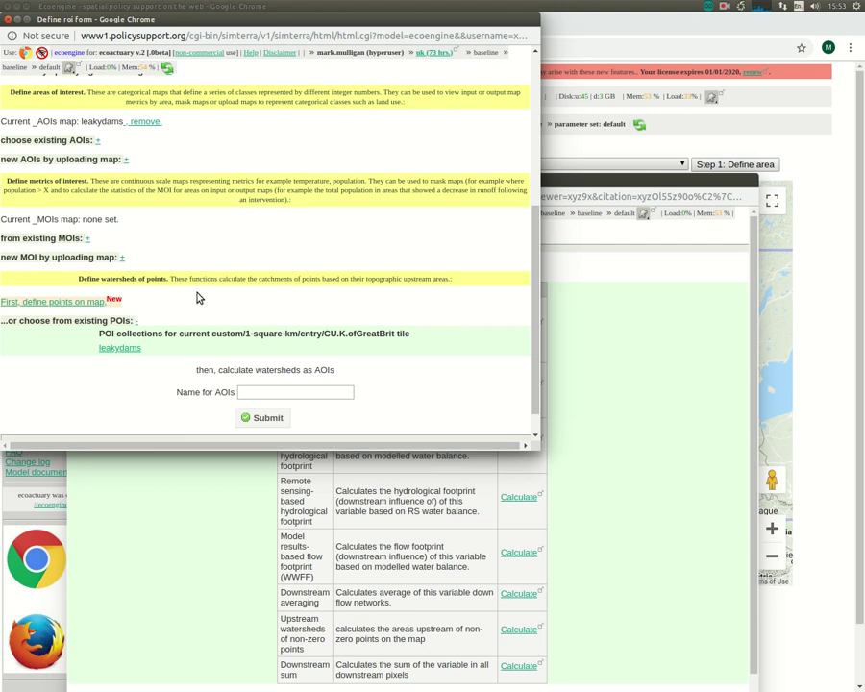
click(126, 347)
click(279, 390)
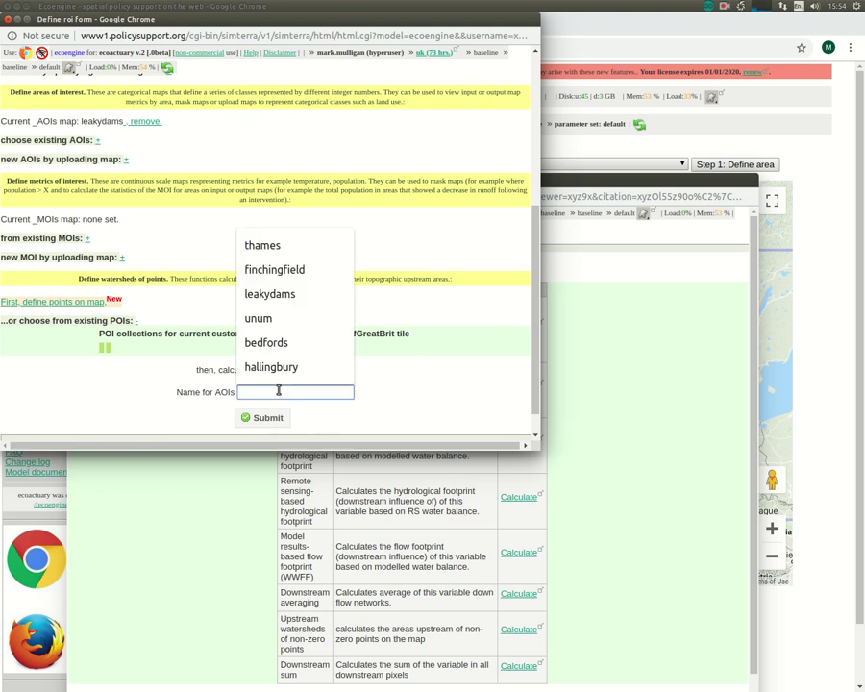
click(273, 297)
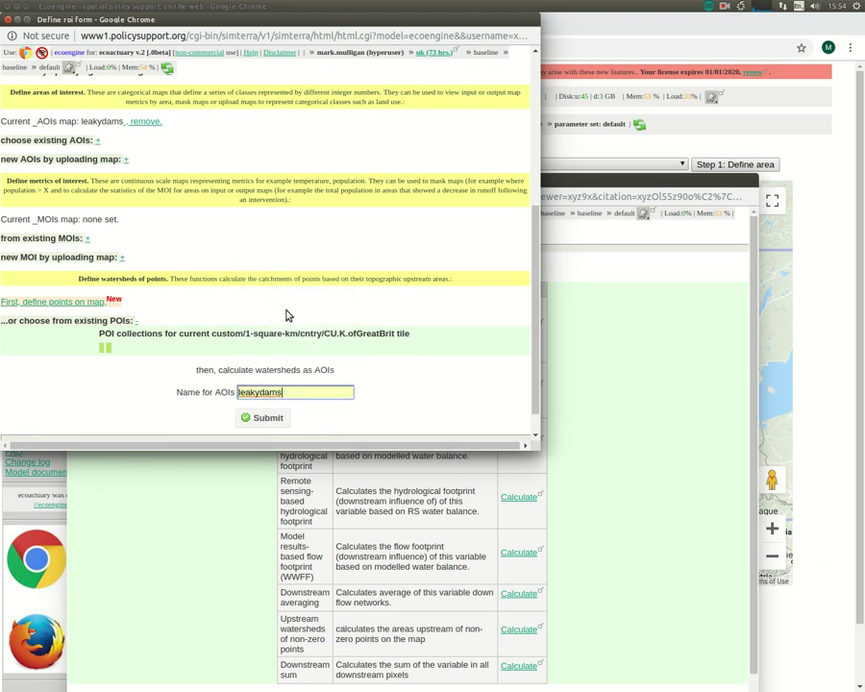
click(270, 418)
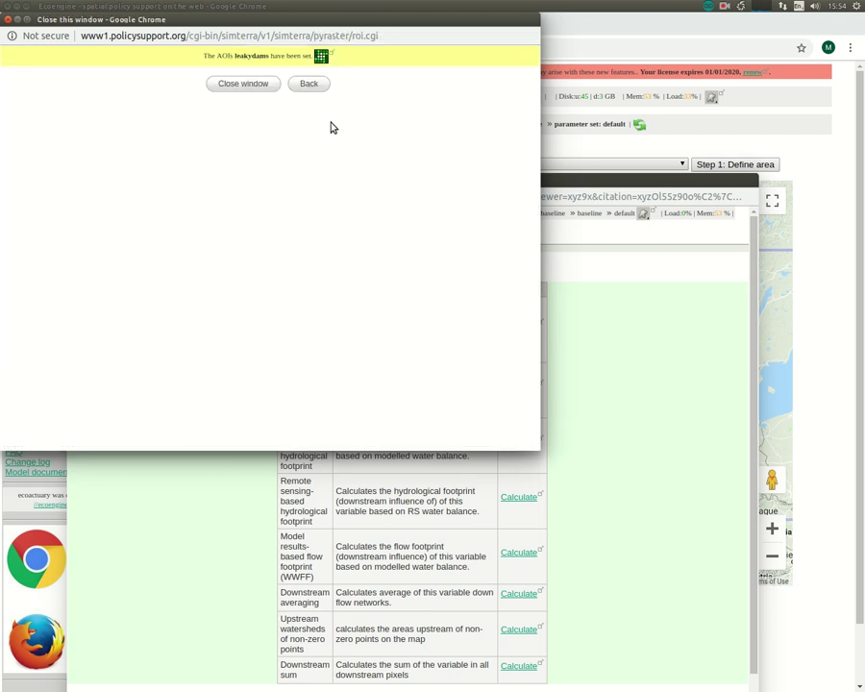
Step: Open the leakydams watershed map and show it as a Google Maps overlay over south-east England
click(322, 58)
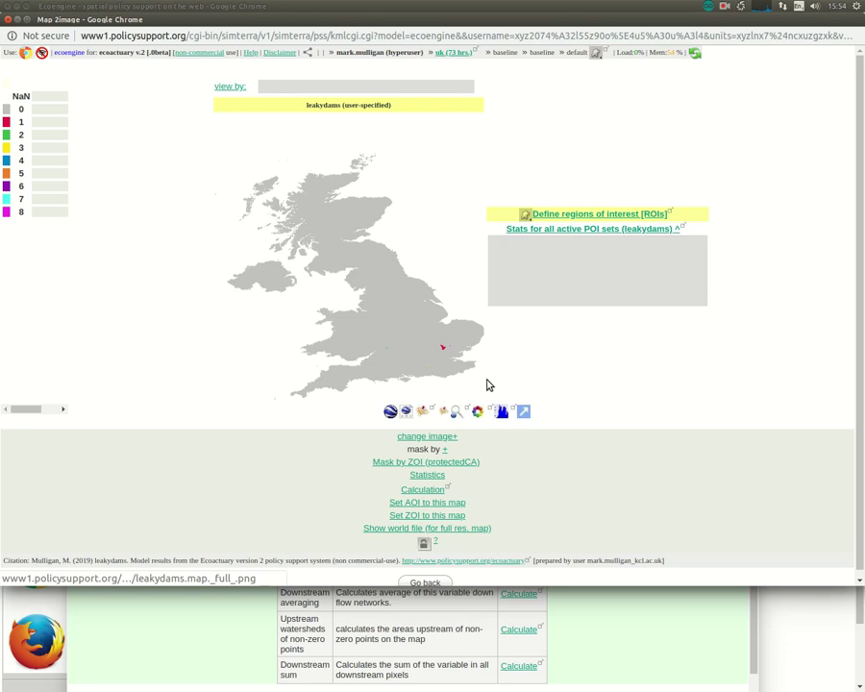
click(422, 413)
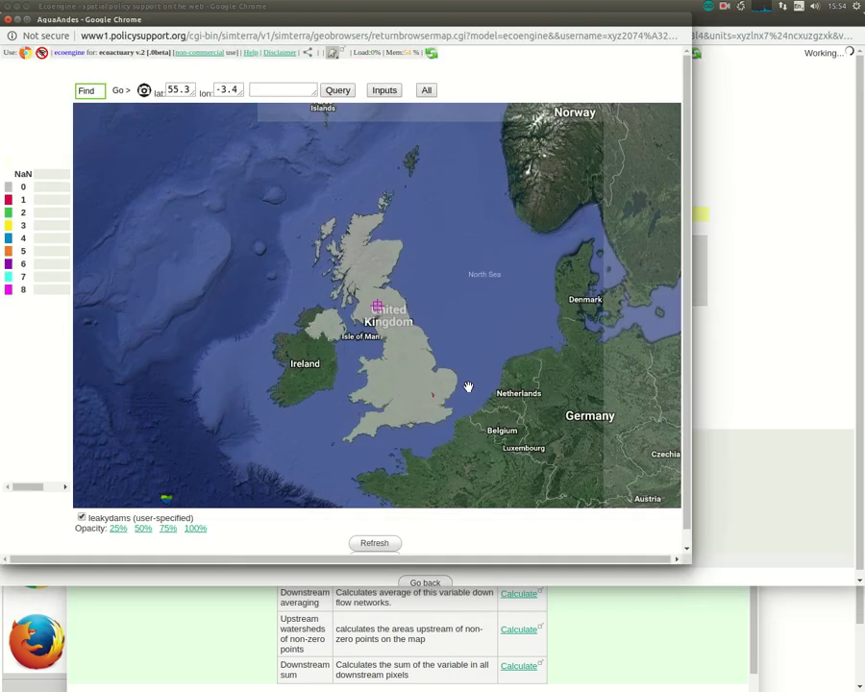
scroll(432, 406, up, 3)
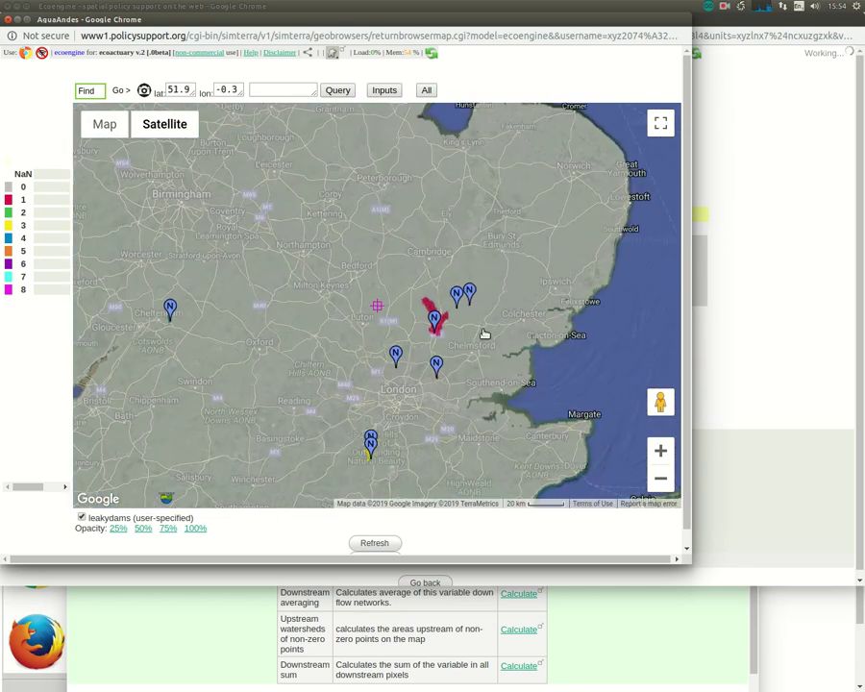
scroll(480, 332, up, 1)
drag(440, 342, 465, 302)
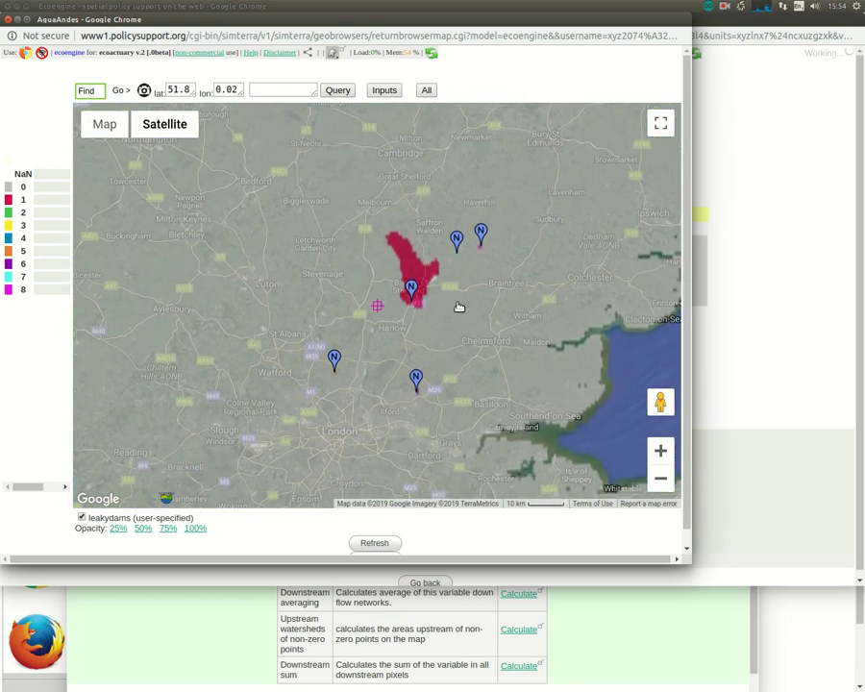
Step: Examine the watersheds upstream of the Hallingbury, Trent Park and Bedfords Park leaky dam sites
scroll(438, 311, up, 1)
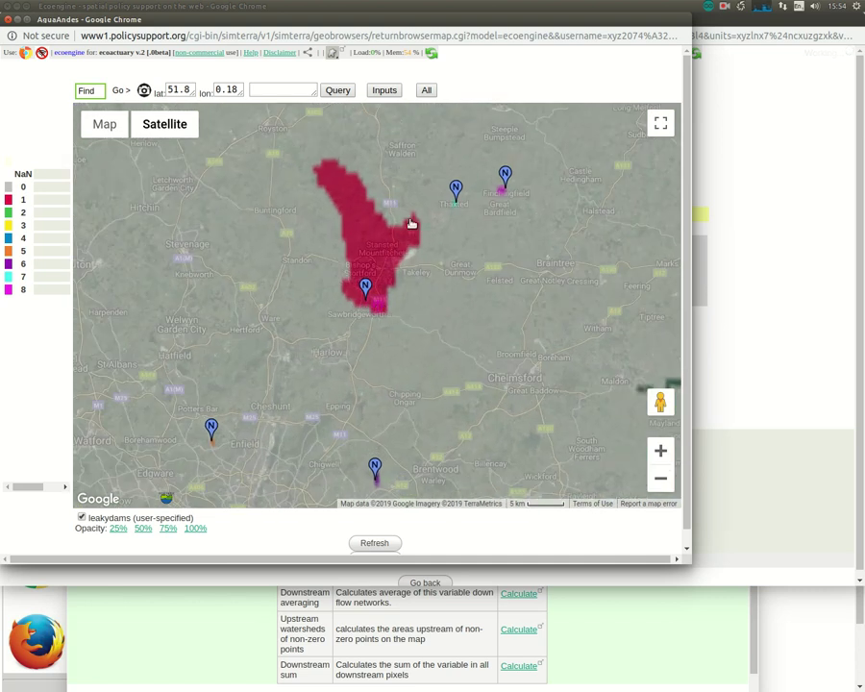
drag(440, 336, 486, 250)
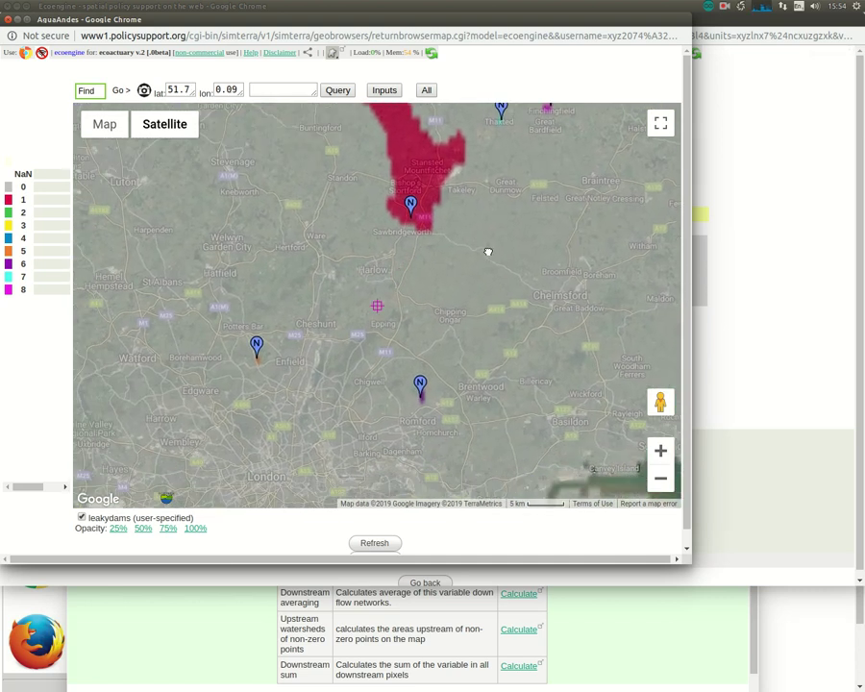
drag(428, 312, 442, 348)
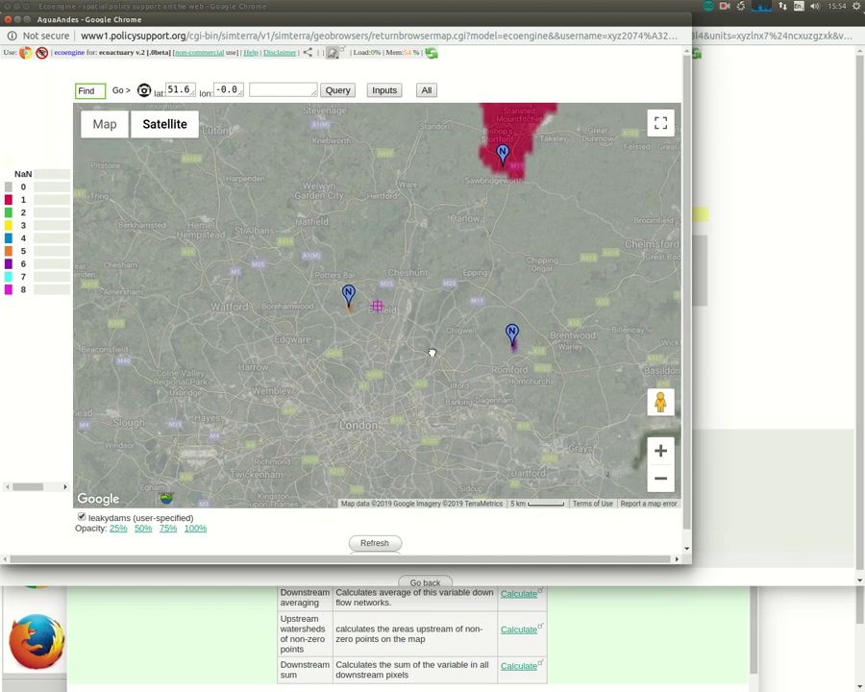
drag(501, 344, 461, 372)
Step: Inspect the Thaxted and Finchingfield watersheds against the Hallingbury one, and review all the leaky dam sites around London
drag(484, 284, 436, 315)
scroll(440, 233, up, 2)
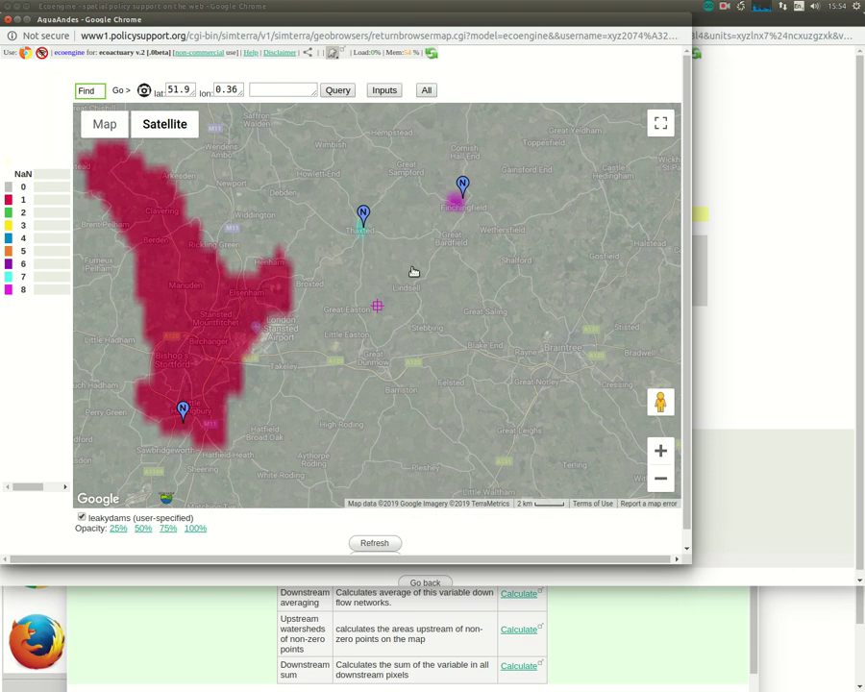
drag(413, 272, 459, 233)
drag(432, 290, 497, 246)
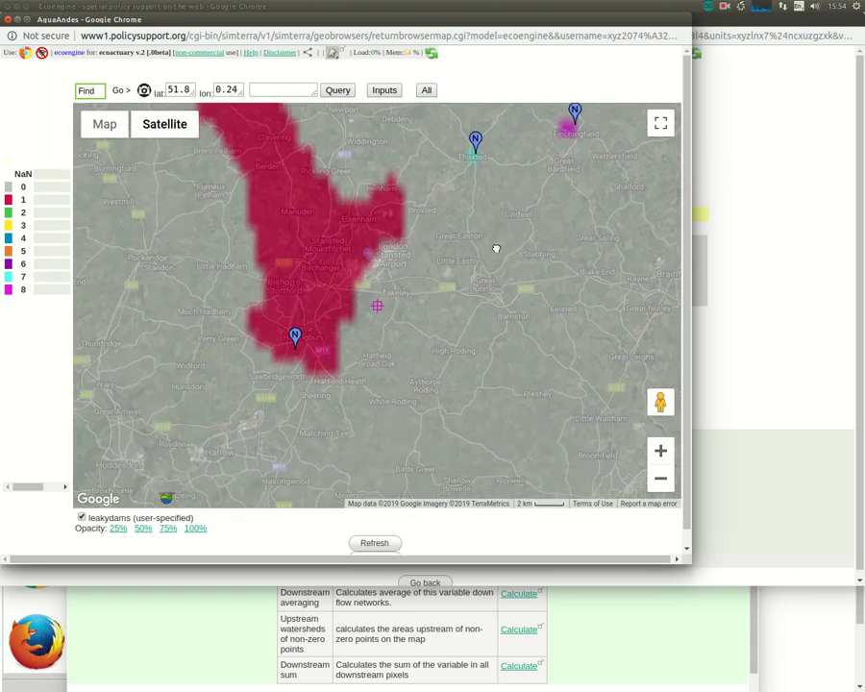
drag(470, 308, 529, 254)
scroll(476, 312, down, 2)
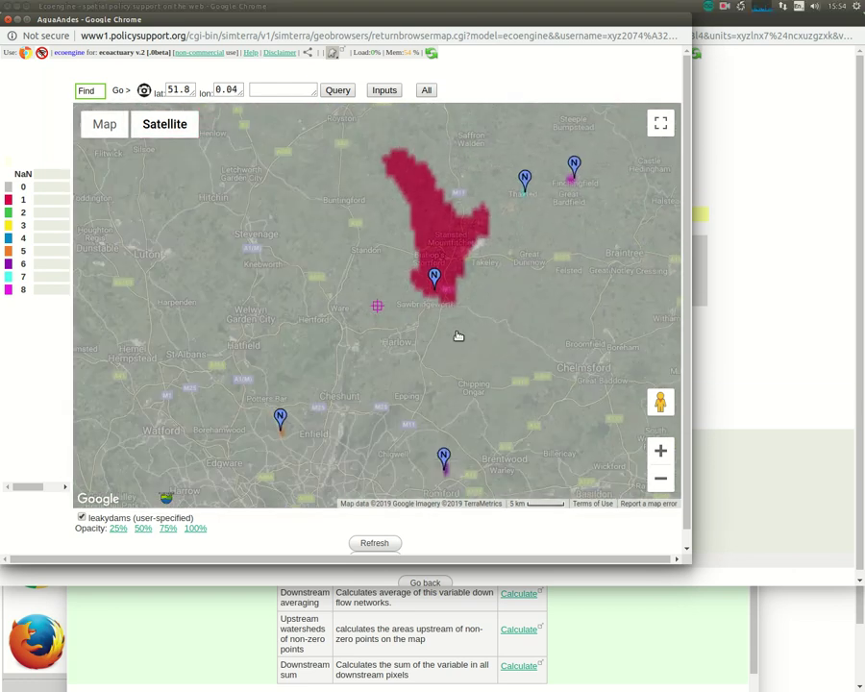
drag(401, 361, 445, 290)
scroll(418, 302, down, 1)
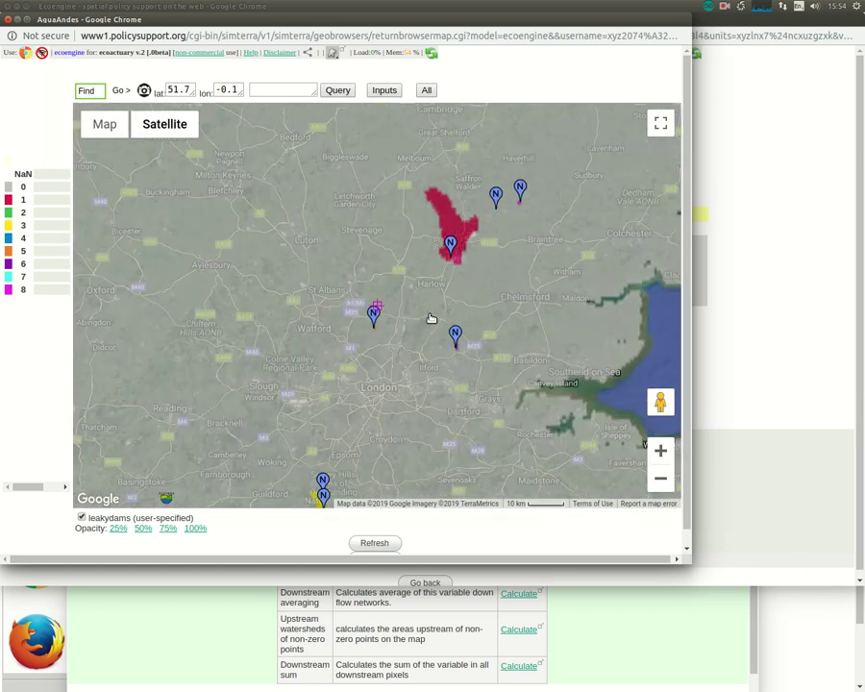
drag(398, 375, 362, 375)
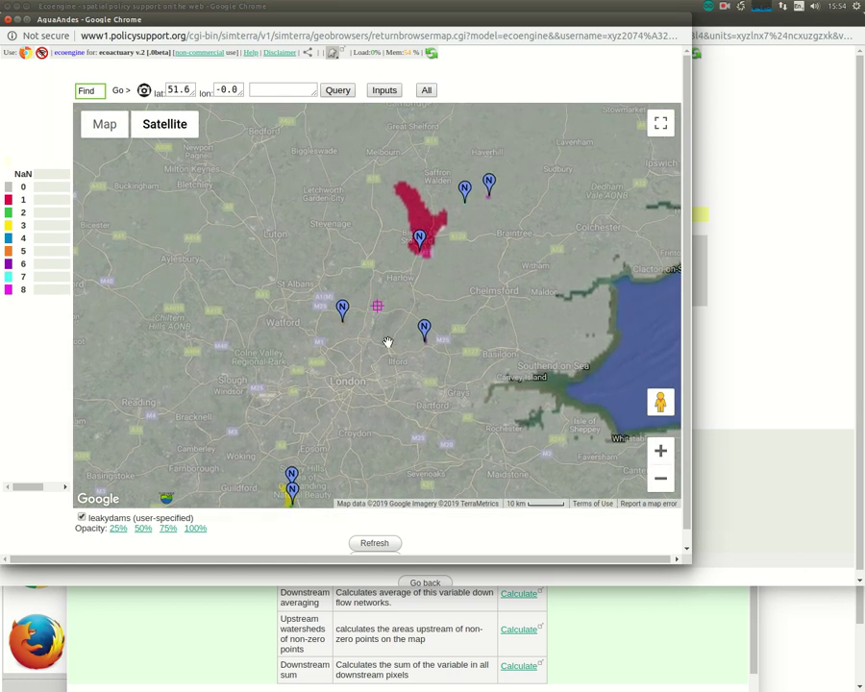
Step: Inspect the full extent of the Hallingbury watershed from Sawbridgeworth to Nuthampstead and close the leakydams map overlay
scroll(445, 265, up, 3)
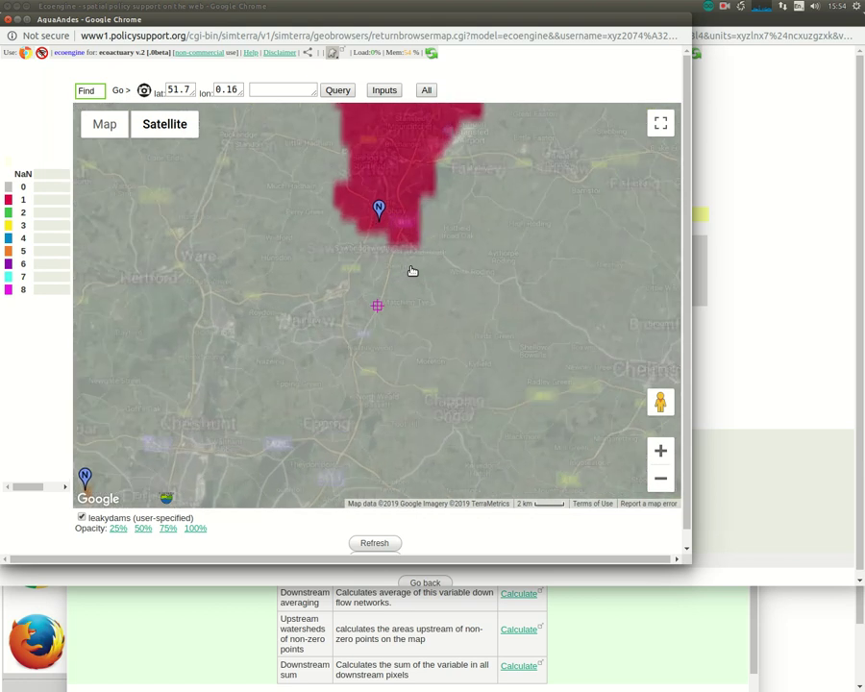
drag(373, 251, 368, 309)
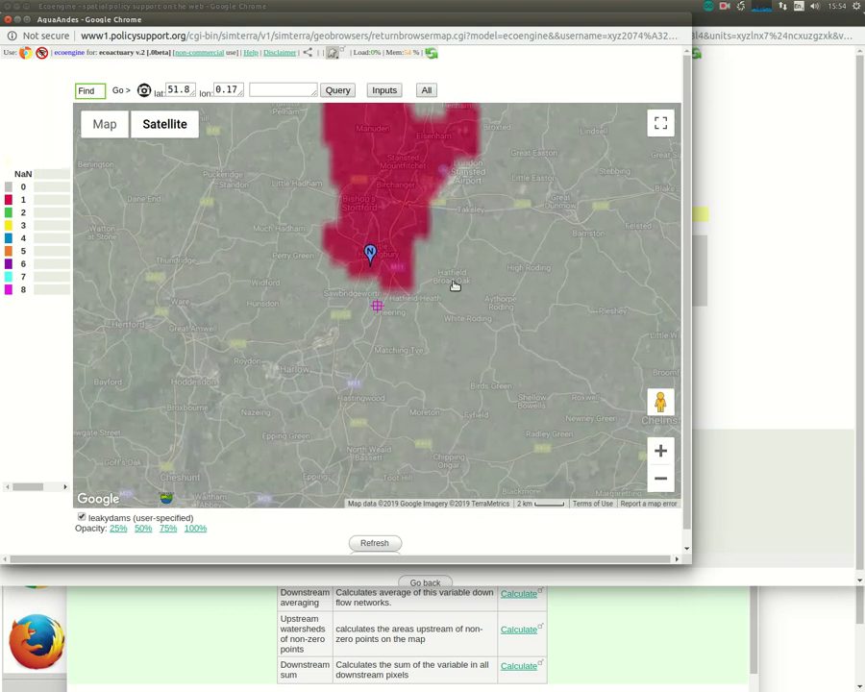
drag(496, 253, 476, 390)
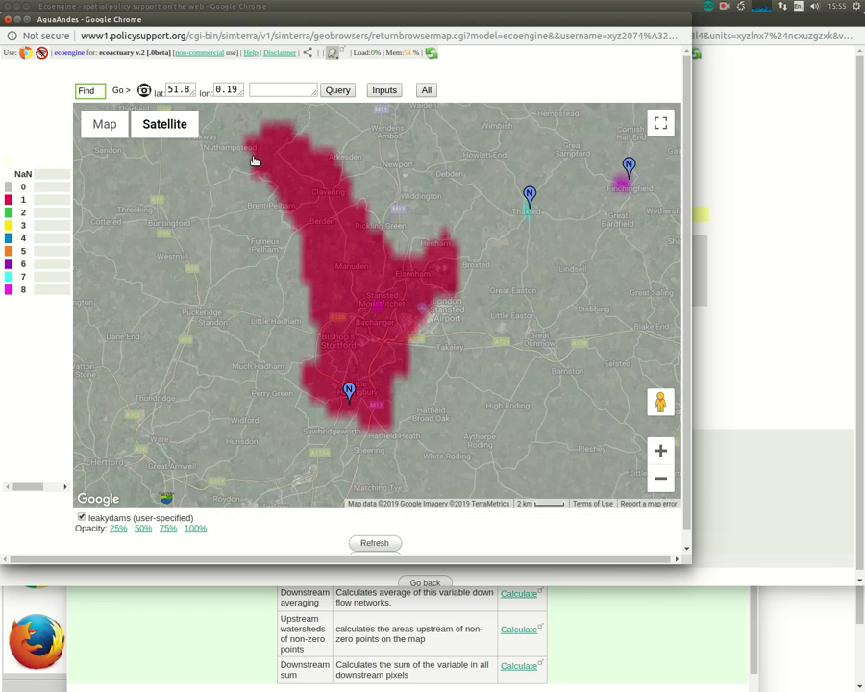
drag(271, 379, 252, 290)
scroll(259, 302, down, 2)
scroll(264, 309, down, 2)
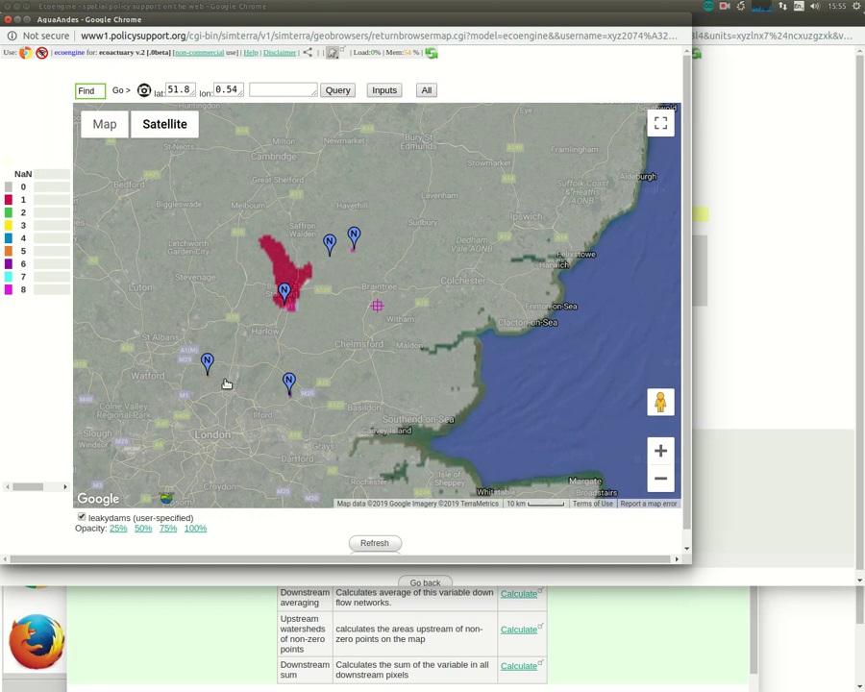
click(8, 20)
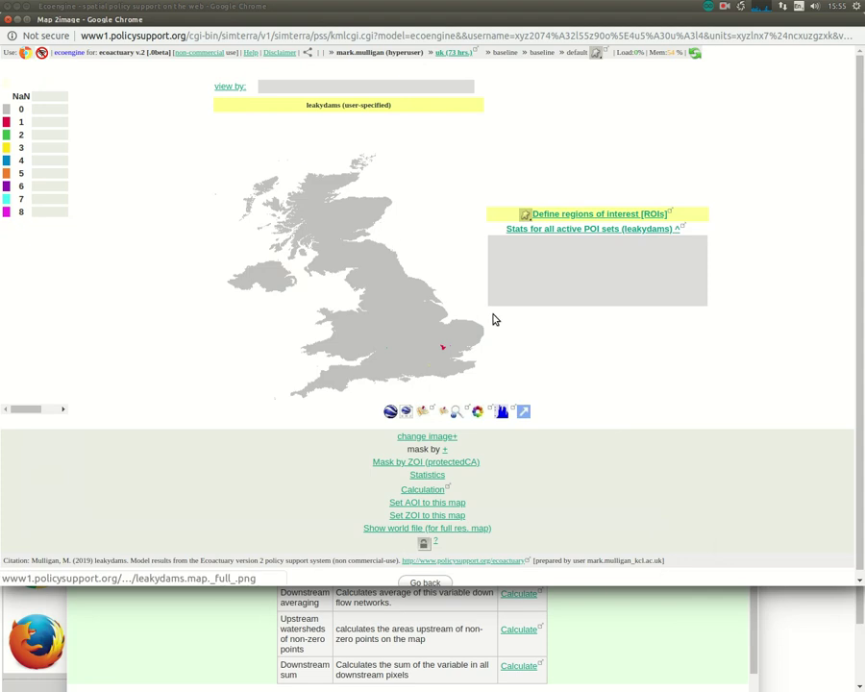
Step: Calculate the remote sensing-based hydrological footprint of the leakydams map and open the annual footprint map
click(430, 488)
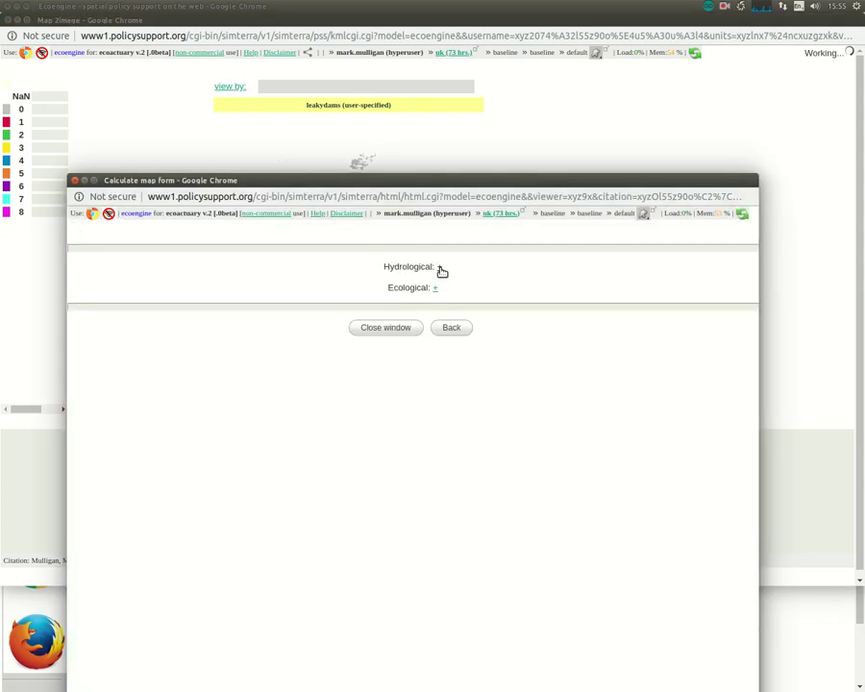
click(438, 268)
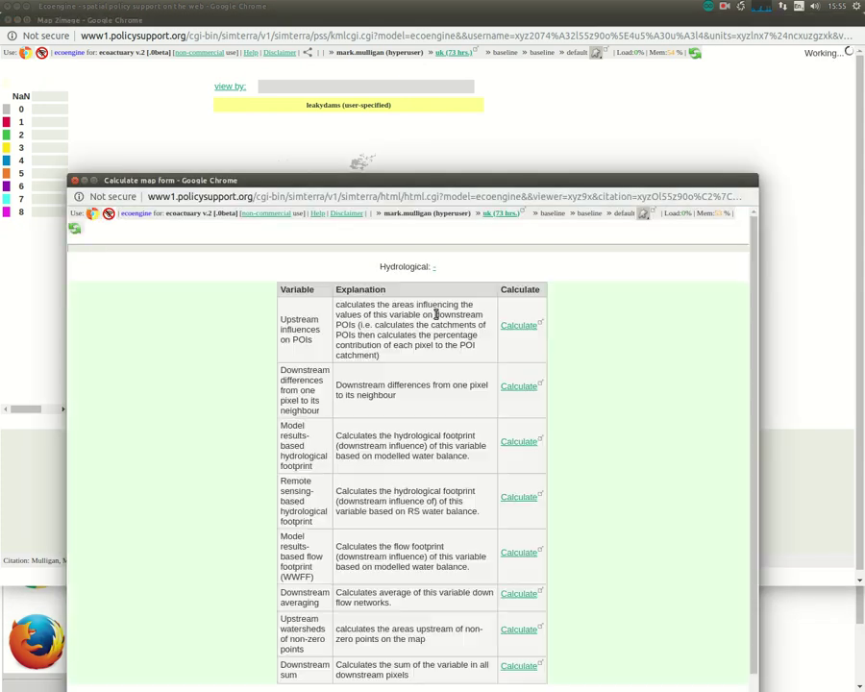
click(522, 497)
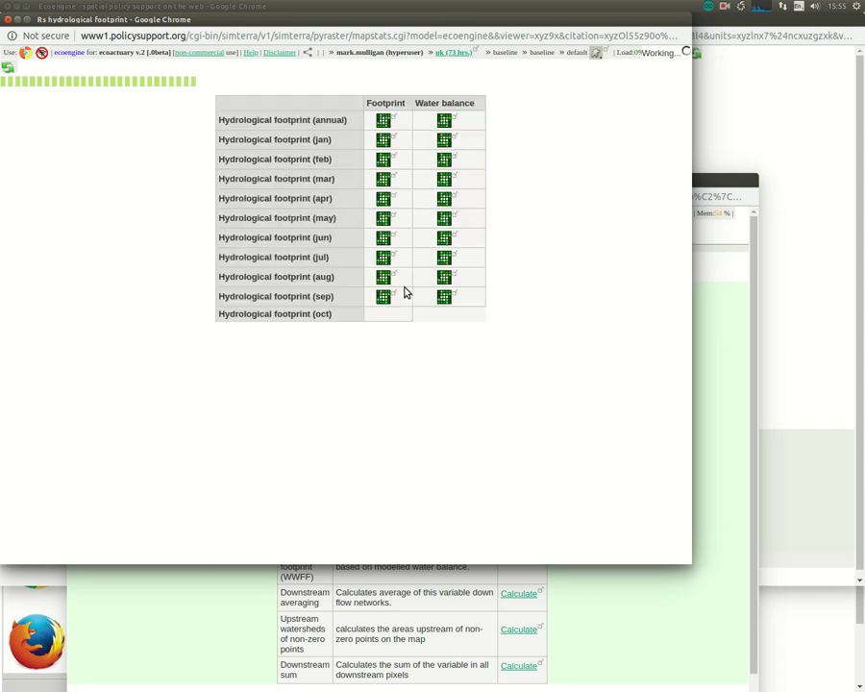
click(384, 127)
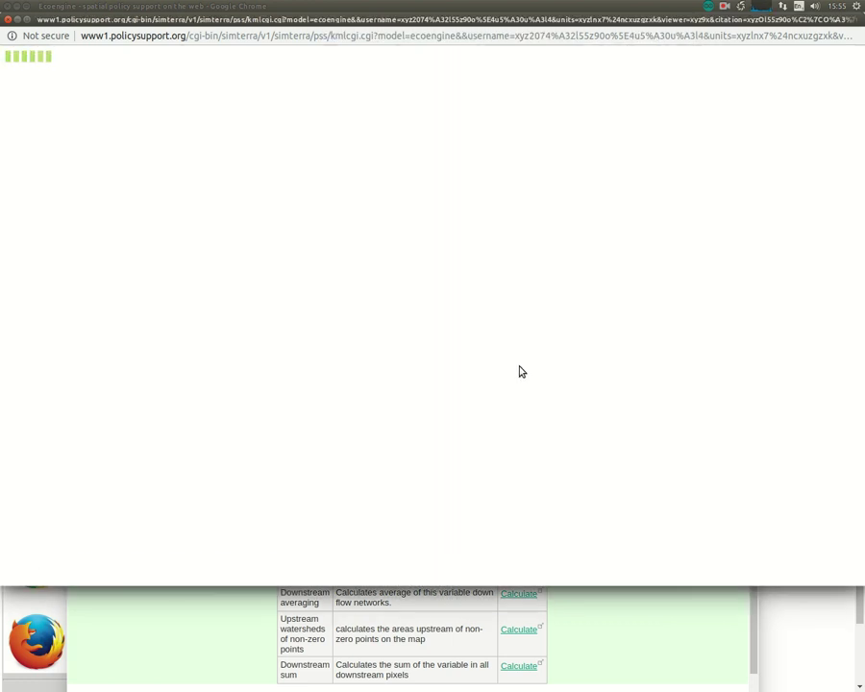
scroll(564, 459, down, 2)
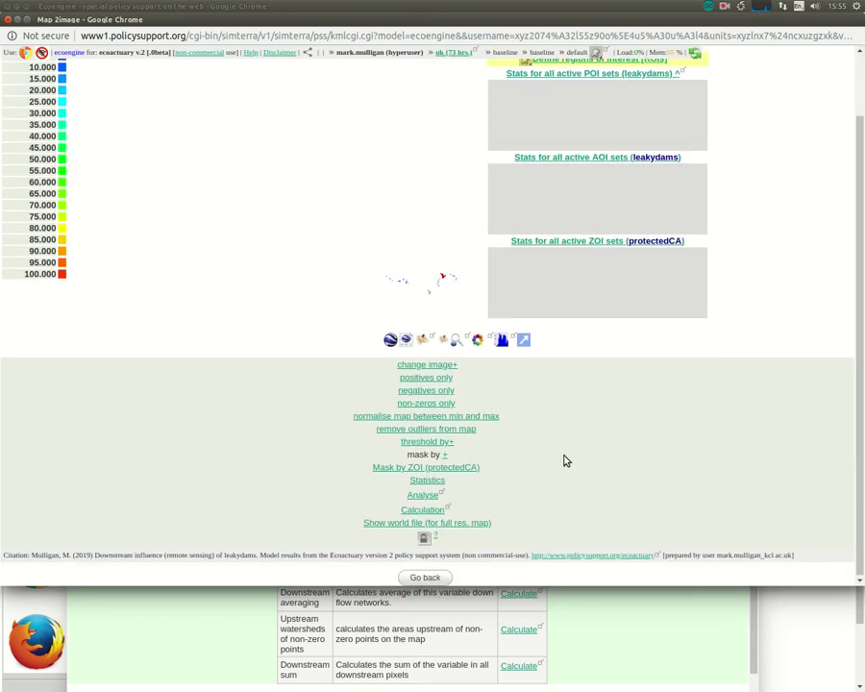
scroll(565, 460, up, 2)
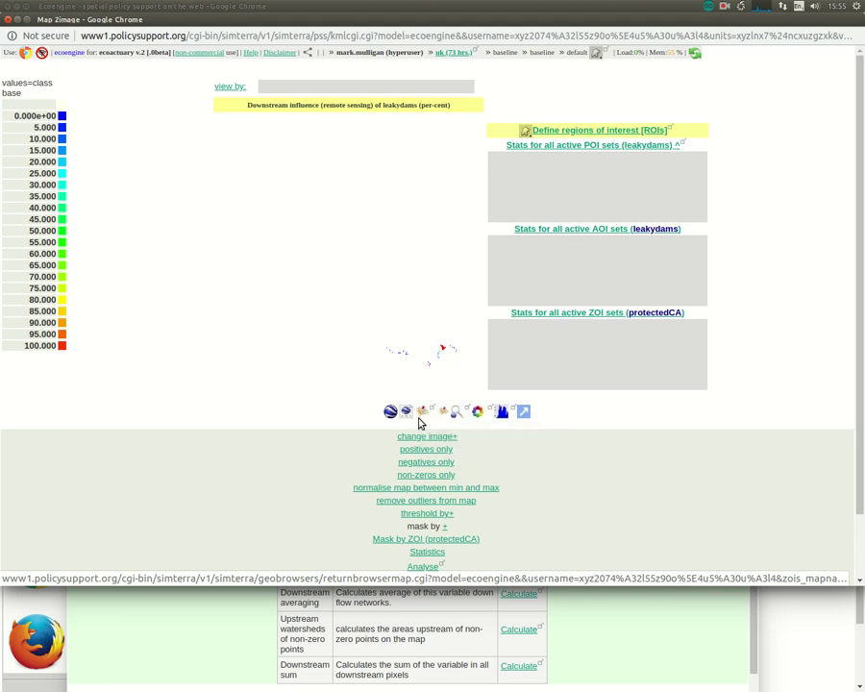
Step: Show the annual downstream influence of leakydams as a Google Maps overlay over south-east England
click(421, 414)
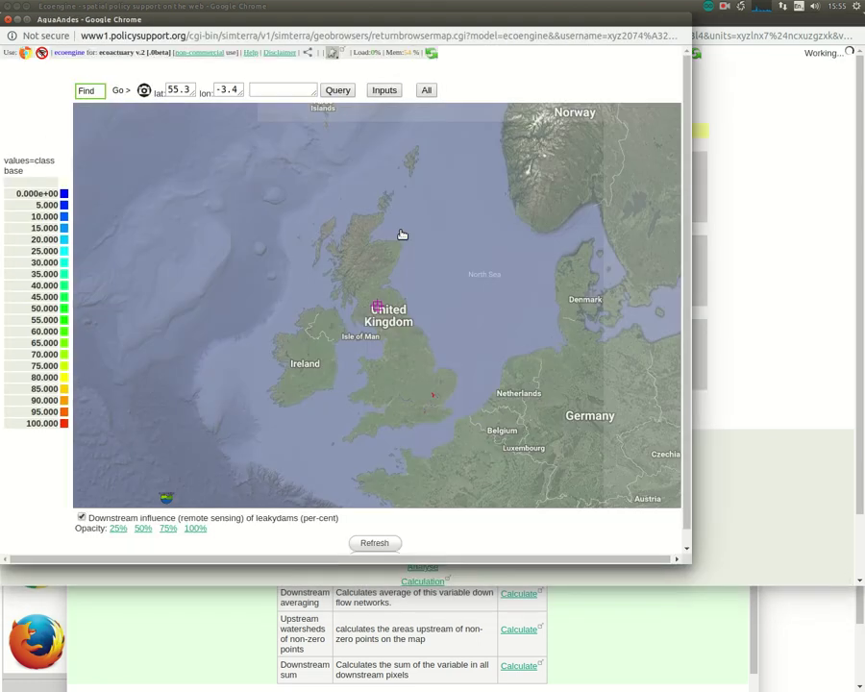
scroll(436, 377, up, 2)
scroll(437, 377, up, 4)
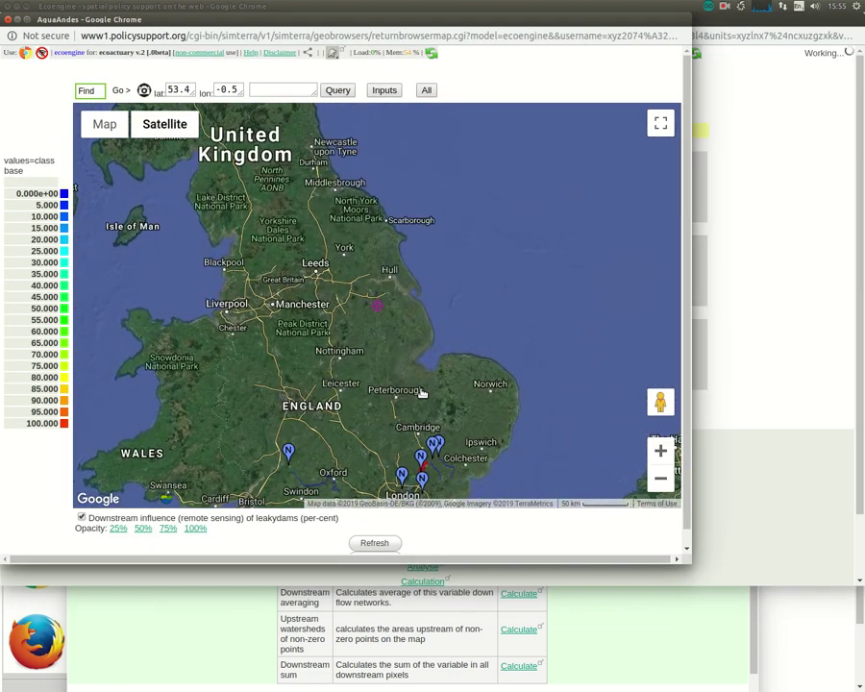
scroll(445, 319, up, 1)
drag(404, 346, 458, 252)
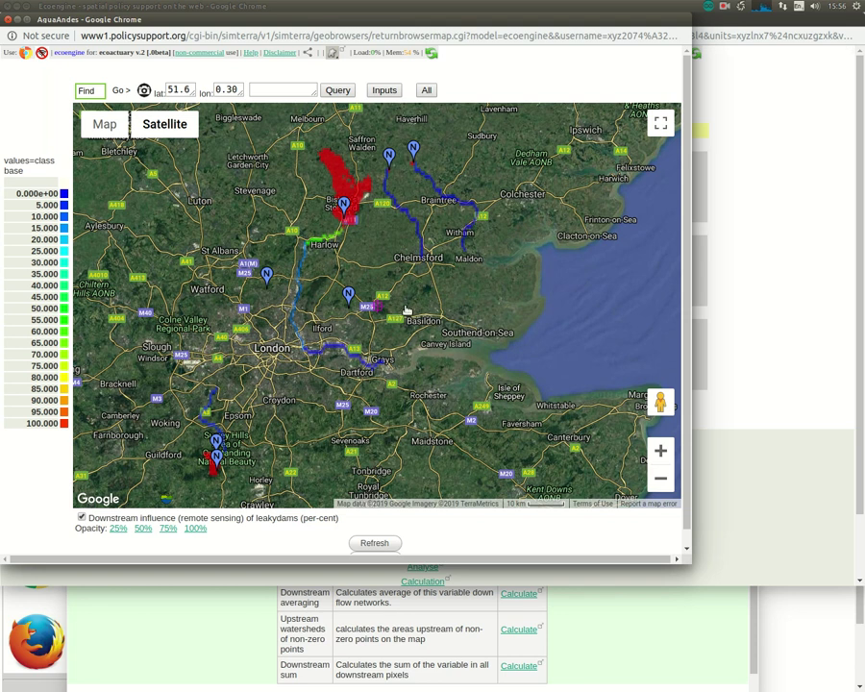
Step: Query the downstream influence value on the footprint just below the Finchingfield leaky dam site
double_click(408, 213)
drag(371, 278, 363, 297)
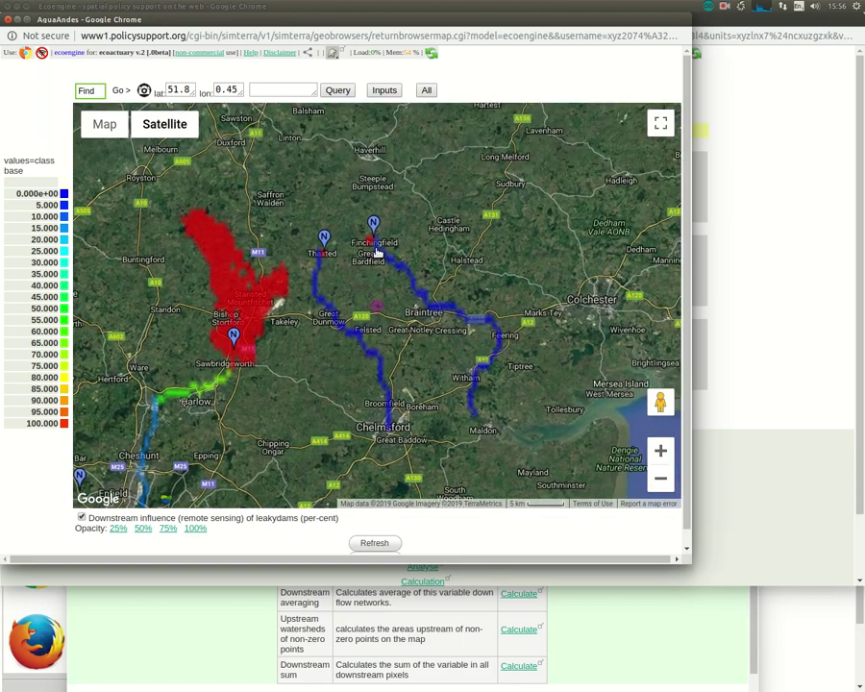
double_click(376, 252)
drag(409, 247, 424, 321)
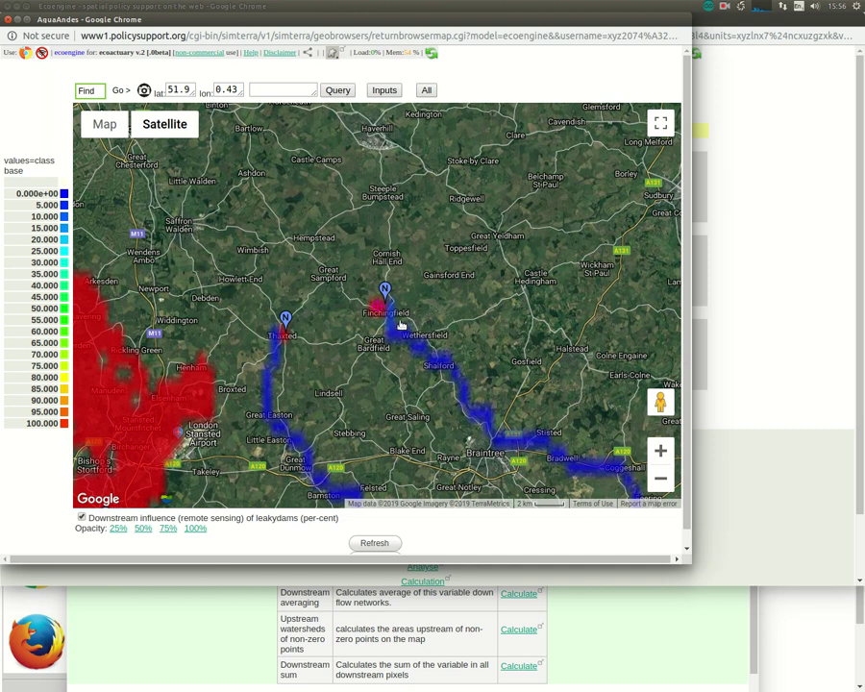
mouse_move(400, 334)
mouse_down()
mouse_move(385, 318)
mouse_move(393, 314)
mouse_up()
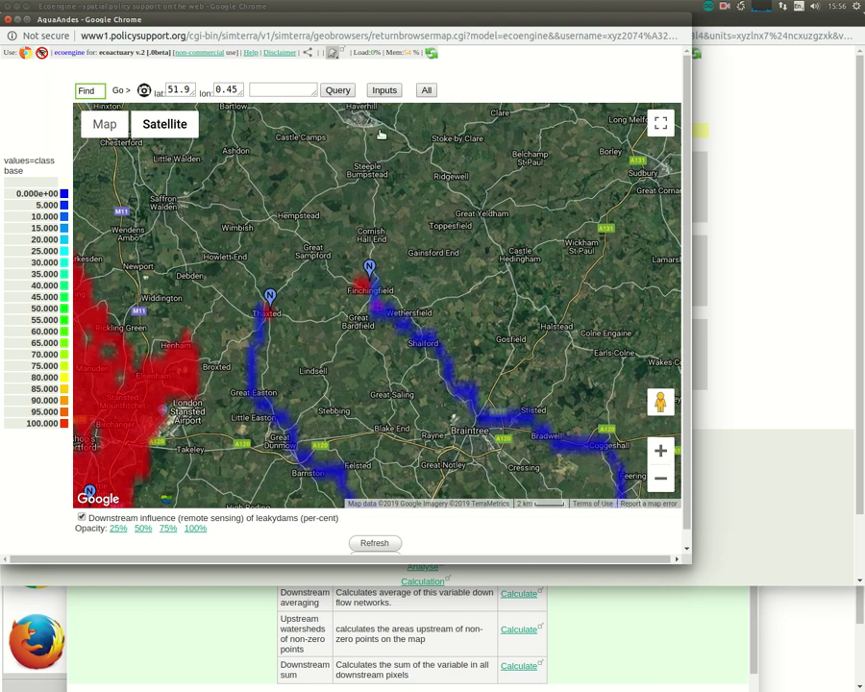
click(337, 91)
Step: Query the downstream influence value on the Finchingfield footprint between Witham and Maldon
drag(405, 346, 404, 255)
drag(424, 303, 405, 234)
drag(491, 357, 434, 293)
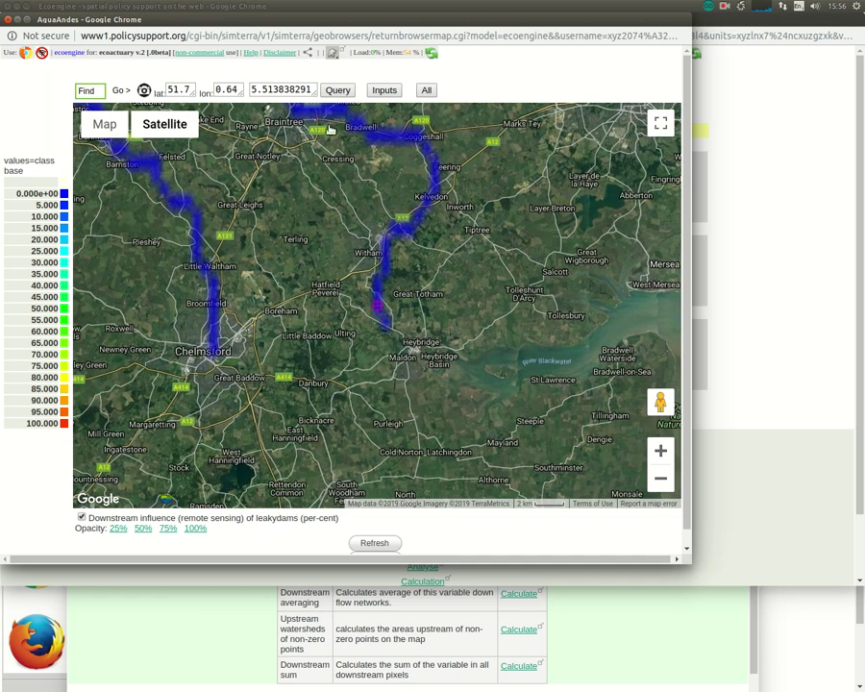
click(337, 91)
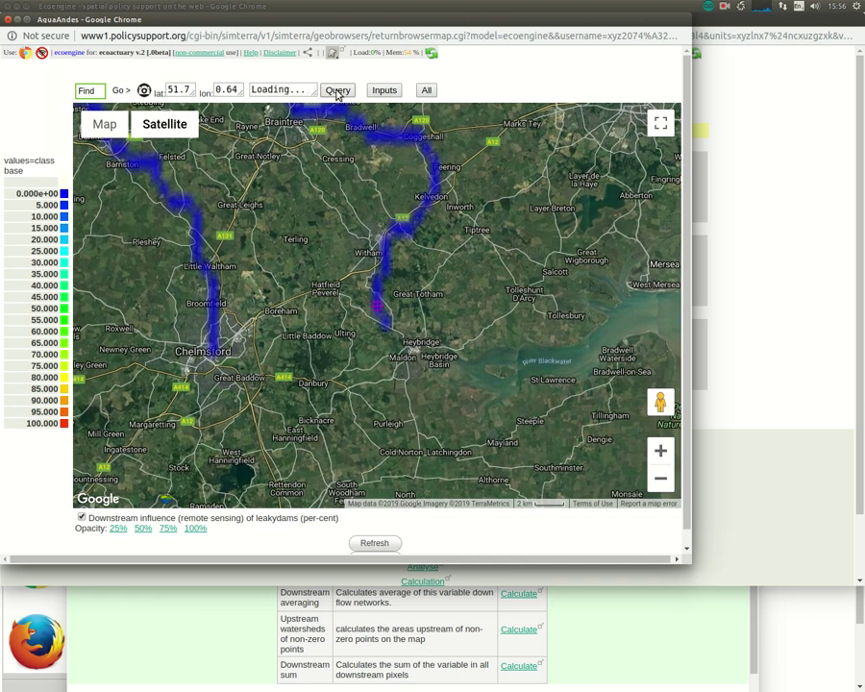
Step: Trace the Finchingfield and Thaxted footprints back upstream to their leaky dam sites
drag(358, 199, 442, 310)
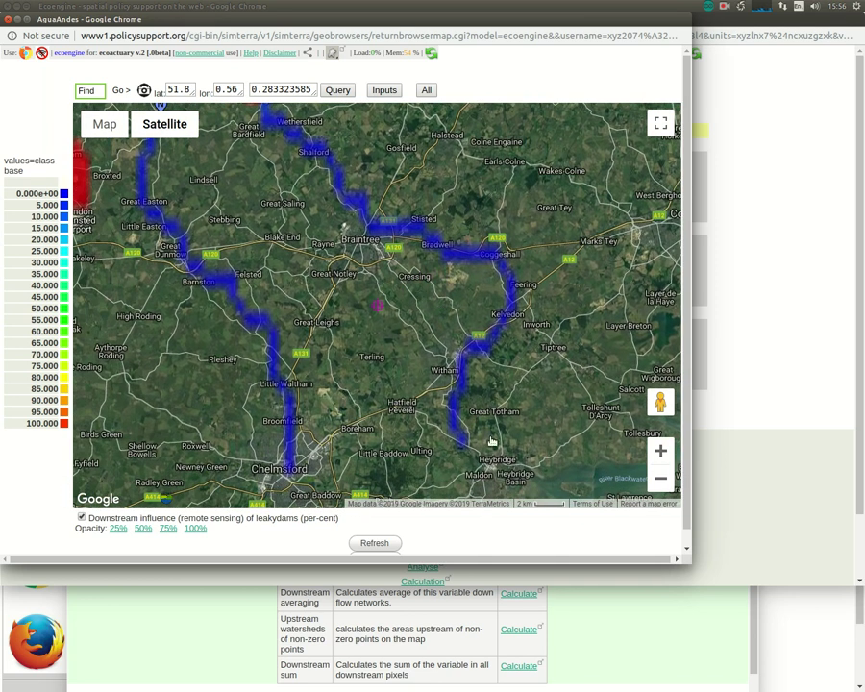
drag(423, 300, 447, 353)
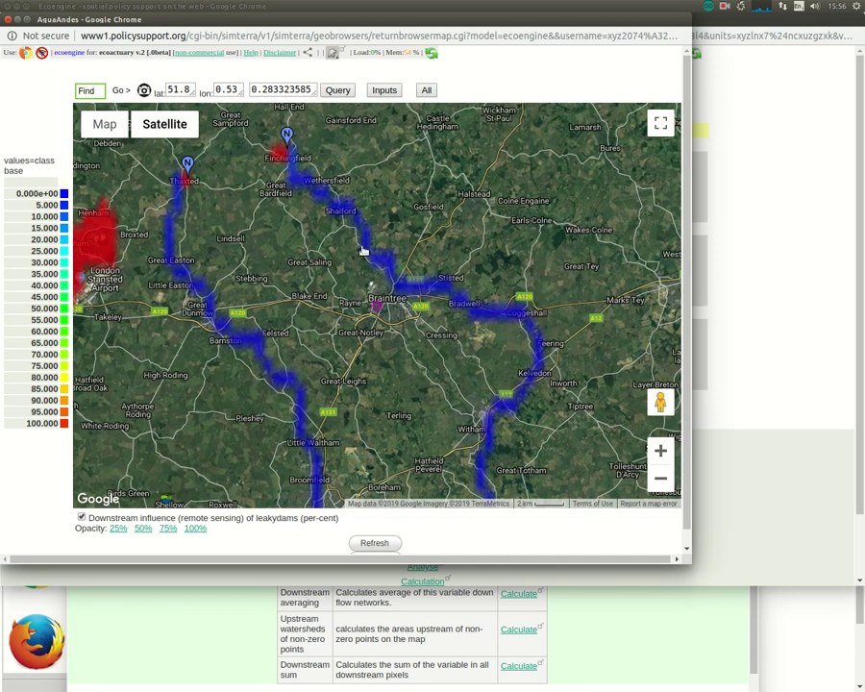
drag(304, 163, 302, 210)
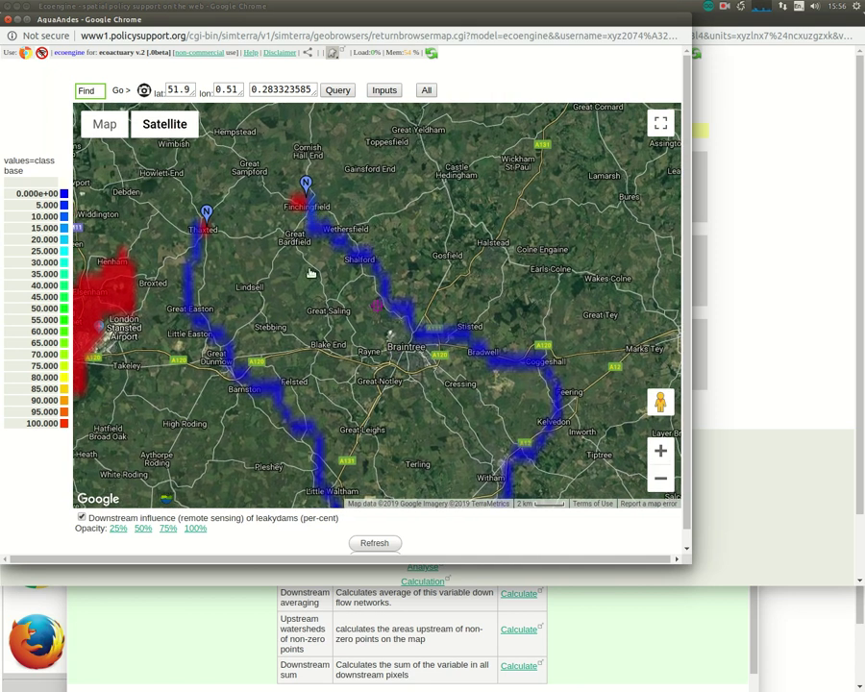
drag(279, 288, 348, 179)
Step: Examine the downstream footprint of the two Surrey Hills leaky dam sites around Dorking and Leatherhead
scroll(410, 249, down, 1)
scroll(327, 299, down, 2)
drag(281, 365, 299, 324)
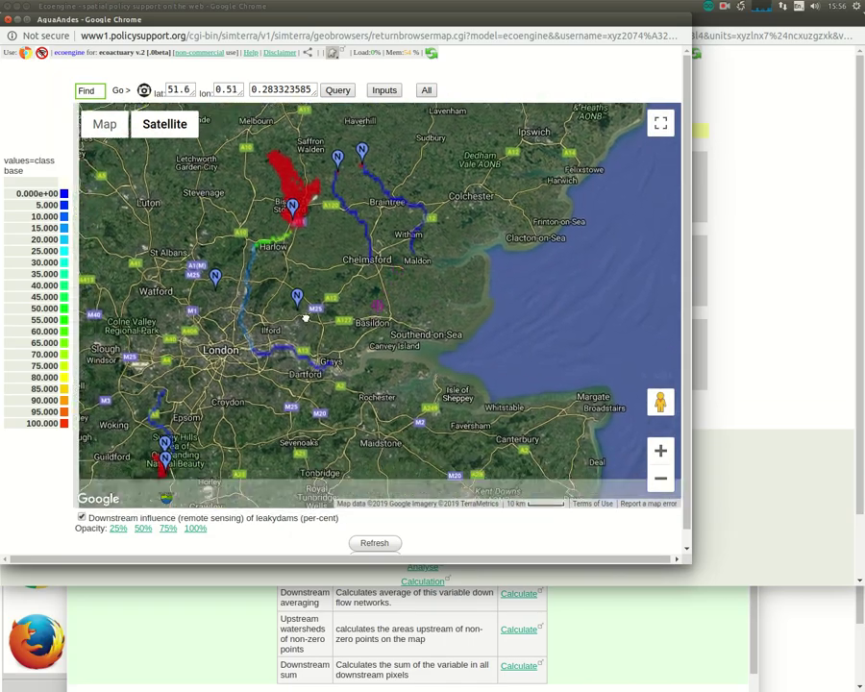
scroll(205, 383, up, 1)
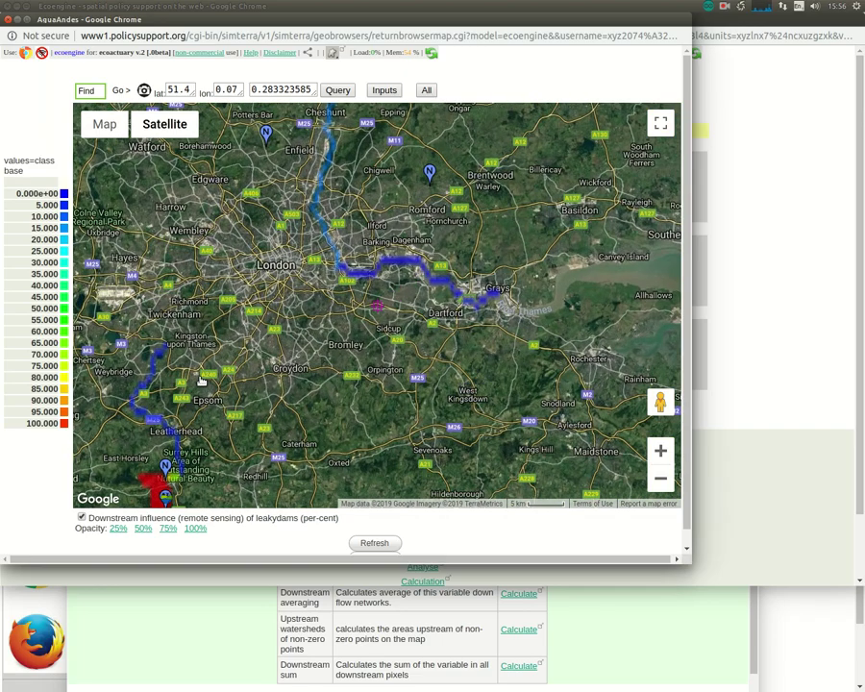
drag(189, 371, 220, 349)
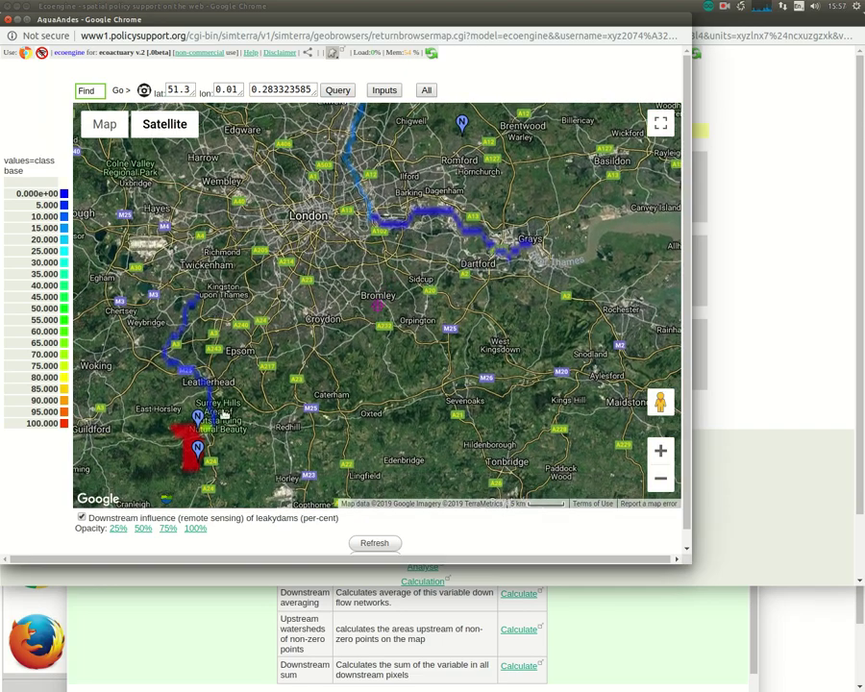
scroll(225, 413, up, 1)
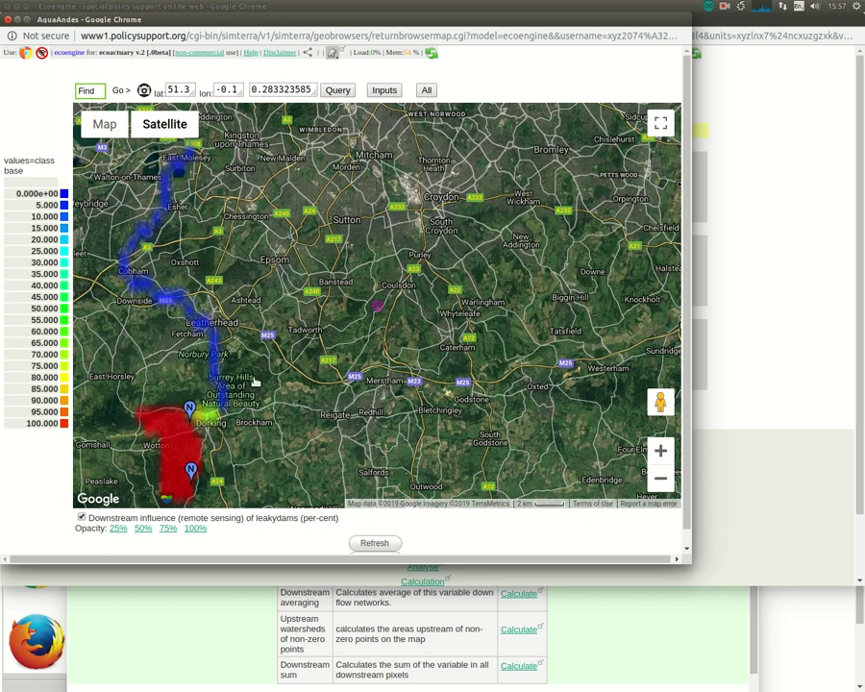
mouse_move(253, 354)
mouse_down()
mouse_move(256, 402)
mouse_move(264, 344)
mouse_up()
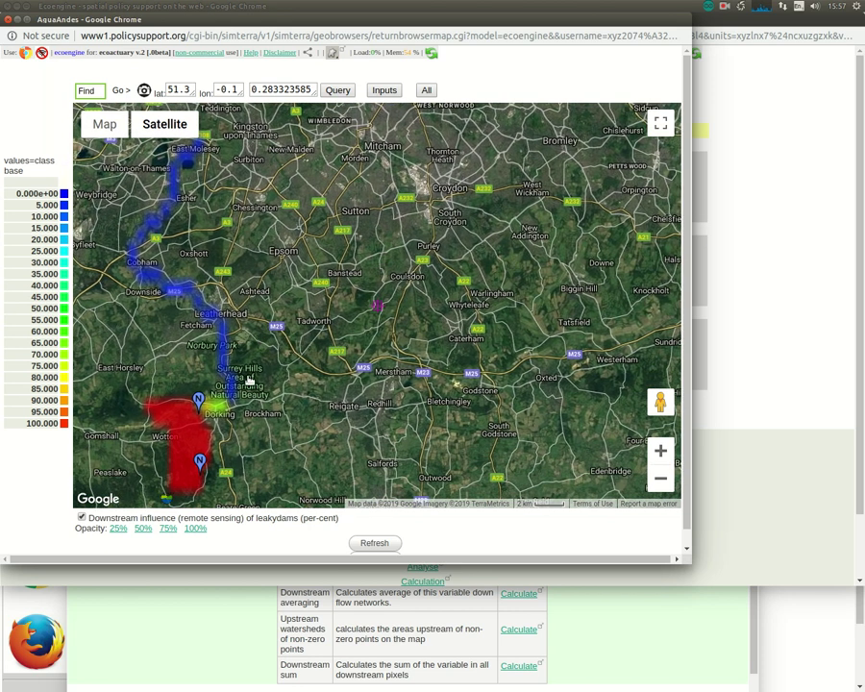
Step: Query the downstream influence value where the Surrey Hills footprint ends at East Molesey
drag(218, 200, 238, 340)
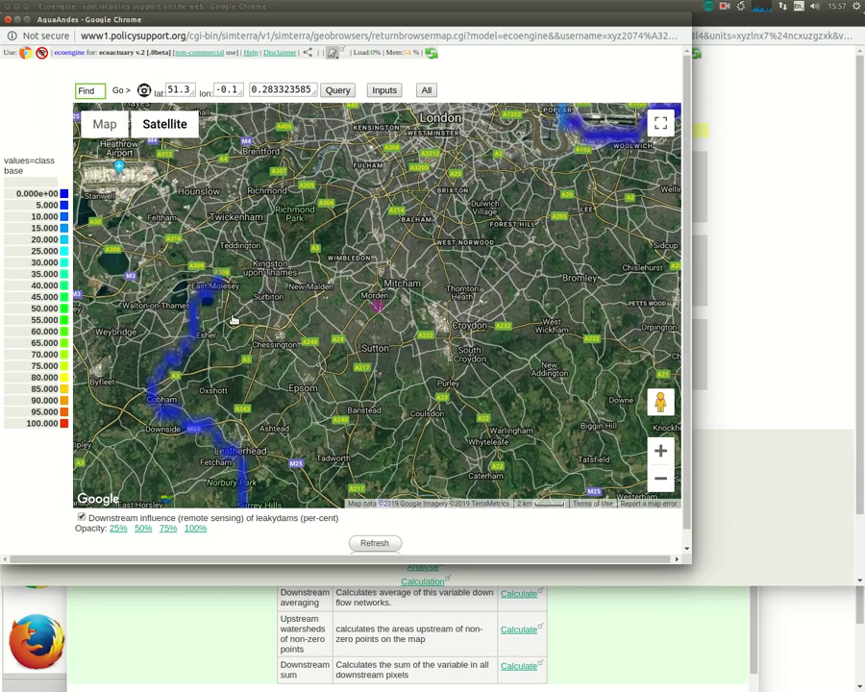
scroll(234, 313, up, 1)
drag(240, 283, 425, 321)
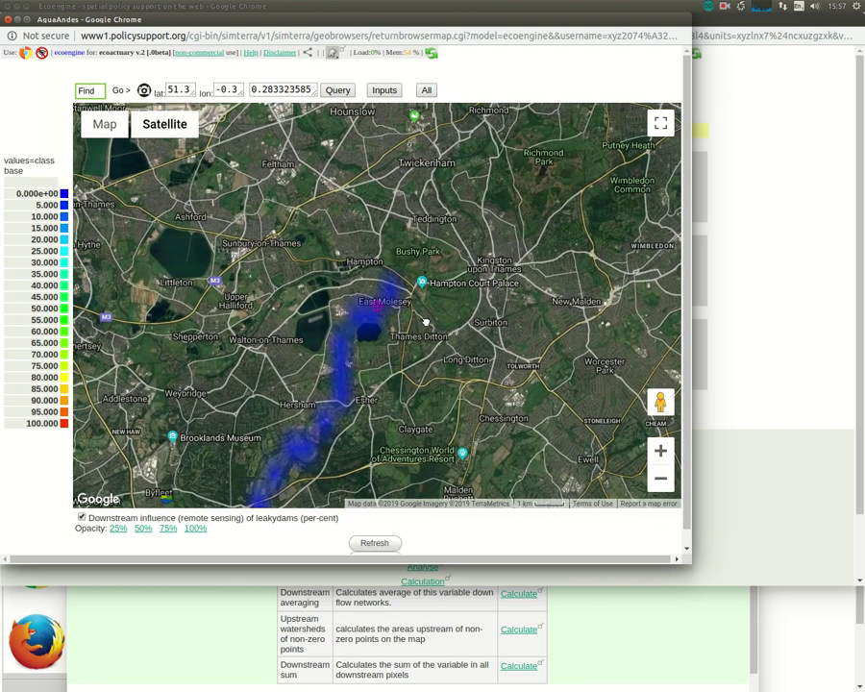
click(337, 90)
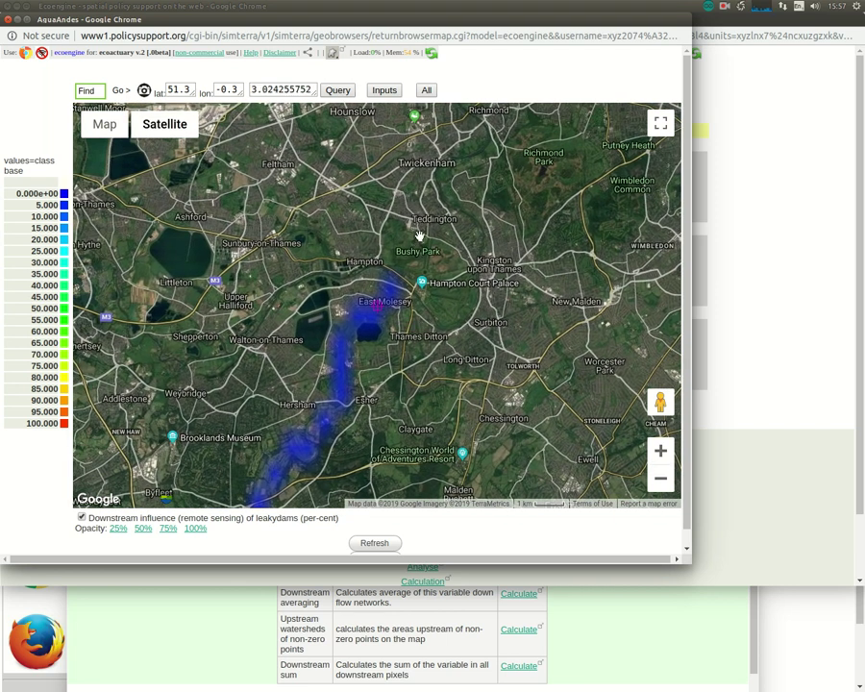
Step: Trace the Hallingbury footprint from its watershed past Harlow and Cheshunt down to the Thames
scroll(423, 226, down, 1)
drag(445, 209, 328, 285)
scroll(361, 302, down, 1)
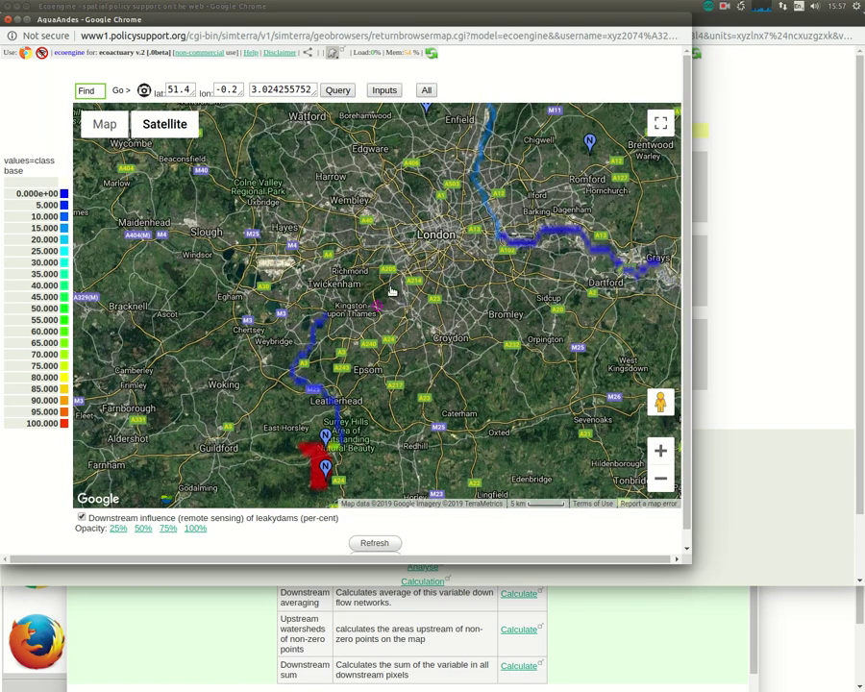
drag(376, 271, 281, 337)
drag(443, 209, 333, 415)
drag(439, 265, 423, 338)
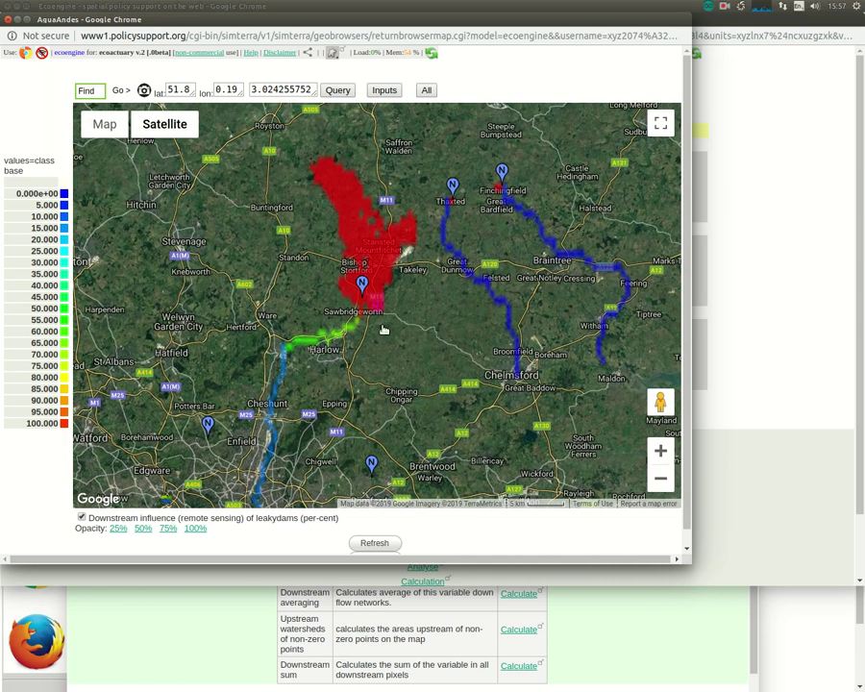
drag(343, 381, 342, 238)
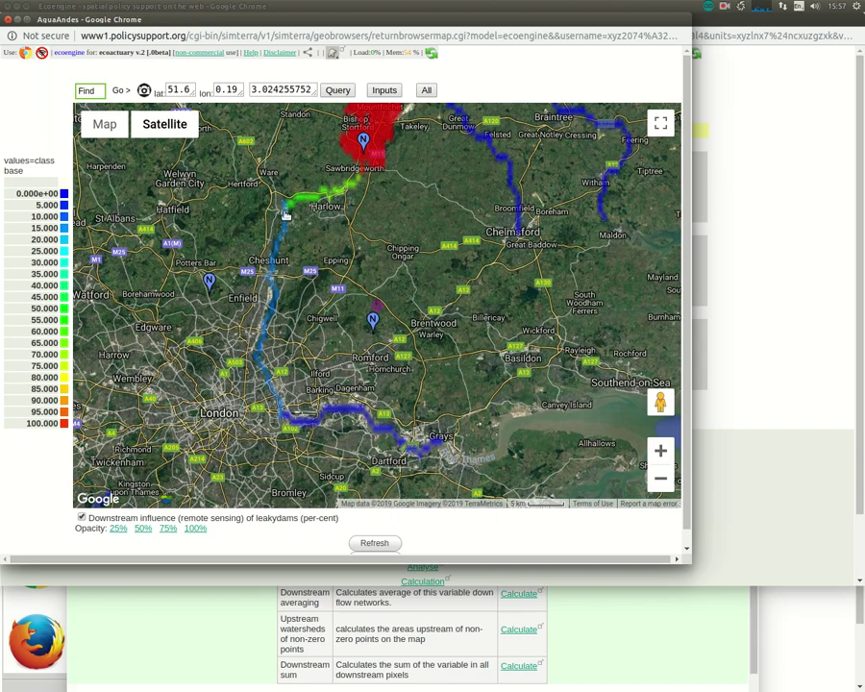
Step: Query the downstream influence values of the Hallingbury footprint at Poplar and on the Thames near London City Airport
scroll(282, 317, up, 2)
drag(281, 318, 338, 254)
scroll(338, 254, up, 1)
drag(354, 304, 454, 191)
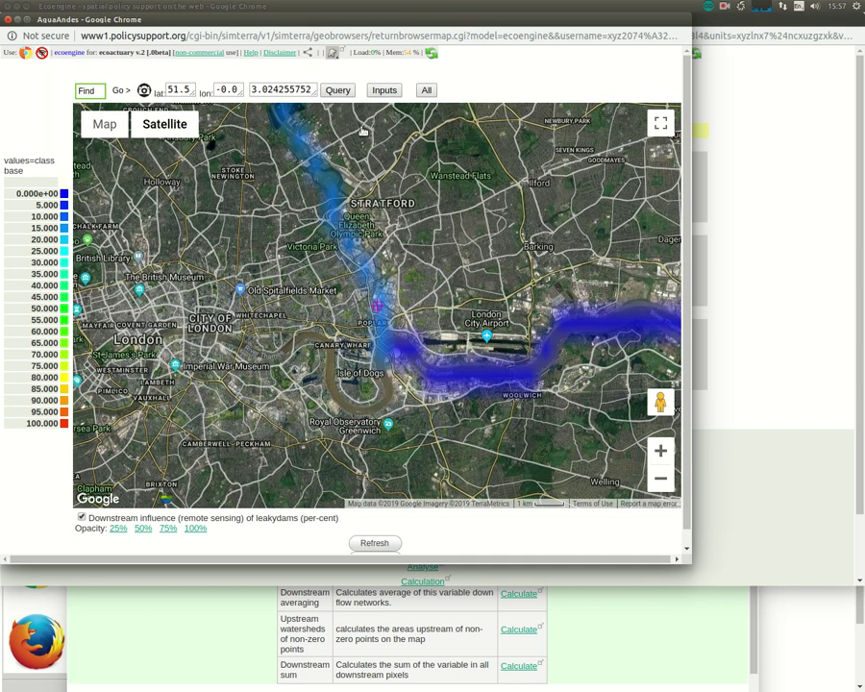
click(425, 243)
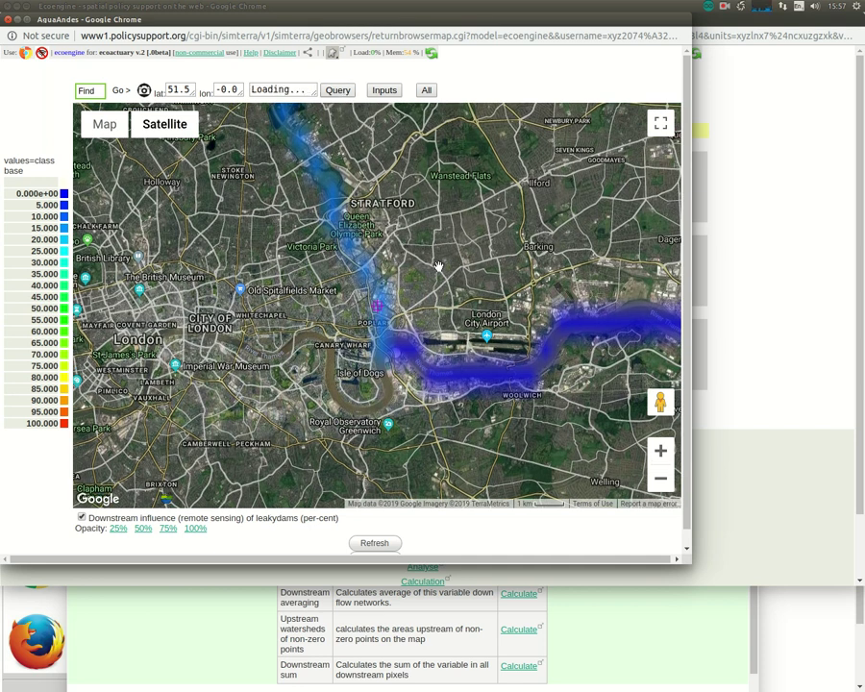
drag(448, 308, 360, 241)
click(338, 91)
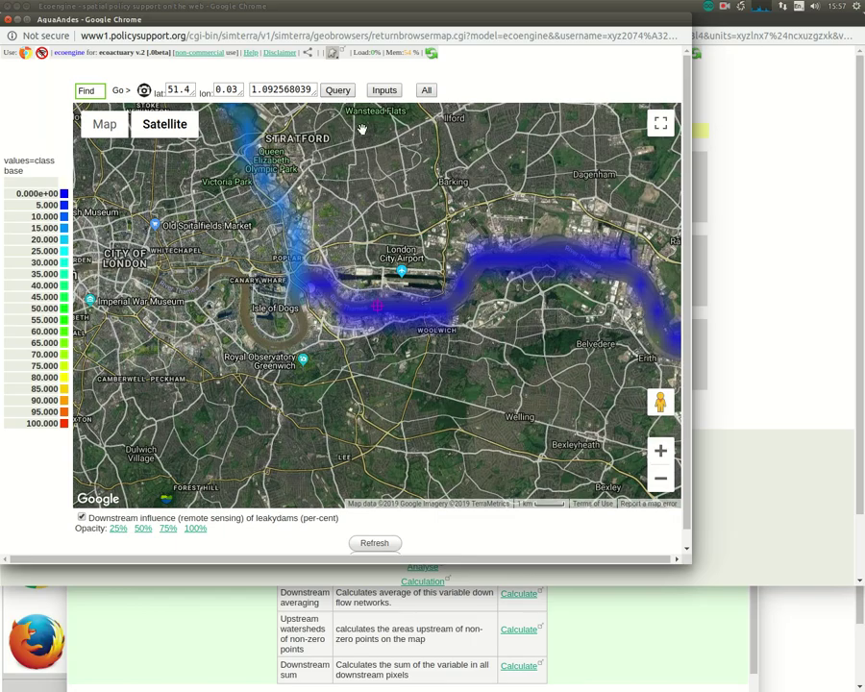
Step: Review the leaky dam footprints across southern England and identify the site marker north-east of London
scroll(357, 174, down, 1)
scroll(358, 174, down, 1)
drag(378, 154, 383, 290)
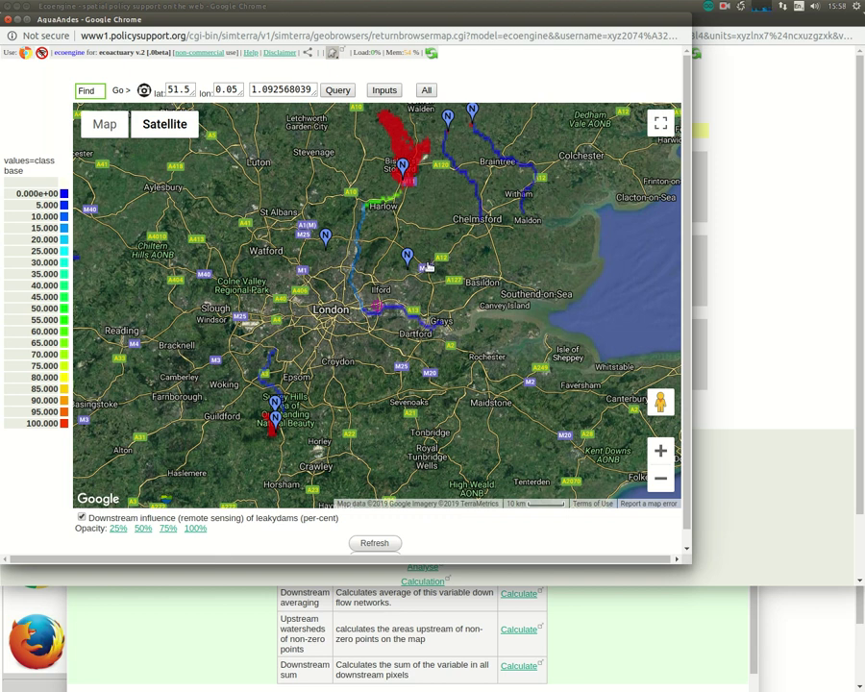
scroll(427, 266, down, 1)
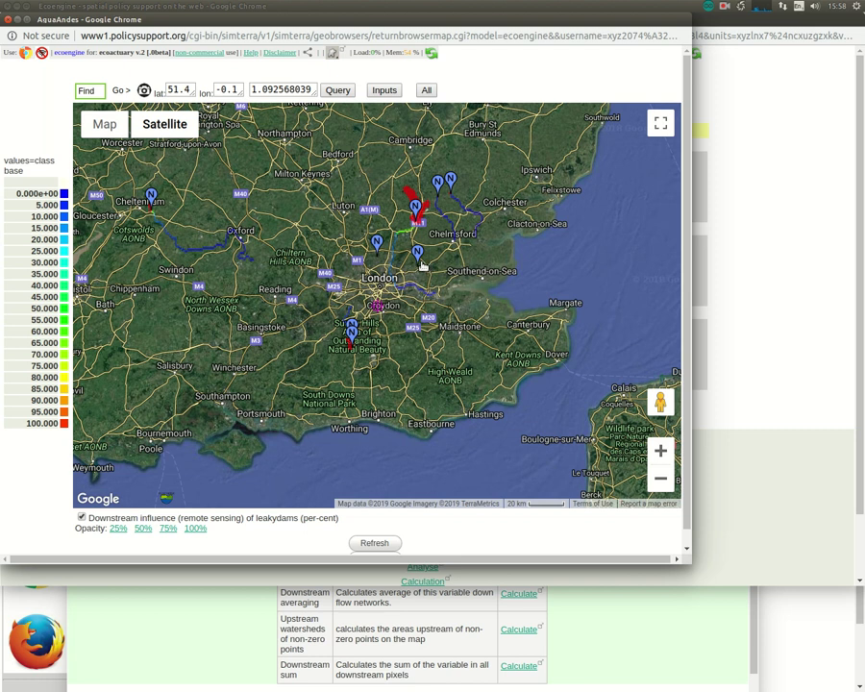
mouse_move(421, 266)
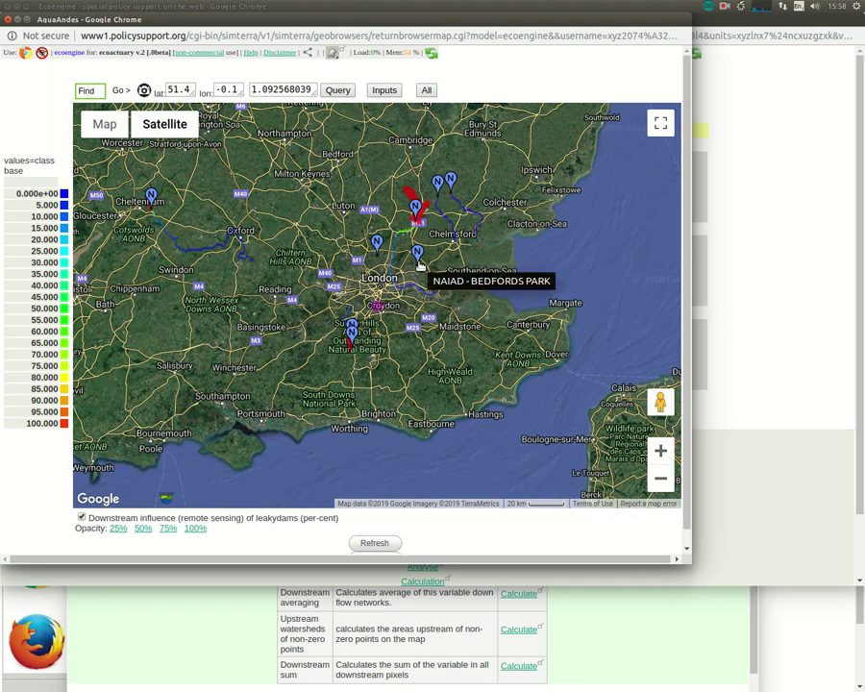